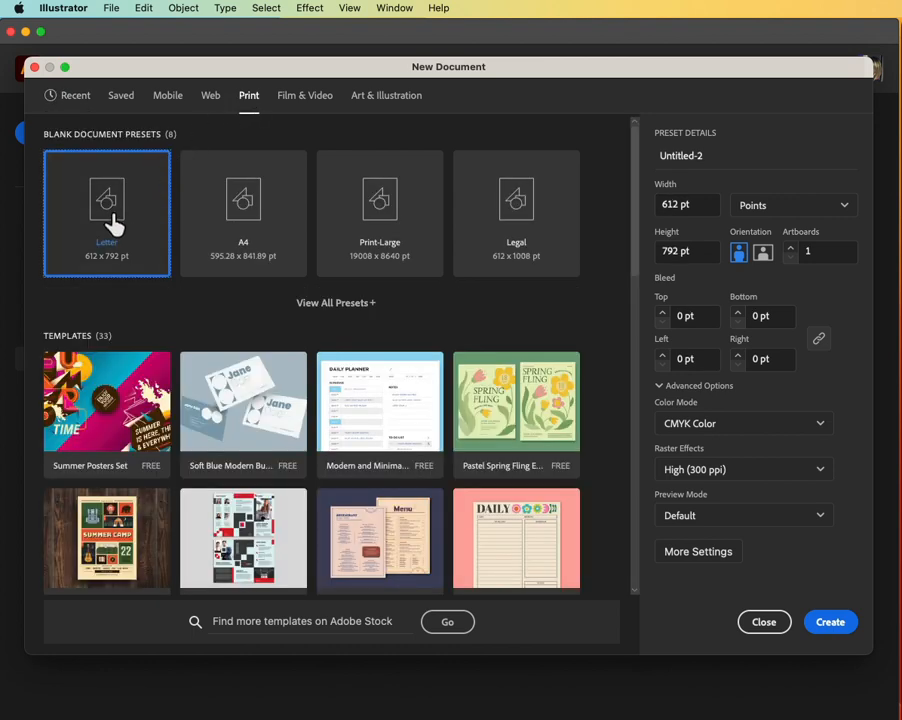
Name the new Letter-size print document "Modify Tool Exercises" and create it.
{"action": "left_click_drag", "start_coordinate": [730, 170], "coordinate": [652, 161]}
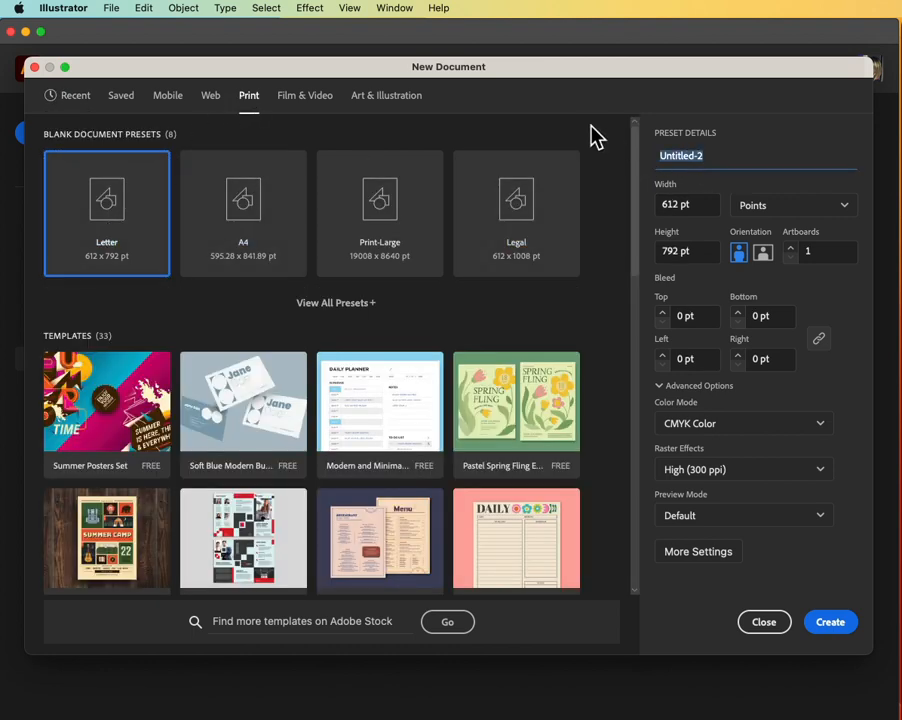
{"action": "type", "text": "Modify Tool Exercises"}
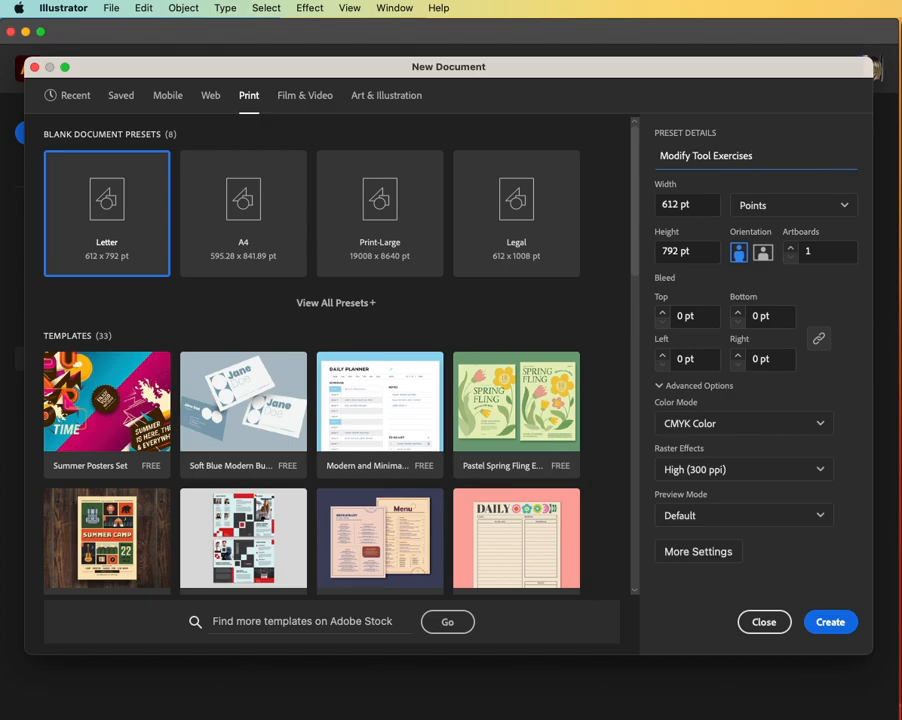
{"action": "left_click", "coordinate": [828, 622]}
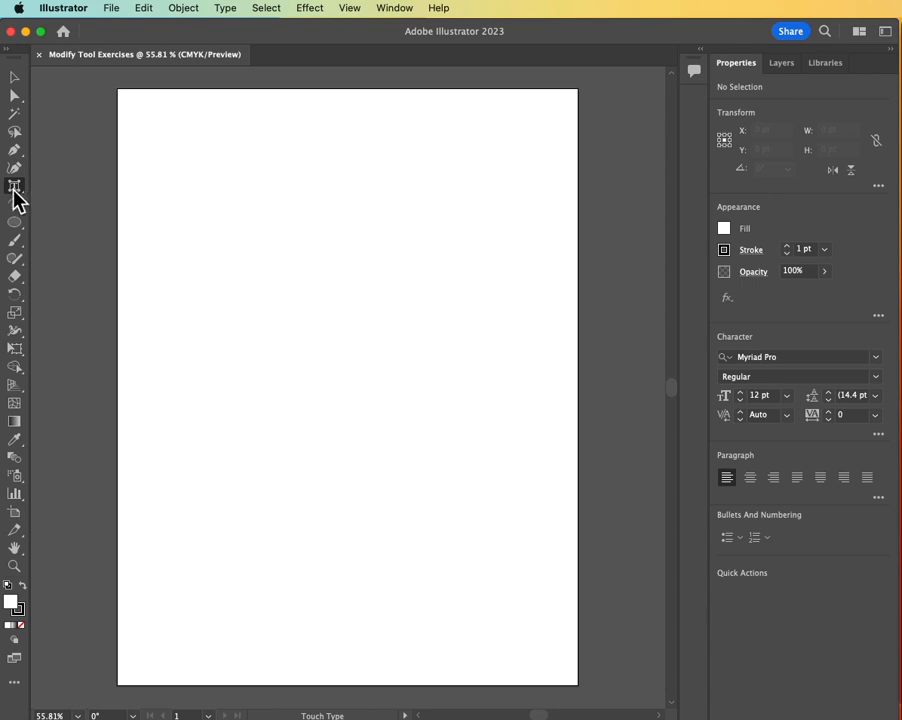
Choose the Type tool and set its font to Evilz.
{"action": "left_click_drag", "start_coordinate": [14, 187], "coordinate": [64, 187]}
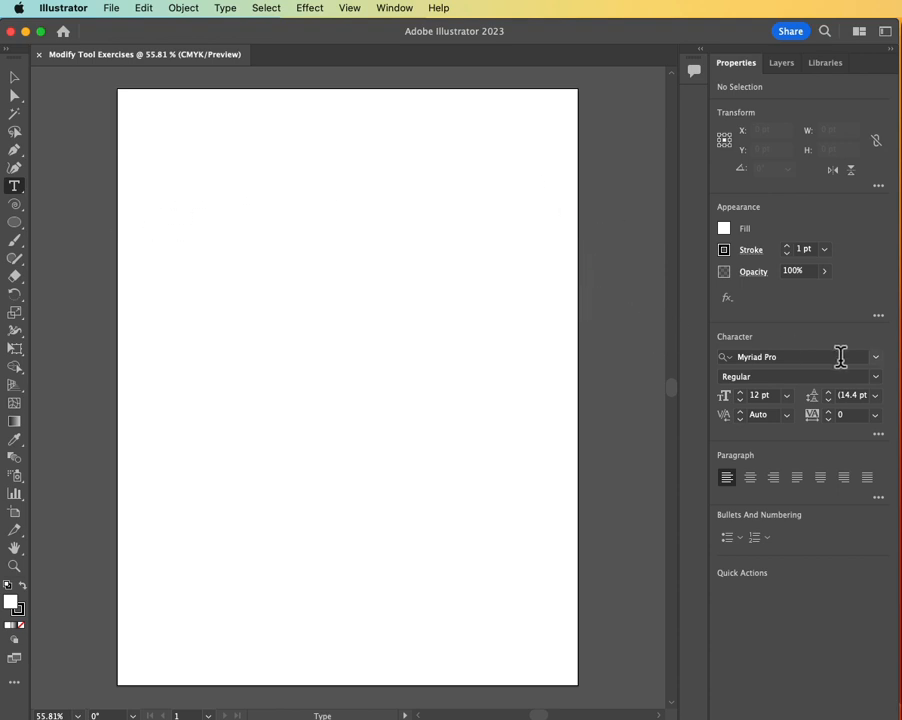
{"action": "left_click", "coordinate": [787, 357]}
{"action": "type", "text": "evi"}
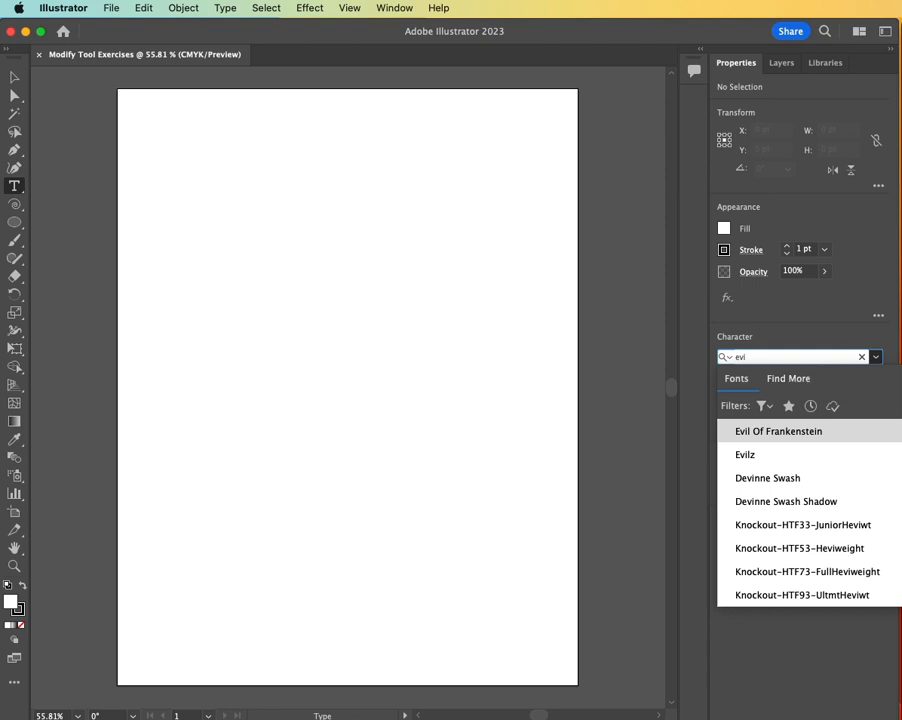
{"action": "left_click", "coordinate": [772, 460]}
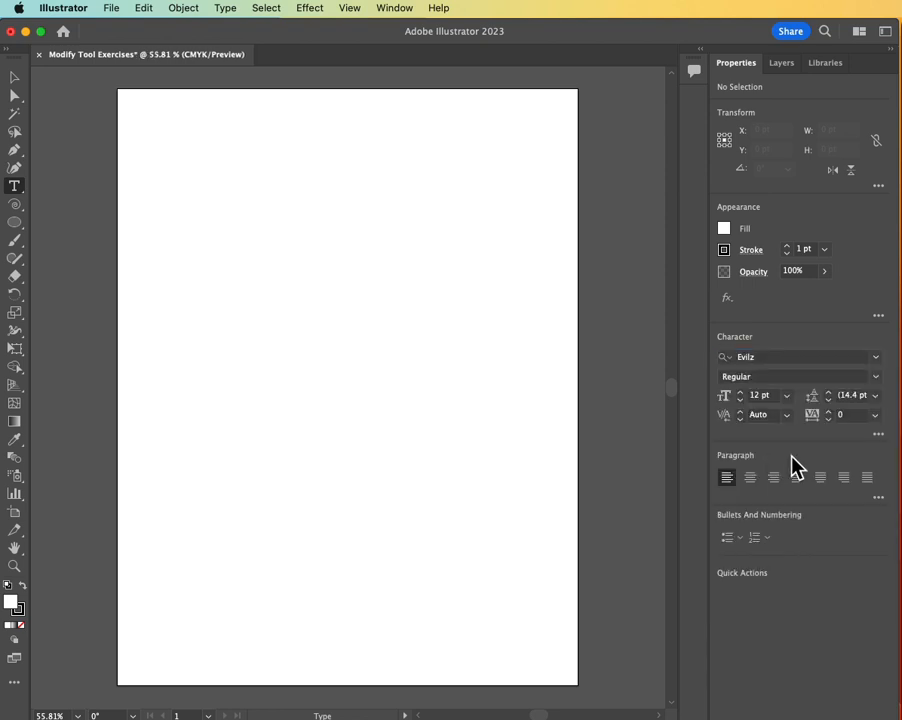
Set the font size for new text to 150 pt.
{"action": "left_click", "coordinate": [788, 396]}
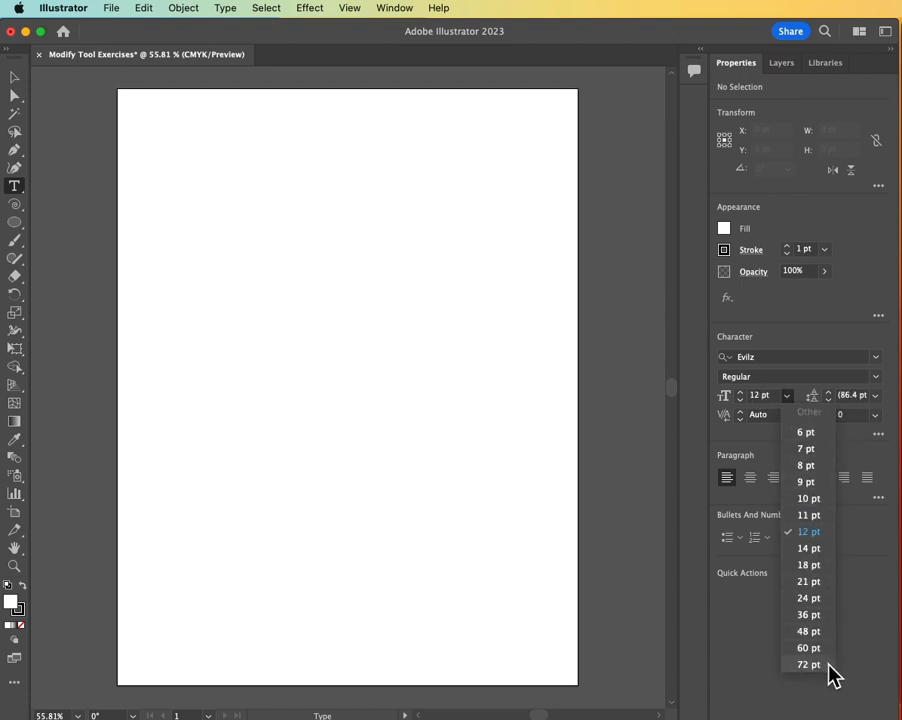
{"action": "left_click", "coordinate": [752, 625]}
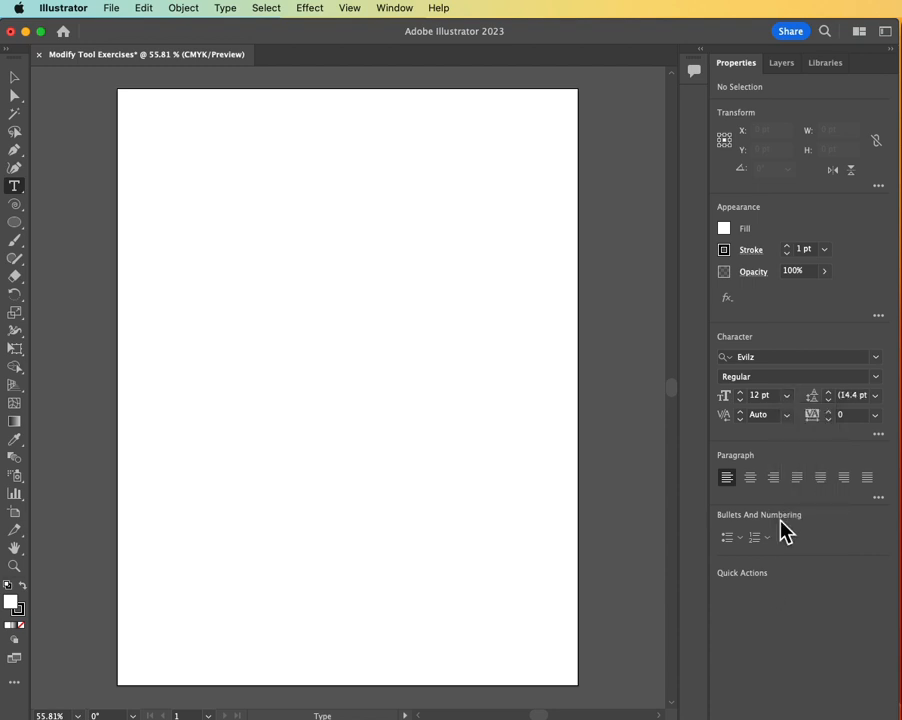
{"action": "left_click", "coordinate": [768, 396]}
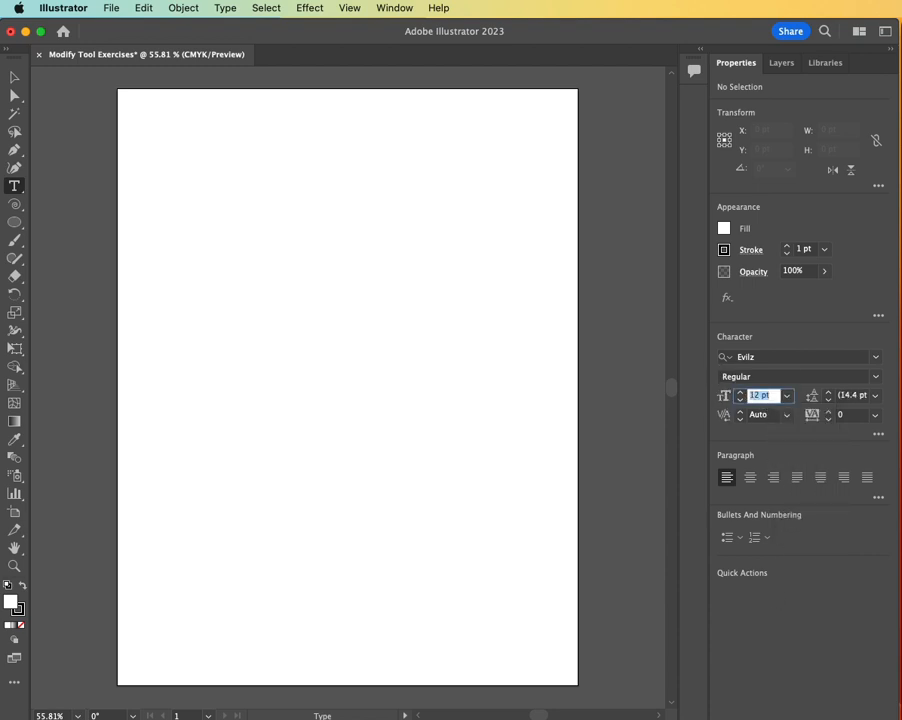
{"action": "type", "text": "150"}
{"action": "key", "text": "Tab"}
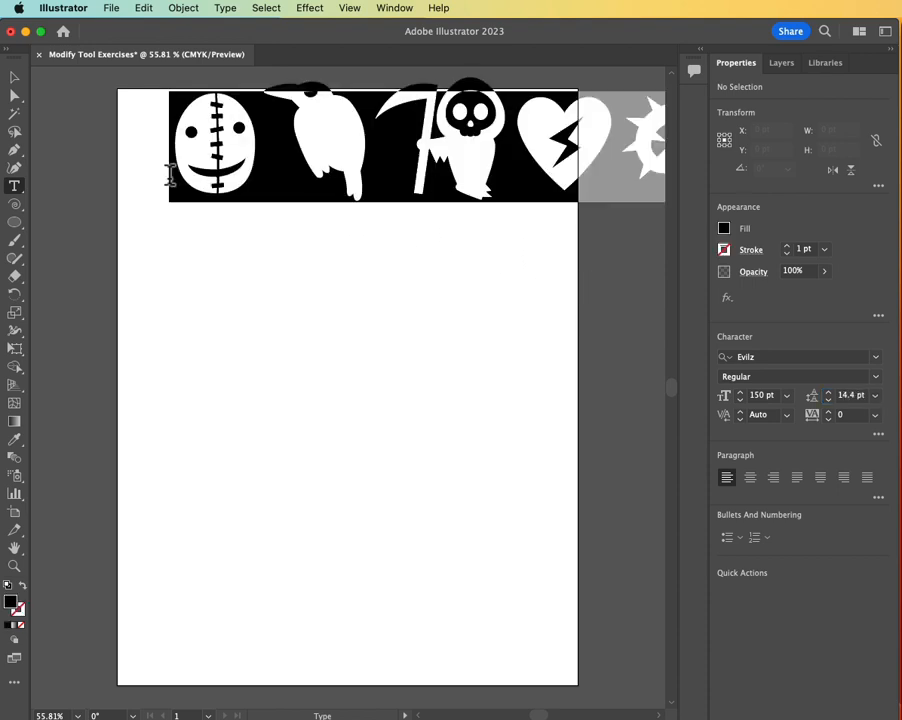
Start a point-text object near the artboard's upper-left corner and replace its placeholder with the full-body wizard glyph from the Evilz glyph set.
{"action": "left_click", "coordinate": [170, 176]}
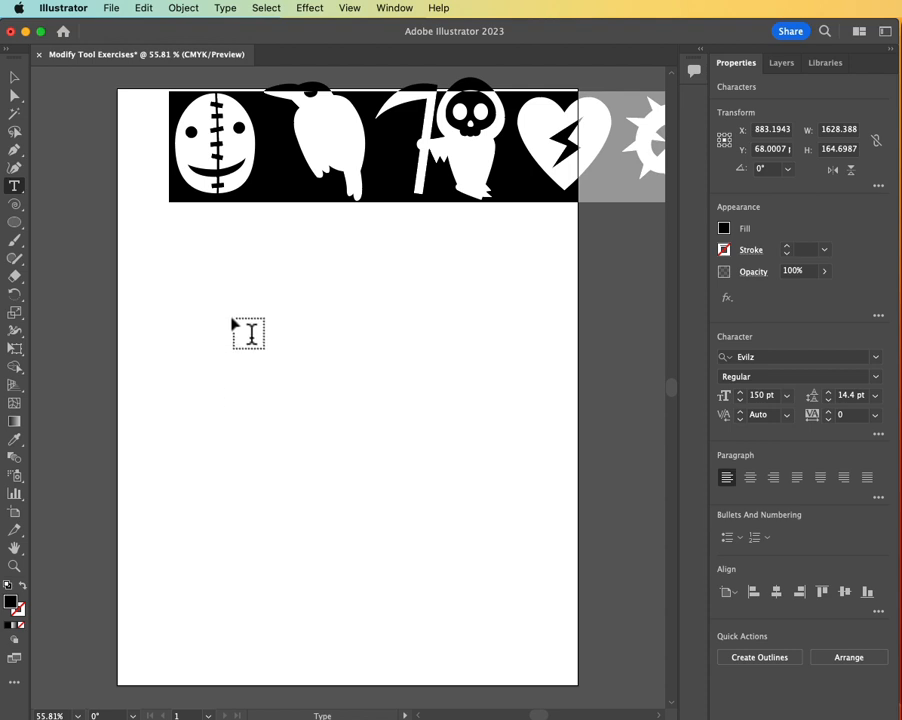
{"action": "left_click", "coordinate": [226, 8]}
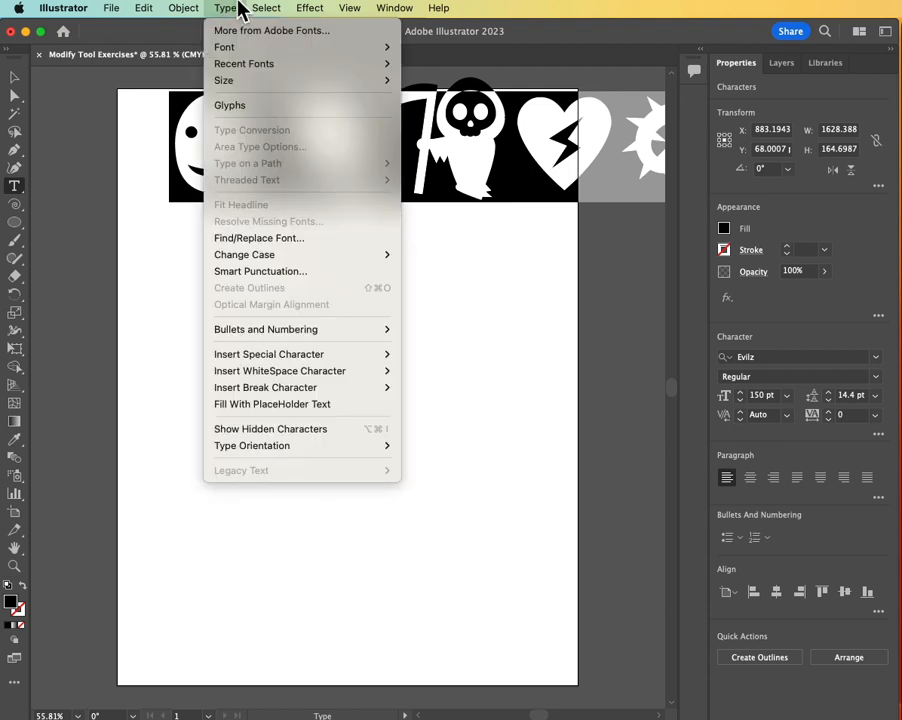
{"action": "mouse_move", "coordinate": [220, 68]}
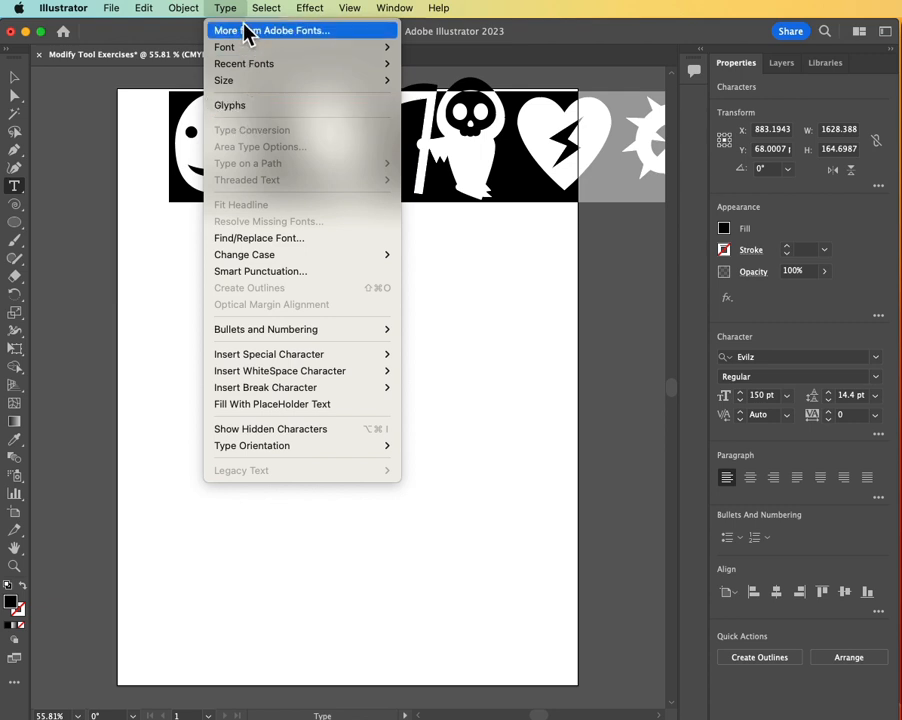
{"action": "left_click", "coordinate": [246, 112]}
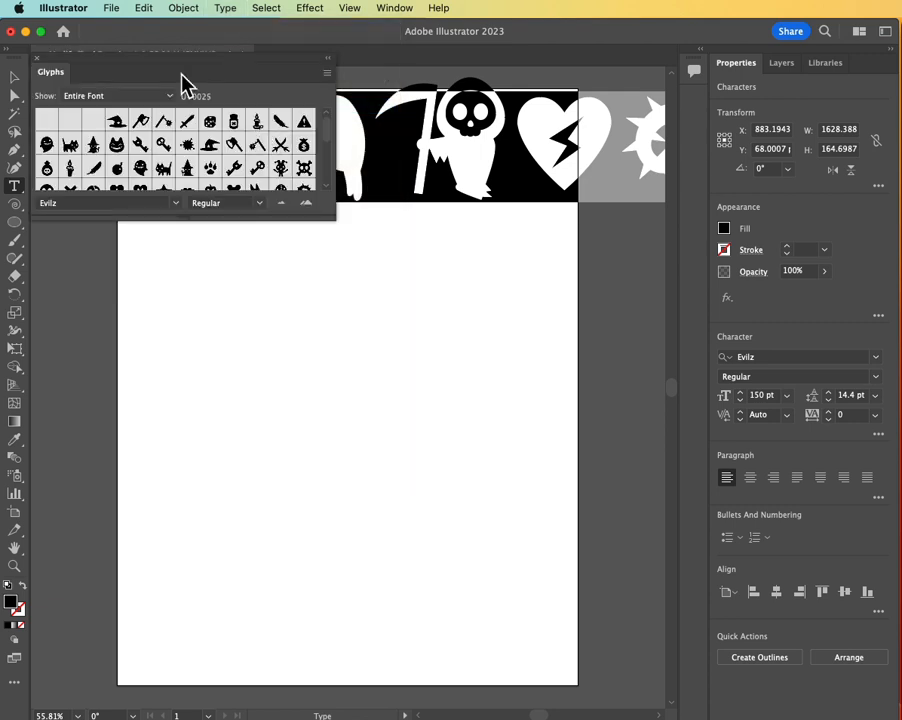
{"action": "left_click_drag", "start_coordinate": [210, 217], "coordinate": [197, 350]}
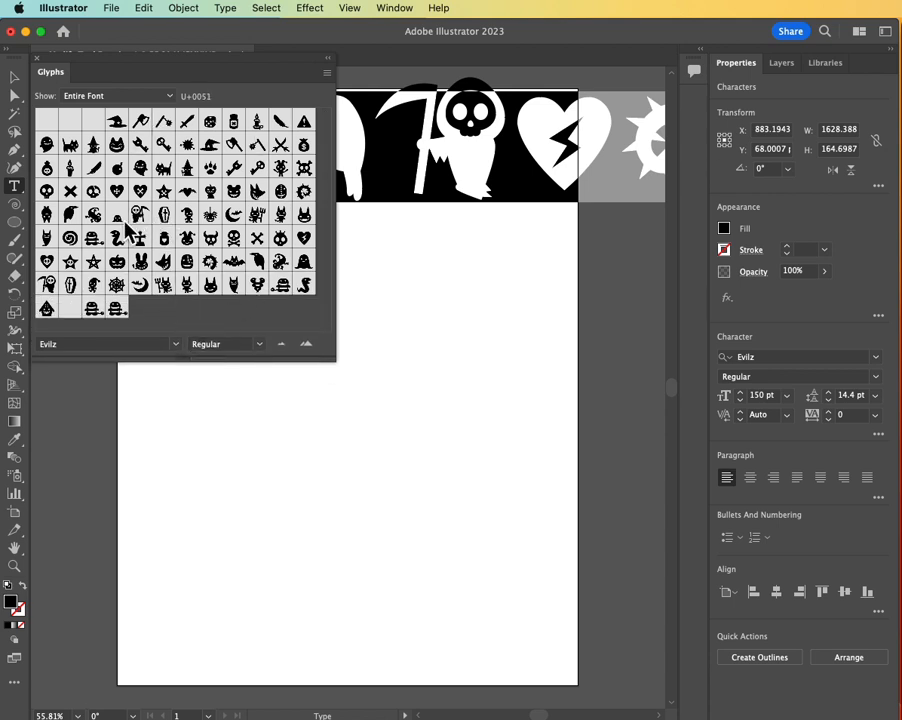
{"action": "double_click", "coordinate": [187, 171]}
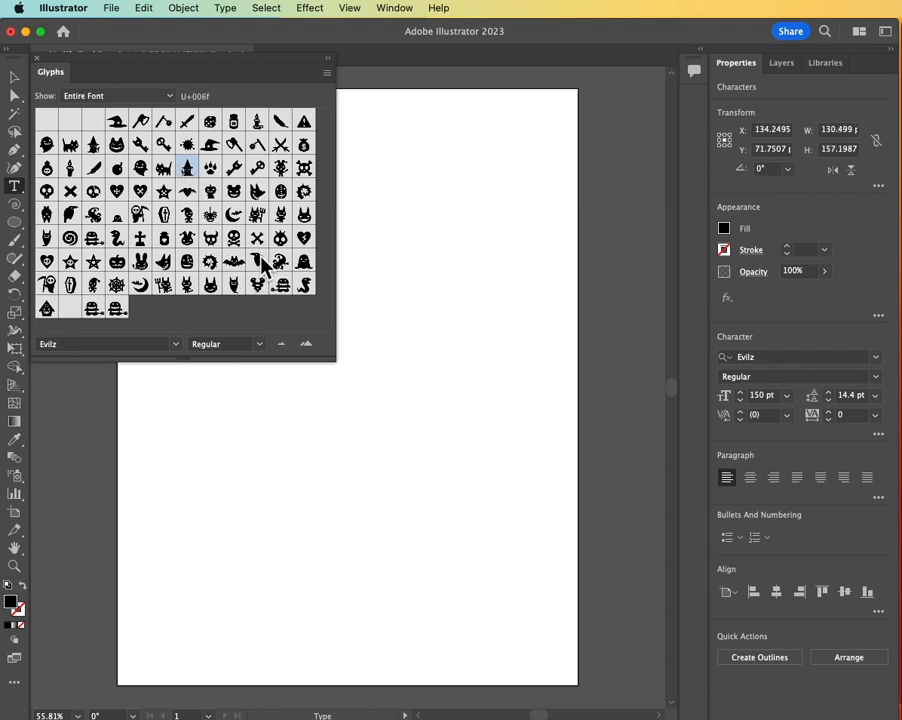
{"action": "left_click_drag", "start_coordinate": [193, 70], "coordinate": [585, 115]}
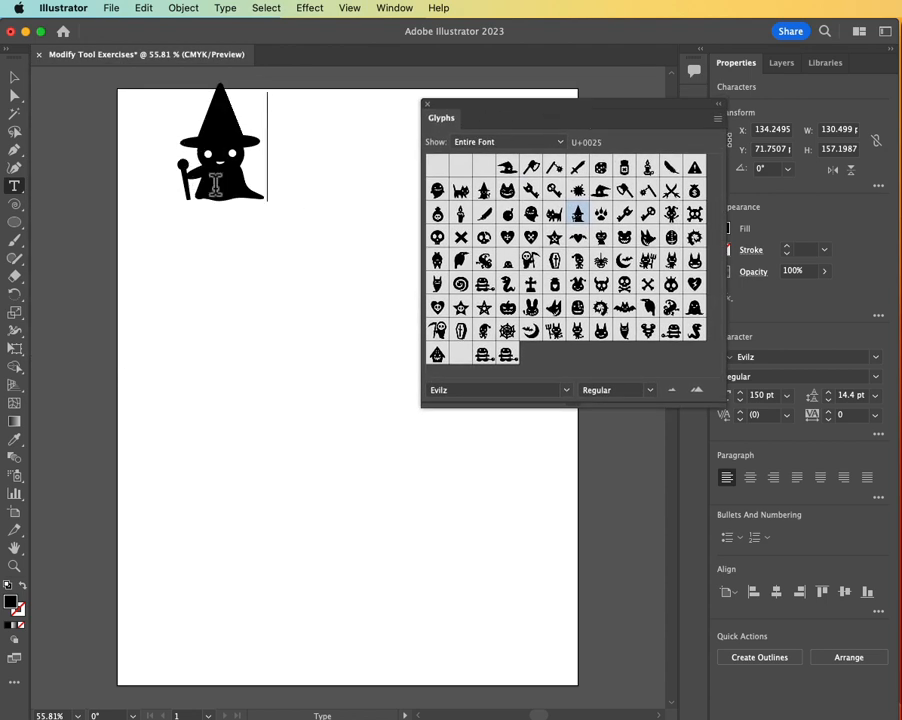
{"action": "left_click", "coordinate": [428, 106]}
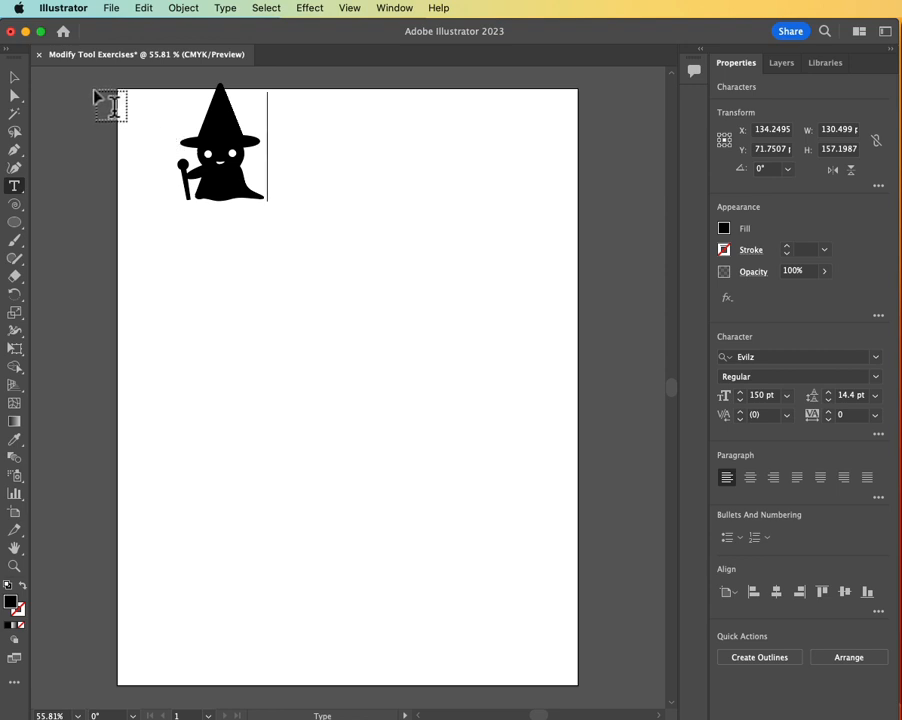
Move the wizard glyph fully inside the artboard's upper-left corner and convert it to outlines.
{"action": "left_click", "coordinate": [14, 78]}
{"action": "left_click_drag", "start_coordinate": [227, 158], "coordinate": [181, 178]}
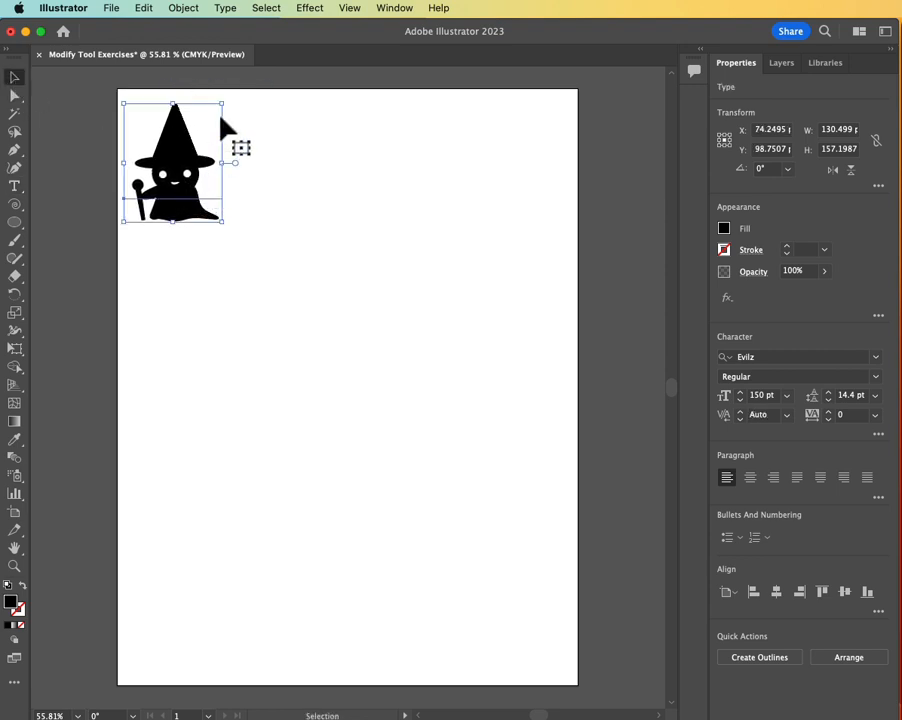
{"action": "left_click", "coordinate": [226, 9]}
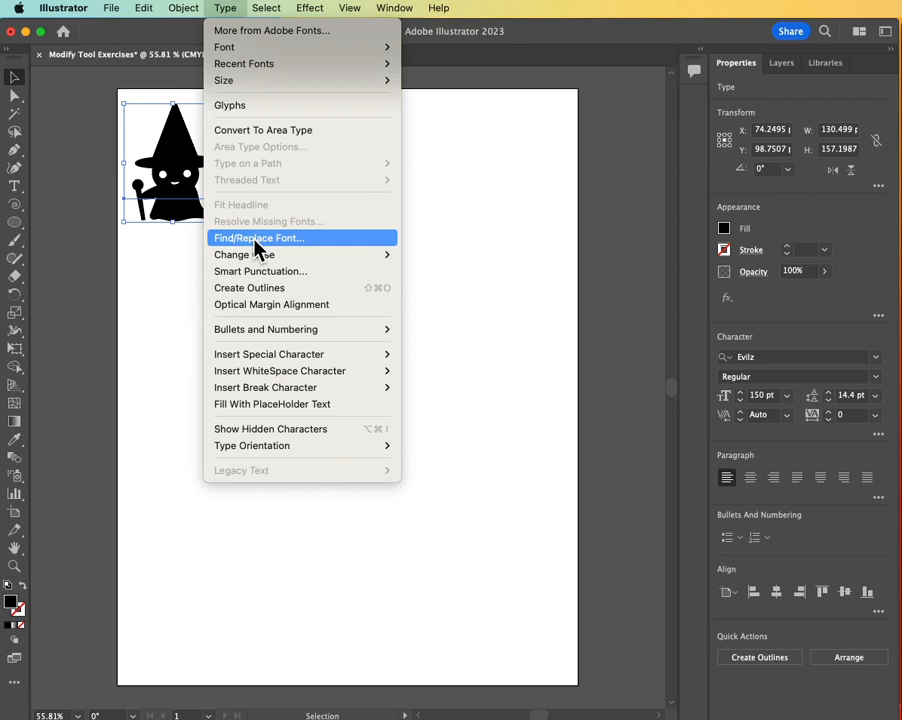
{"action": "left_click", "coordinate": [285, 287]}
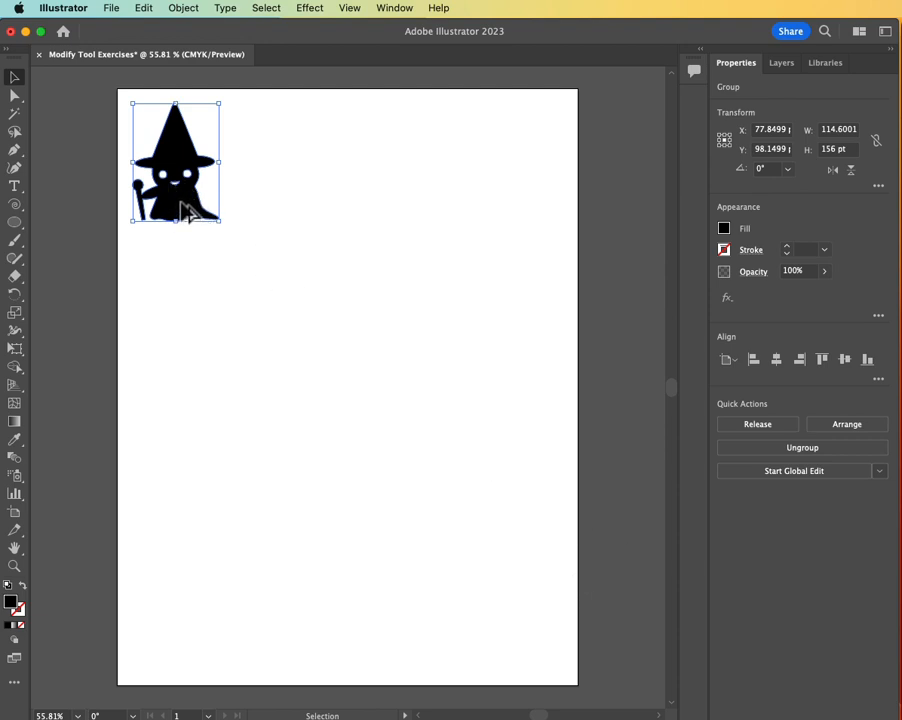
Copy the wizard straight to its right, and copy that pair alongside to make a row of four.
{"action": "left_click_drag", "start_coordinate": [182, 203], "coordinate": [282, 218]}
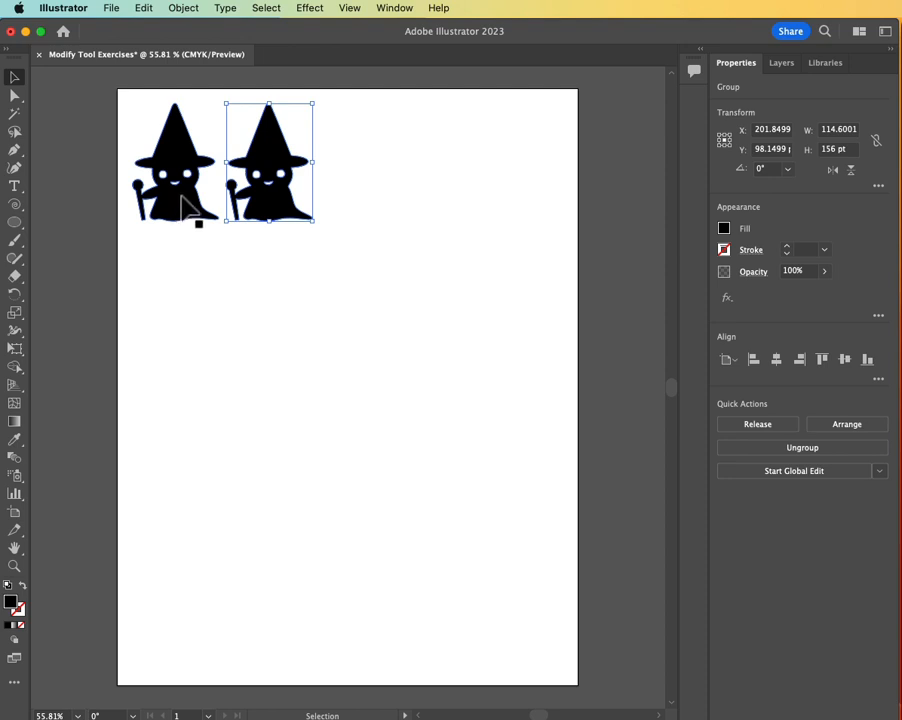
{"action": "left_click", "coordinate": [177, 208], "text": "shift"}
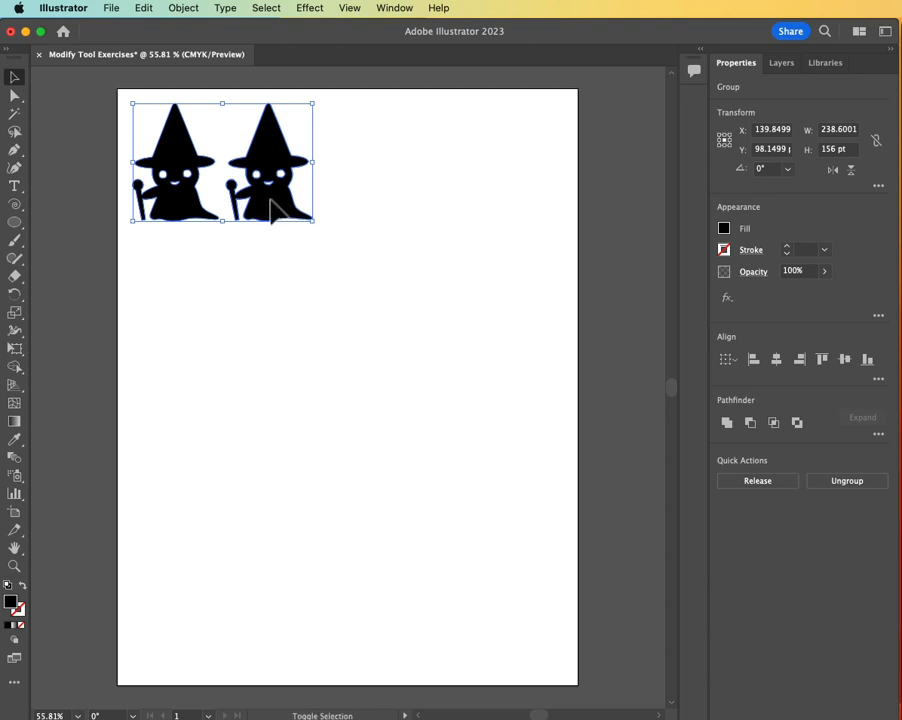
{"action": "left_click", "coordinate": [280, 213], "text": "shift"}
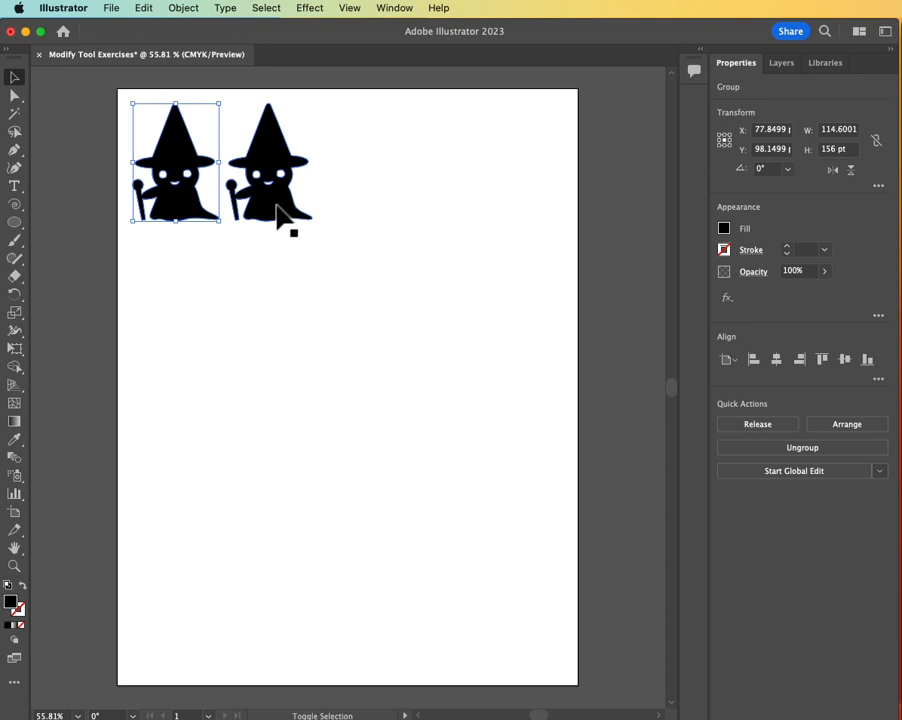
{"action": "left_click", "coordinate": [278, 214], "text": "shift"}
{"action": "left_click_drag", "start_coordinate": [278, 213], "coordinate": [452, 216]}
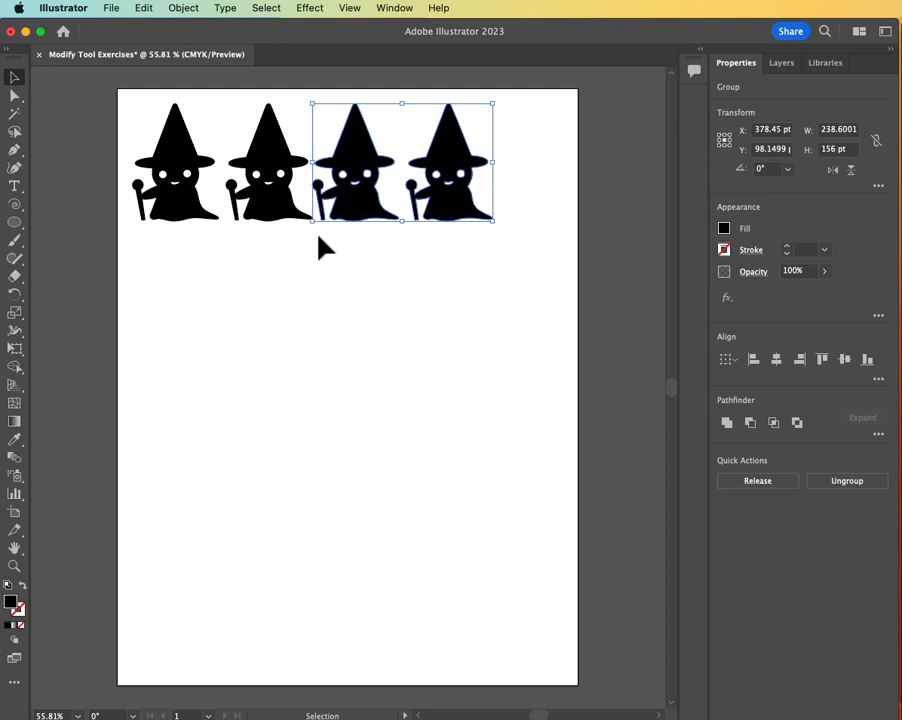
{"action": "left_click", "coordinate": [475, 242]}
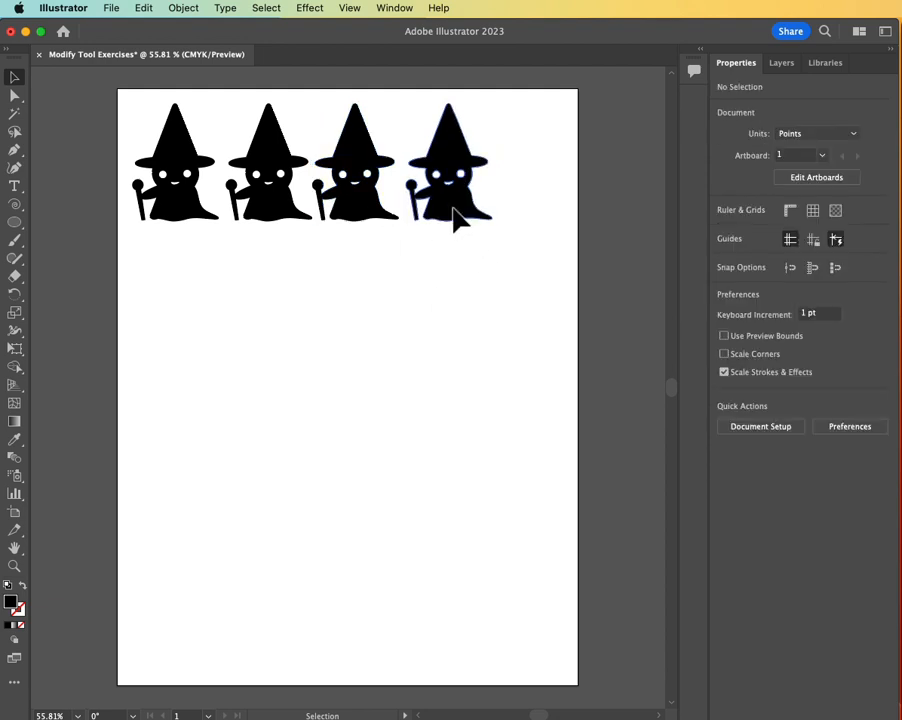
Shift the fourth wizard slightly right and copy it beside itself as a fifth figure near the artboard's right margin.
{"action": "left_click", "coordinate": [455, 212]}
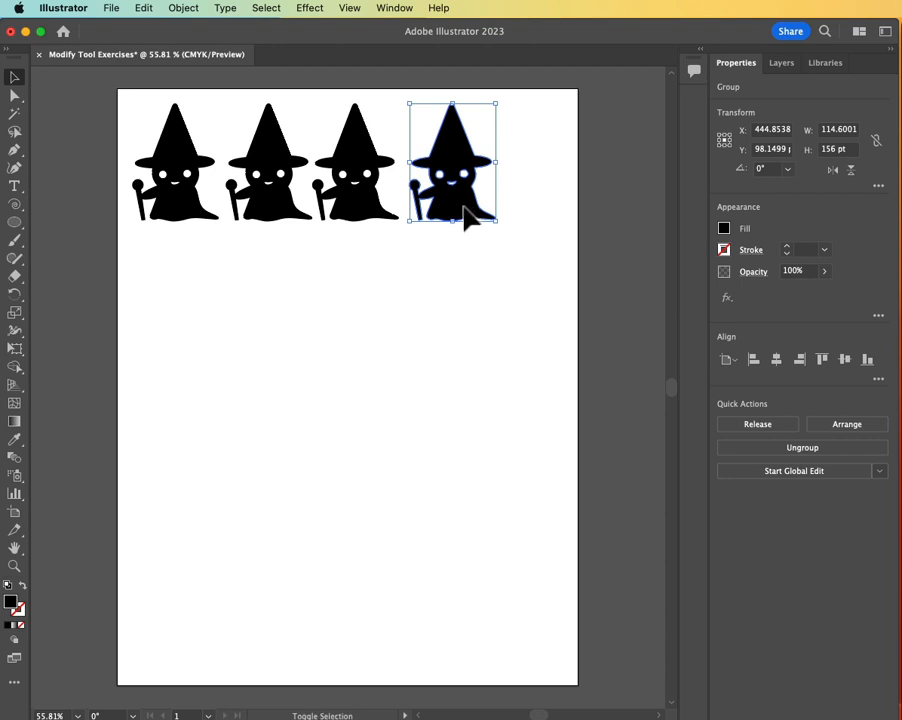
{"action": "left_click", "coordinate": [528, 212]}
{"action": "left_click", "coordinate": [460, 222]}
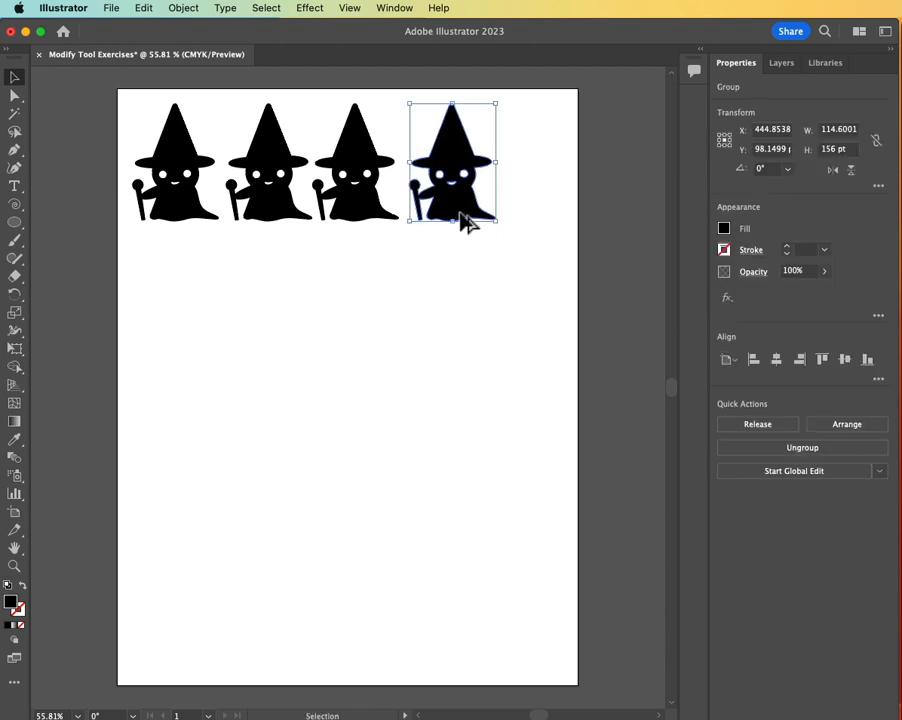
{"action": "left_click_drag", "start_coordinate": [460, 222], "coordinate": [535, 220]}
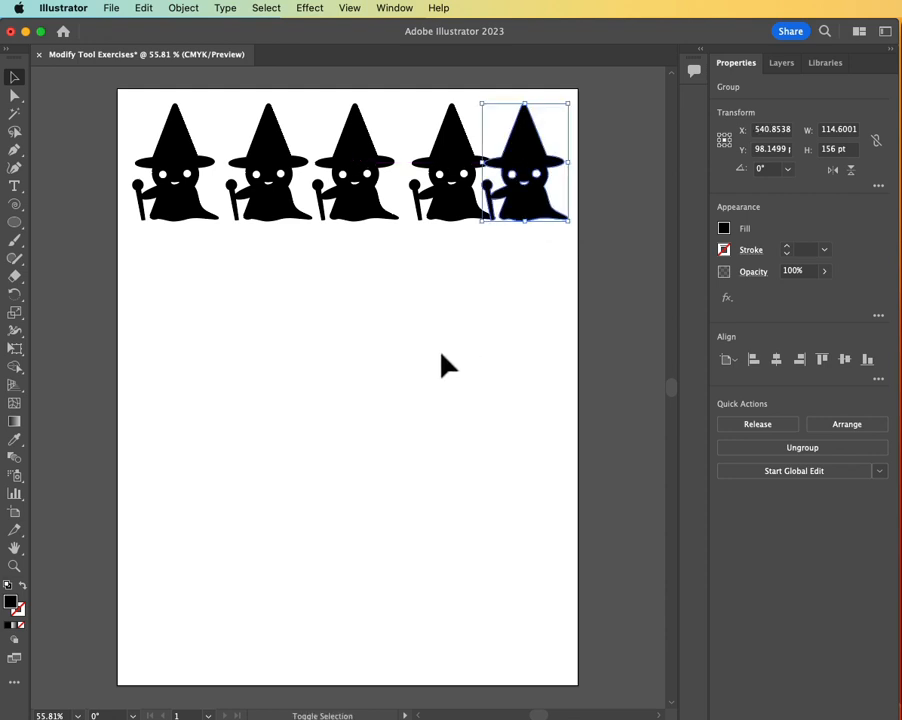
{"action": "left_click", "coordinate": [474, 275]}
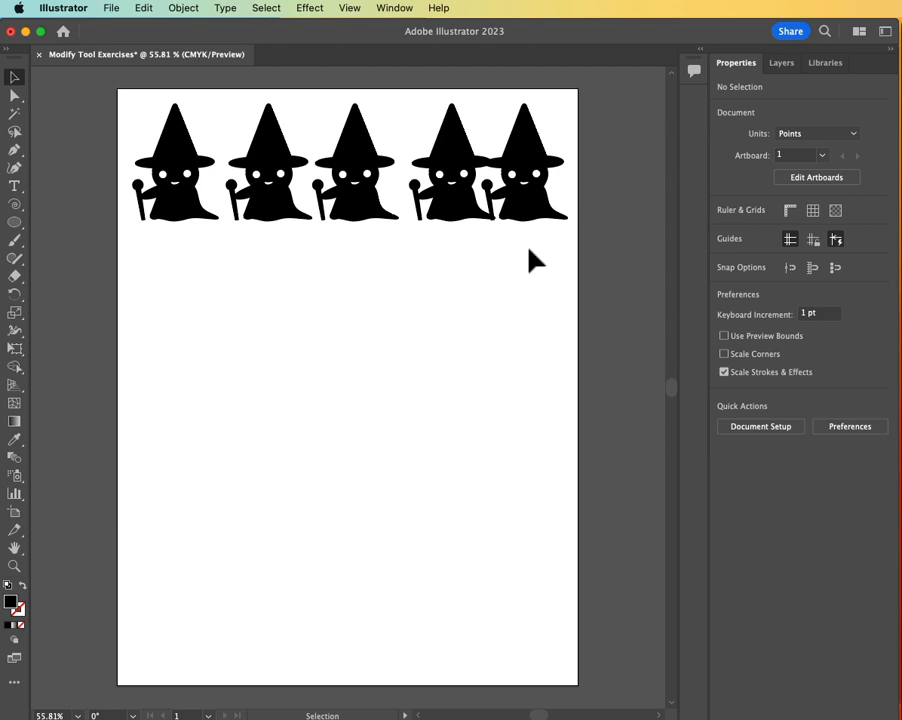
Select all five wizards and distribute the horizontal spacing between them evenly.
{"action": "left_click_drag", "start_coordinate": [538, 237], "coordinate": [140, 185]}
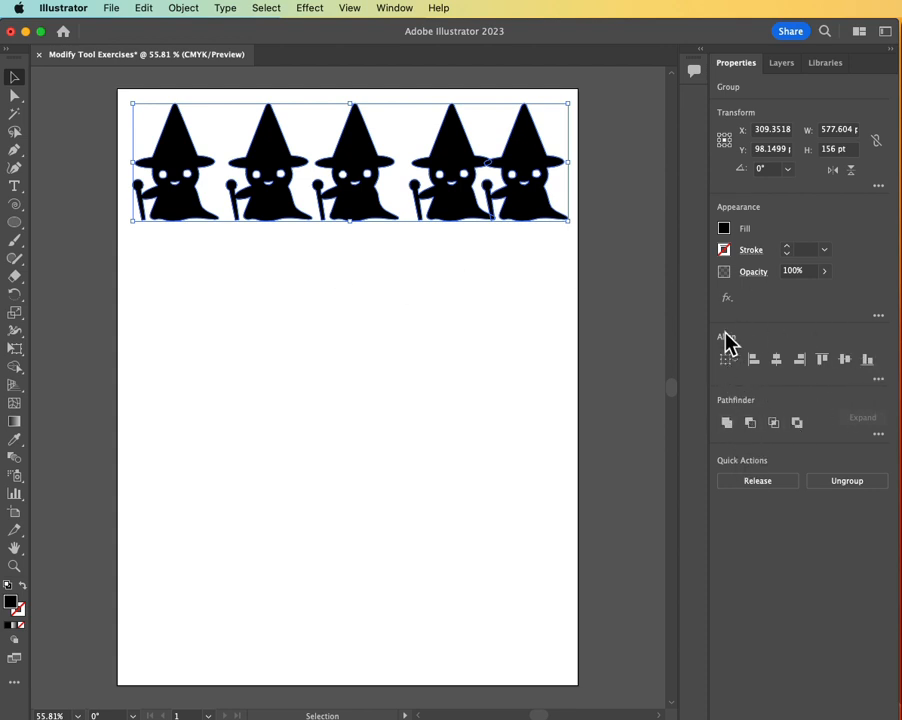
{"action": "left_click", "coordinate": [879, 381]}
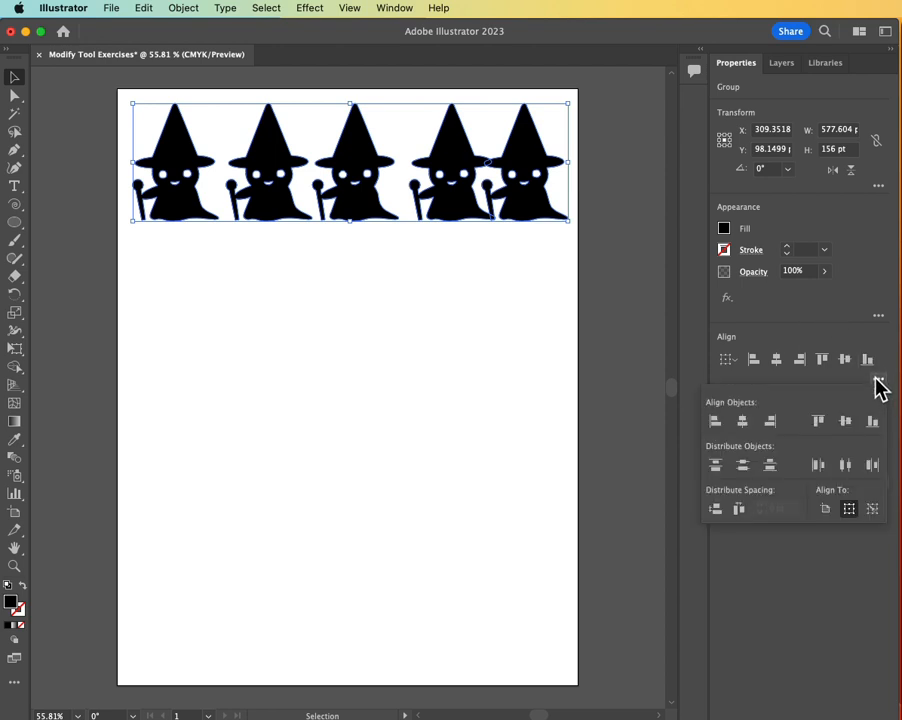
{"action": "left_click", "coordinate": [739, 511]}
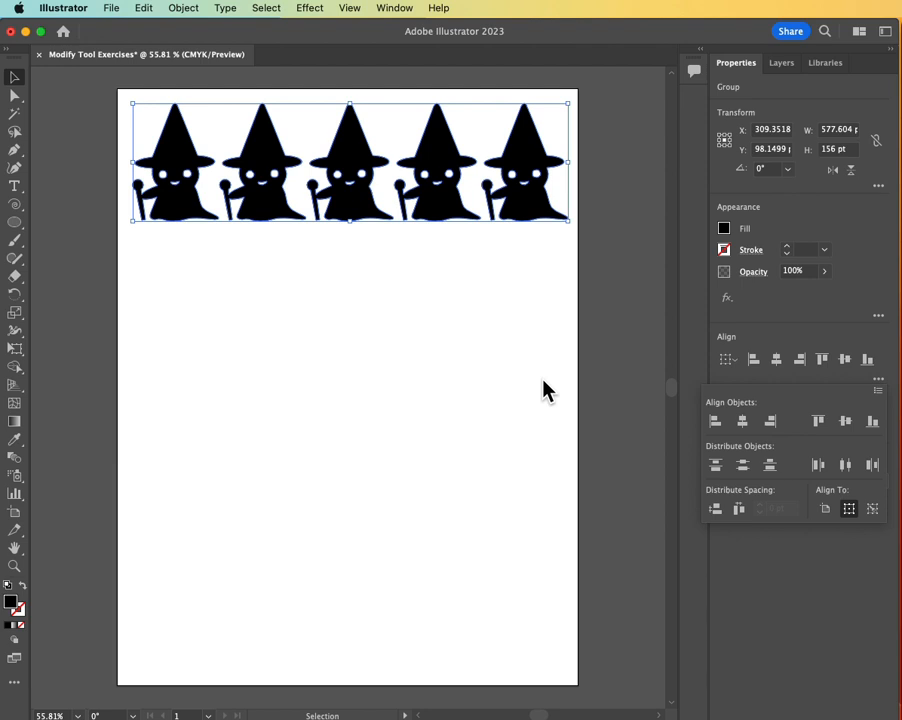
{"action": "left_click", "coordinate": [355, 213]}
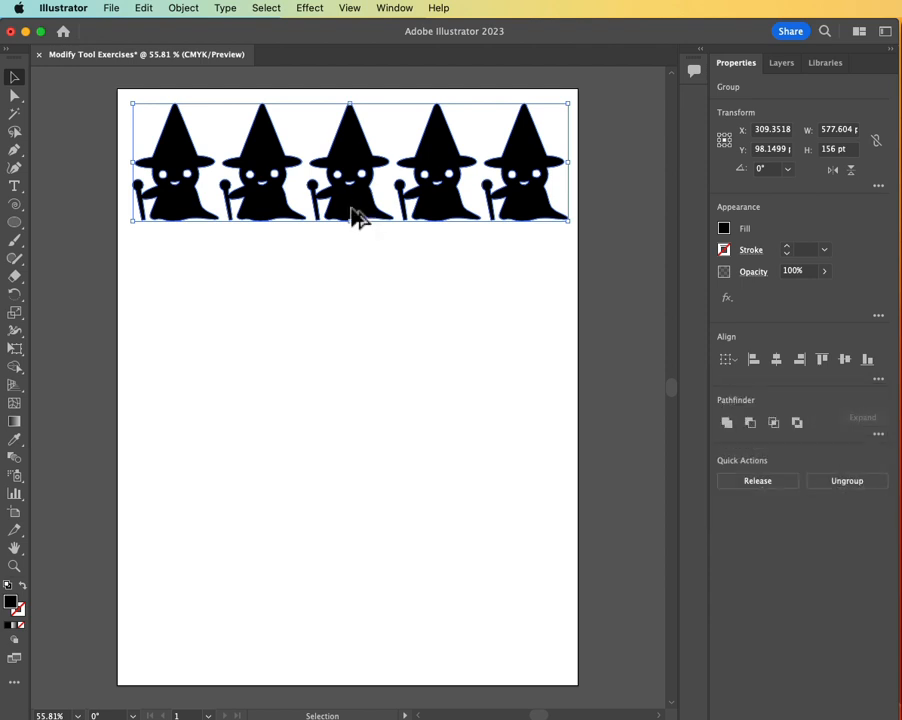
Copy the row of five wizards directly below itself, and copy both rows beneath to make four rows.
{"action": "left_click_drag", "start_coordinate": [355, 213], "coordinate": [354, 345]}
{"action": "left_click_drag", "start_coordinate": [128, 106], "coordinate": [545, 385]}
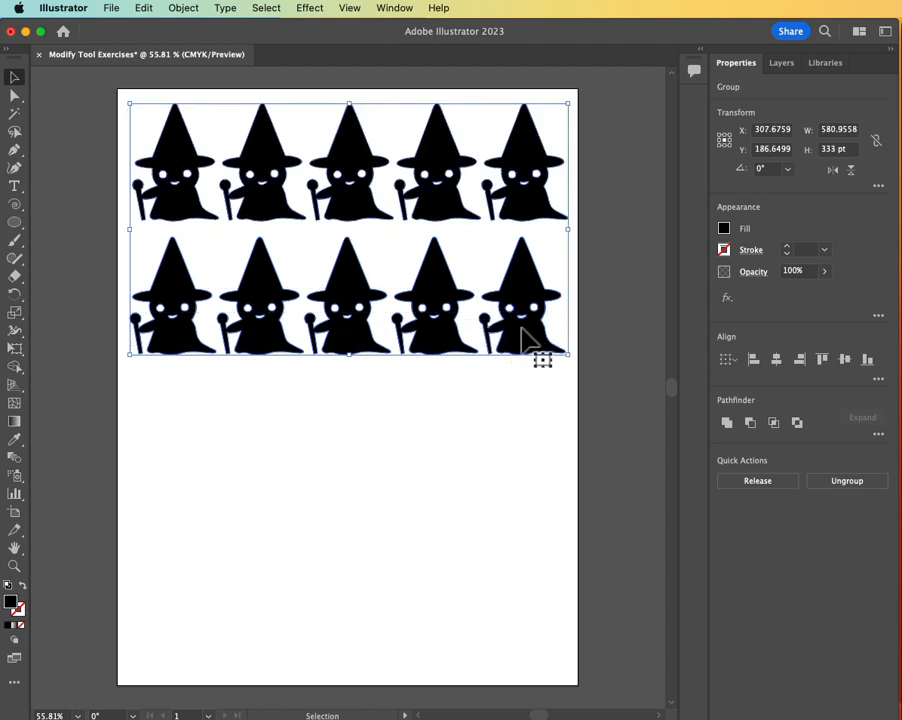
{"action": "left_click_drag", "start_coordinate": [521, 338], "coordinate": [526, 612]}
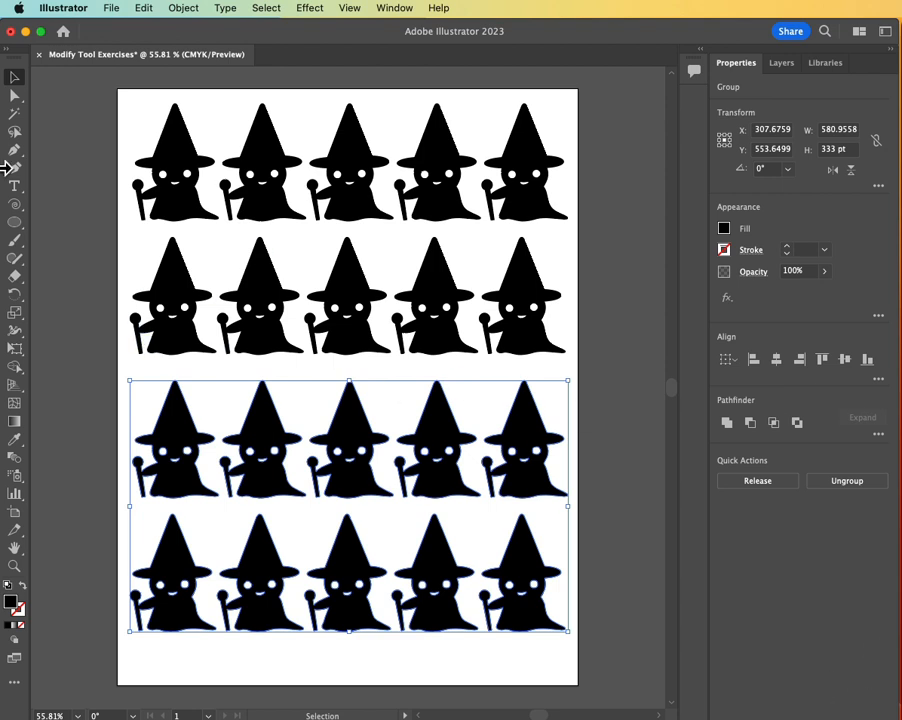
{"action": "left_click", "coordinate": [88, 194]}
Select the first wizard in the upper row and open the Nature_Foliage pattern swatch library for its fill.
{"action": "left_click", "coordinate": [185, 213]}
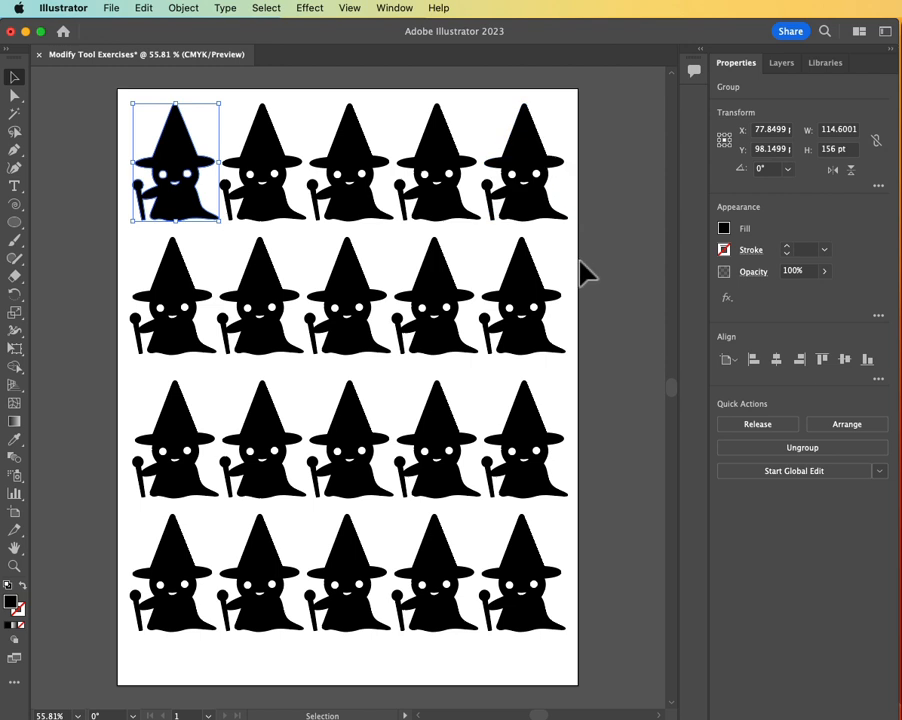
{"action": "left_click", "coordinate": [724, 232]}
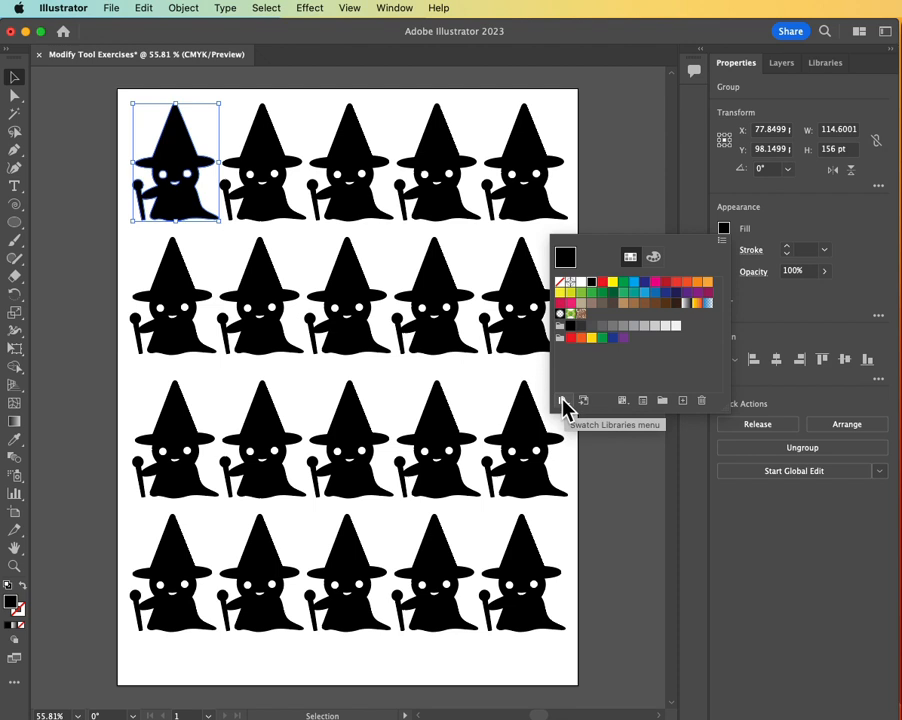
{"action": "left_click", "coordinate": [563, 402]}
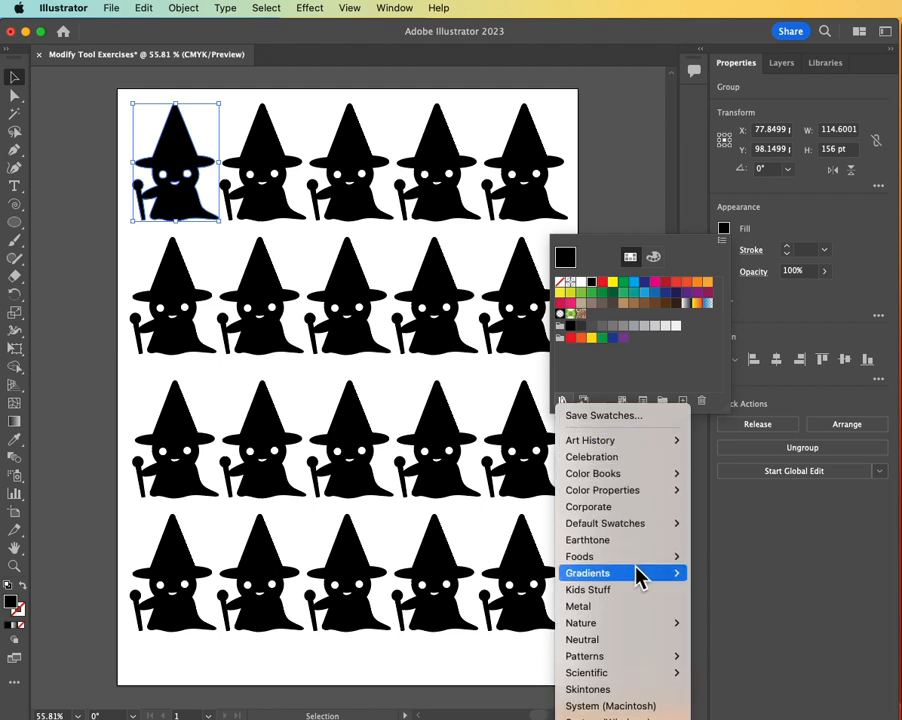
{"action": "mouse_move", "coordinate": [664, 657]}
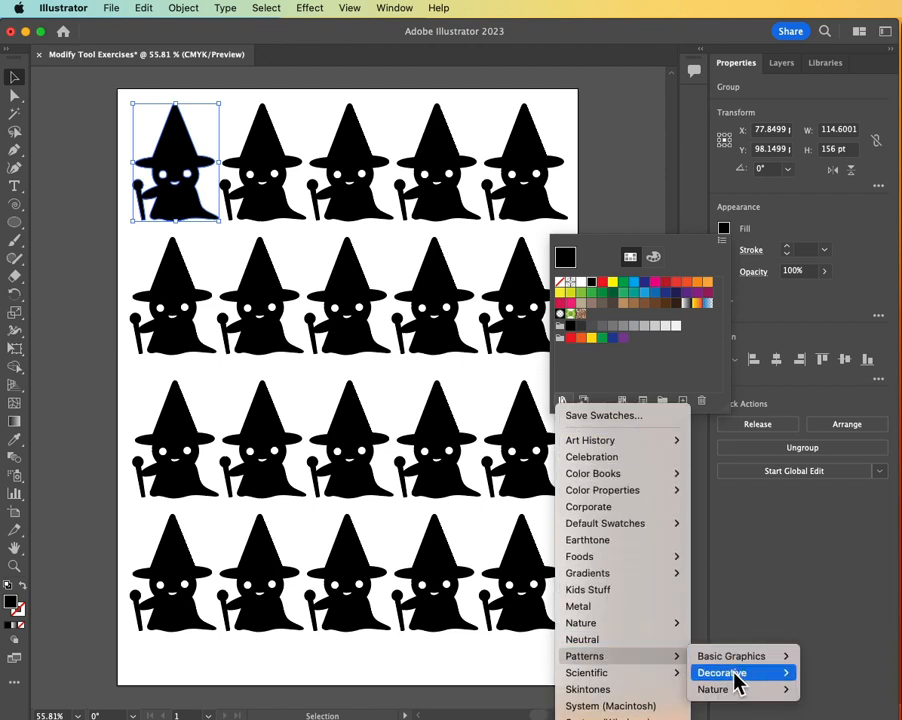
{"action": "mouse_move", "coordinate": [750, 697]}
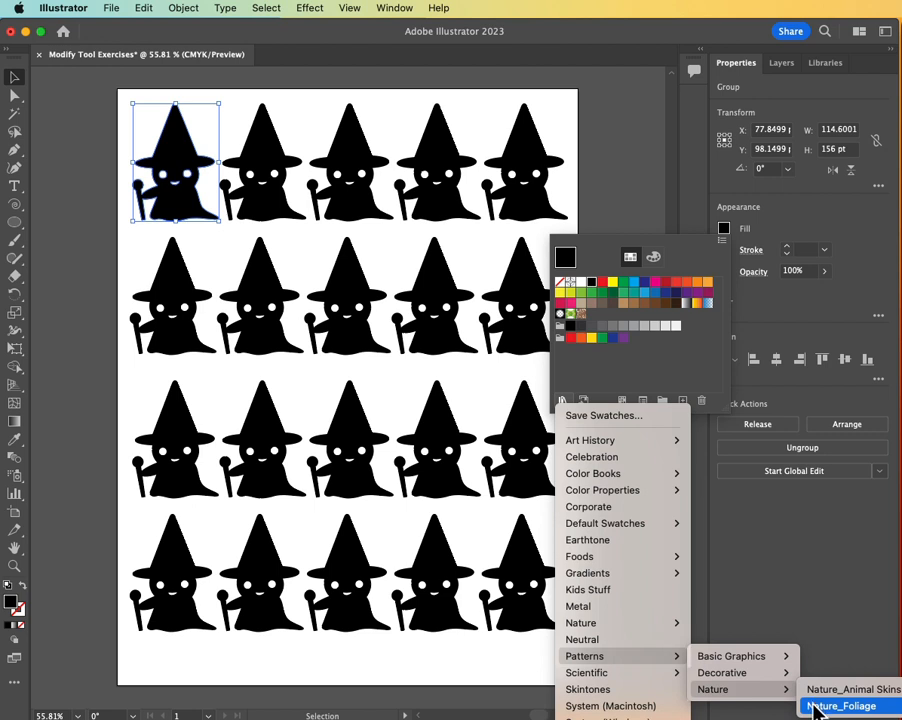
{"action": "left_click", "coordinate": [812, 706]}
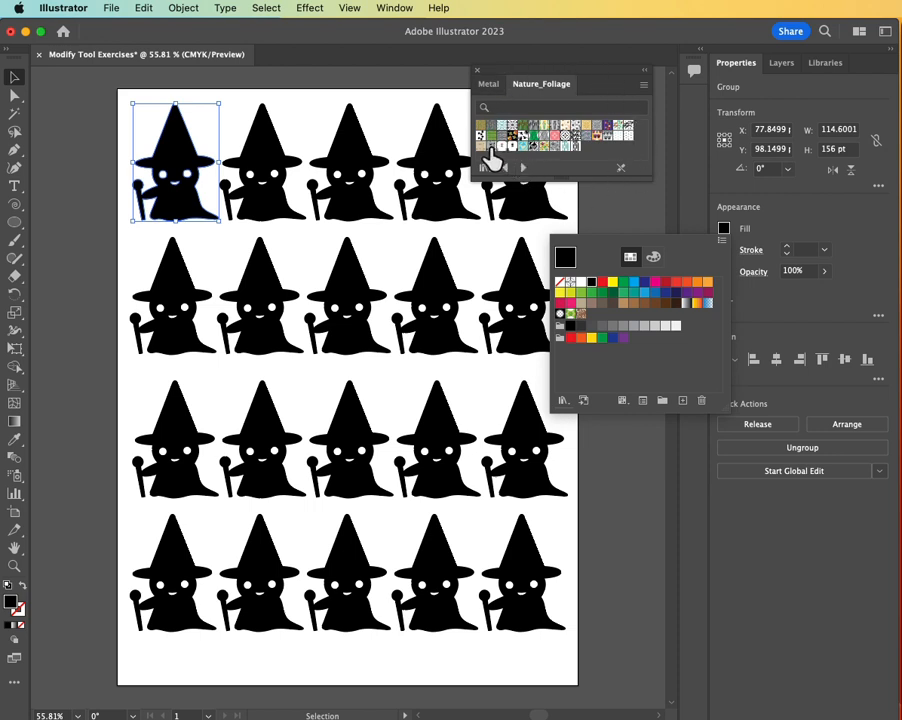
Fill the selected wizard with the pale yellow vegetable-and-flower pattern and close the swatch library.
{"action": "left_click", "coordinate": [544, 150]}
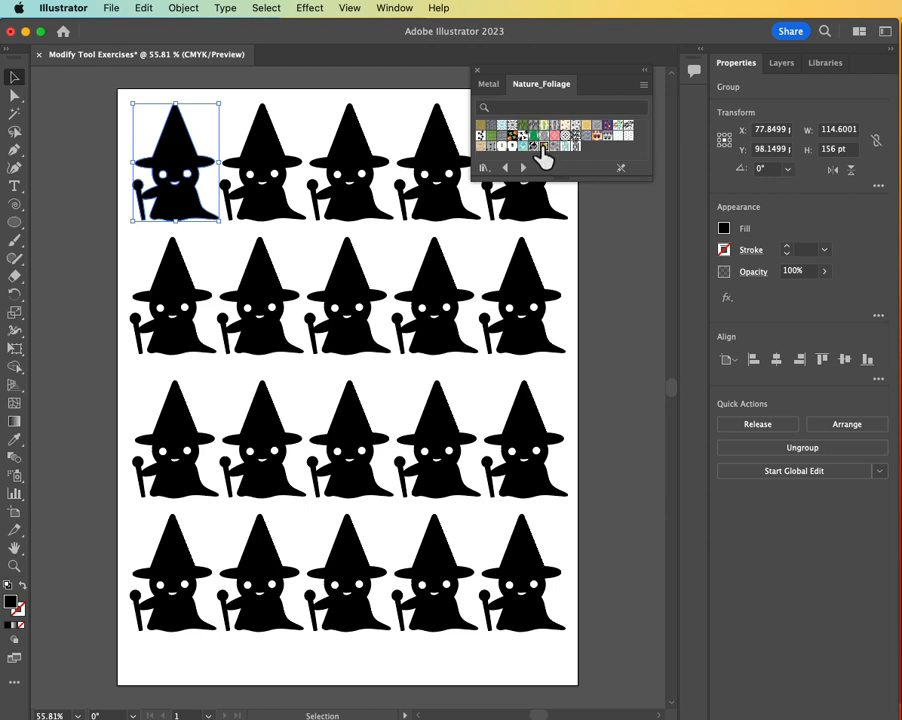
{"action": "left_click", "coordinate": [544, 150]}
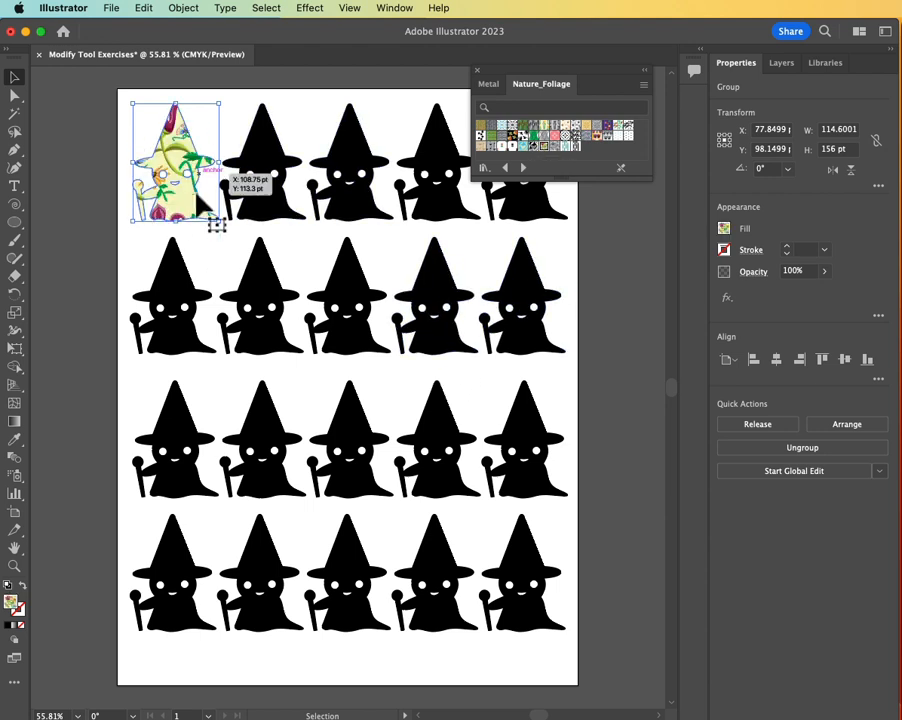
{"action": "left_click_drag", "start_coordinate": [189, 143], "coordinate": [197, 236]}
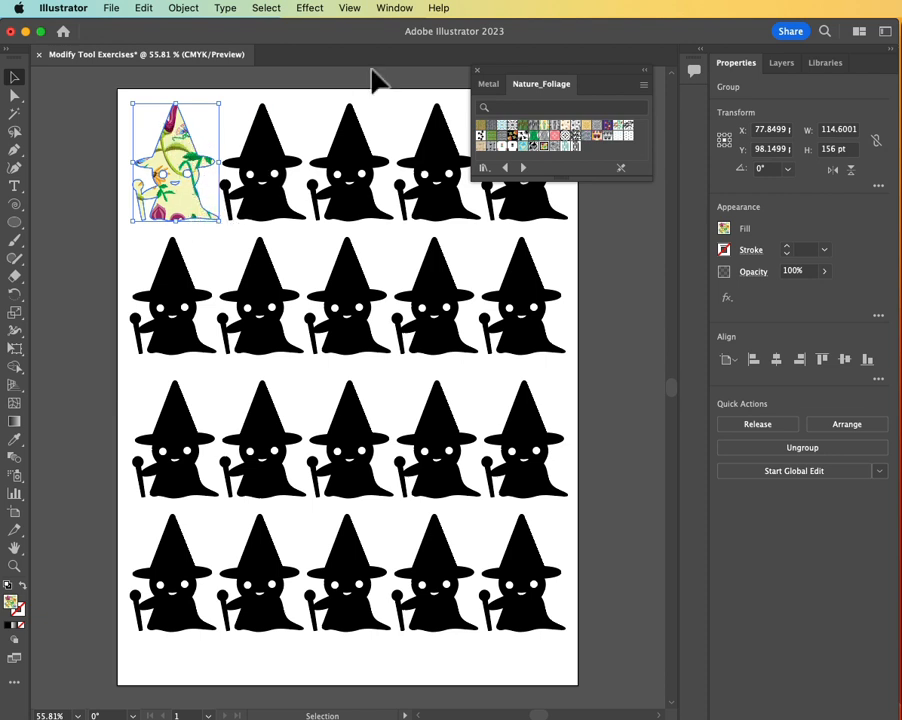
{"action": "left_click", "coordinate": [478, 73]}
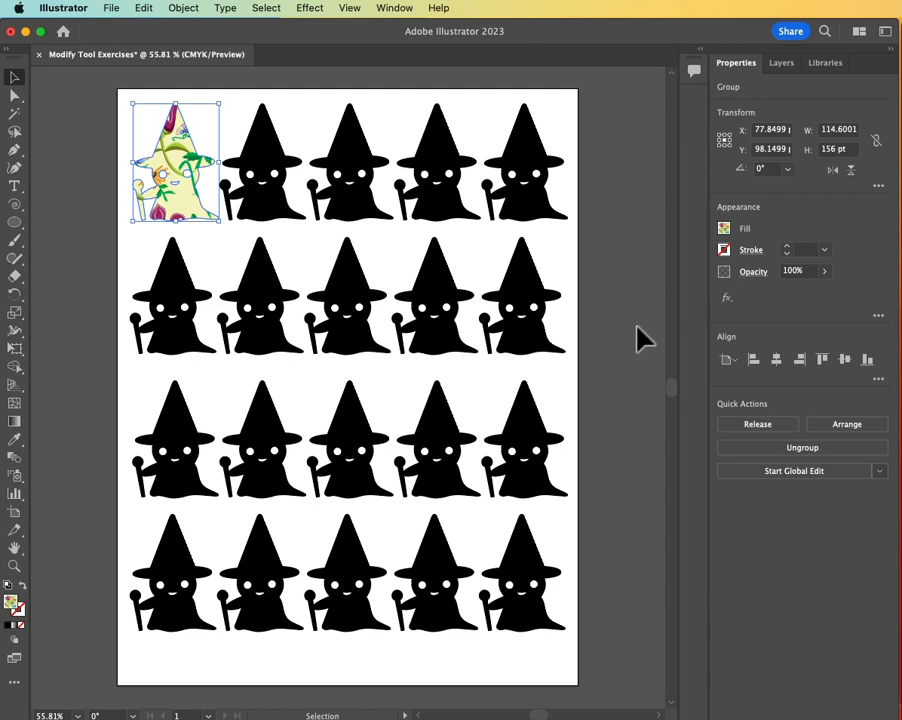
{"action": "key", "text": "super+Tab"}
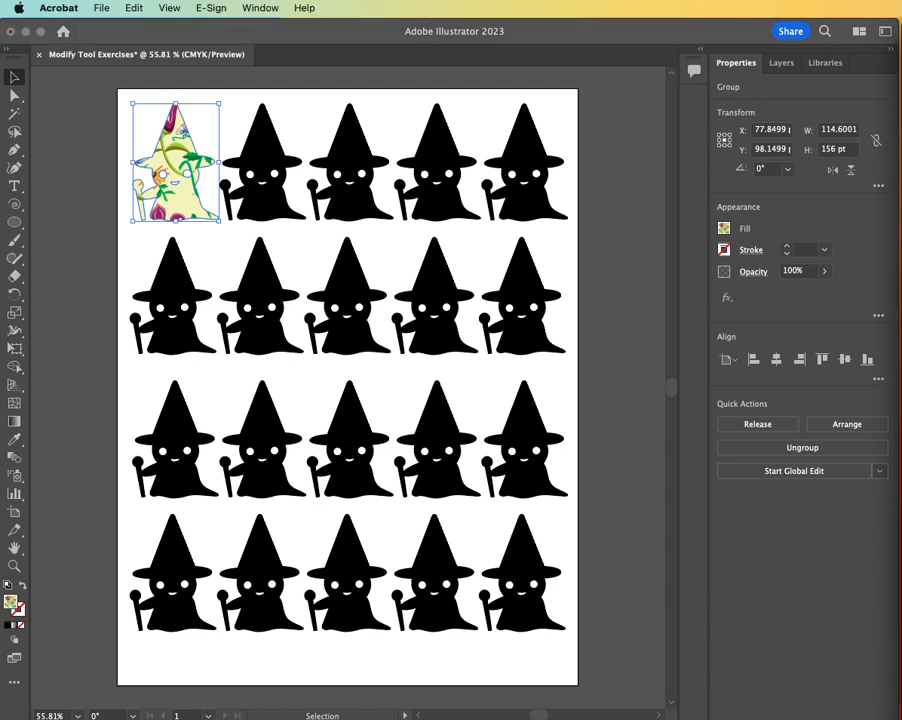
Rotate the patterned wizard very slightly clockwise around its centre, to about 359.7°, using the Rotate tool freehand.
{"action": "left_click", "coordinate": [15, 300]}
{"action": "left_click_drag", "start_coordinate": [13, 293], "coordinate": [56, 296]}
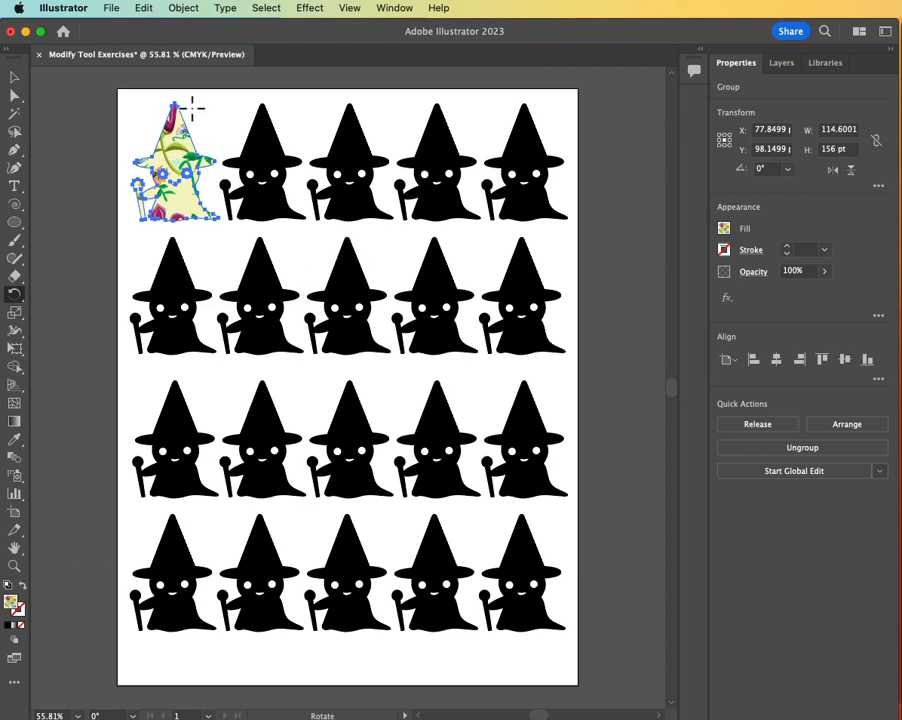
{"action": "mouse_move", "coordinate": [174, 101]}
{"action": "left_mouse_down"}
{"action": "mouse_move", "coordinate": [146, 112]}
{"action": "mouse_move", "coordinate": [204, 112]}
{"action": "mouse_move", "coordinate": [167, 104]}
{"action": "mouse_move", "coordinate": [162, 110]}
{"action": "mouse_move", "coordinate": [190, 110]}
{"action": "mouse_move", "coordinate": [162, 110]}
{"action": "mouse_move", "coordinate": [176, 117]}
{"action": "left_mouse_up"}
{"action": "mouse_move", "coordinate": [174, 165]}
{"action": "left_mouse_down"}
{"action": "mouse_move", "coordinate": [175, 190]}
{"action": "mouse_move", "coordinate": [170, 180]}
{"action": "mouse_move", "coordinate": [183, 178]}
{"action": "mouse_move", "coordinate": [197, 143]}
{"action": "mouse_move", "coordinate": [179, 144]}
{"action": "left_mouse_up"}
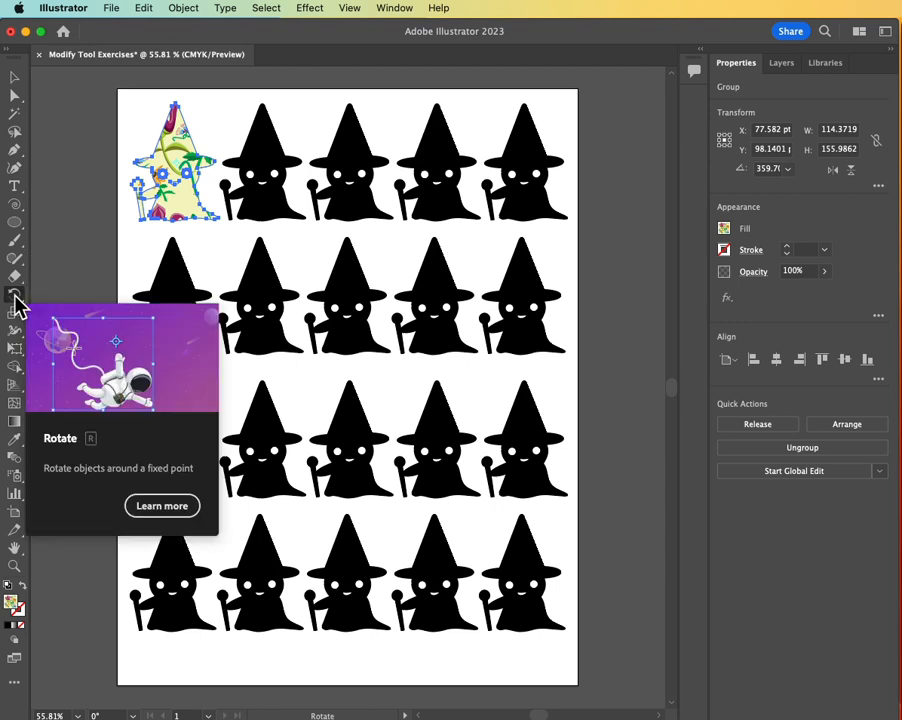
Open the Rotate options for the patterned wizard and set the angle to 45°.
{"action": "double_click", "coordinate": [15, 296]}
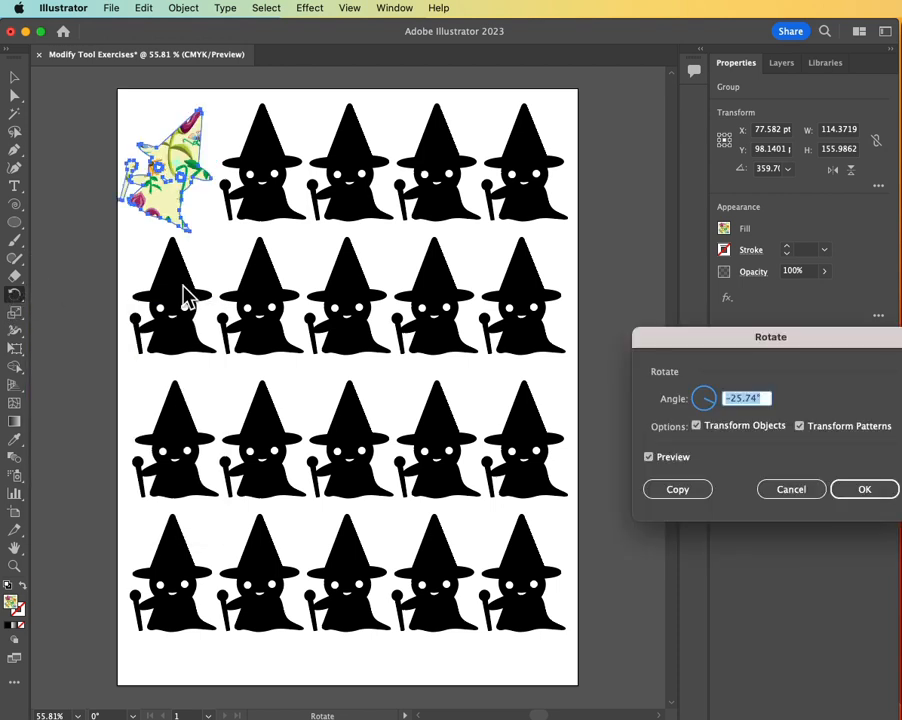
{"action": "left_click_drag", "start_coordinate": [680, 350], "coordinate": [463, 232]}
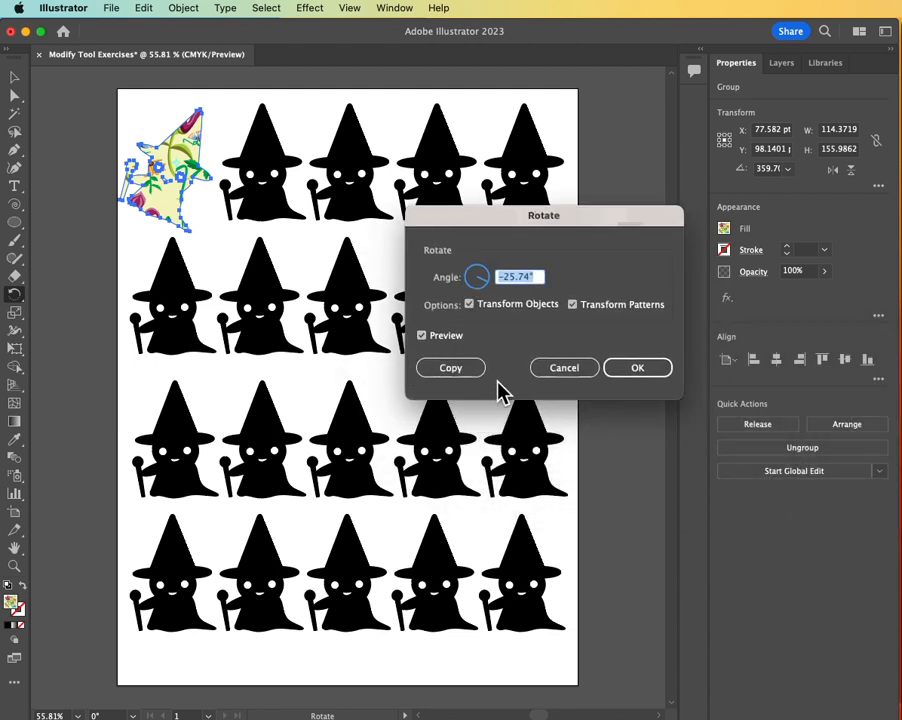
{"action": "left_click_drag", "start_coordinate": [632, 217], "coordinate": [632, 95]}
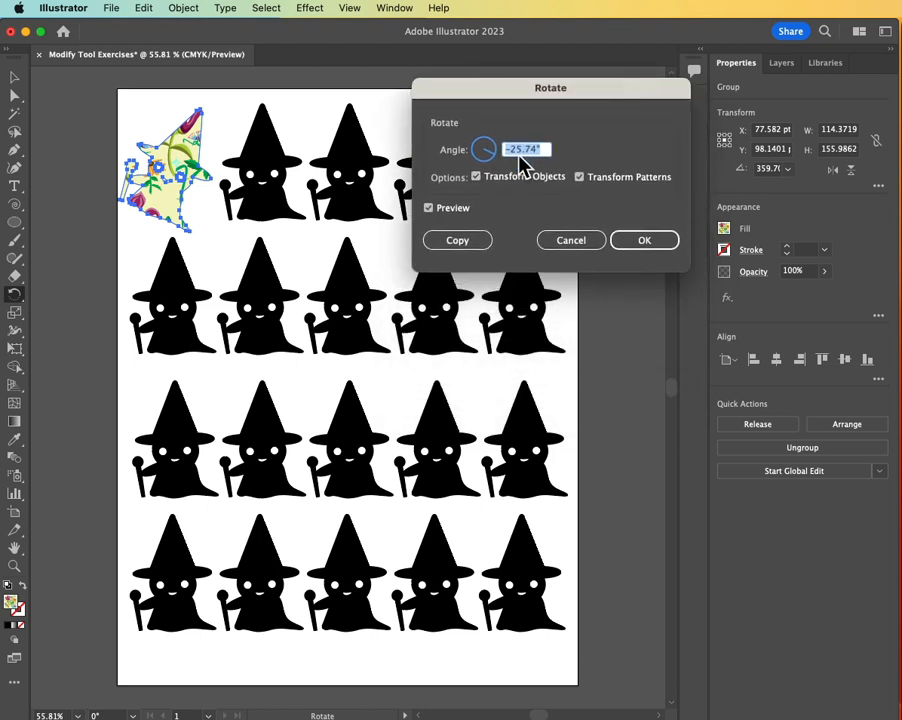
{"action": "type", "text": "45"}
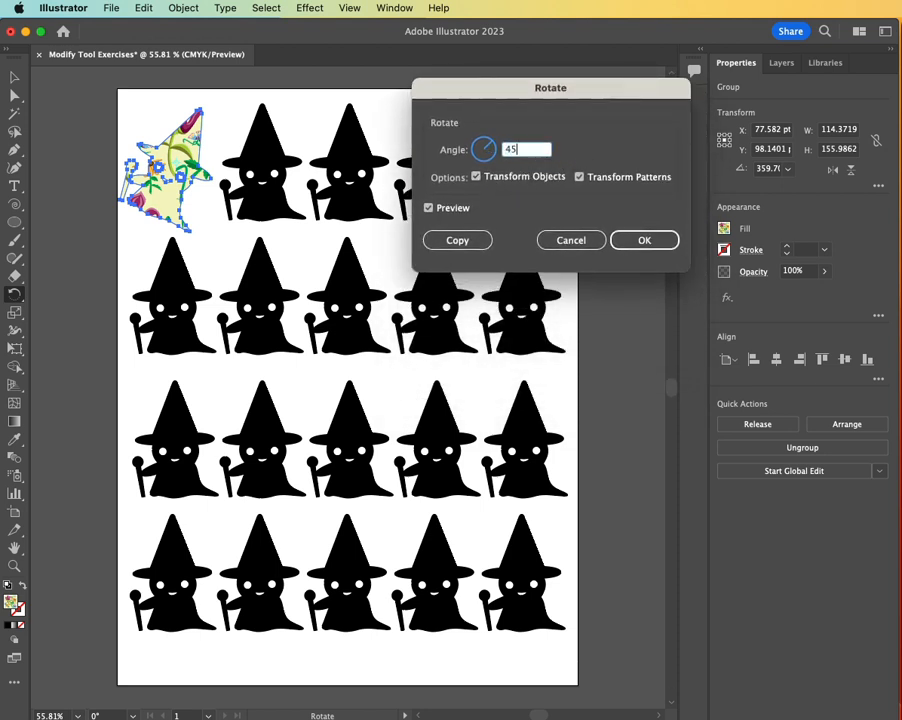
{"action": "key", "text": "Tab"}
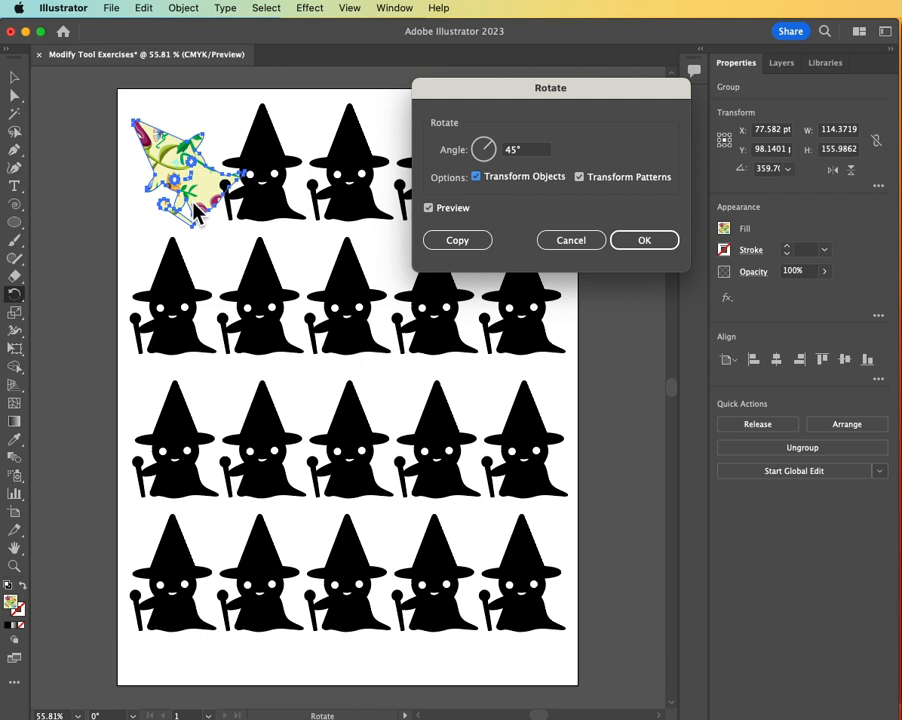
Try rotating only the fill pattern by turning off Transform Objects and setting the angle to 100°.
{"action": "left_click", "coordinate": [477, 178]}
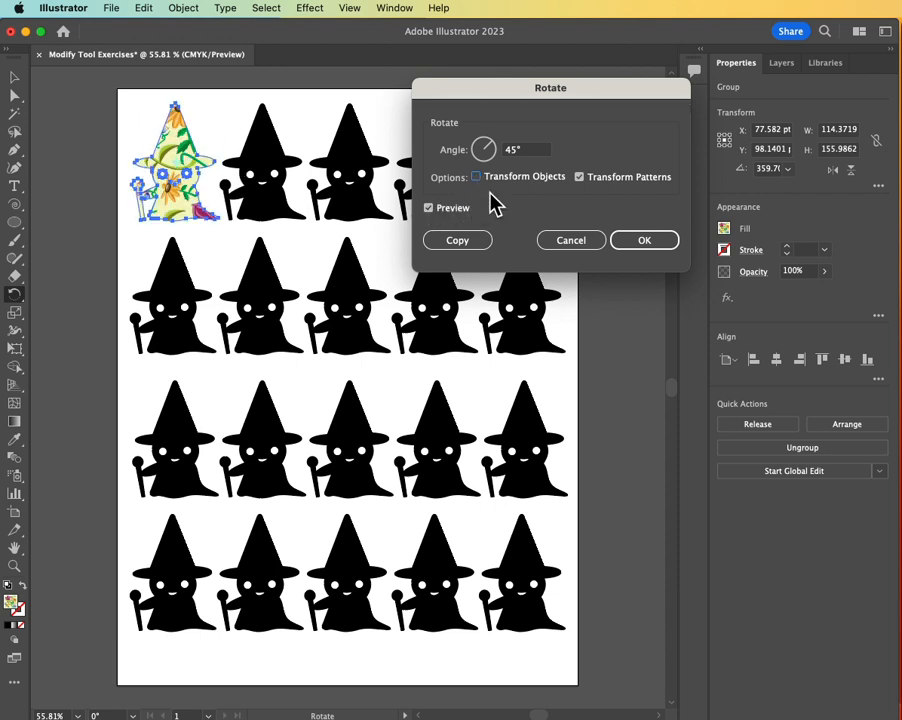
{"action": "left_click", "coordinate": [527, 152]}
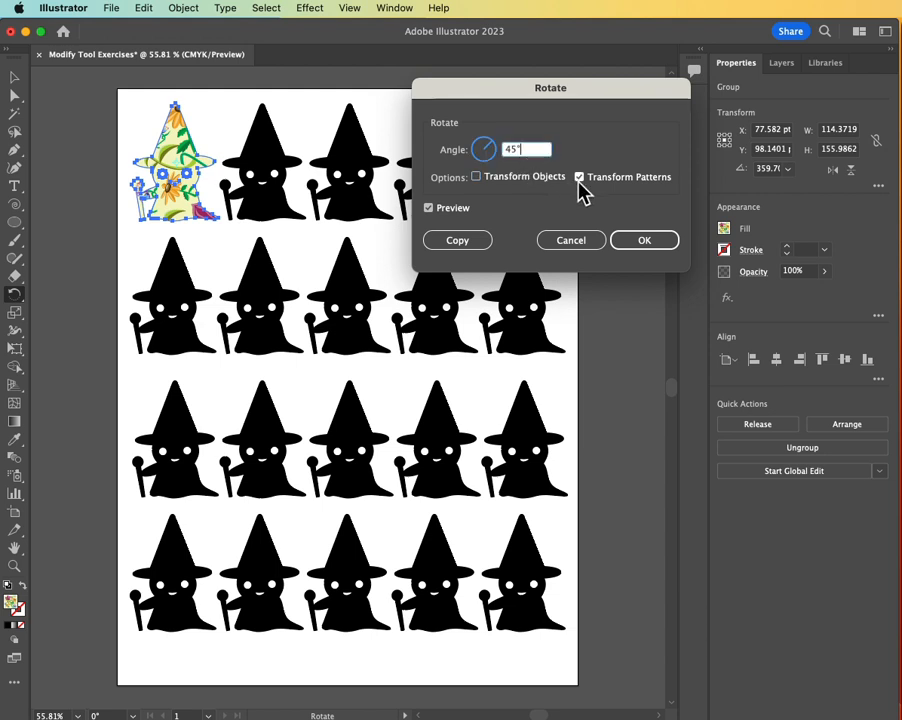
{"action": "left_click_drag", "start_coordinate": [522, 149], "coordinate": [489, 141]}
{"action": "type", "text": "100"}
{"action": "key", "text": "Tab"}
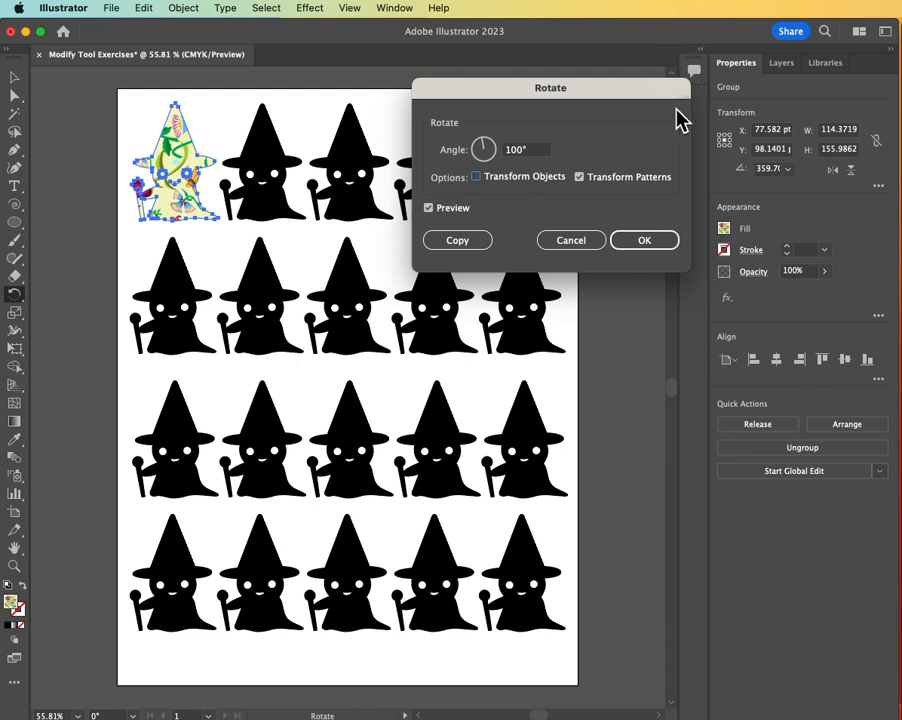
Create a rotated copy of the wizard at 45°, with Transform Objects on and Transform Patterns off.
{"action": "left_click", "coordinate": [478, 179]}
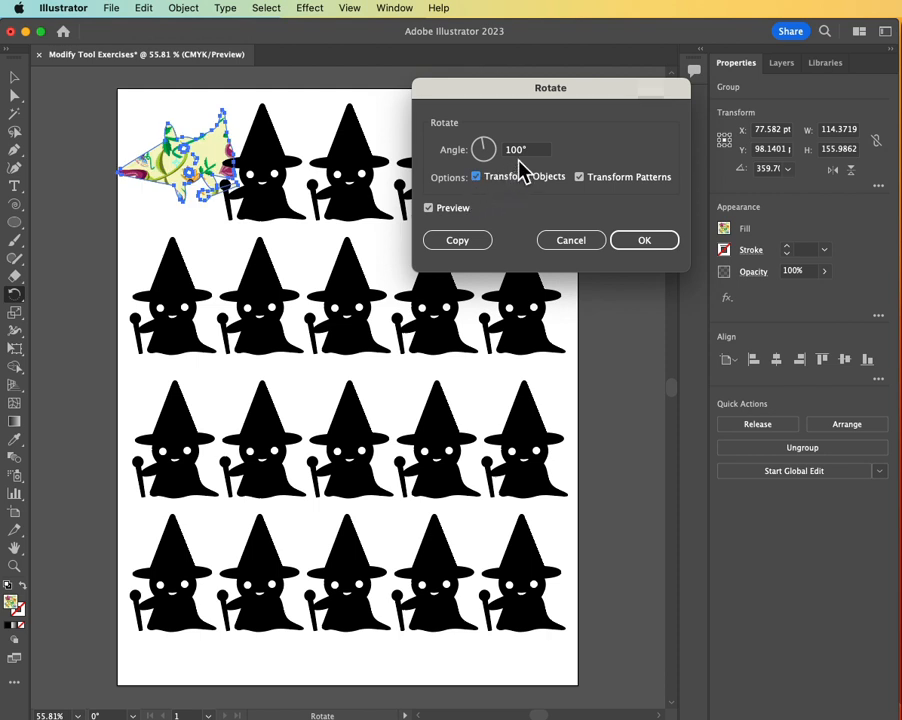
{"action": "left_click", "coordinate": [472, 152]}
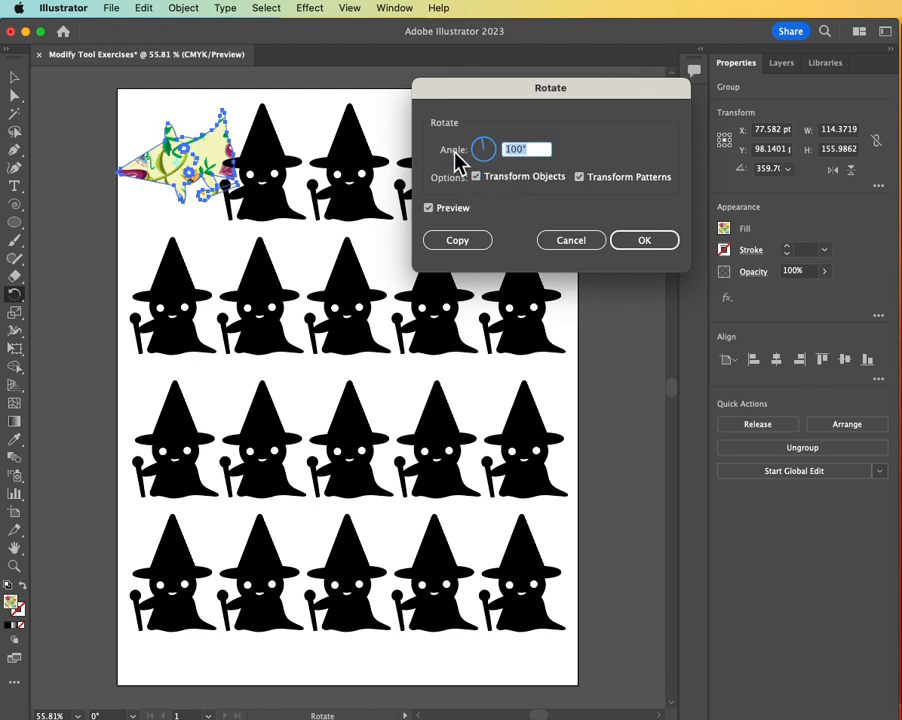
{"action": "type", "text": "45"}
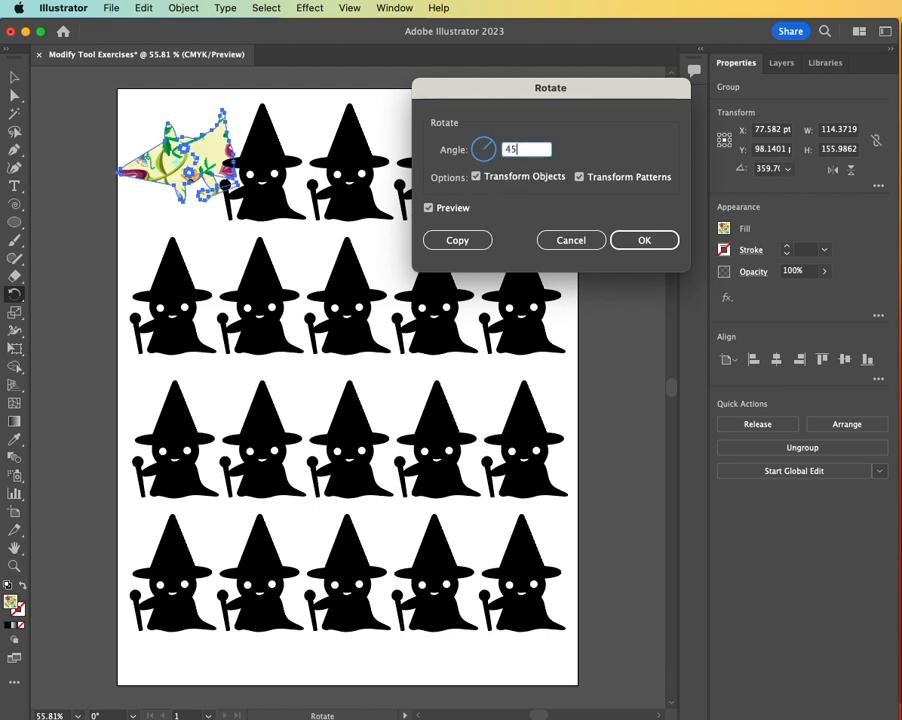
{"action": "key", "text": "Tab"}
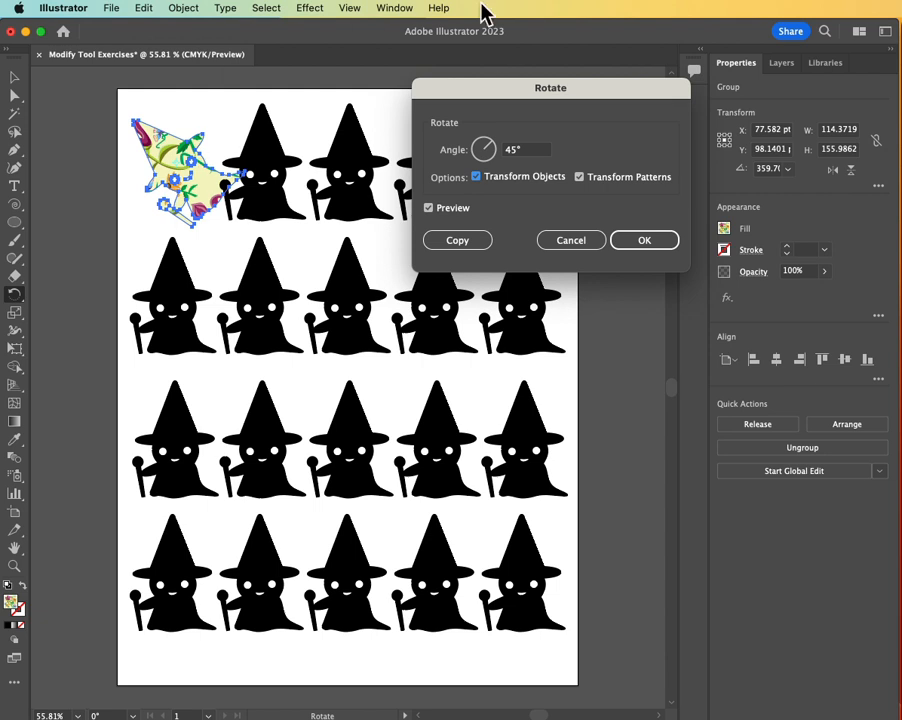
{"action": "left_click", "coordinate": [579, 177]}
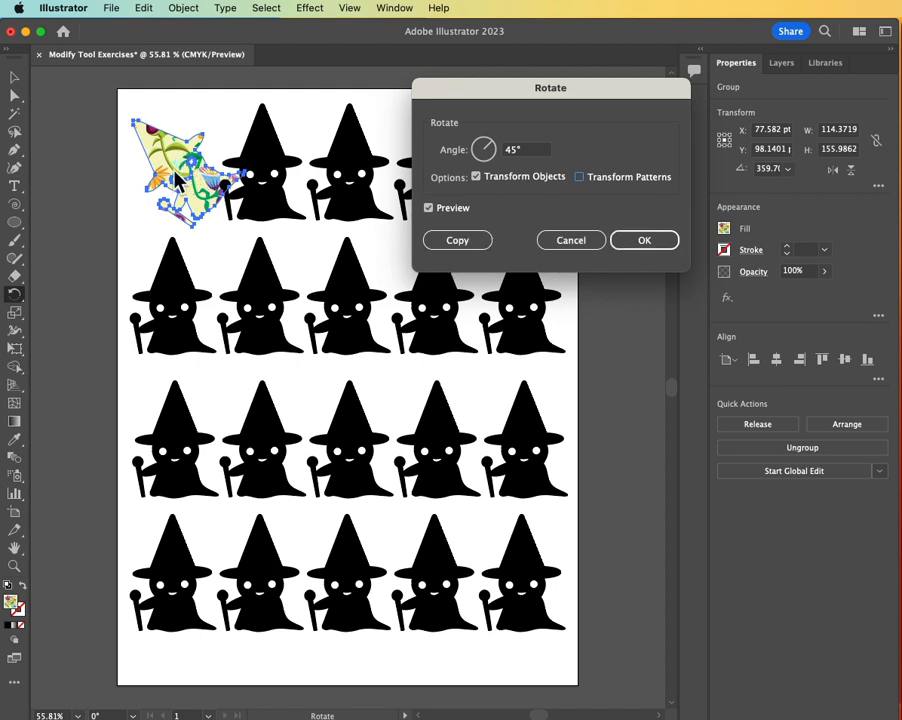
{"action": "left_click", "coordinate": [456, 245]}
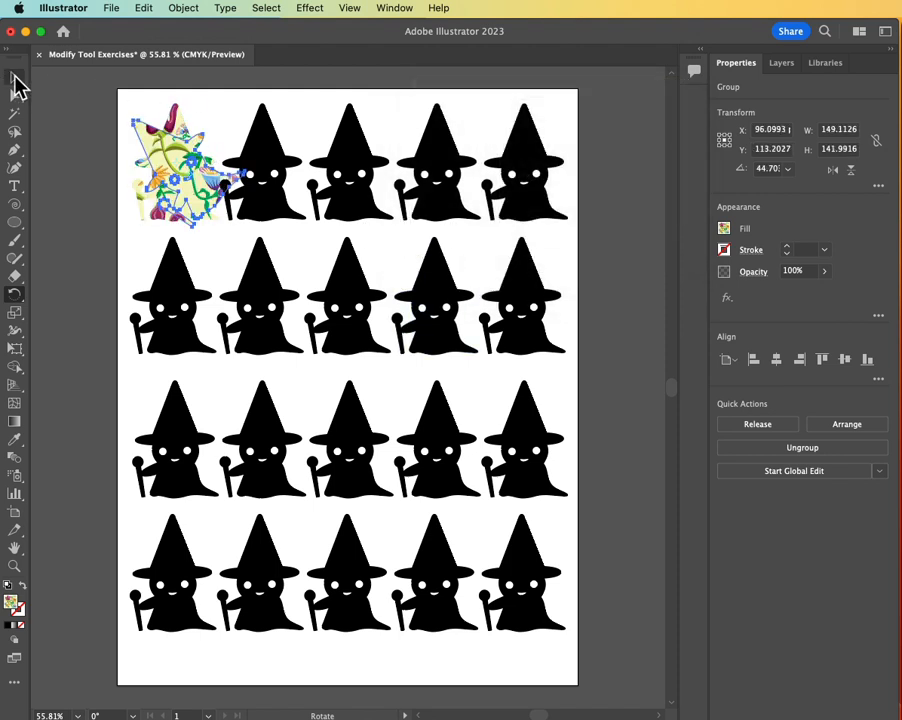
Move the rotated wizard copy off the artboard, to the left of the first row, and deselect it.
{"action": "left_click", "coordinate": [14, 77]}
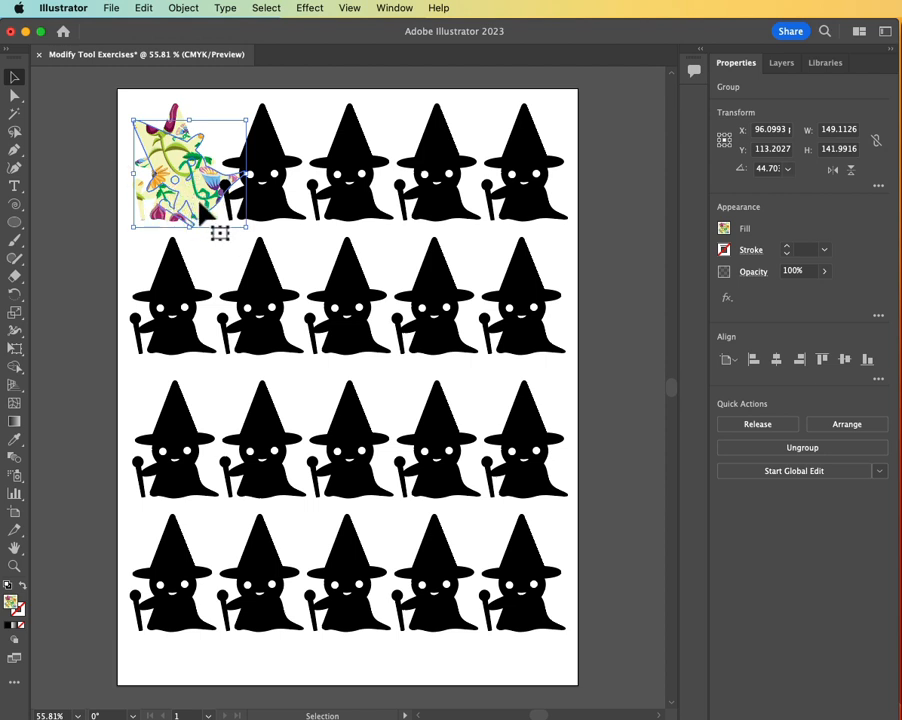
{"action": "left_click", "coordinate": [228, 180]}
{"action": "mouse_move", "coordinate": [229, 180]}
{"action": "left_mouse_down"}
{"action": "mouse_move", "coordinate": [160, 186]}
{"action": "mouse_move", "coordinate": [232, 190]}
{"action": "left_mouse_up"}
{"action": "left_click_drag", "start_coordinate": [130, 158], "coordinate": [32, 150]}
{"action": "key", "text": "super+z"}
{"action": "left_click", "coordinate": [84, 202]}
{"action": "key", "text": "space"}
{"action": "left_click_drag", "start_coordinate": [75, 335], "coordinate": [215, 336]}
{"action": "left_click_drag", "start_coordinate": [241, 175], "coordinate": [100, 158]}
{"action": "left_click", "coordinate": [175, 352]}
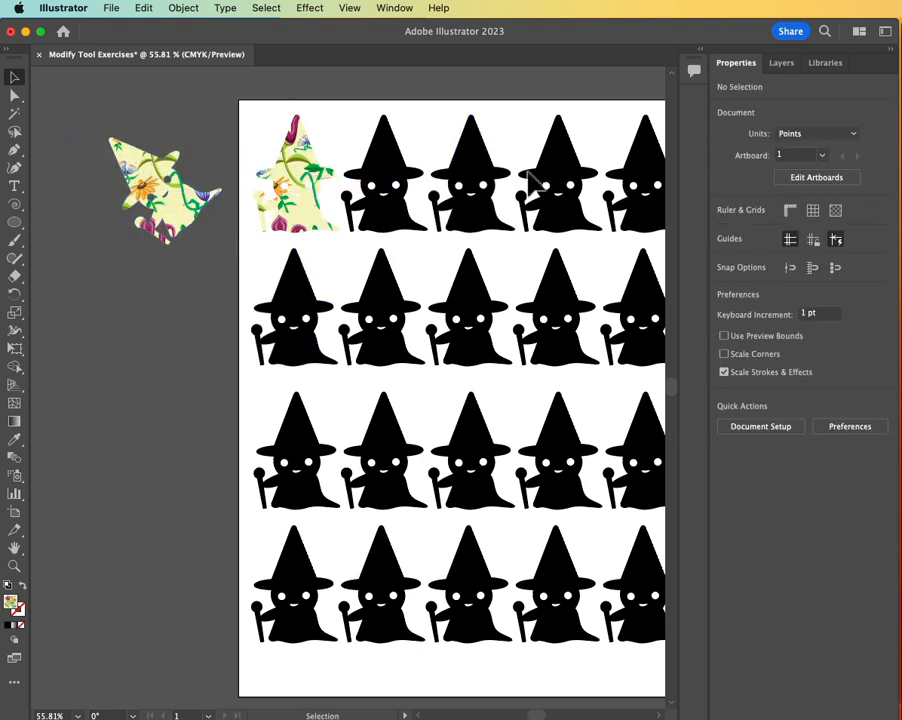
Rotate the patterned wizard in the first row about 10° clockwise around a custom reference point beside its hat.
{"action": "left_click_drag", "start_coordinate": [455, 272], "coordinate": [344, 265]}
{"action": "right_click", "coordinate": [362, 283]}
{"action": "left_click", "coordinate": [338, 257]}
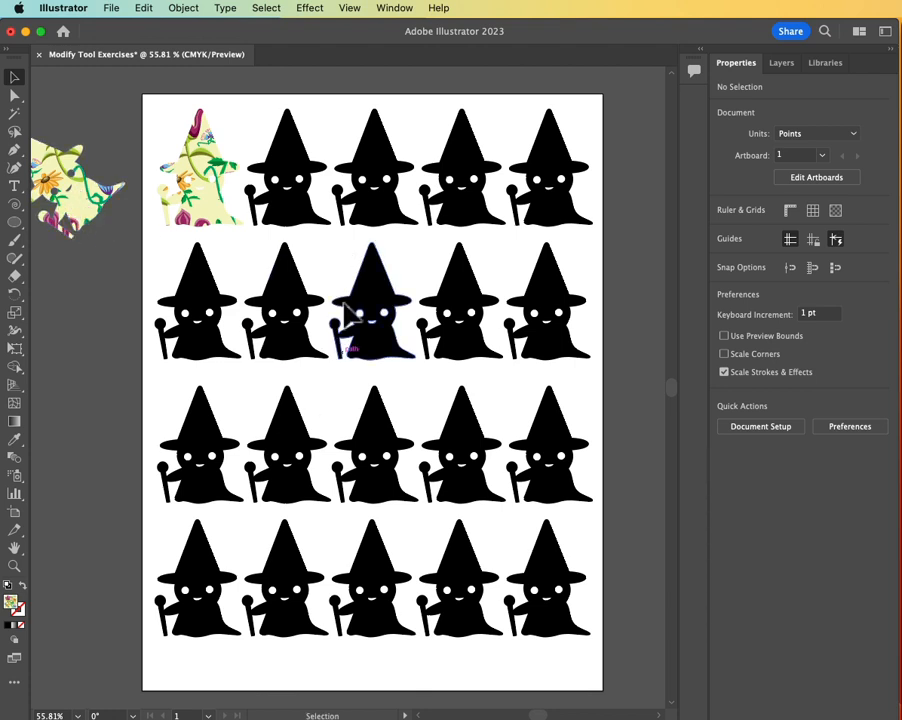
{"action": "left_click", "coordinate": [14, 296]}
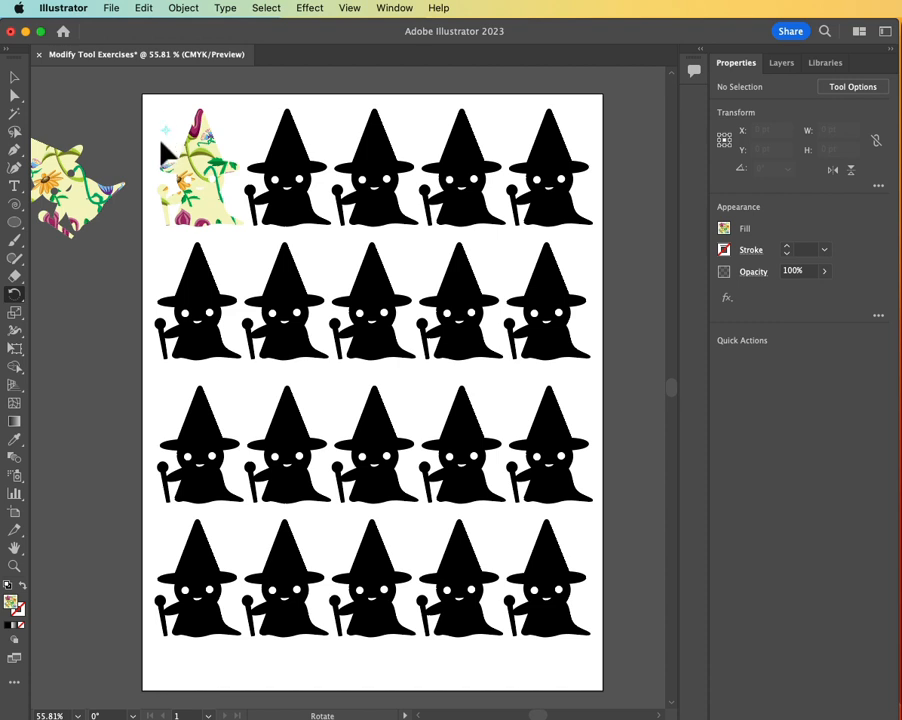
{"action": "mouse_move", "coordinate": [170, 148]}
{"action": "left_mouse_down"}
{"action": "mouse_move", "coordinate": [177, 173]}
{"action": "mouse_move", "coordinate": [185, 171]}
{"action": "mouse_move", "coordinate": [197, 160]}
{"action": "mouse_move", "coordinate": [189, 143]}
{"action": "mouse_move", "coordinate": [200, 130]}
{"action": "mouse_move", "coordinate": [161, 145]}
{"action": "mouse_move", "coordinate": [118, 140]}
{"action": "mouse_move", "coordinate": [170, 145]}
{"action": "left_mouse_up"}
{"action": "left_click", "coordinate": [15, 78]}
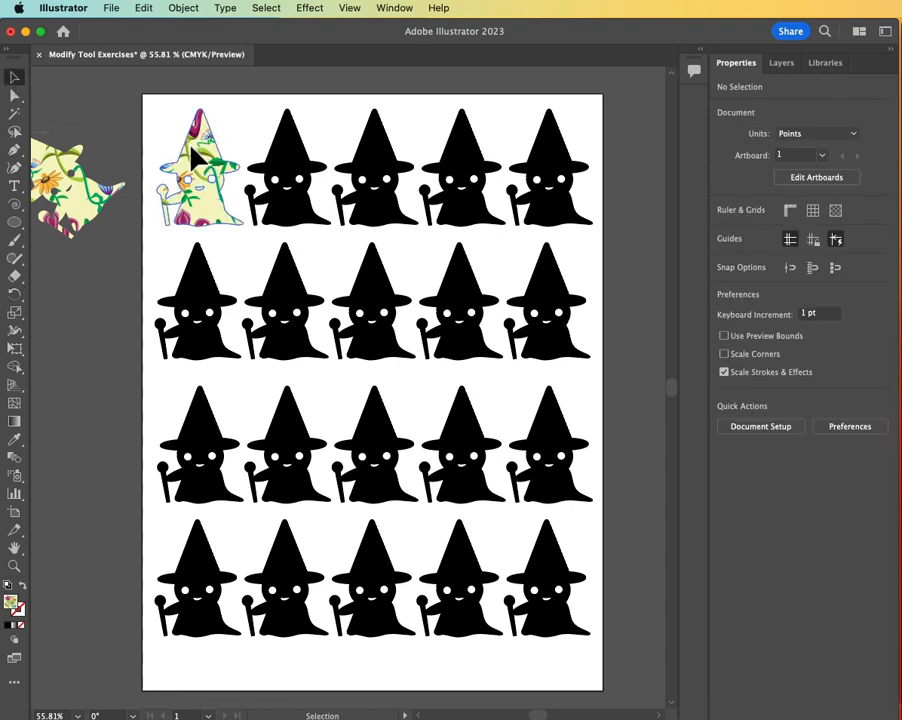
{"action": "left_click", "coordinate": [160, 145]}
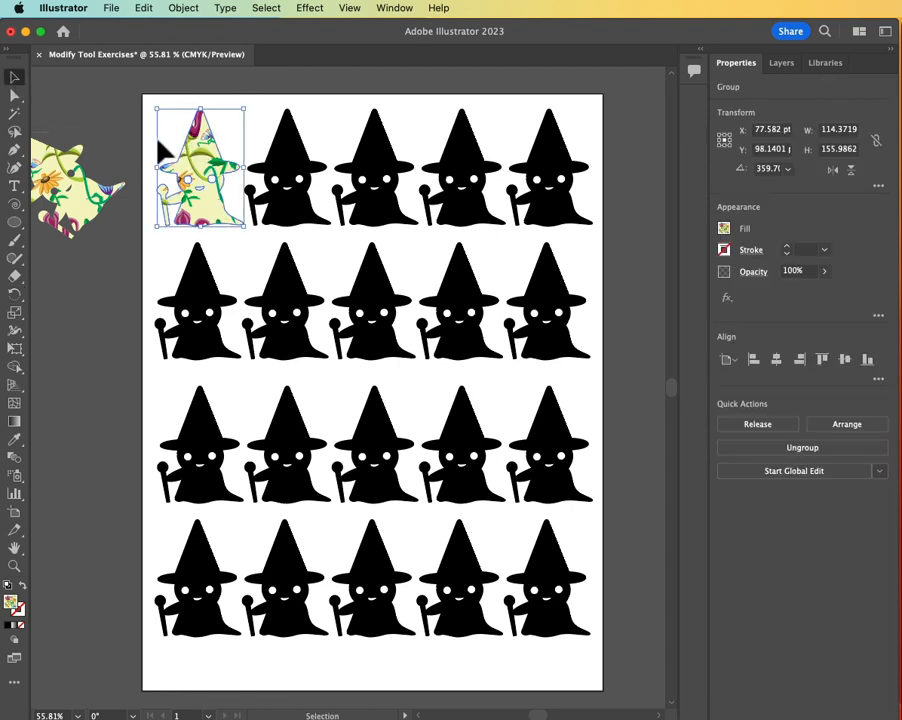
{"action": "left_click", "coordinate": [15, 294]}
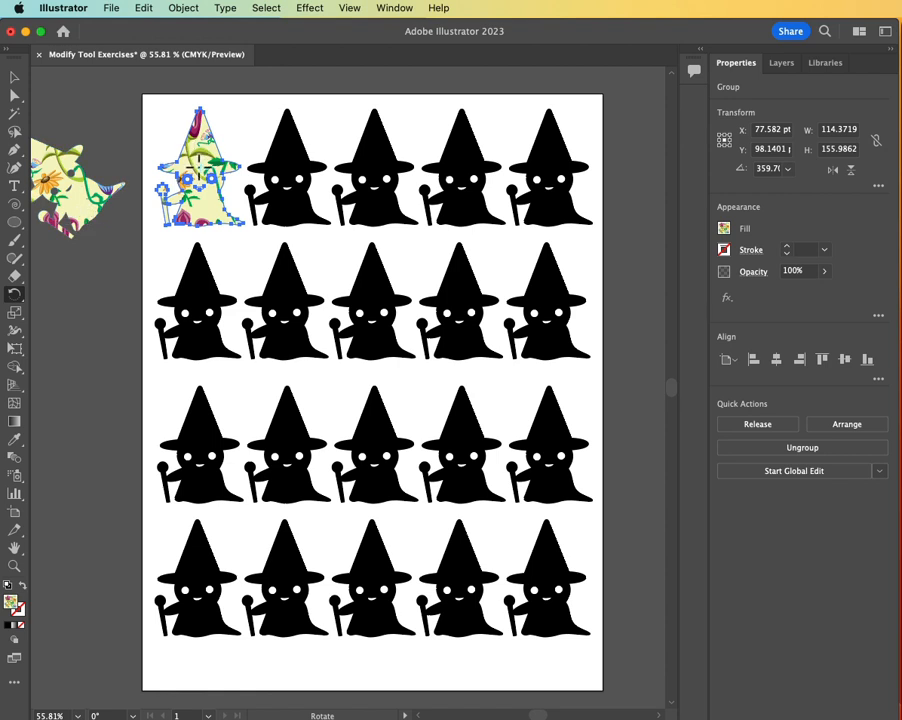
{"action": "left_click", "coordinate": [163, 134]}
{"action": "left_click_drag", "start_coordinate": [206, 114], "coordinate": [227, 128]}
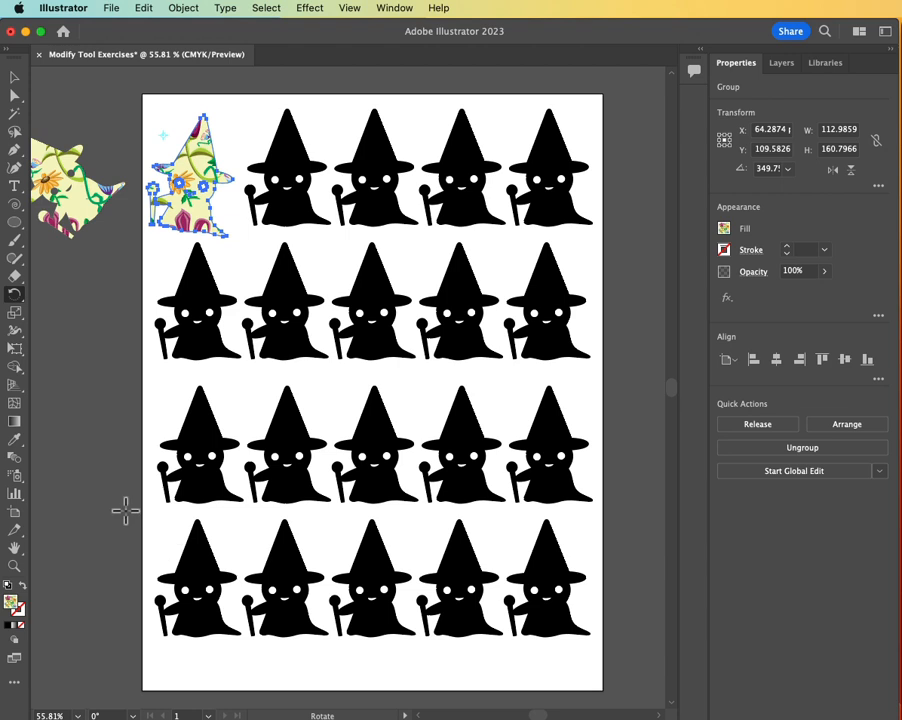
{"action": "double_click", "coordinate": [17, 296]}
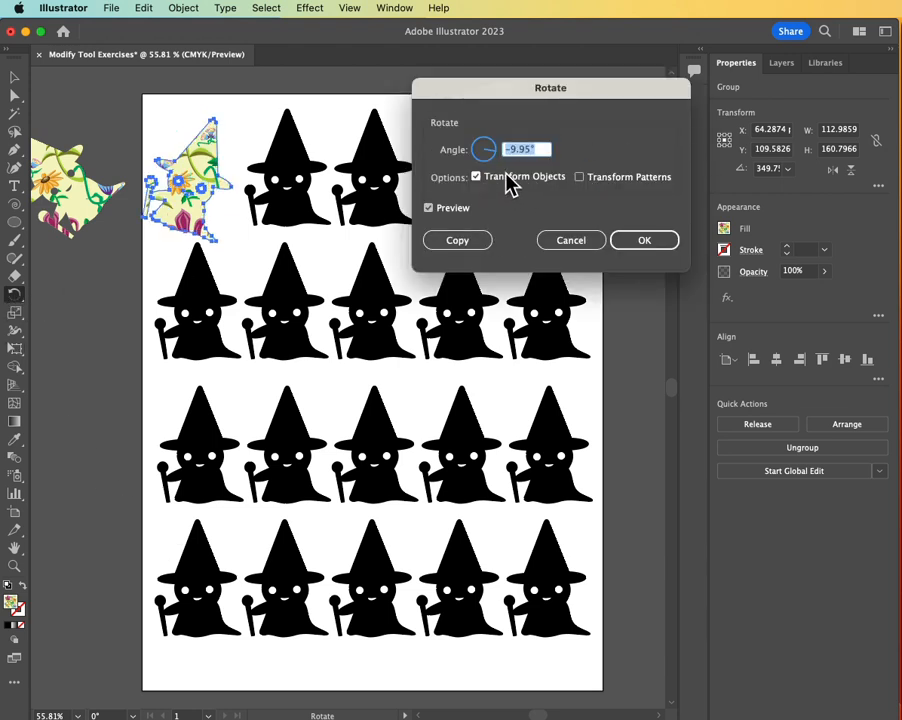
{"action": "left_click", "coordinate": [572, 242]}
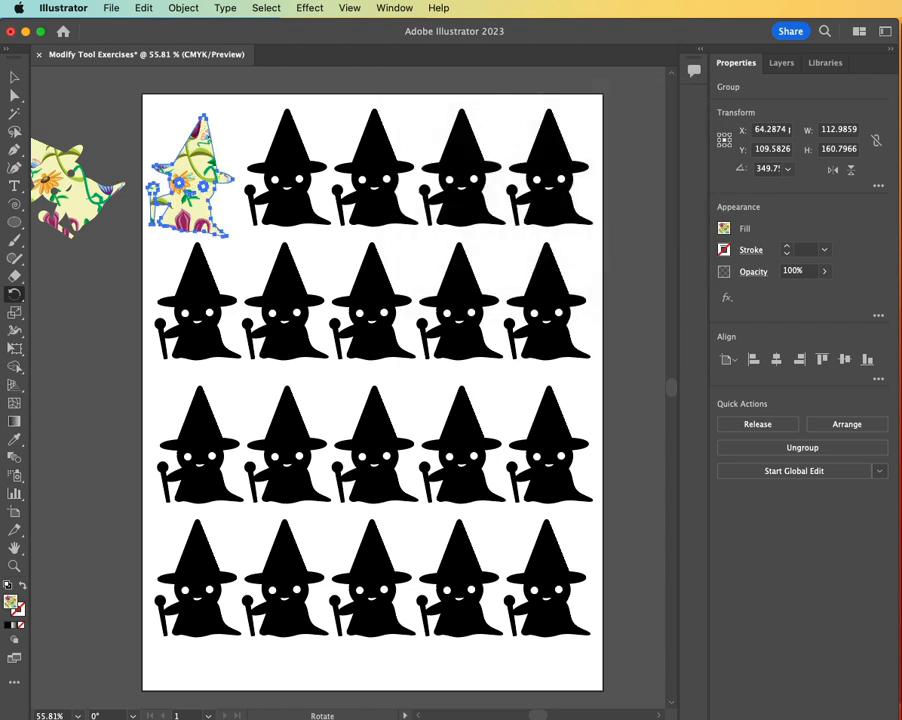
Give the second wizard in the first row a dark green fill and a 5 pt black stroke.
{"action": "left_click", "coordinate": [14, 78]}
{"action": "left_click", "coordinate": [281, 207]}
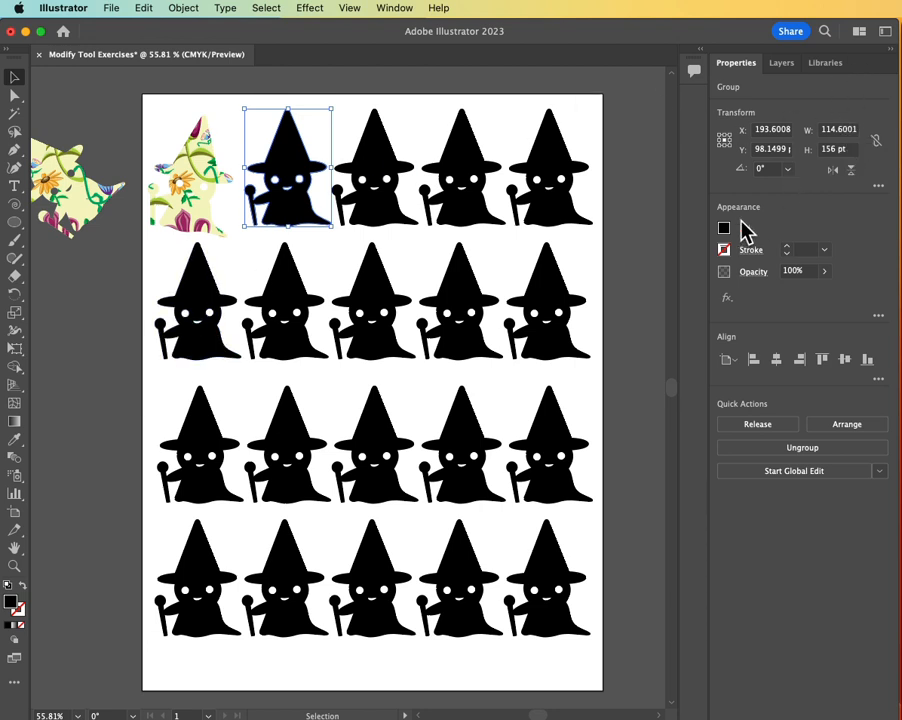
{"action": "left_click", "coordinate": [724, 230]}
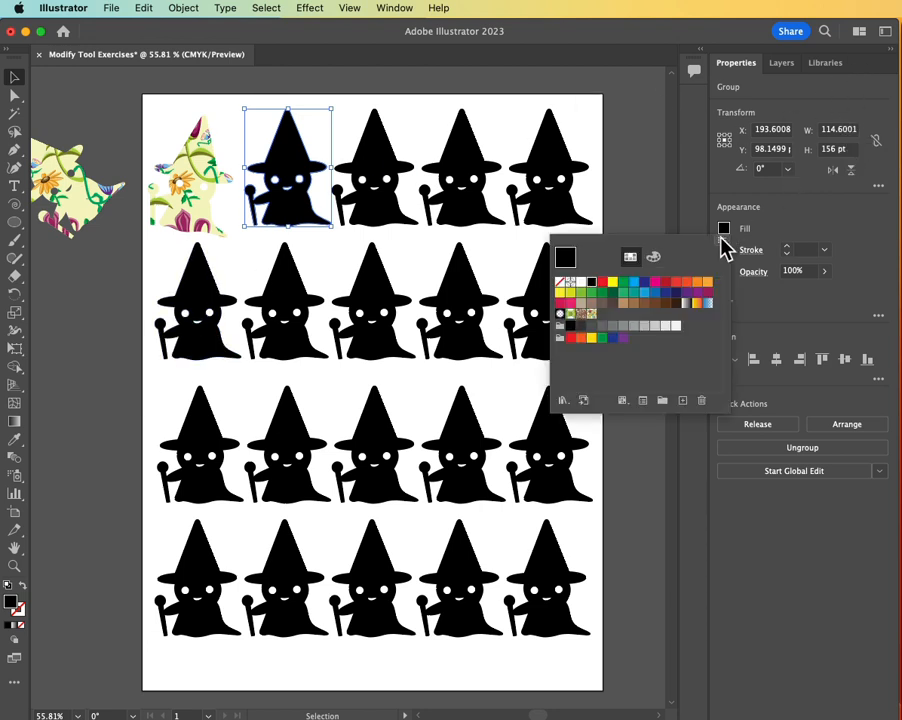
{"action": "left_click", "coordinate": [607, 296]}
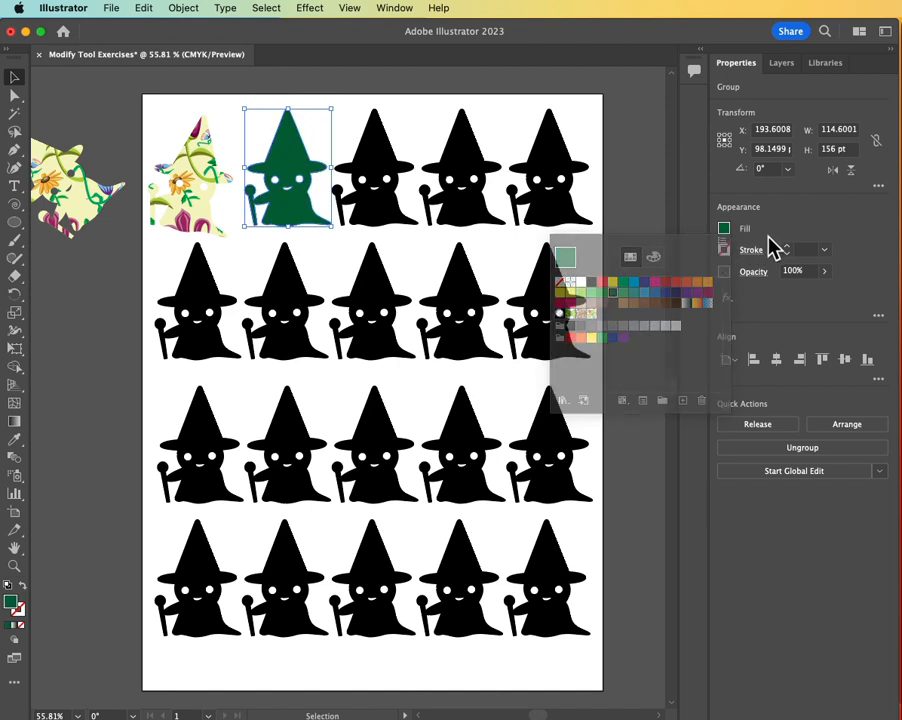
{"action": "left_click", "coordinate": [824, 250]}
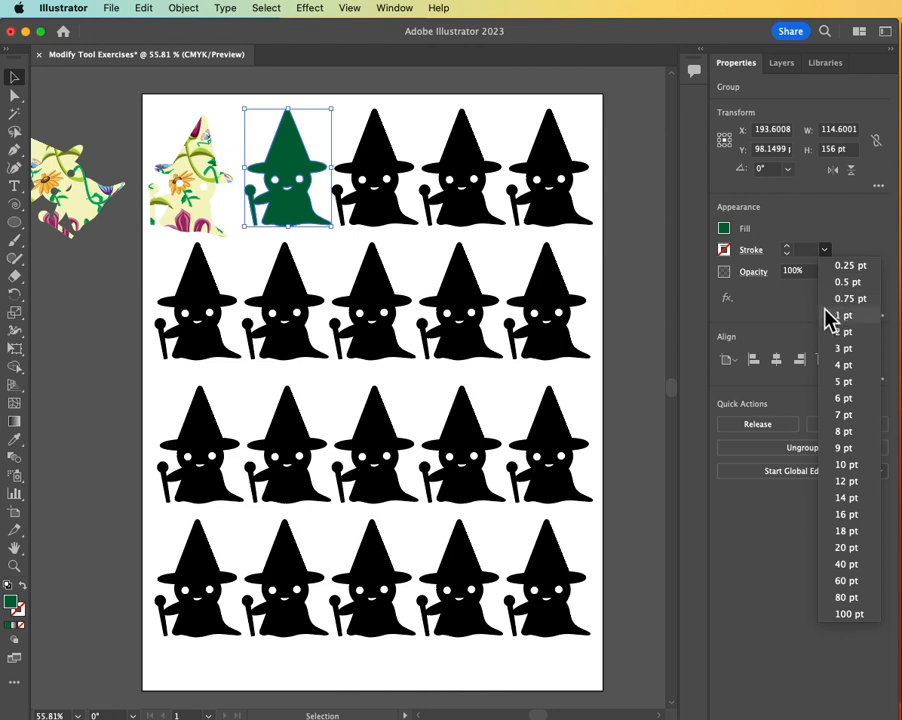
{"action": "left_click", "coordinate": [844, 384]}
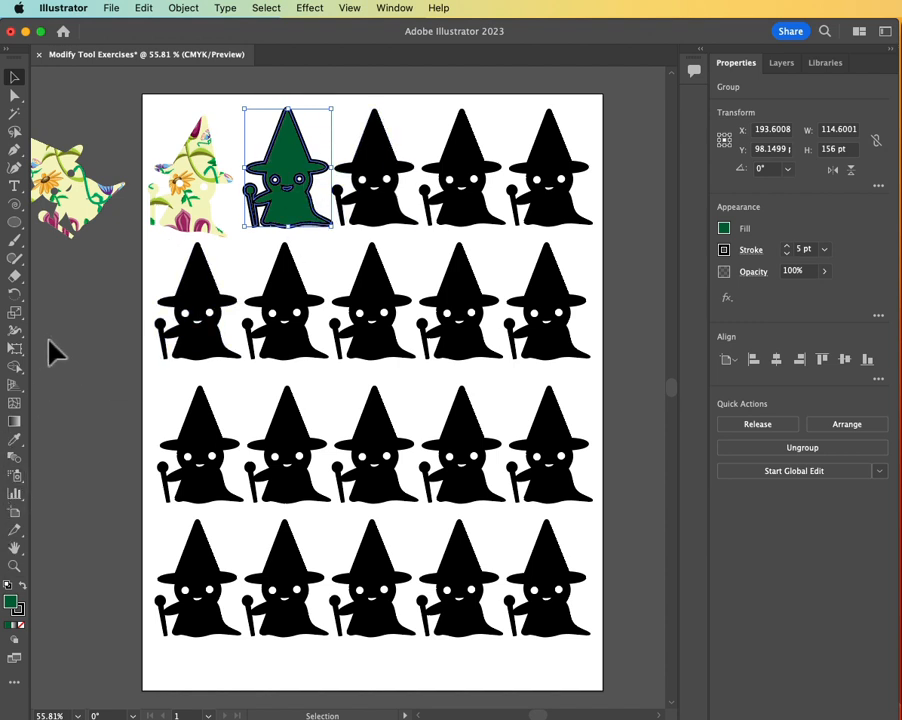
Mirror the green wizard freehand with the Reflect tool across a nearly vertical axis so its staff switches sides.
{"action": "left_click", "coordinate": [15, 295]}
{"action": "left_click", "coordinate": [14, 298]}
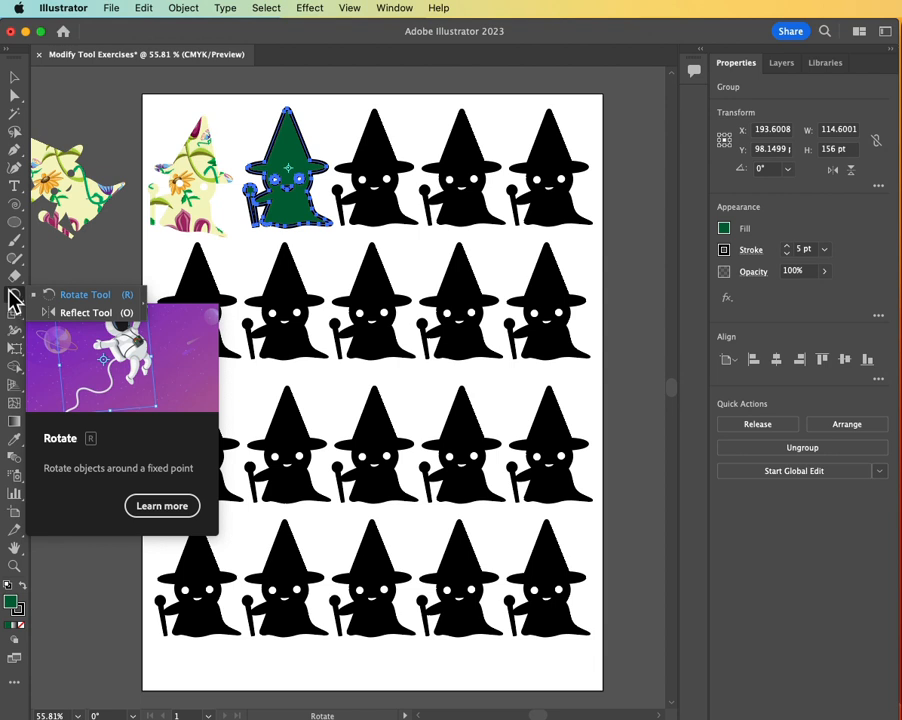
{"action": "left_click", "coordinate": [88, 313]}
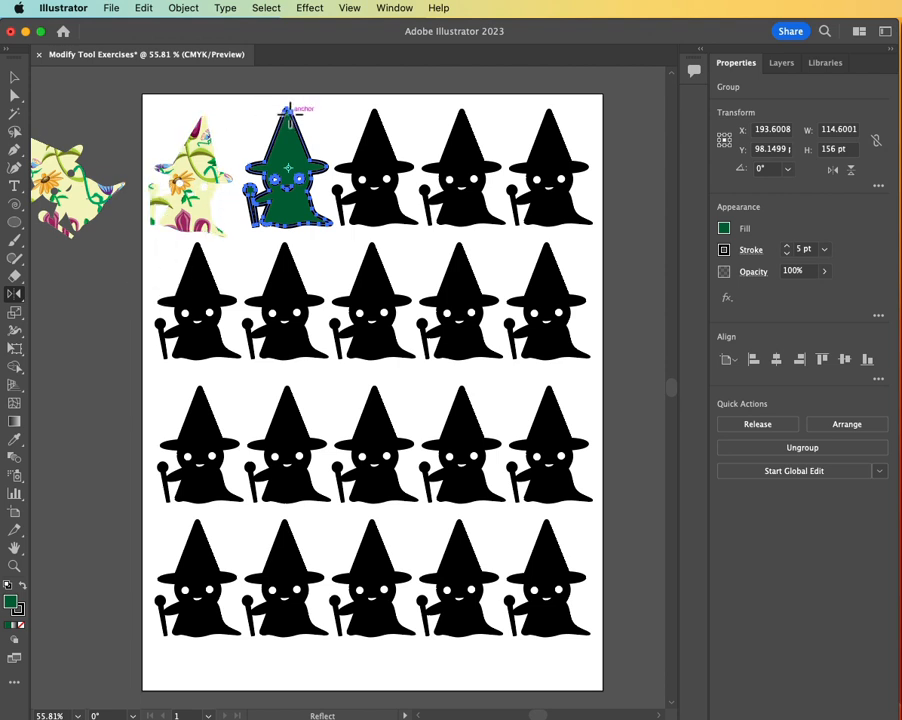
{"action": "left_click_drag", "start_coordinate": [290, 103], "coordinate": [268, 110]}
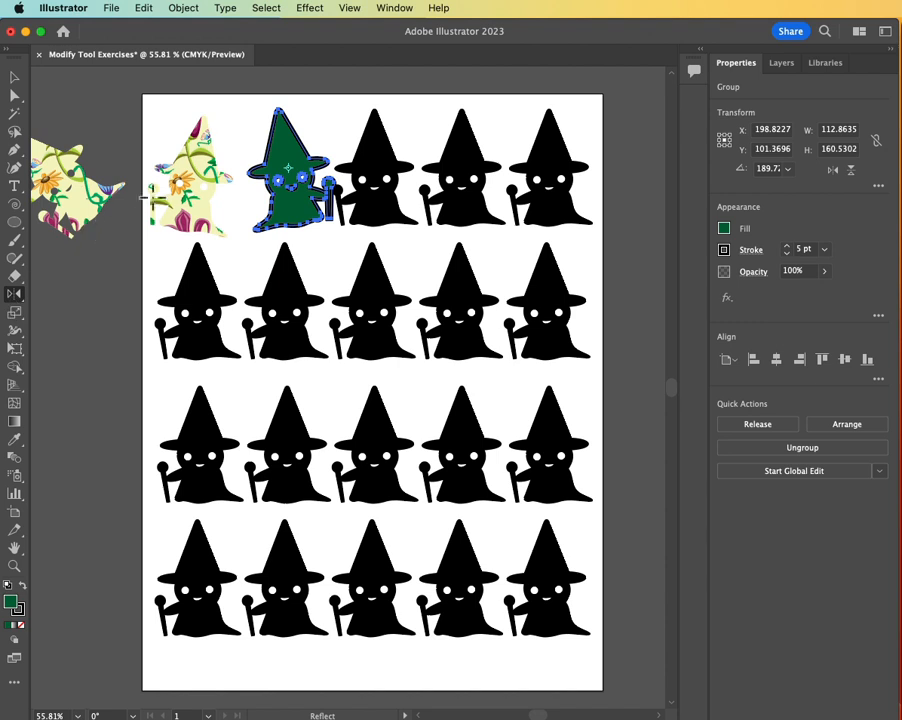
{"action": "mouse_move", "coordinate": [272, 110]}
{"action": "left_mouse_down"}
{"action": "mouse_move", "coordinate": [292, 112]}
{"action": "mouse_move", "coordinate": [287, 118]}
{"action": "mouse_move", "coordinate": [287, 109]}
{"action": "left_mouse_up"}
{"action": "left_click_drag", "start_coordinate": [306, 182], "coordinate": [285, 196]}
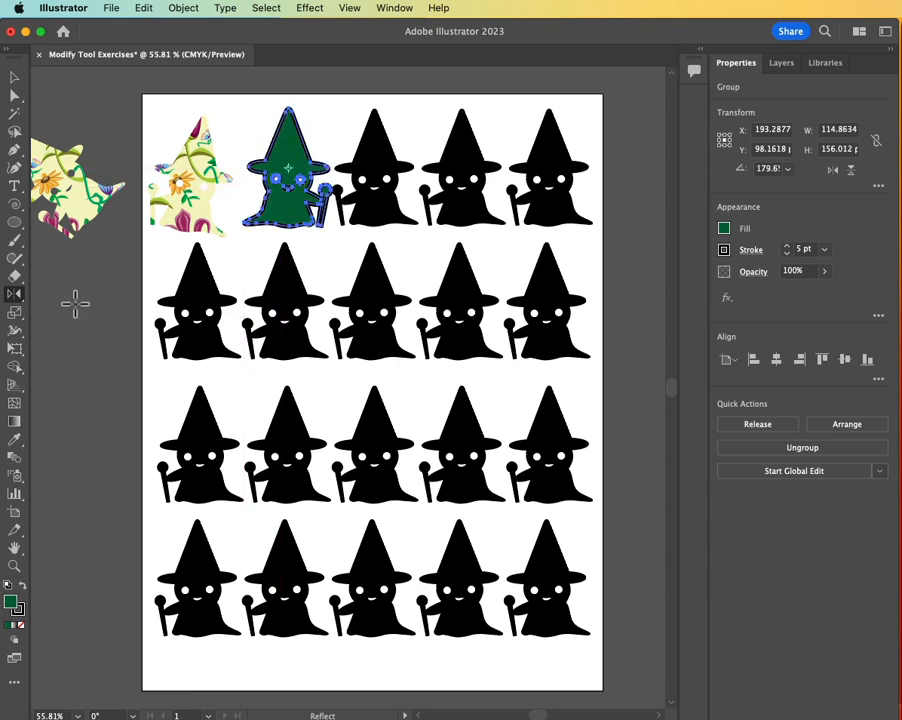
Reflect the green wizard across the horizontal axis using the Reflect options, after previewing the vertical and angle axes.
{"action": "double_click", "coordinate": [13, 298]}
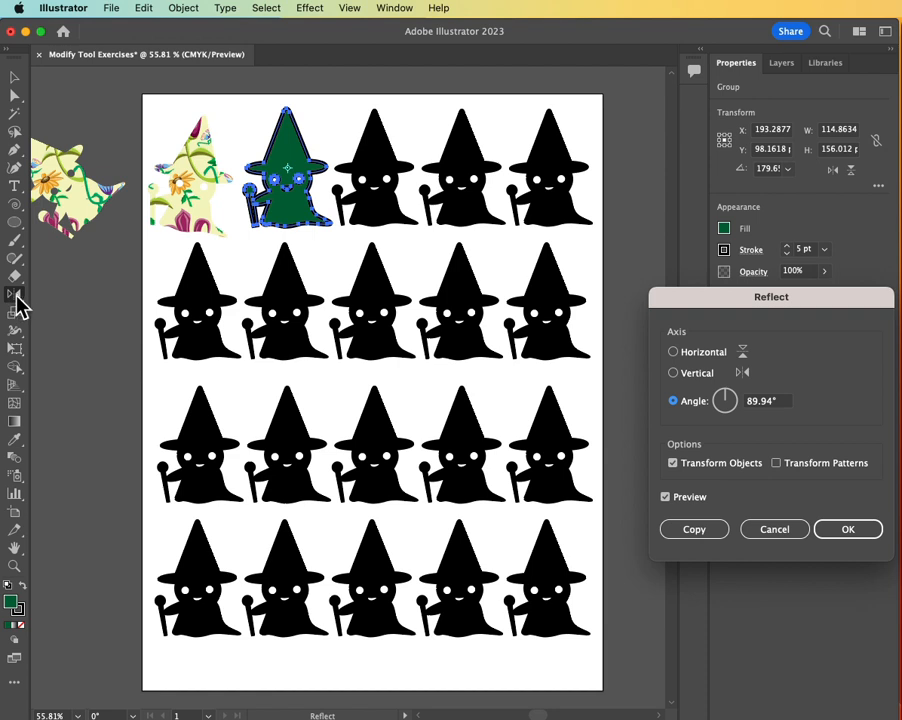
{"action": "left_click_drag", "start_coordinate": [662, 296], "coordinate": [352, 296]}
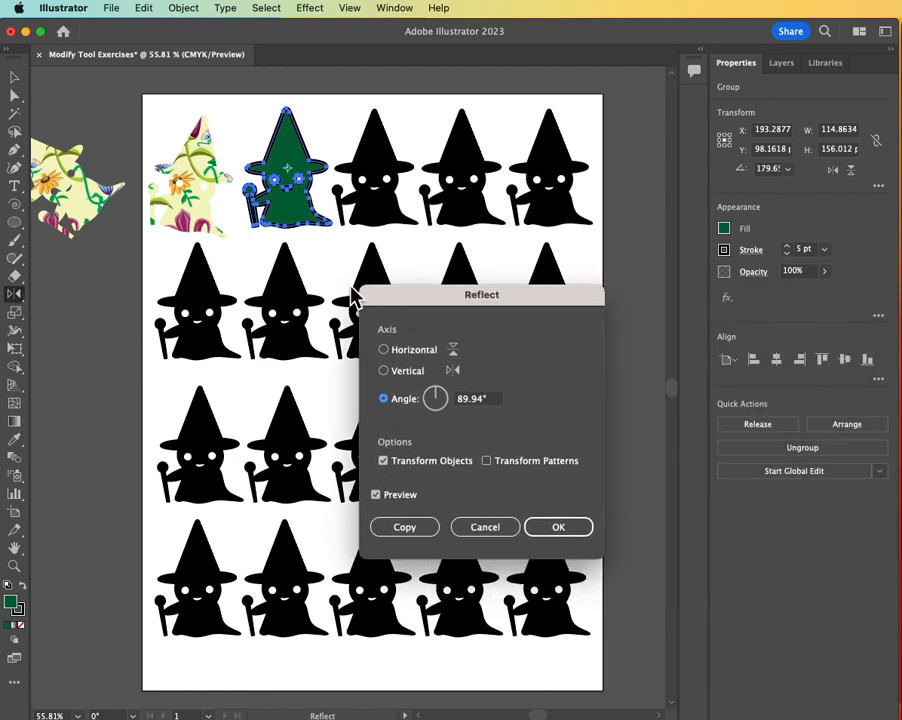
{"action": "left_click", "coordinate": [400, 352]}
{"action": "left_click", "coordinate": [396, 372]}
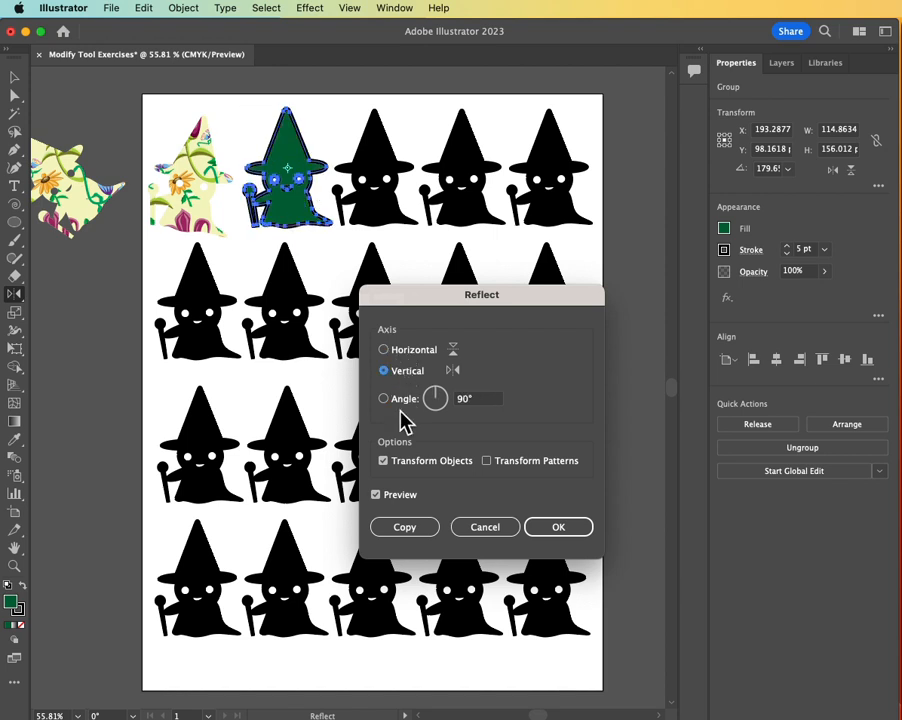
{"action": "left_click", "coordinate": [401, 405]}
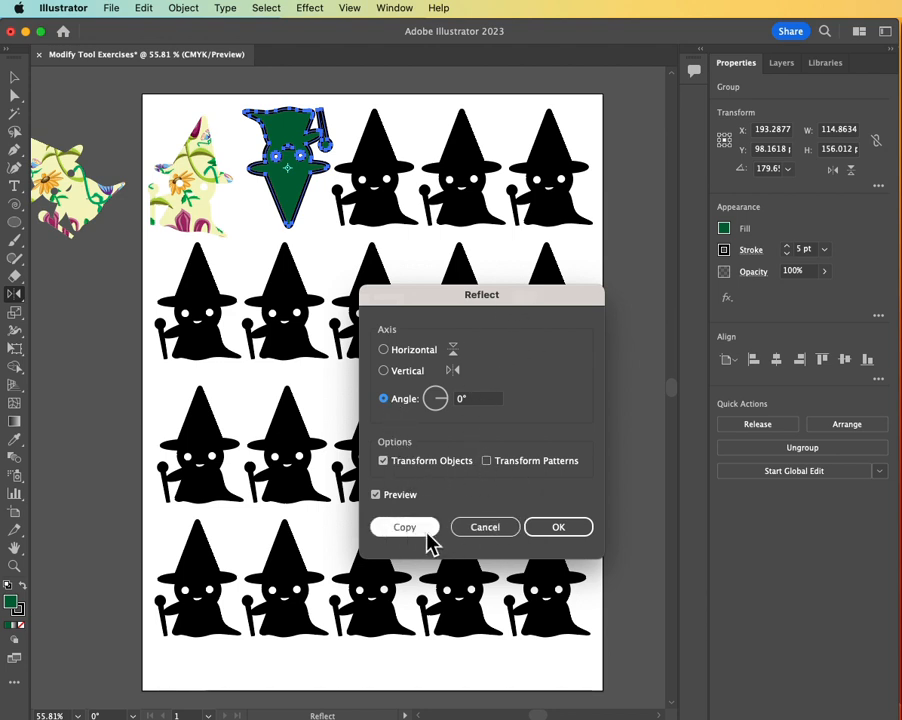
{"action": "left_click", "coordinate": [404, 350]}
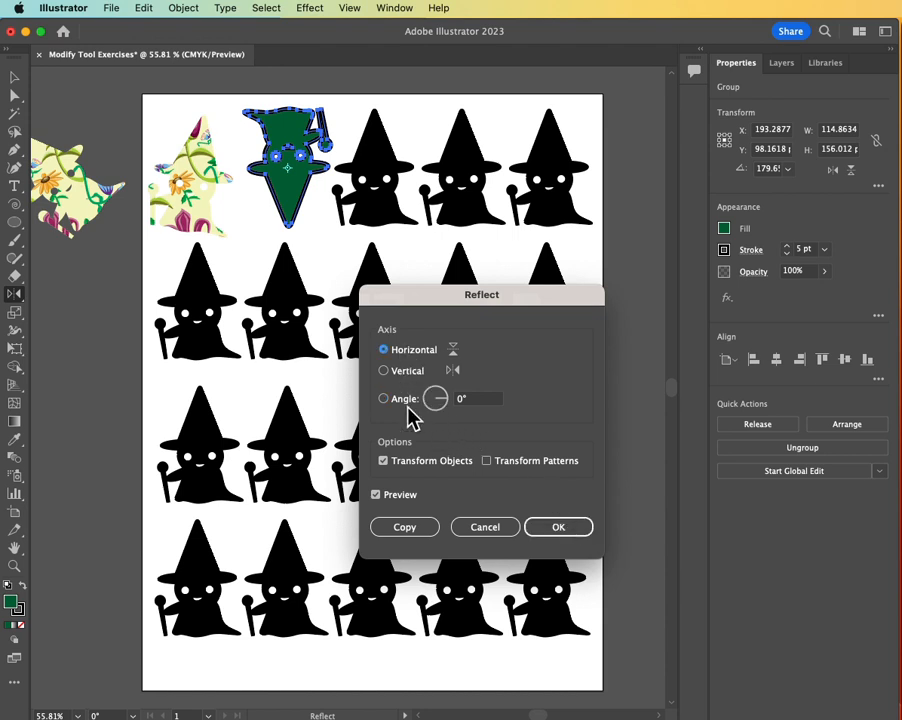
{"action": "left_click", "coordinate": [560, 529]}
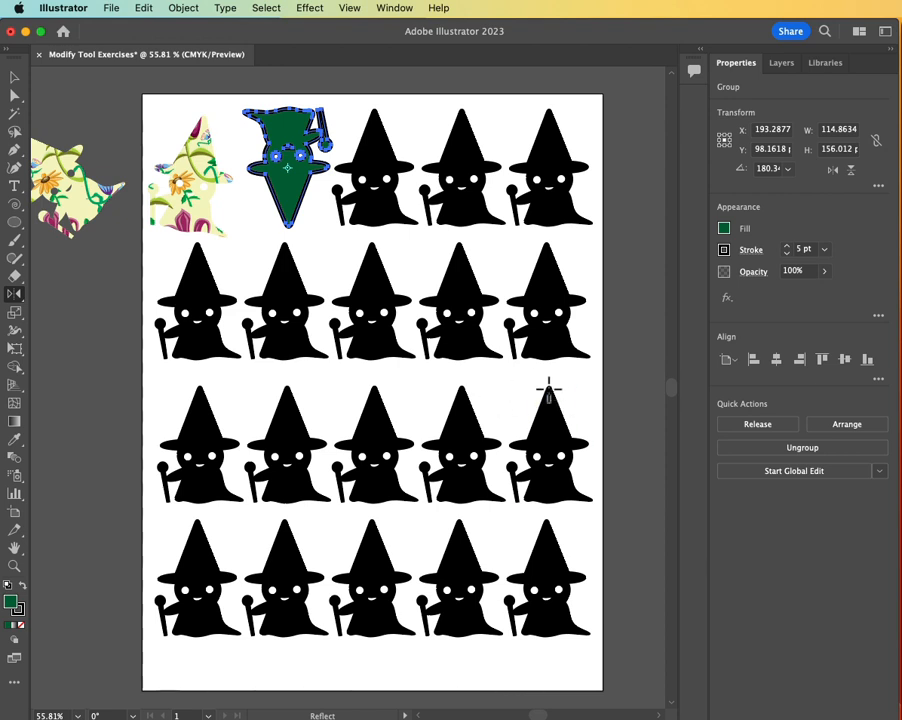
Give the third wizard in the first row an orange fill and a 5 pt black stroke.
{"action": "left_click", "coordinate": [14, 78]}
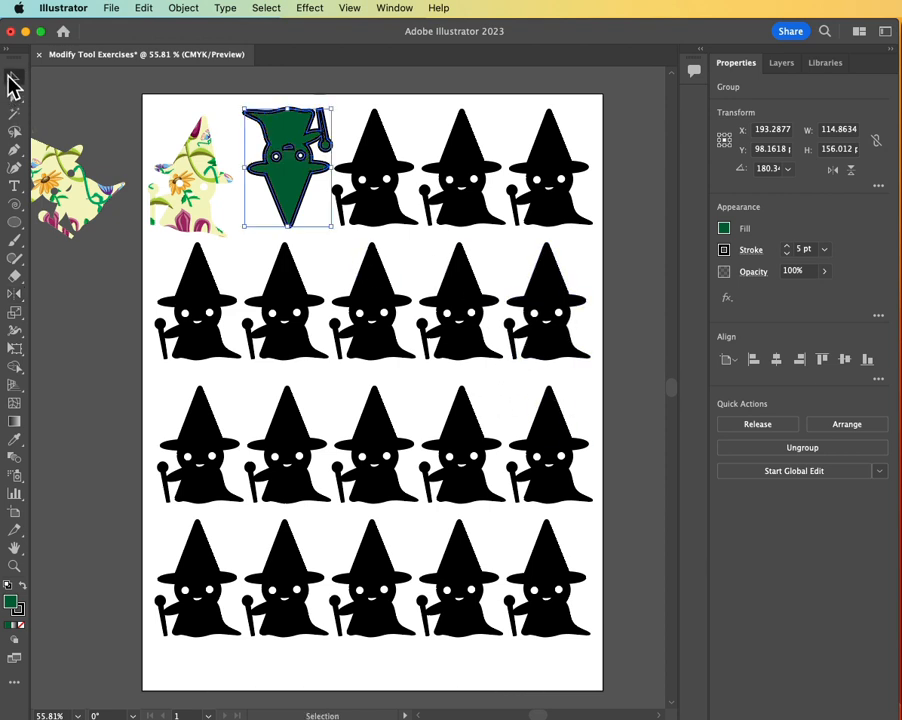
{"action": "left_click", "coordinate": [380, 226]}
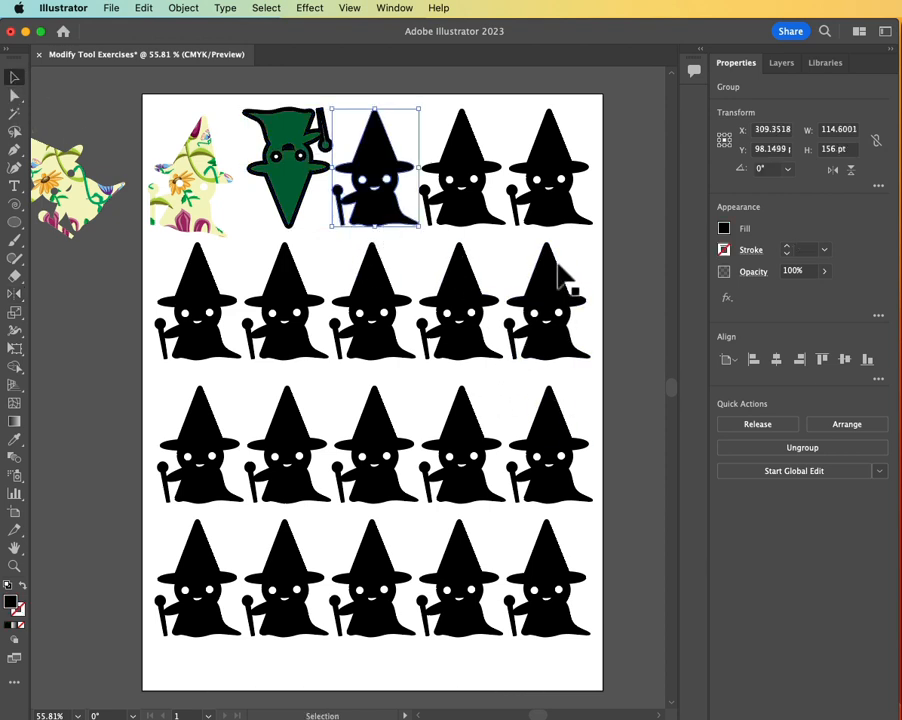
{"action": "left_click", "coordinate": [724, 229]}
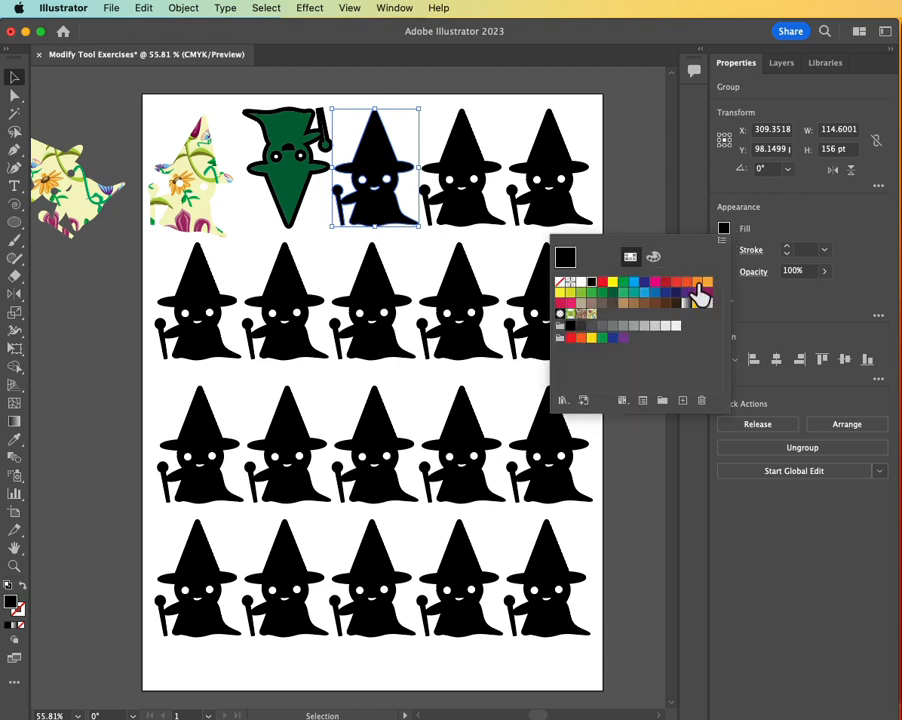
{"action": "left_click", "coordinate": [697, 284]}
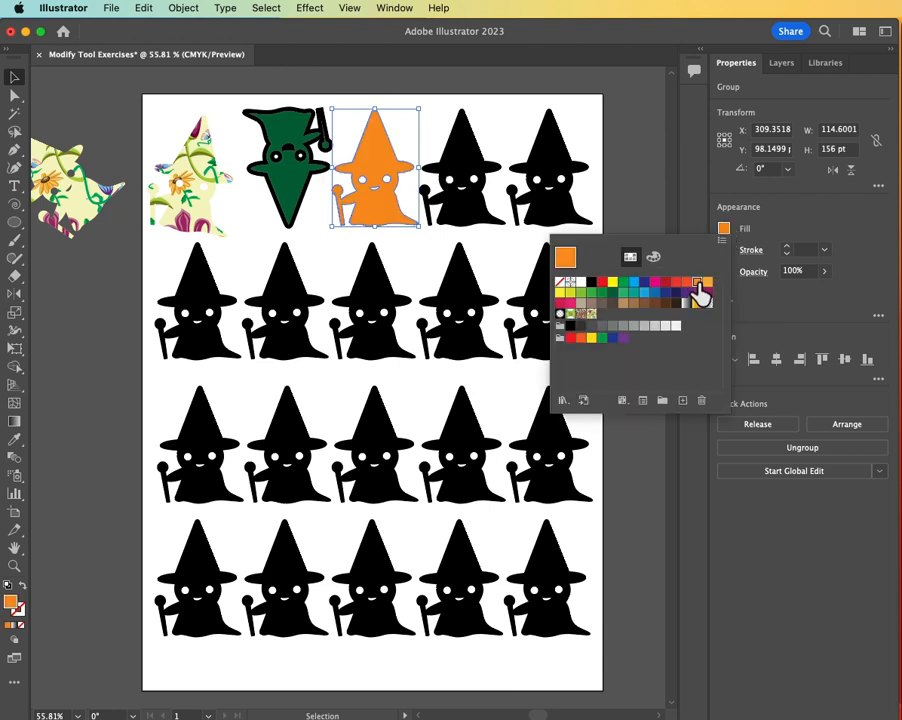
{"action": "left_click", "coordinate": [823, 252]}
{"action": "left_click", "coordinate": [824, 250]}
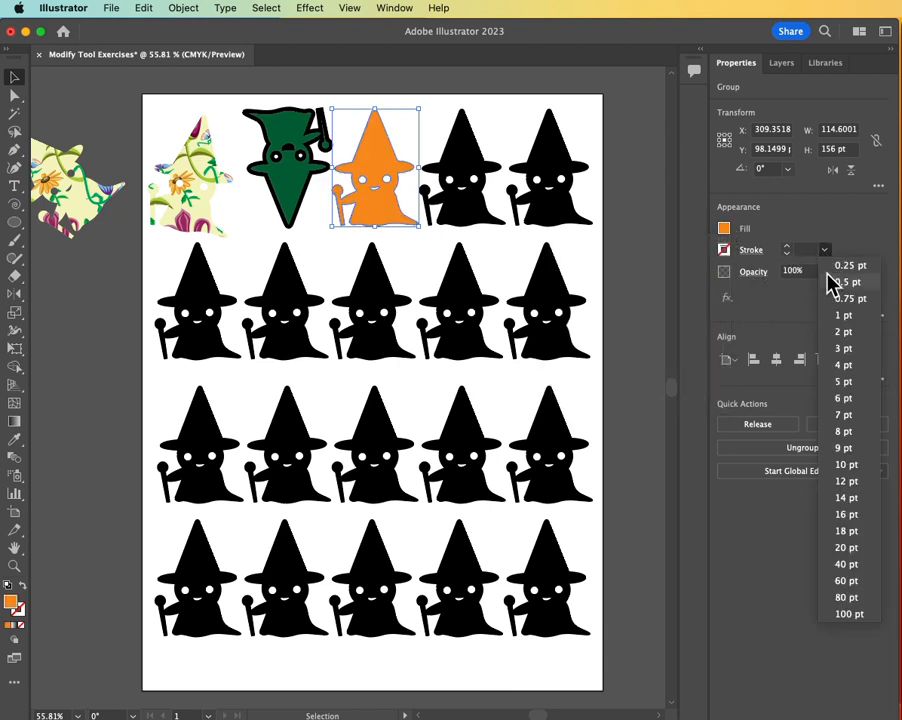
{"action": "left_click", "coordinate": [834, 382]}
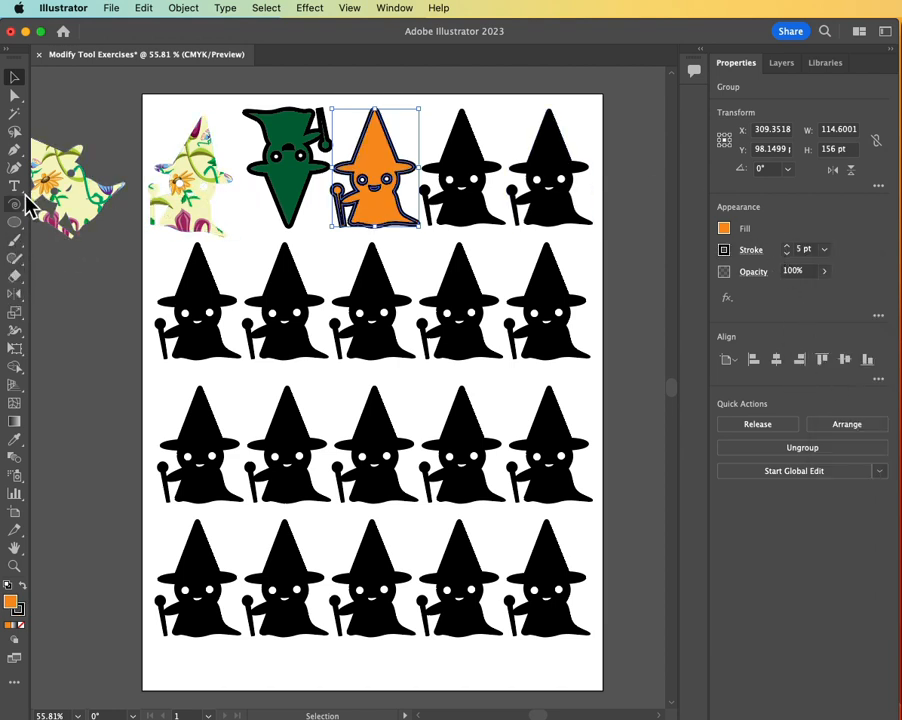
Scale the orange wizard freehand about its centre and from a reference point beside its hat, to about 119 × 114 pt.
{"action": "left_click", "coordinate": [15, 313]}
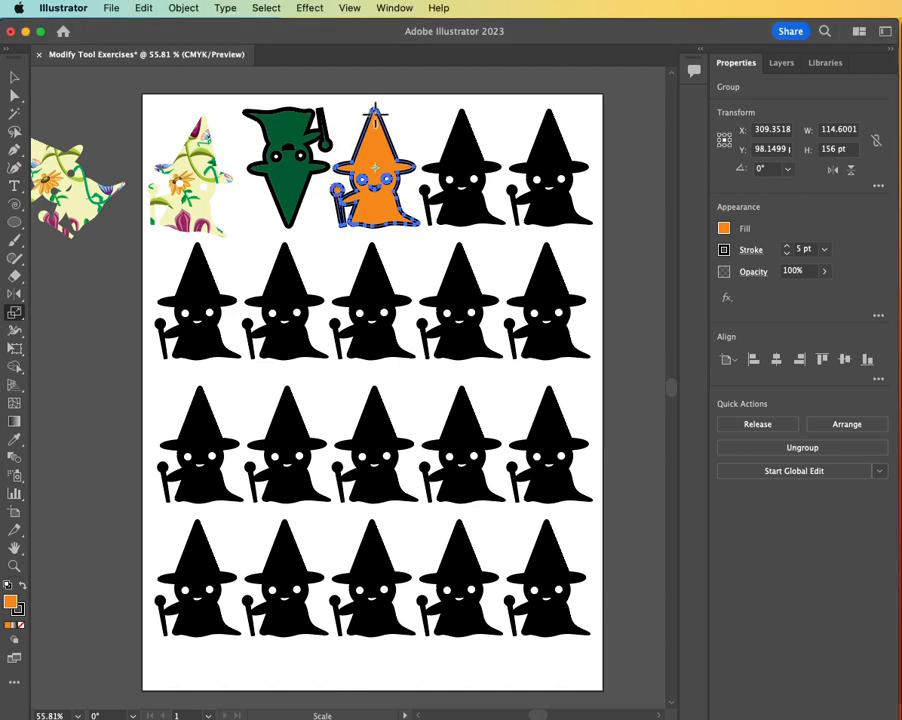
{"action": "left_click_drag", "start_coordinate": [375, 112], "coordinate": [410, 262]}
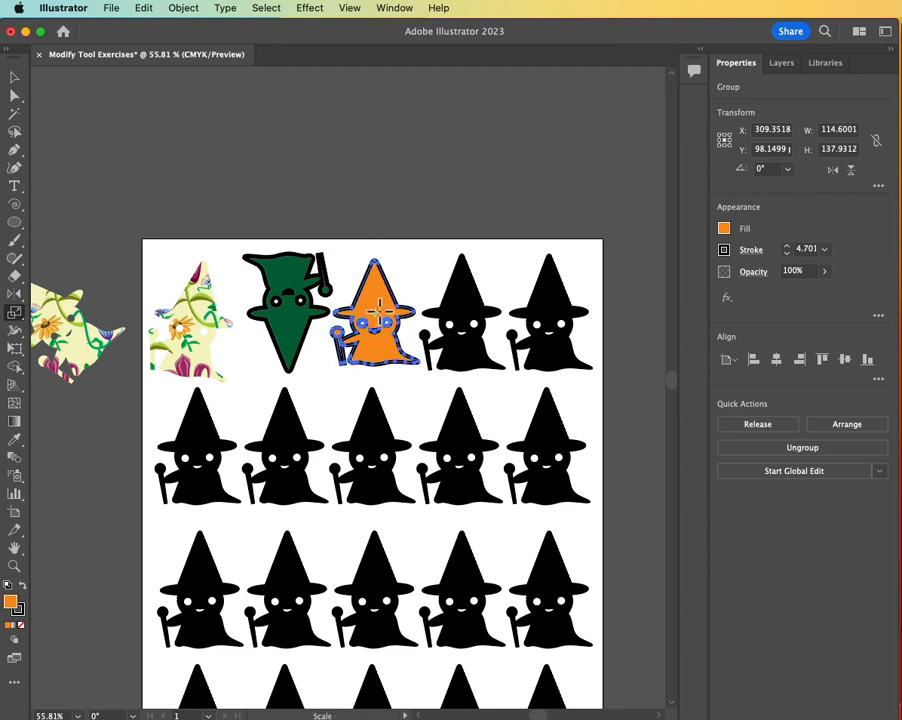
{"action": "left_click", "coordinate": [404, 281]}
{"action": "left_click_drag", "start_coordinate": [373, 262], "coordinate": [339, 352]}
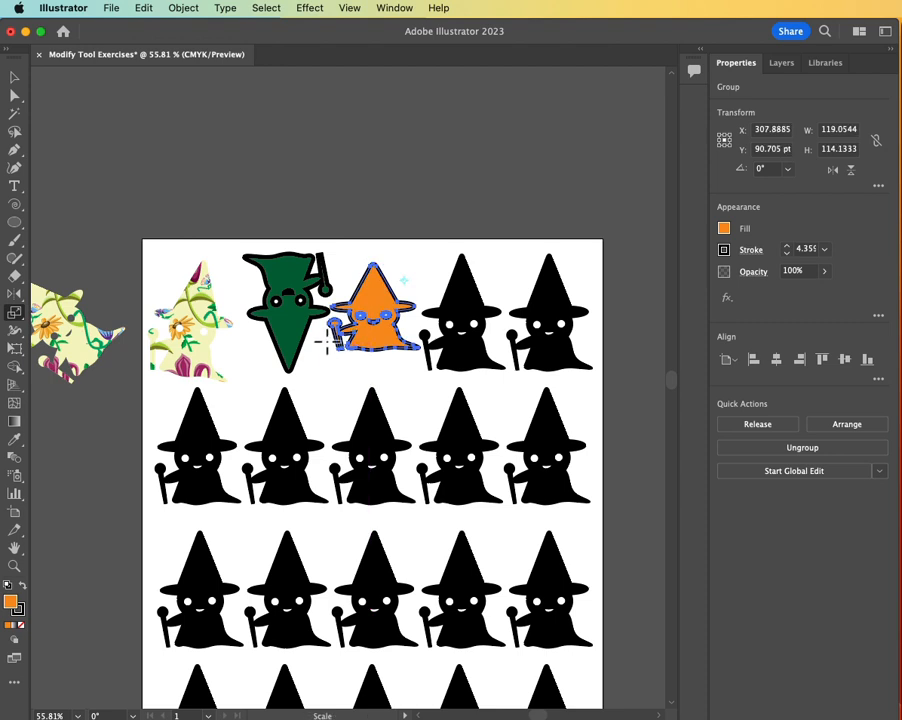
{"action": "mouse_move", "coordinate": [373, 262]}
{"action": "left_mouse_down"}
{"action": "mouse_move", "coordinate": [382, 264]}
{"action": "mouse_move", "coordinate": [372, 290]}
{"action": "mouse_move", "coordinate": [377, 261]}
{"action": "left_mouse_up"}
Preview the orange wizard at a non-uniform scale of 150% horizontal and 200% vertical in the Scale options, after comparing uniform scaling.
{"action": "double_click", "coordinate": [15, 313]}
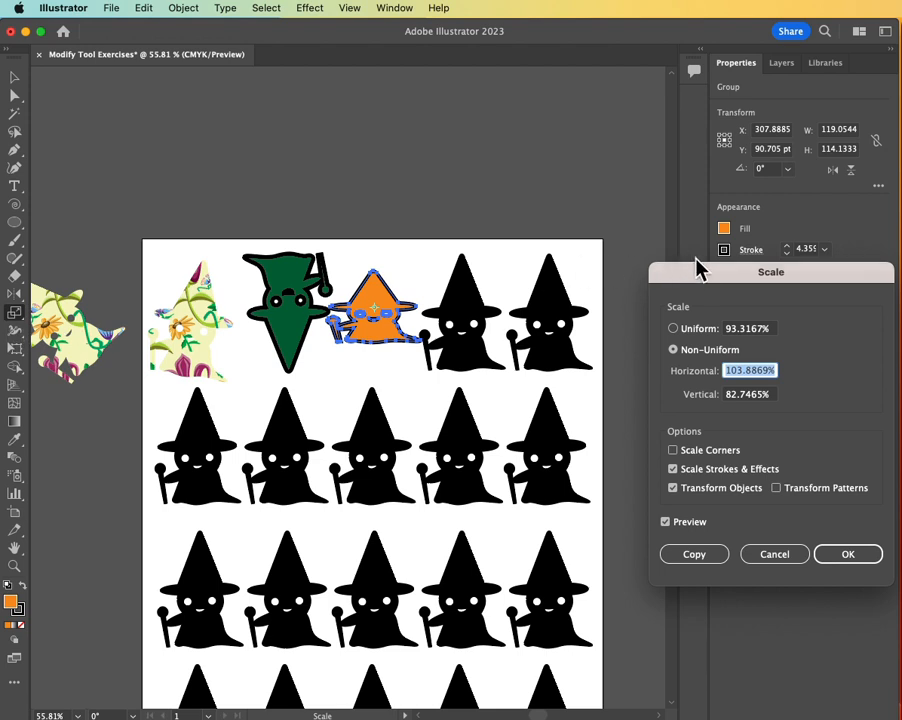
{"action": "left_click_drag", "start_coordinate": [697, 270], "coordinate": [512, 121]}
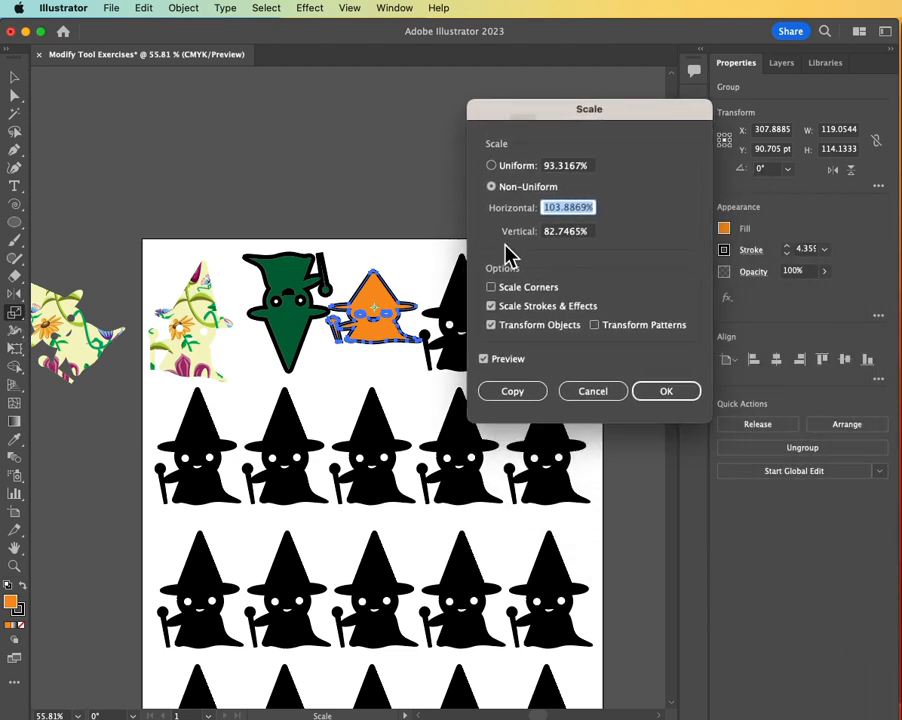
{"action": "left_click", "coordinate": [527, 168]}
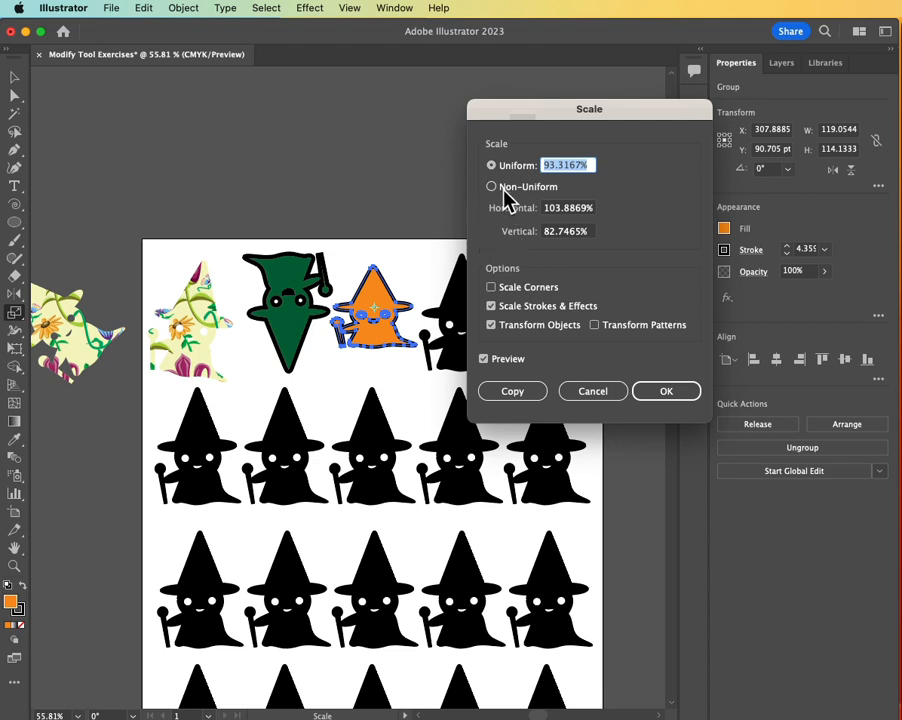
{"action": "left_click", "coordinate": [491, 187]}
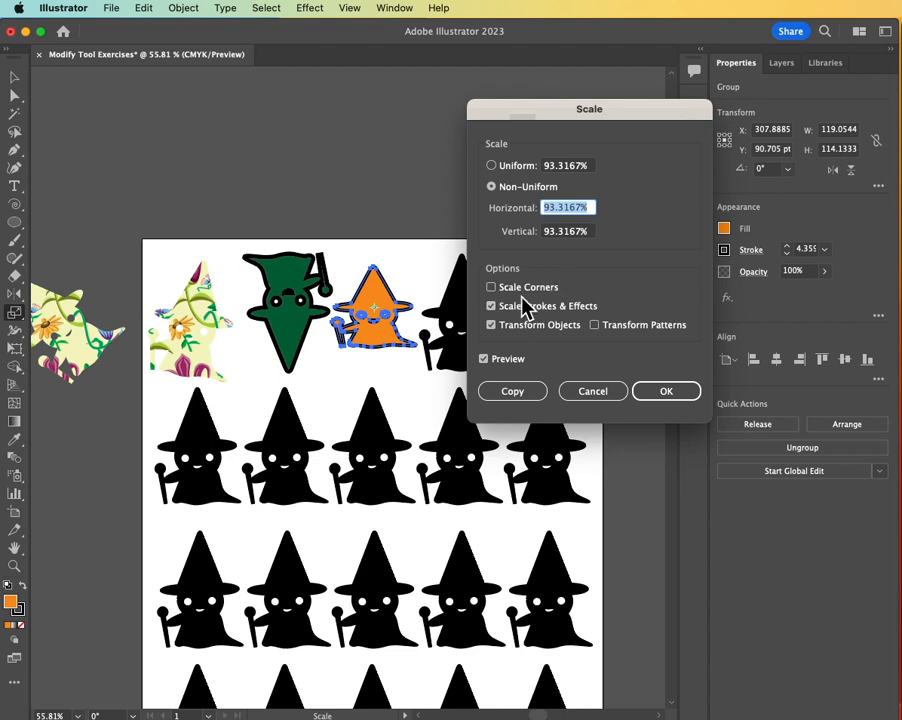
{"action": "type", "text": "150"}
{"action": "key", "text": "Tab"}
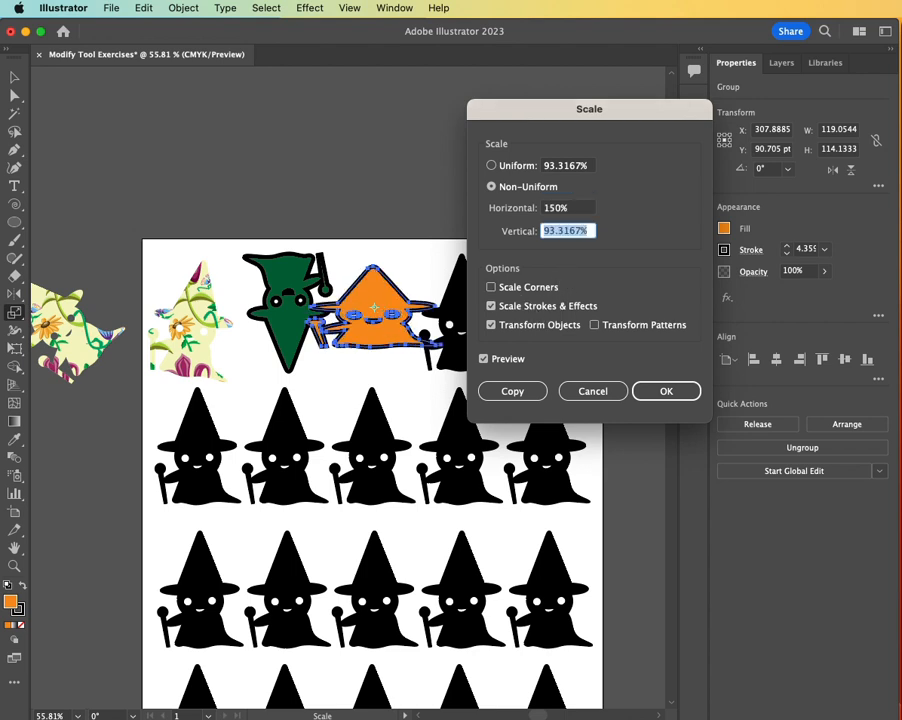
{"action": "type", "text": "200"}
{"action": "key", "text": "Tab"}
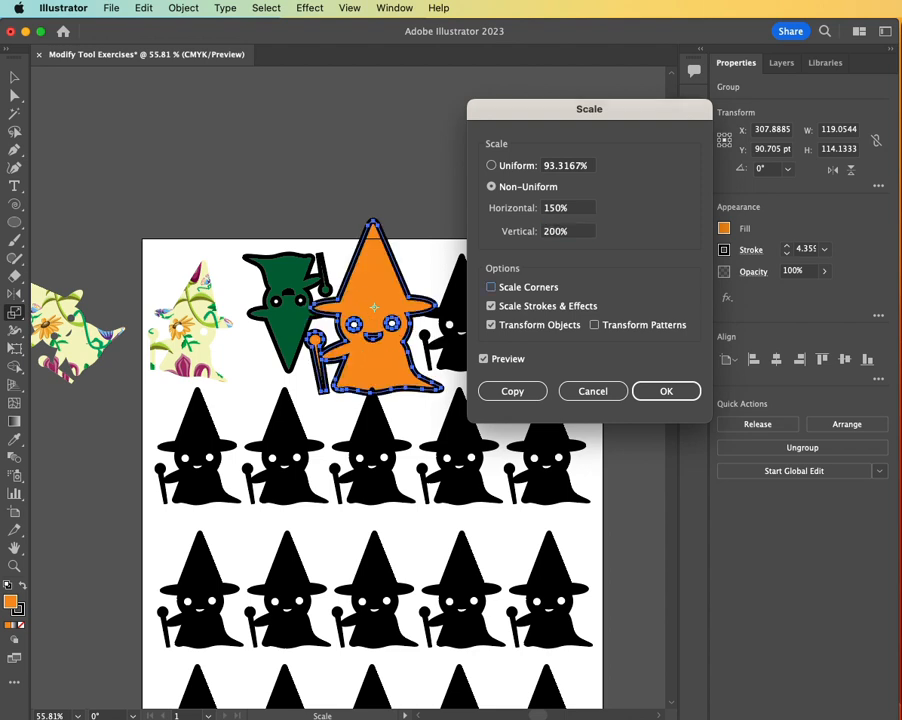
Set the orange wizard's non-uniform scale to 60% horizontal and 110% vertical.
{"action": "left_click", "coordinate": [552, 210]}
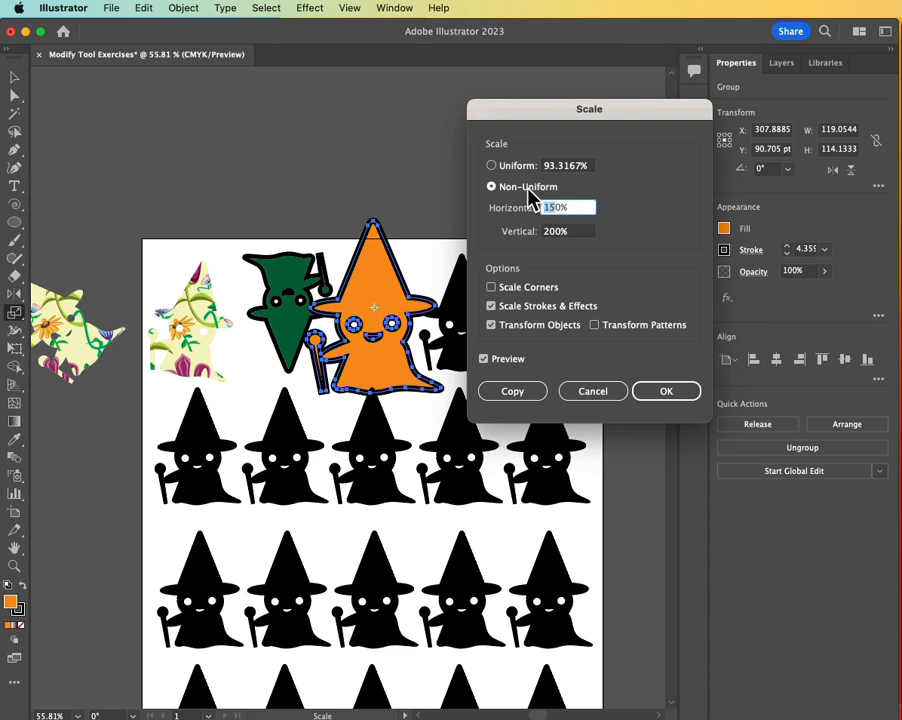
{"action": "type", "text": "60"}
{"action": "key", "text": "Tab"}
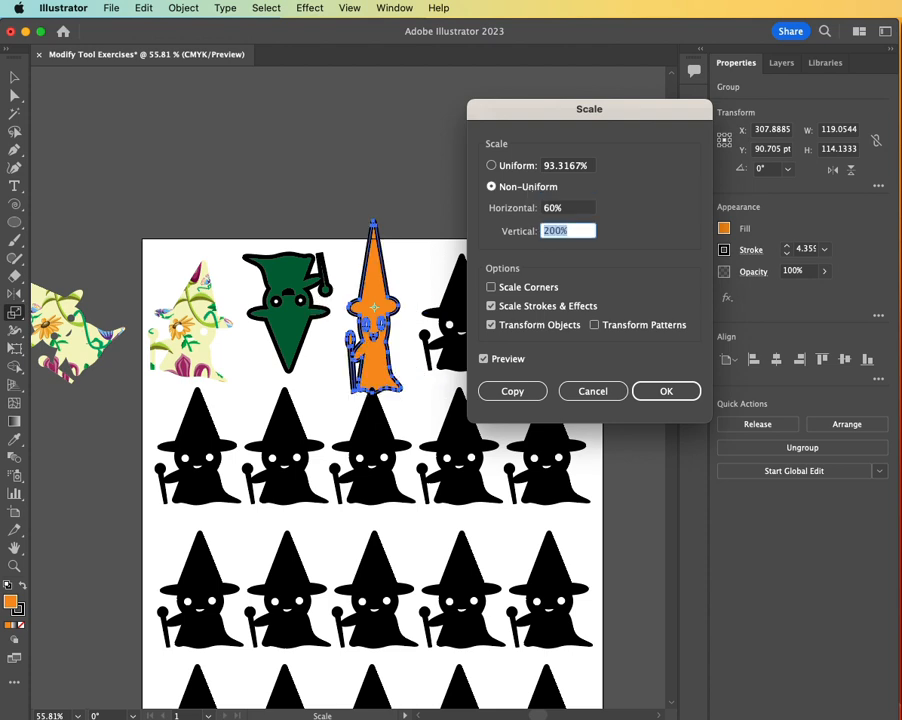
{"action": "type", "text": "110"}
{"action": "key", "text": "Tab"}
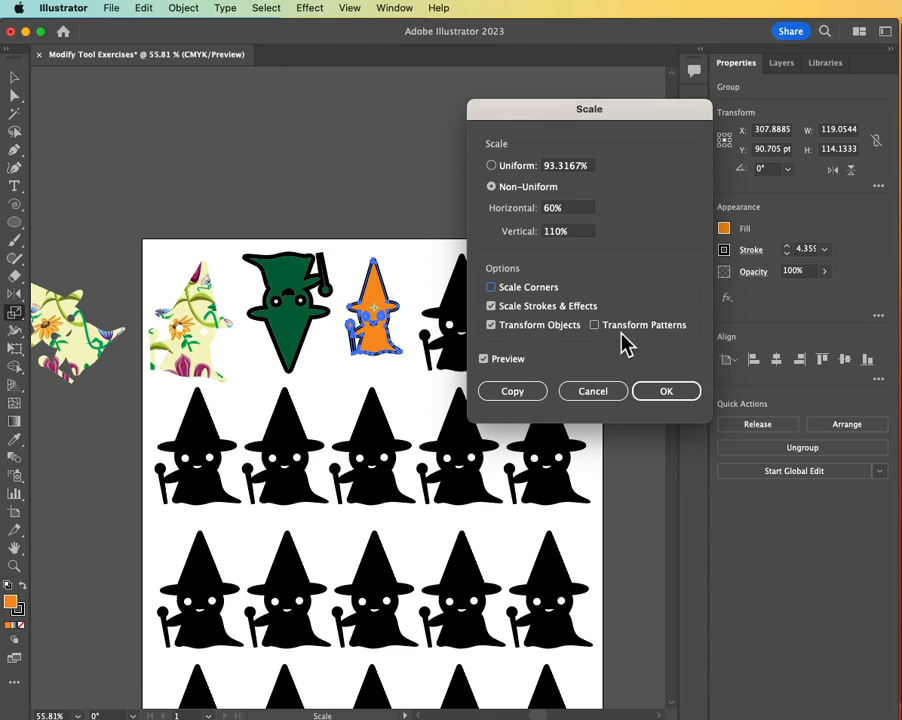
Compare the scaling with and without Scale Strokes & Effects, and apply it with that option enabled.
{"action": "left_click", "coordinate": [492, 307]}
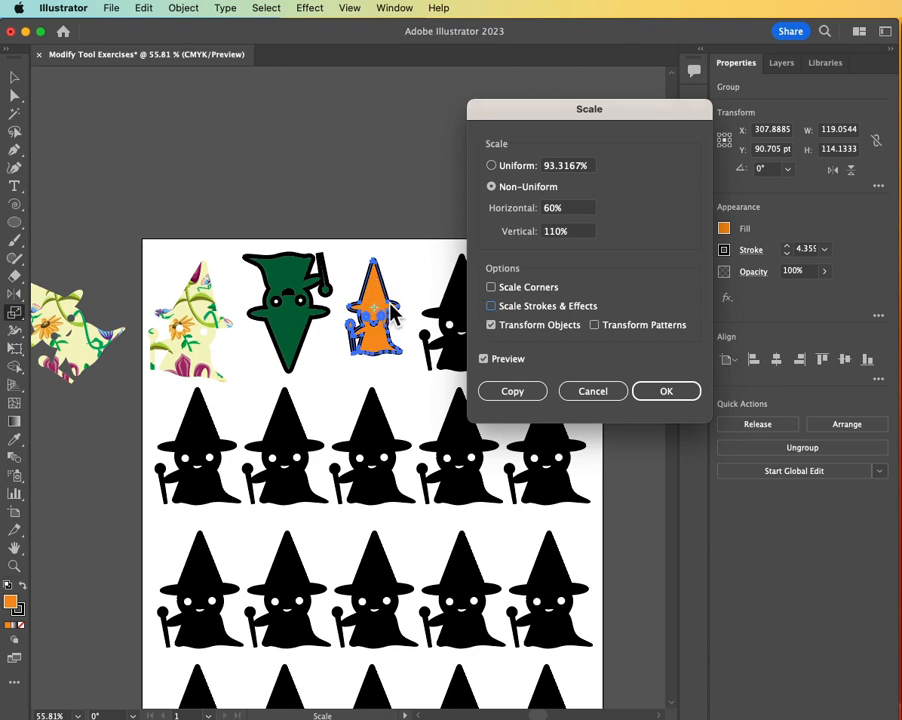
{"action": "left_click", "coordinate": [491, 306]}
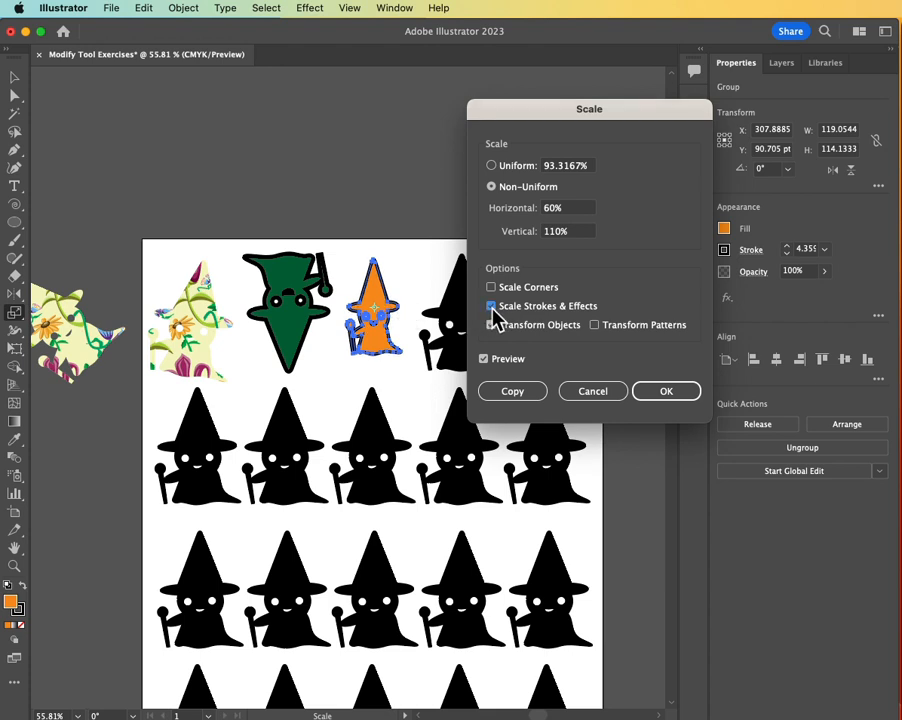
{"action": "left_click", "coordinate": [491, 306]}
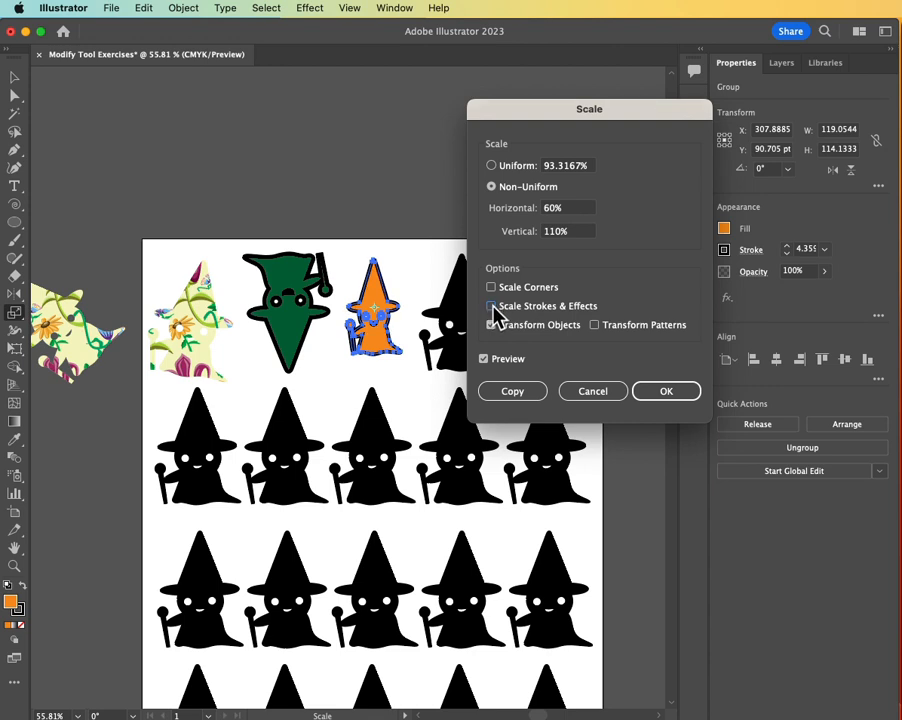
{"action": "left_click", "coordinate": [491, 307]}
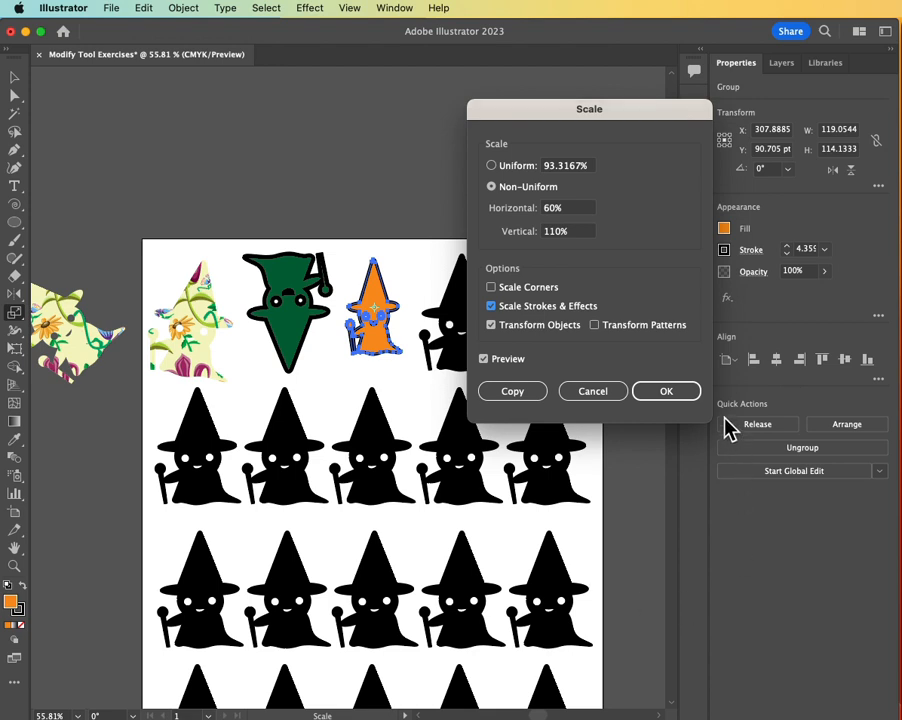
{"action": "left_click", "coordinate": [655, 402]}
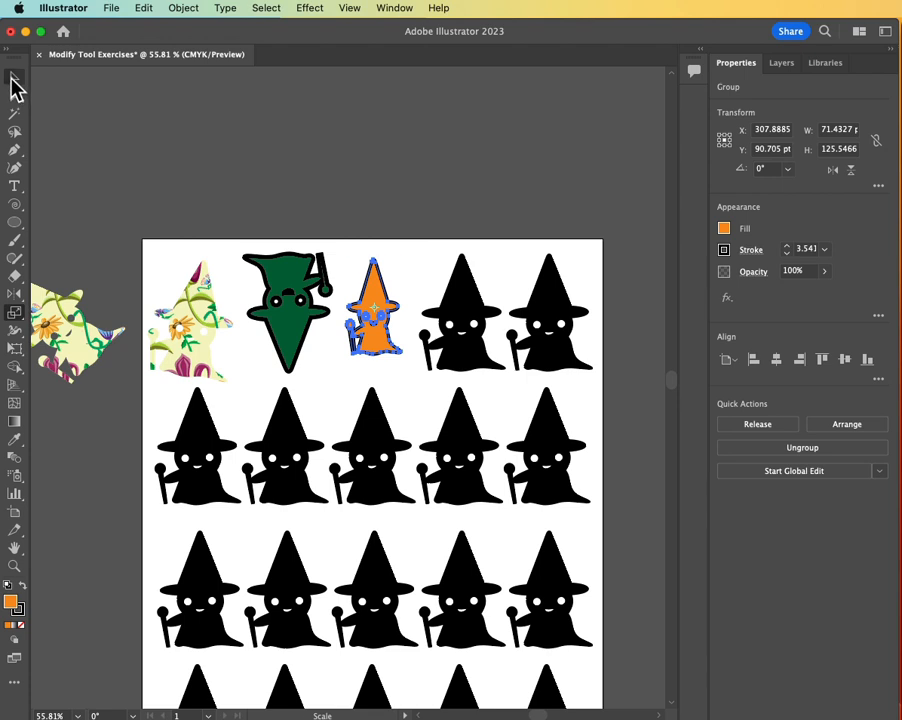
Set the opacity of the fourth wizard in the first row to 50%.
{"action": "left_click", "coordinate": [14, 78]}
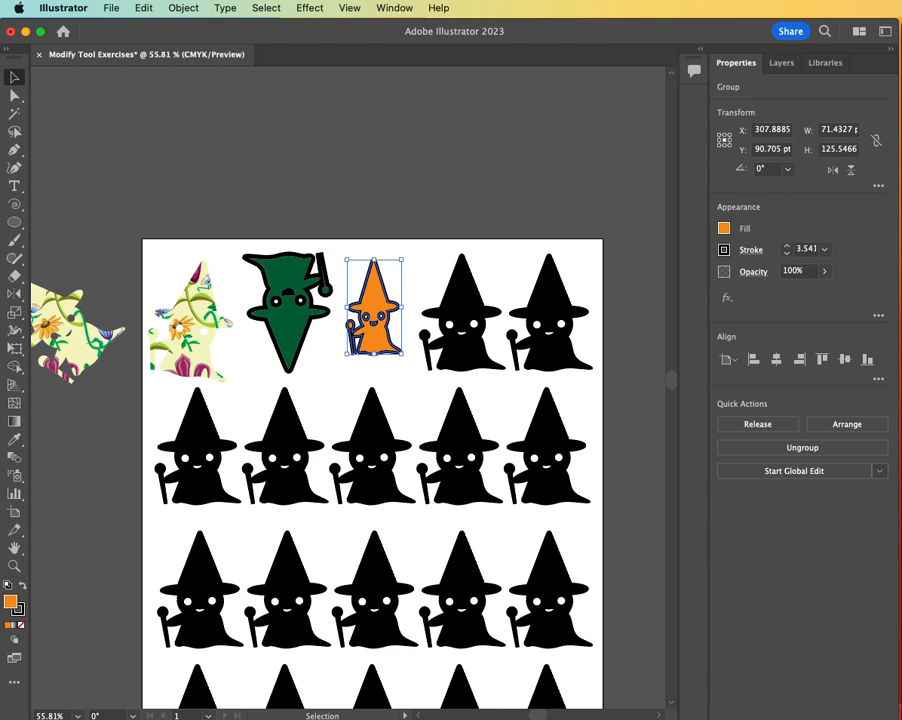
{"action": "key", "text": "super+Tab"}
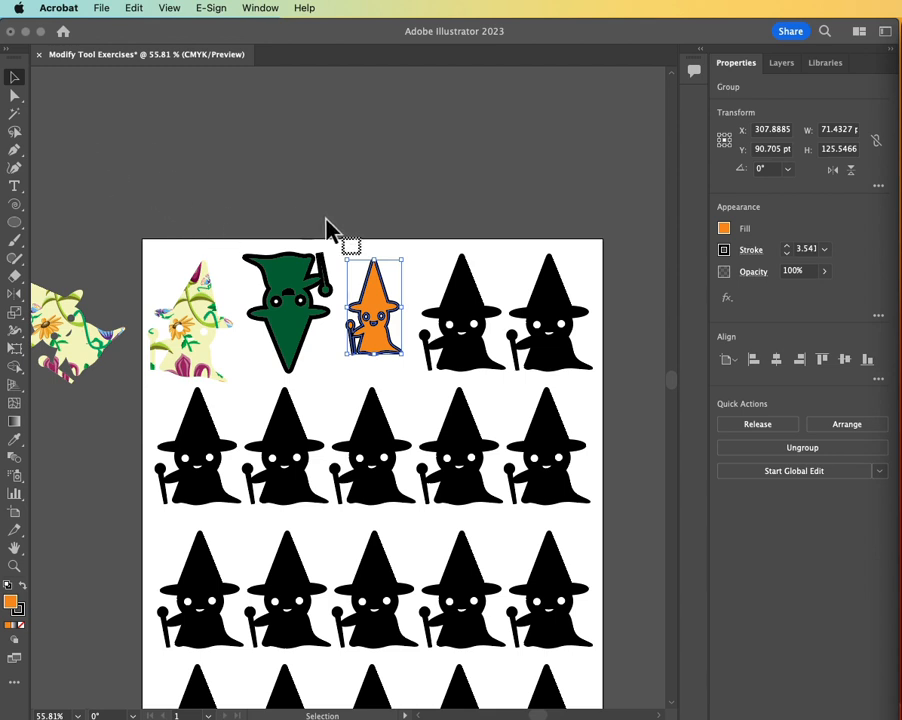
{"action": "left_click", "coordinate": [460, 305]}
{"action": "left_click", "coordinate": [458, 310]}
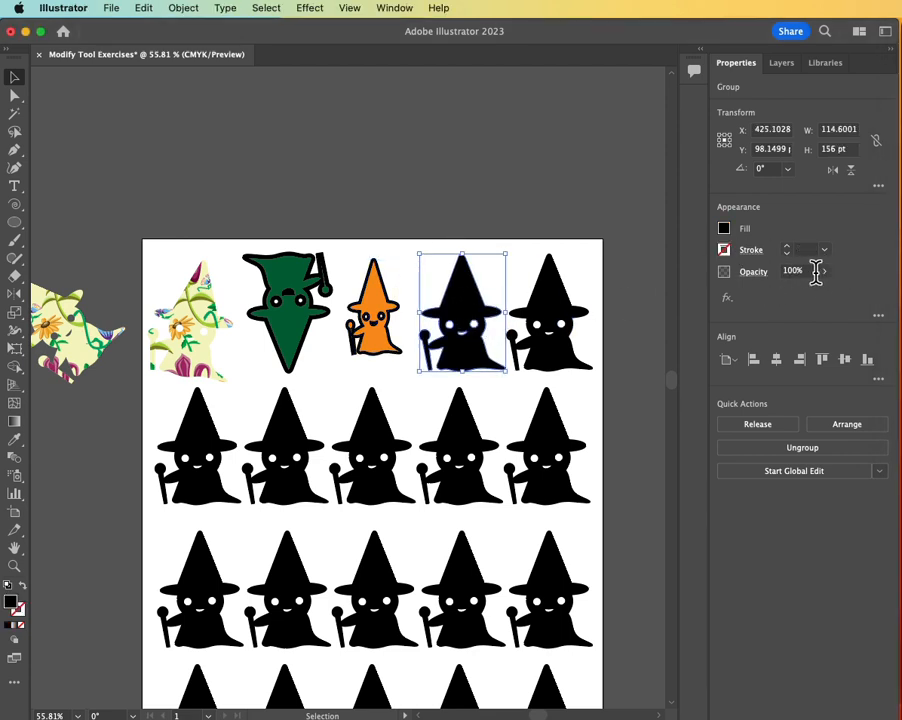
{"action": "left_click", "coordinate": [822, 271]}
{"action": "left_click_drag", "start_coordinate": [821, 290], "coordinate": [794, 292]}
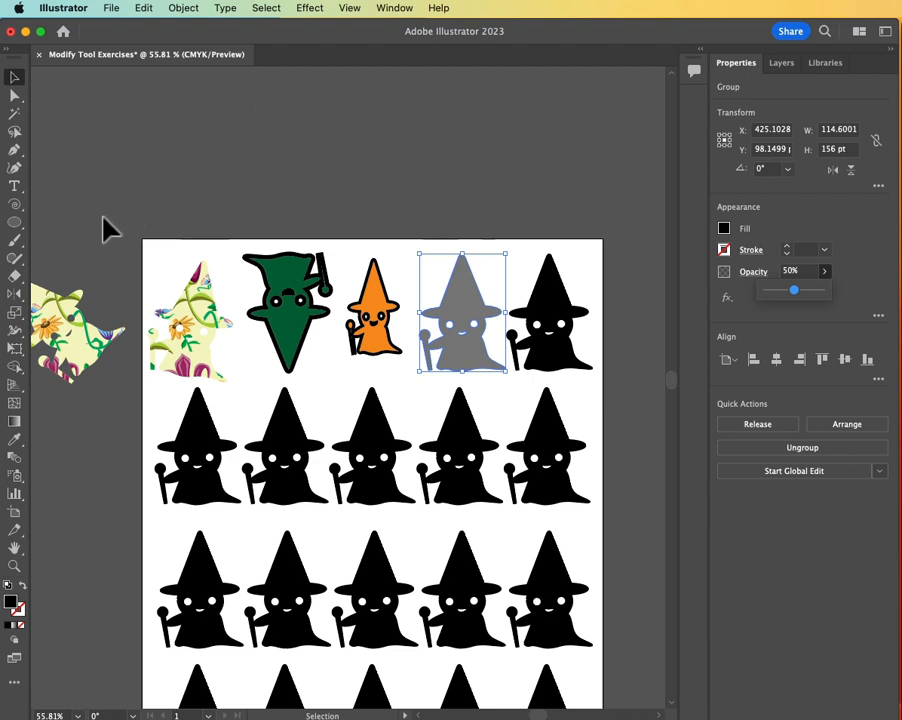
Shear the grey wizard freehand with the Shear tool, about its centre and a reference point beside its hat, so the hat leans right.
{"action": "left_click", "coordinate": [15, 315]}
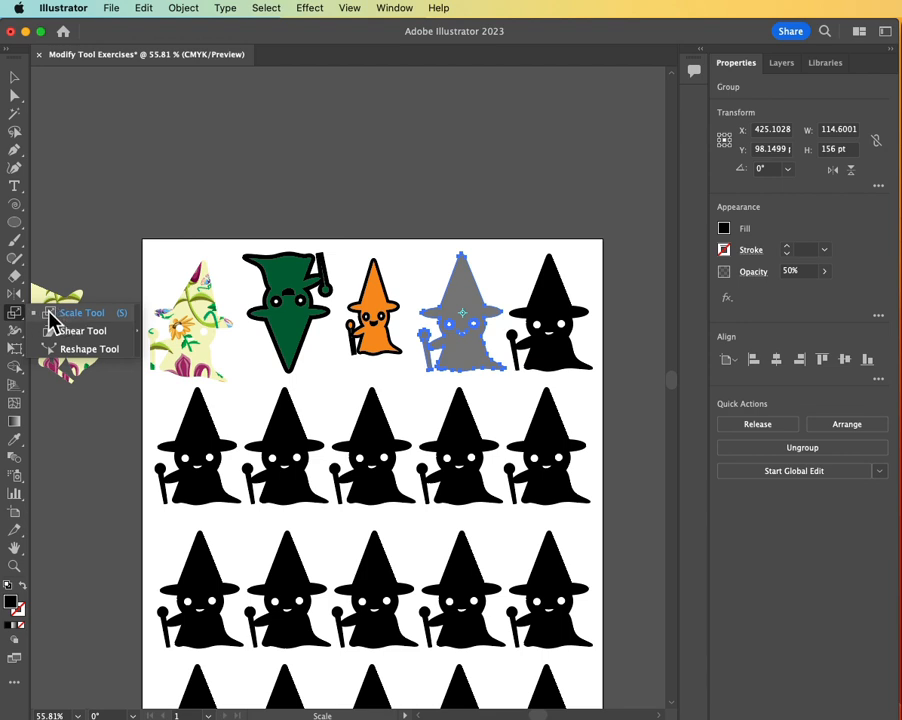
{"action": "left_click", "coordinate": [103, 340]}
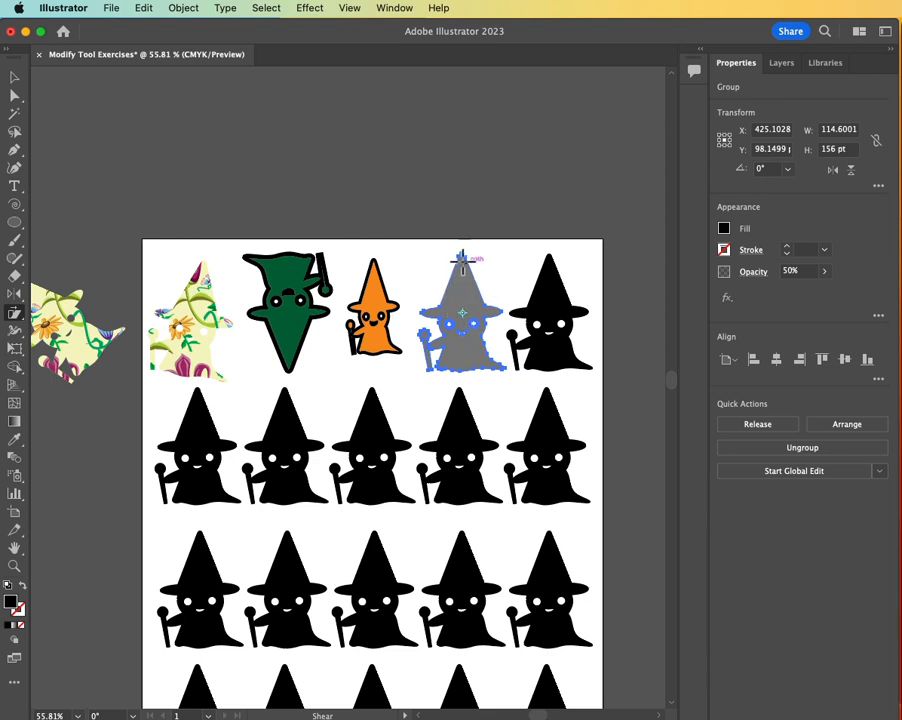
{"action": "mouse_move", "coordinate": [462, 251]}
{"action": "left_mouse_down"}
{"action": "mouse_move", "coordinate": [431, 252]}
{"action": "mouse_move", "coordinate": [503, 258]}
{"action": "mouse_move", "coordinate": [429, 252]}
{"action": "mouse_move", "coordinate": [491, 256]}
{"action": "mouse_move", "coordinate": [440, 256]}
{"action": "mouse_move", "coordinate": [485, 256]}
{"action": "mouse_move", "coordinate": [450, 292]}
{"action": "mouse_move", "coordinate": [463, 264]}
{"action": "mouse_move", "coordinate": [466, 283]}
{"action": "mouse_move", "coordinate": [440, 258]}
{"action": "mouse_move", "coordinate": [469, 238]}
{"action": "mouse_move", "coordinate": [461, 252]}
{"action": "mouse_move", "coordinate": [463, 236]}
{"action": "mouse_move", "coordinate": [463, 256]}
{"action": "left_mouse_up"}
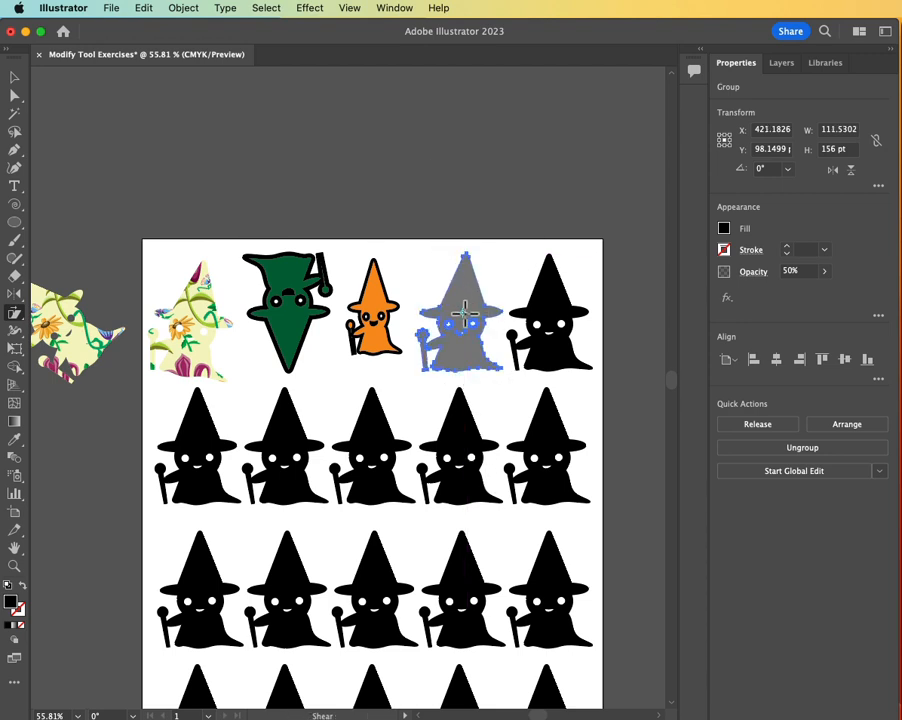
{"action": "mouse_move", "coordinate": [463, 311]}
{"action": "left_mouse_down"}
{"action": "mouse_move", "coordinate": [474, 298]}
{"action": "mouse_move", "coordinate": [461, 312]}
{"action": "left_mouse_up"}
{"action": "mouse_move", "coordinate": [467, 260]}
{"action": "left_mouse_down"}
{"action": "mouse_move", "coordinate": [450, 252]}
{"action": "mouse_move", "coordinate": [452, 262]}
{"action": "mouse_move", "coordinate": [495, 254]}
{"action": "mouse_move", "coordinate": [473, 258]}
{"action": "left_mouse_up"}
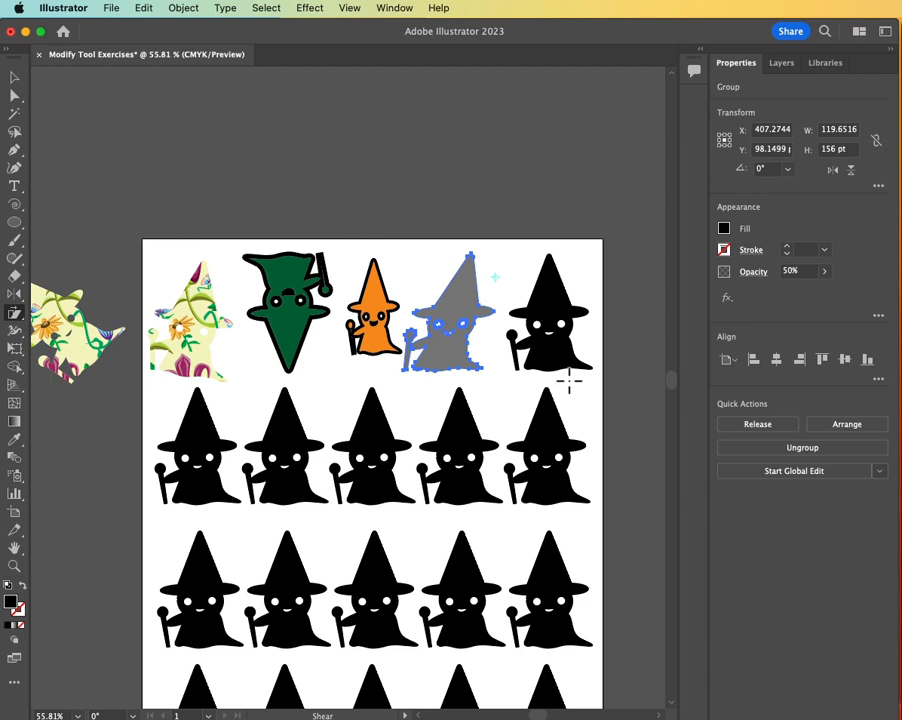
Give the fifth wizard in the first row a light blue fill.
{"action": "left_click", "coordinate": [14, 78]}
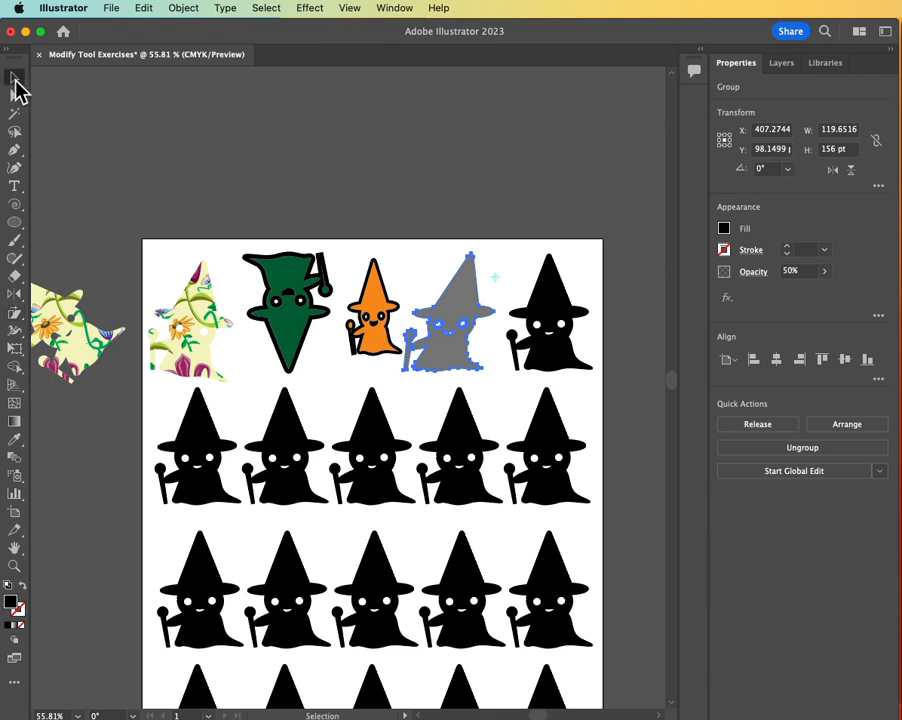
{"action": "left_click", "coordinate": [565, 368]}
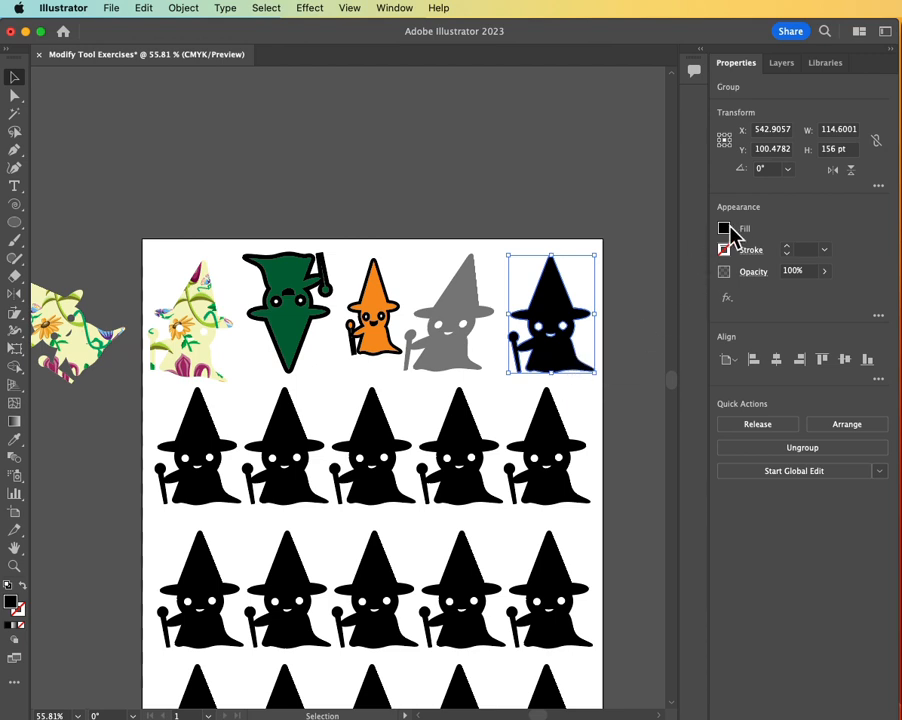
{"action": "left_click", "coordinate": [729, 229]}
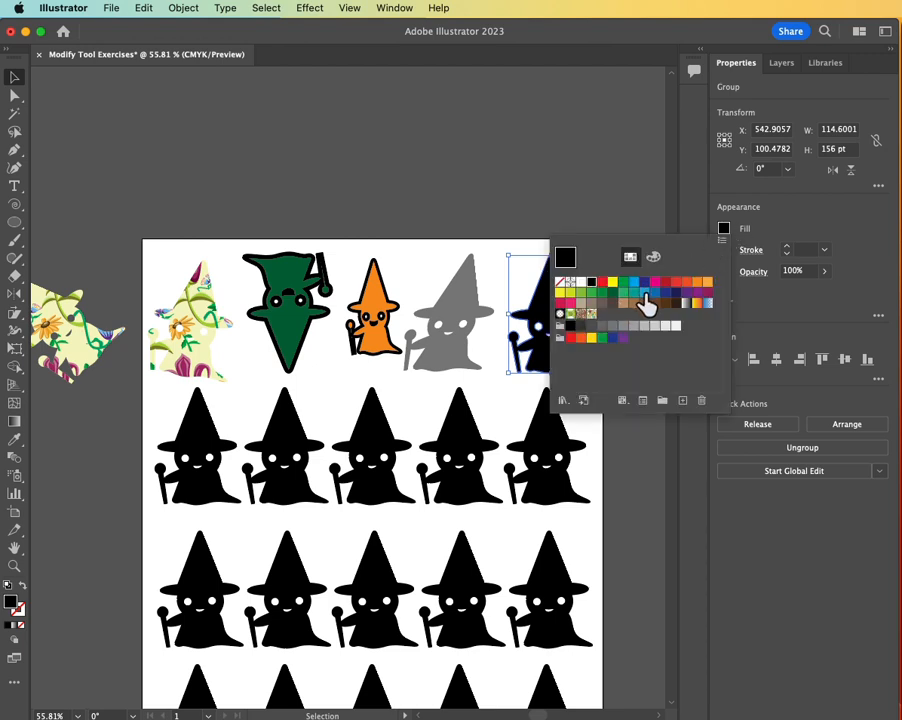
{"action": "left_click", "coordinate": [645, 293]}
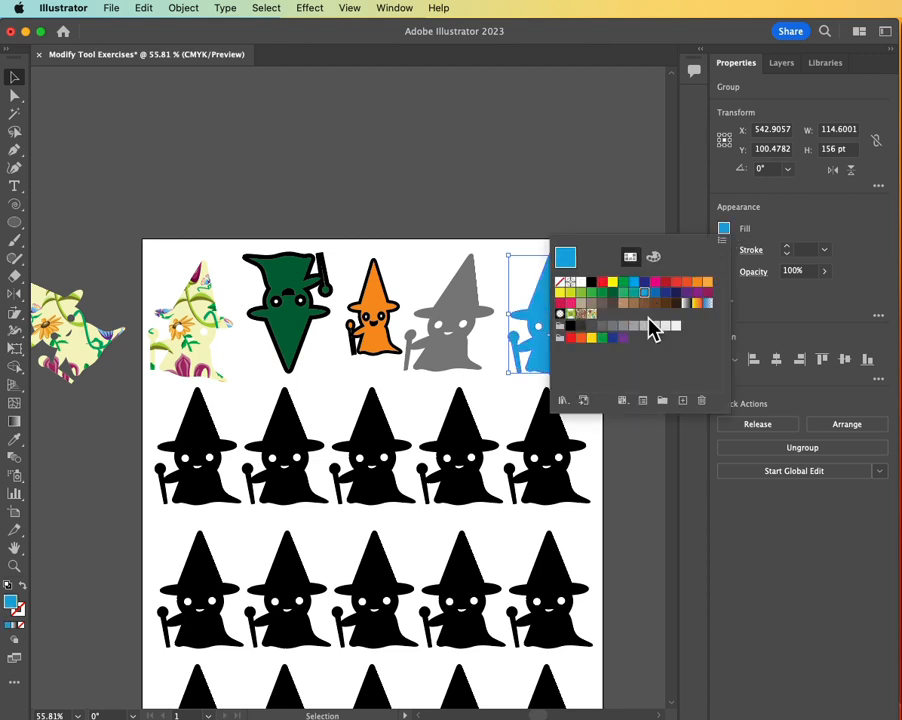
{"action": "left_click", "coordinate": [393, 215]}
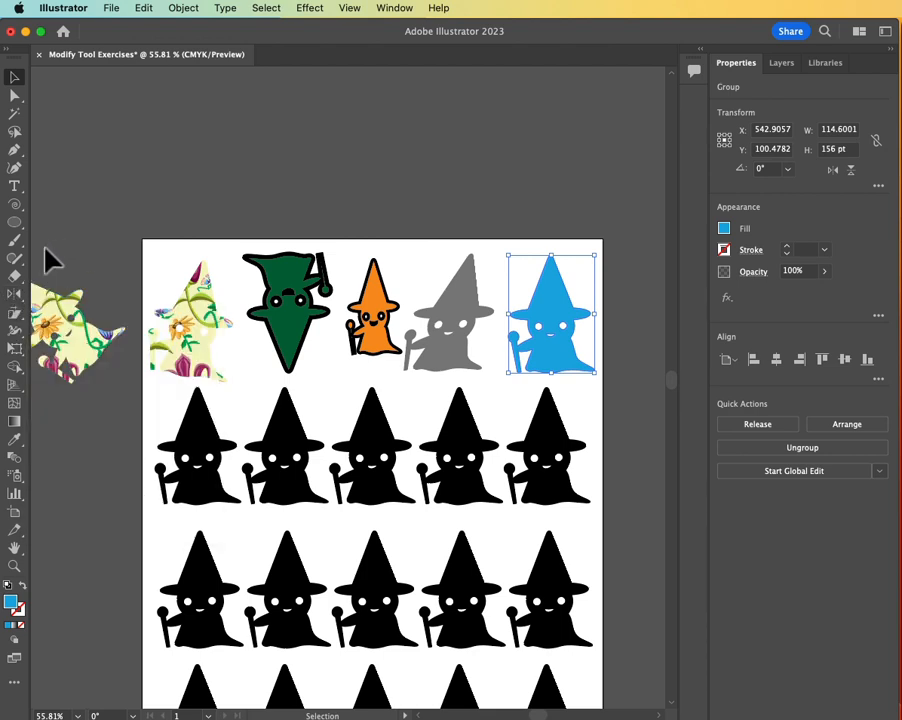
Reshape the left edge of the blue wizard's hat freehand so it bulges near the tip and curves inward above the brim.
{"action": "left_click", "coordinate": [15, 295]}
{"action": "left_click", "coordinate": [17, 314]}
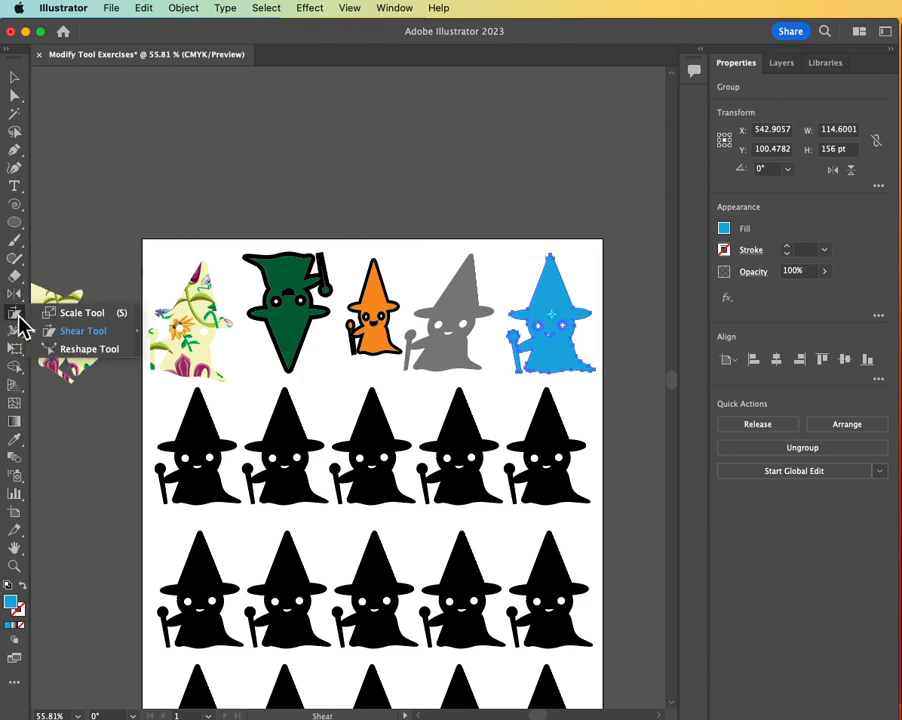
{"action": "left_click", "coordinate": [64, 349]}
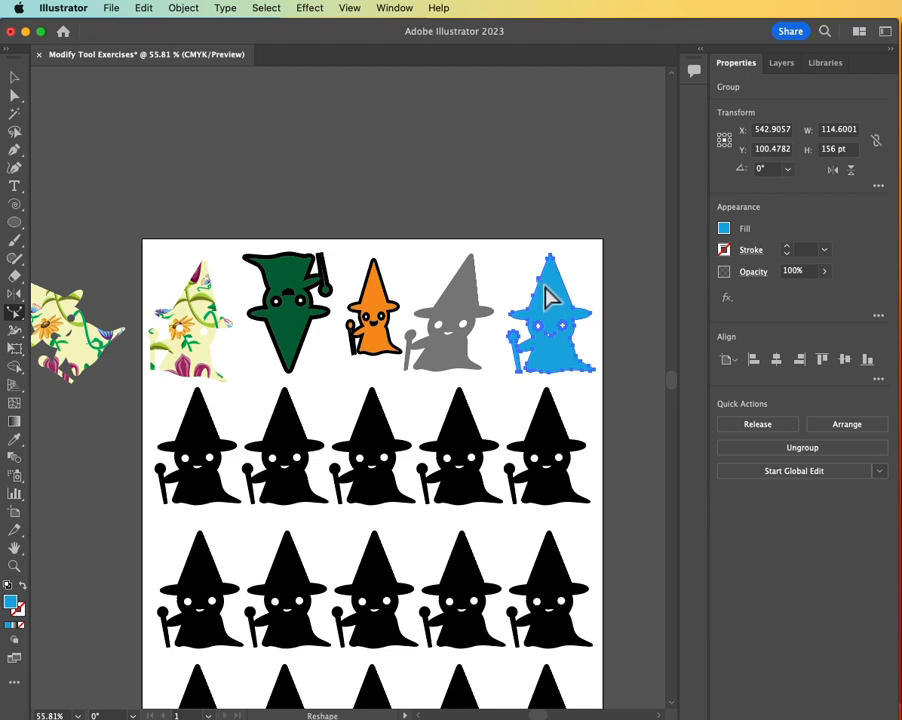
{"action": "left_click", "coordinate": [15, 95]}
{"action": "left_click", "coordinate": [457, 241]}
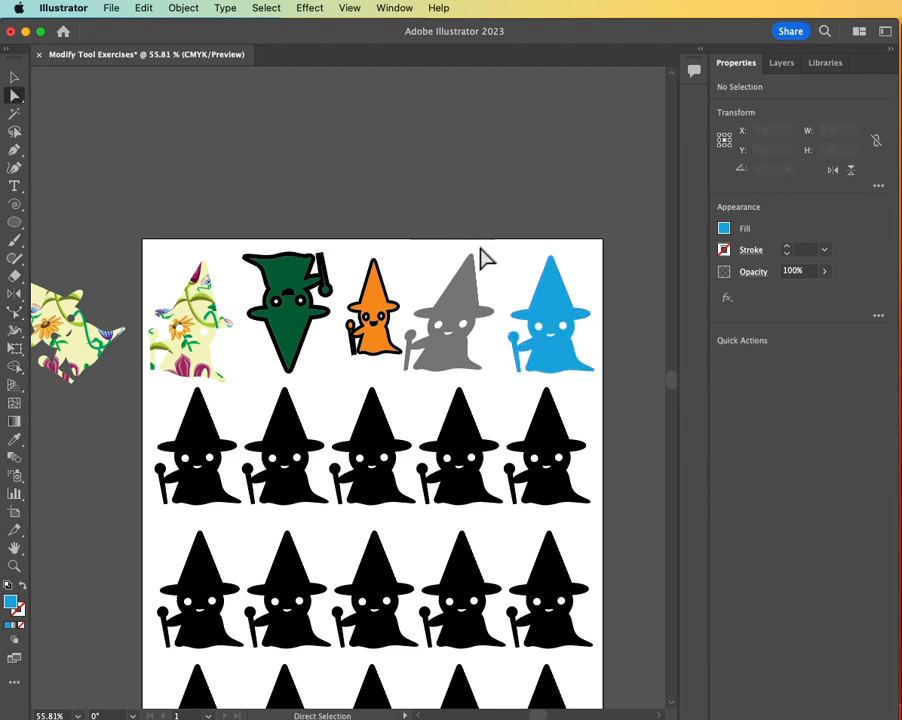
{"action": "left_click_drag", "start_coordinate": [538, 280], "coordinate": [550, 308]}
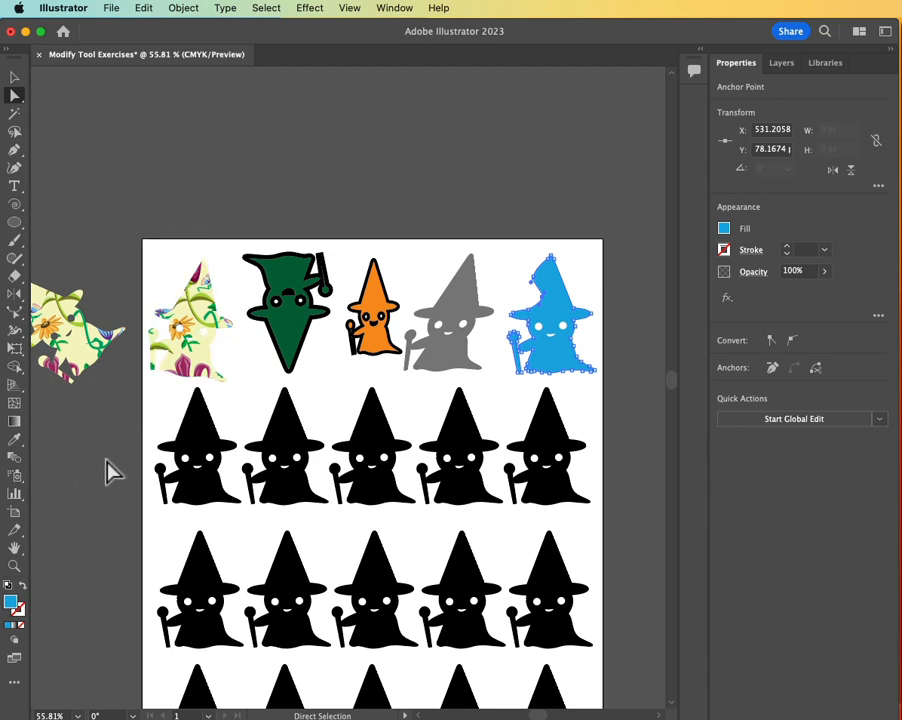
Give the first wizard in the second row a yellow fill.
{"action": "left_click", "coordinate": [16, 79]}
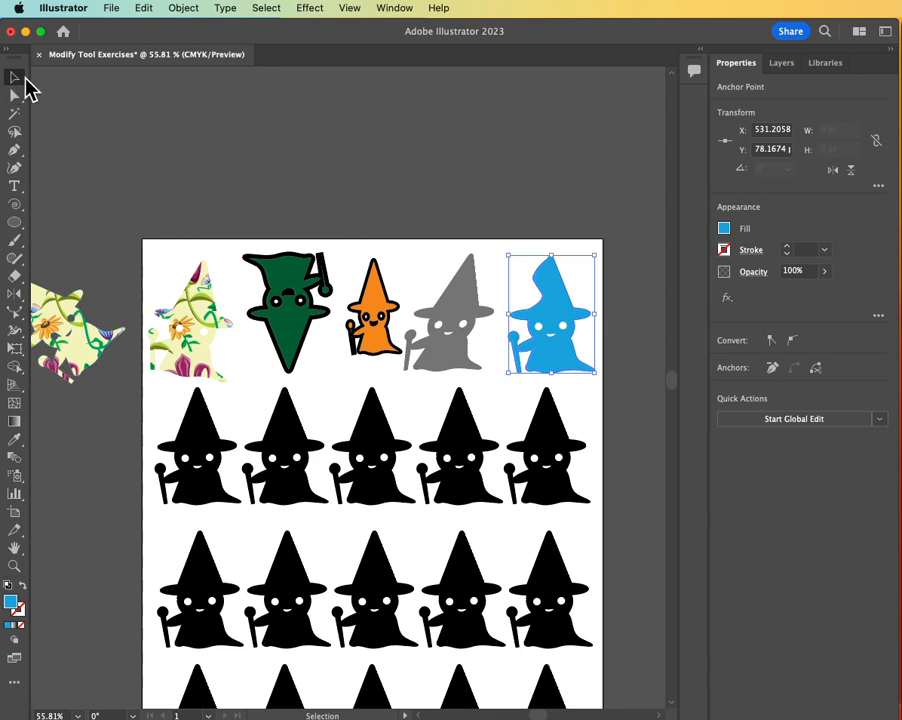
{"action": "left_click", "coordinate": [205, 500]}
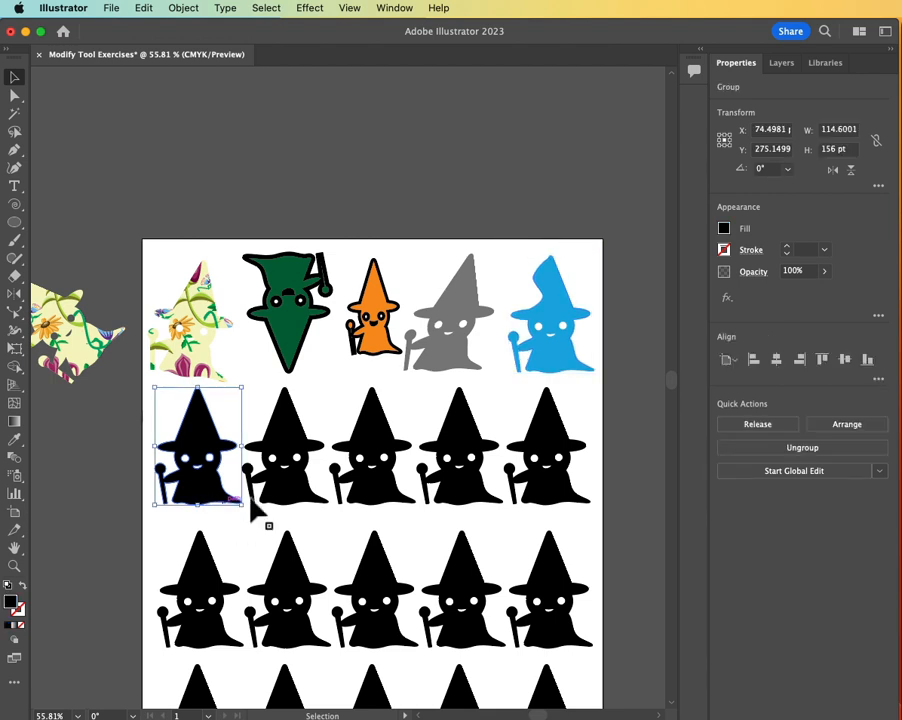
{"action": "left_click", "coordinate": [723, 232]}
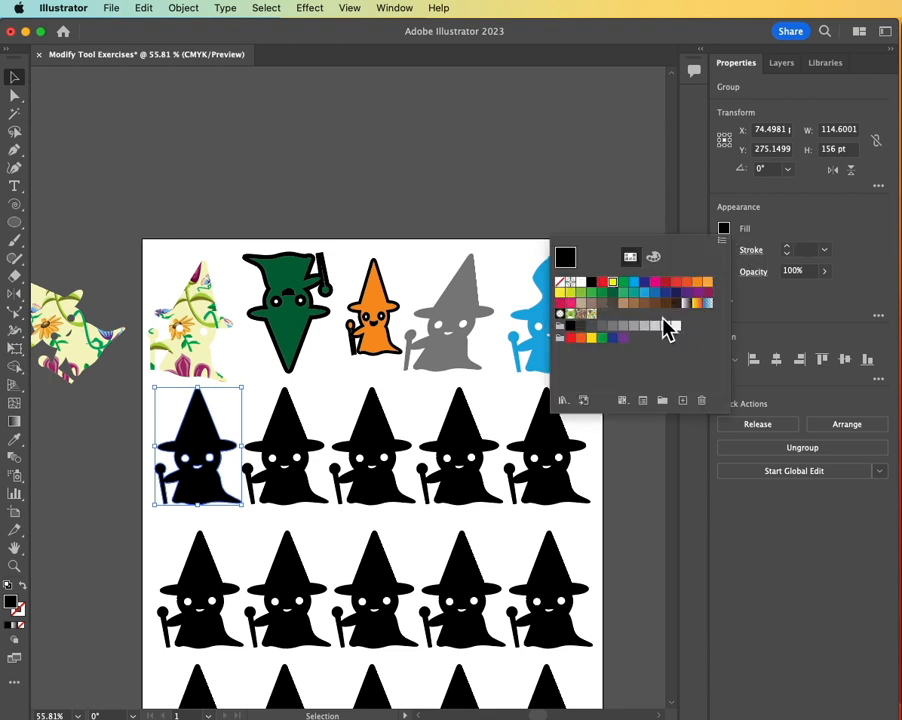
{"action": "left_click", "coordinate": [592, 337]}
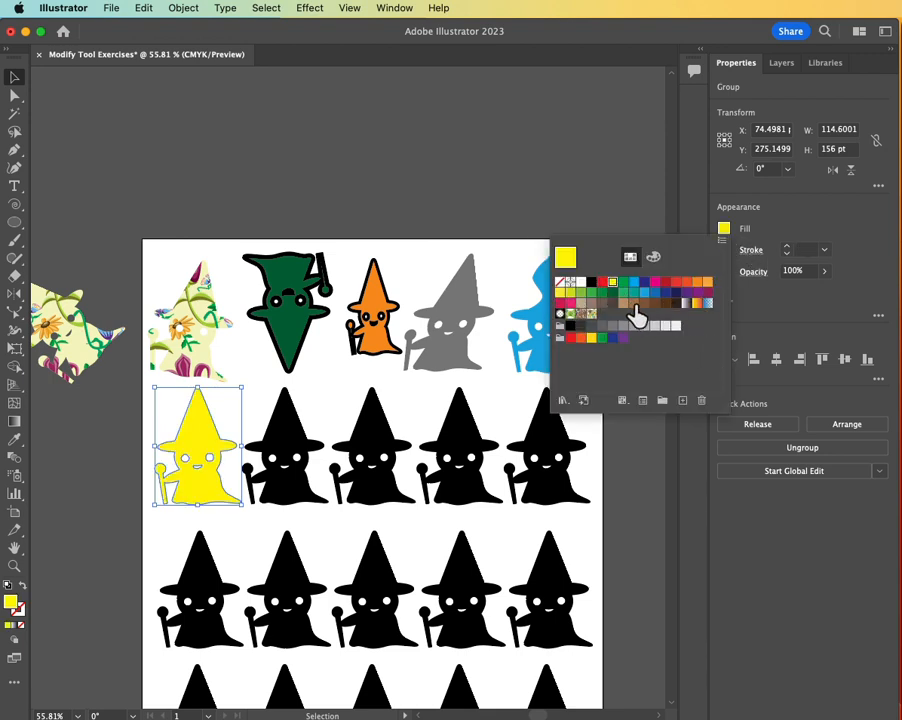
Give the yellow wizard a 3 pt black stroke.
{"action": "left_click", "coordinate": [824, 249]}
{"action": "left_click", "coordinate": [846, 348]}
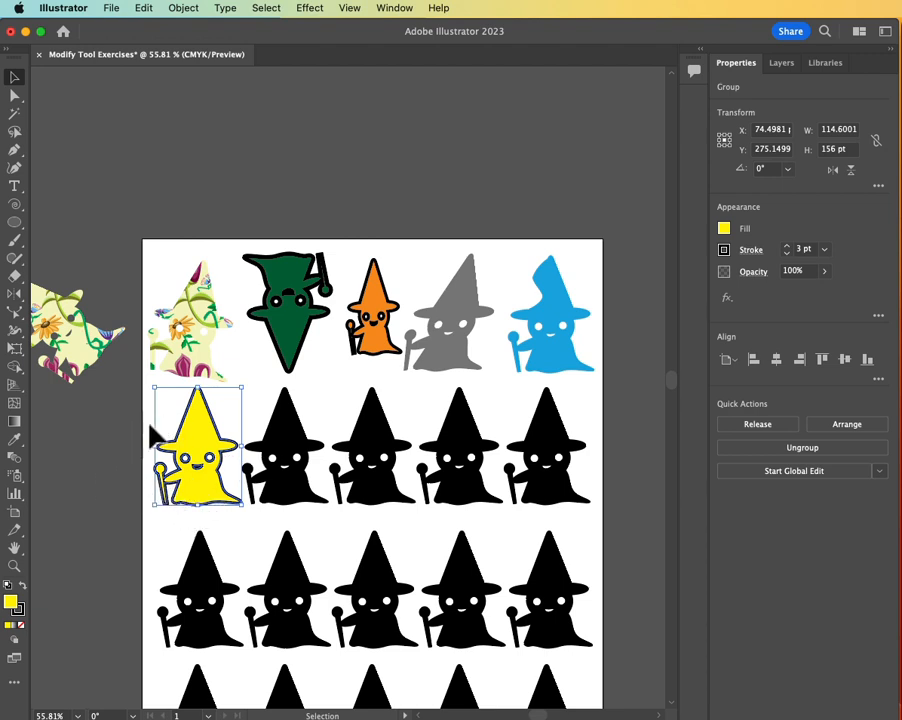
Widen the yellow wizard's stroke to about 8.5 pt with the Width tool where each side of the hat meets the brim.
{"action": "left_click", "coordinate": [15, 313]}
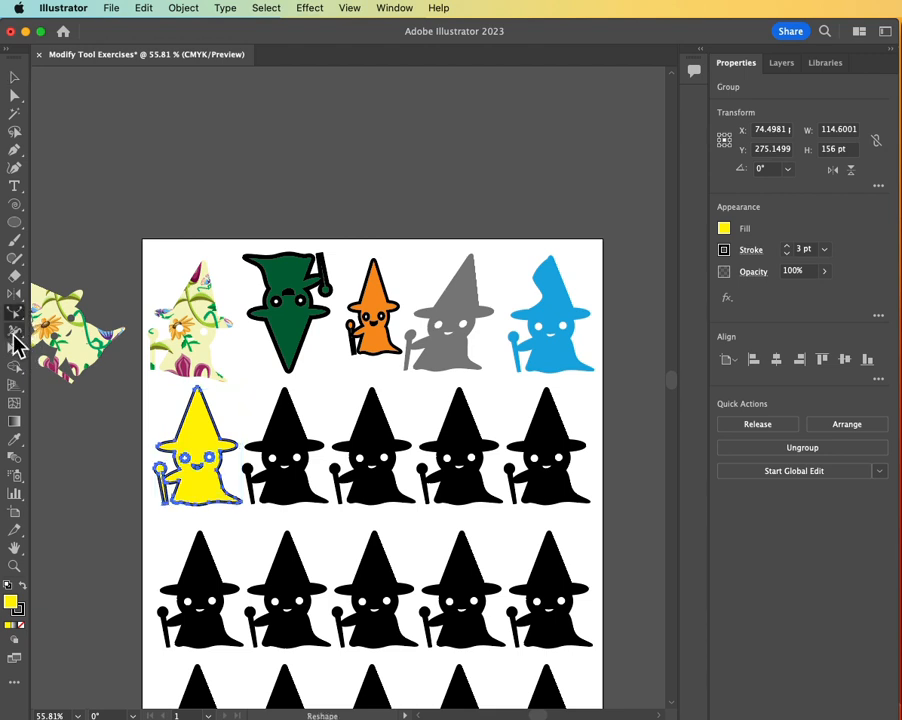
{"action": "left_click", "coordinate": [14, 330]}
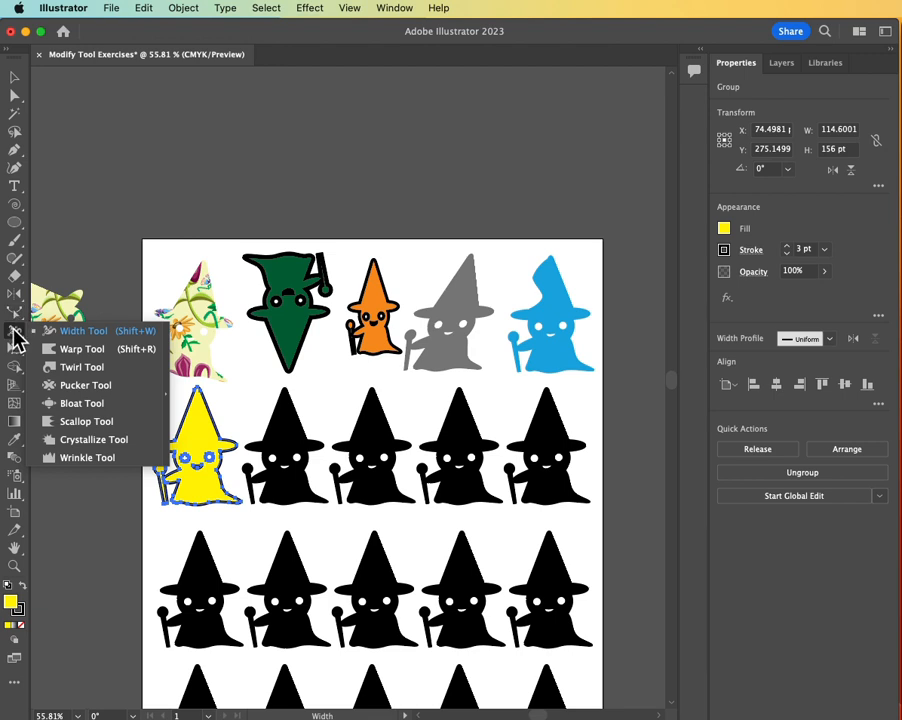
{"action": "left_click", "coordinate": [88, 336]}
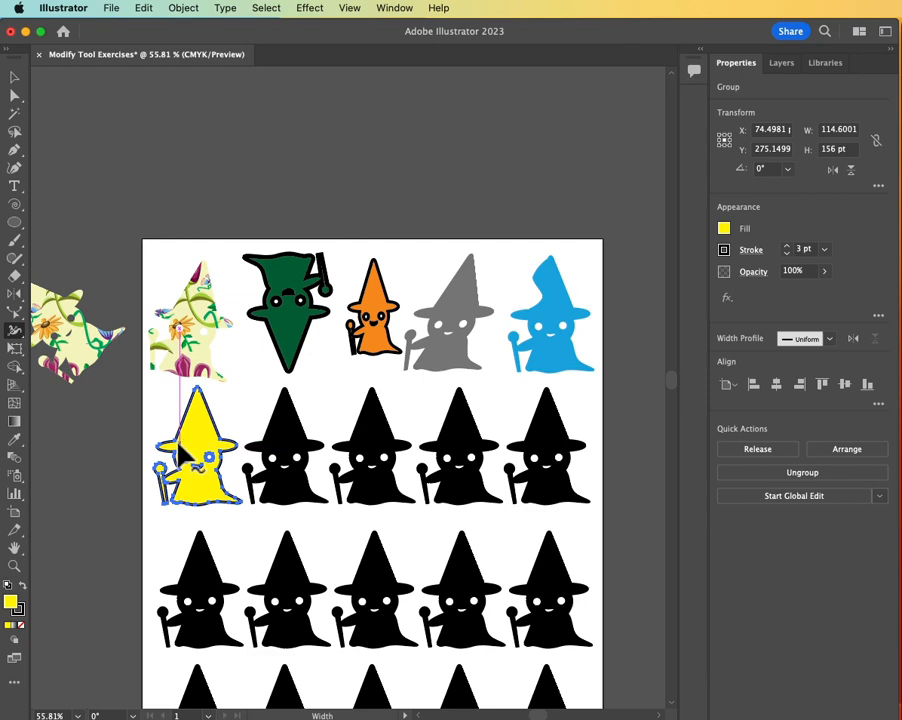
{"action": "key", "text": "v"}
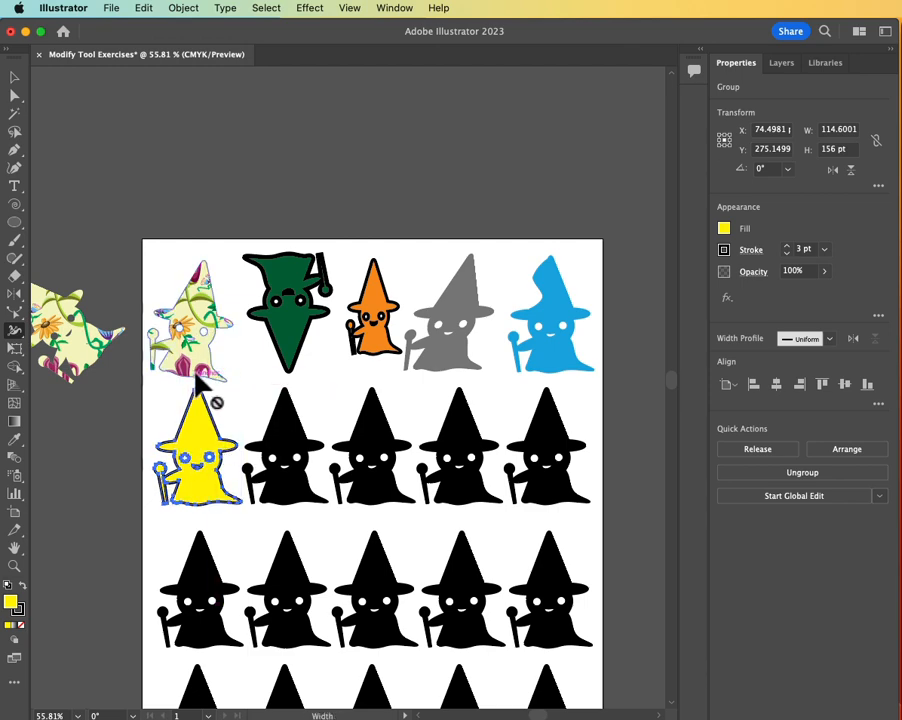
{"action": "key", "text": "super+equal"}
{"action": "key", "text": "super+equal"}
{"action": "key", "text": "super+equal"}
{"action": "key", "text": "shift+w"}
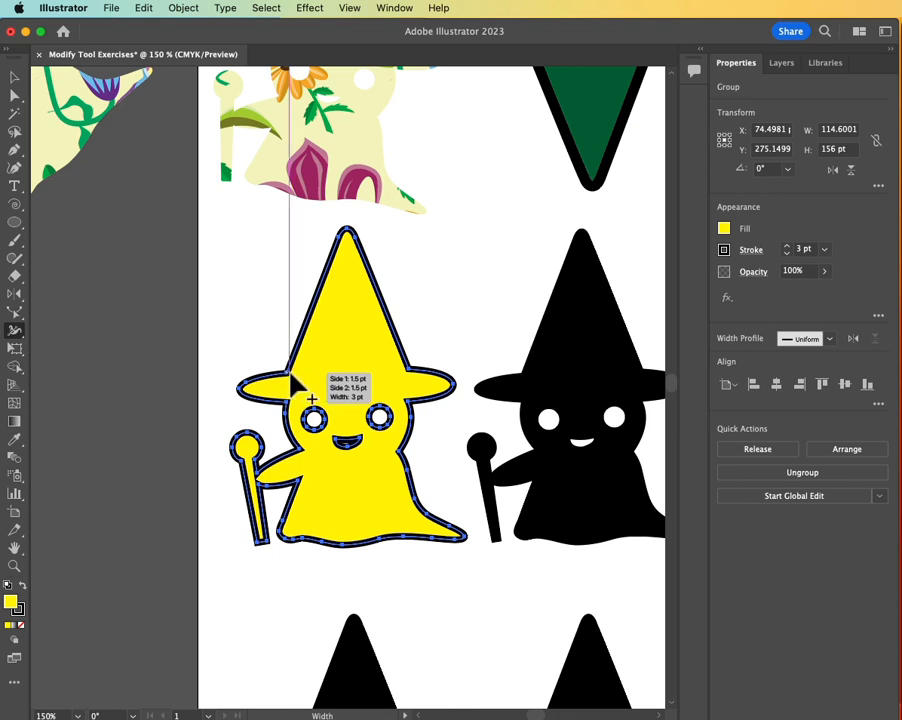
{"action": "left_click_drag", "start_coordinate": [289, 381], "coordinate": [300, 382]}
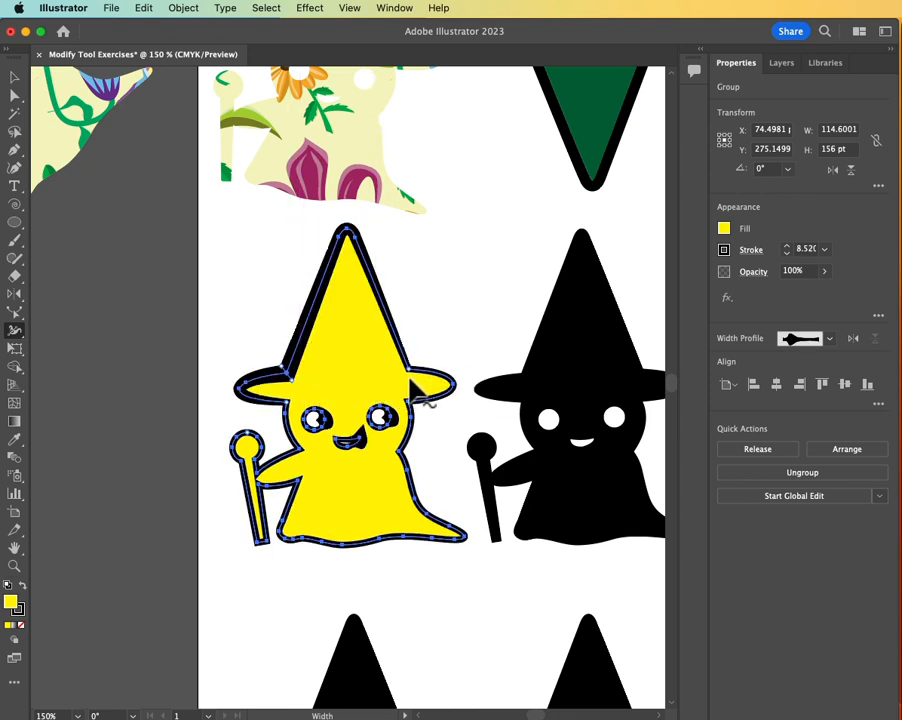
{"action": "left_click_drag", "start_coordinate": [408, 374], "coordinate": [406, 383]}
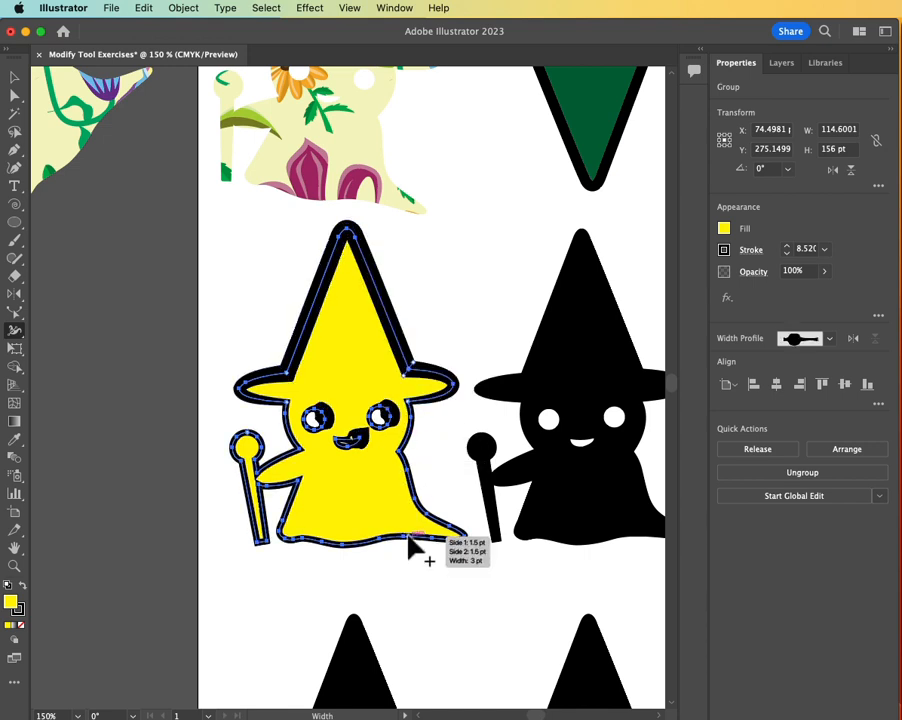
Try narrowing the stroke at the yellow wizard's hat tip, undo it, and widen the stroke along the robe's hem to about 6.5 pt.
{"action": "mouse_move", "coordinate": [348, 232]}
{"action": "left_mouse_down"}
{"action": "mouse_move", "coordinate": [348, 221]}
{"action": "mouse_move", "coordinate": [357, 244]}
{"action": "left_mouse_up"}
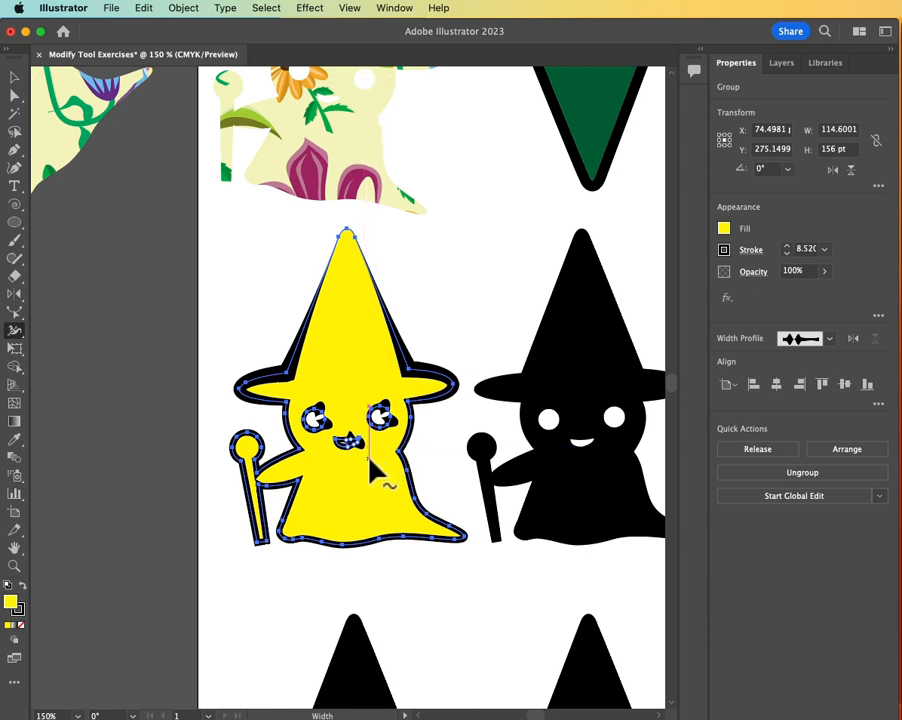
{"action": "key", "text": "super+z"}
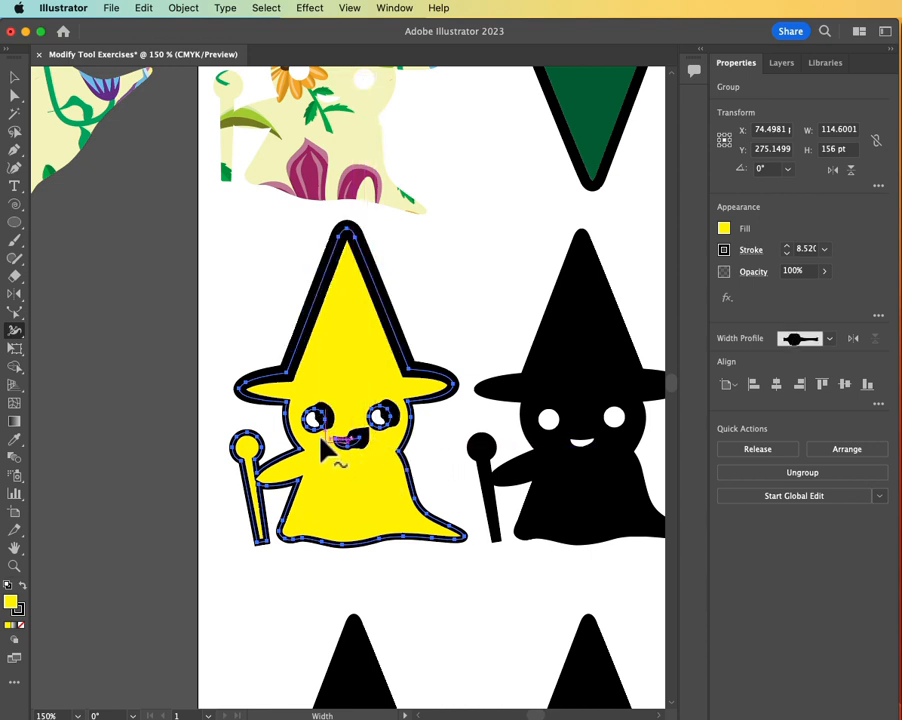
{"action": "left_click_drag", "start_coordinate": [302, 545], "coordinate": [309, 578]}
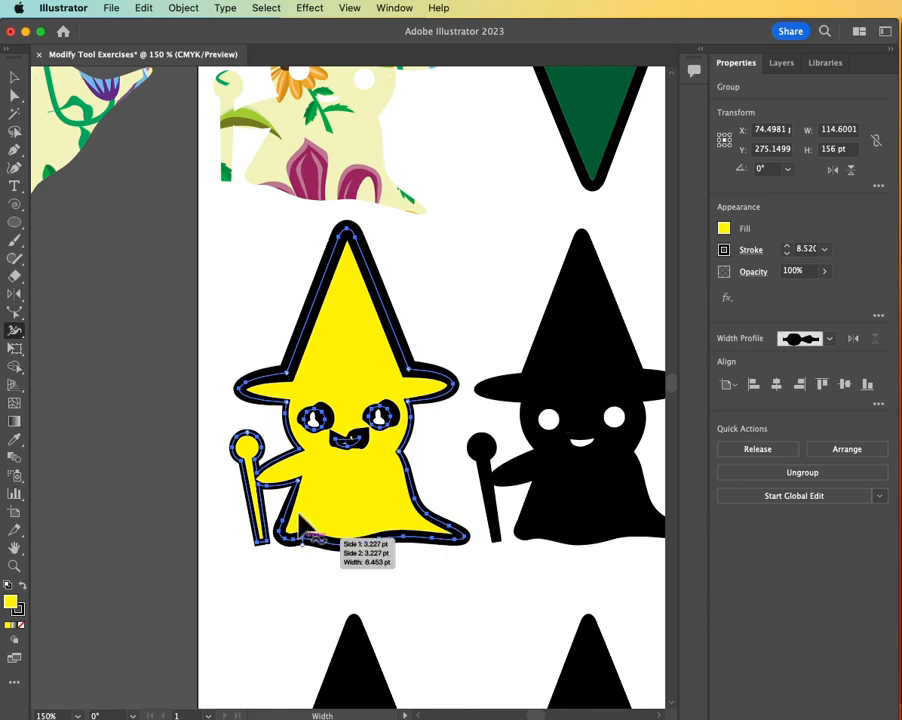
Save the yellow wizard's custom stroke width as a variable width profile named "Width Profile 9".
{"action": "left_click", "coordinate": [830, 339]}
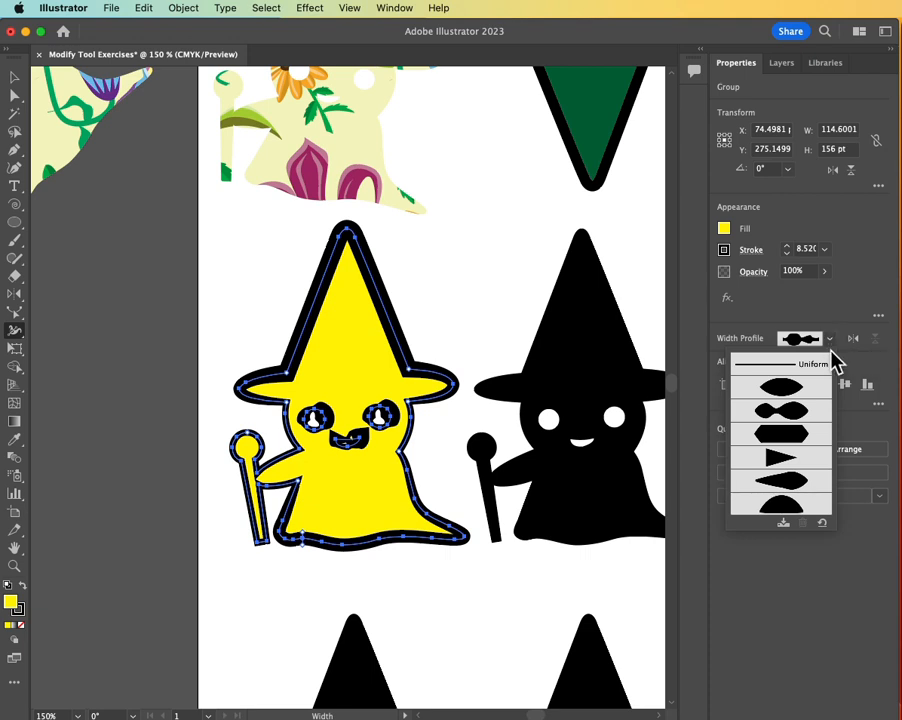
{"action": "left_click", "coordinate": [784, 524]}
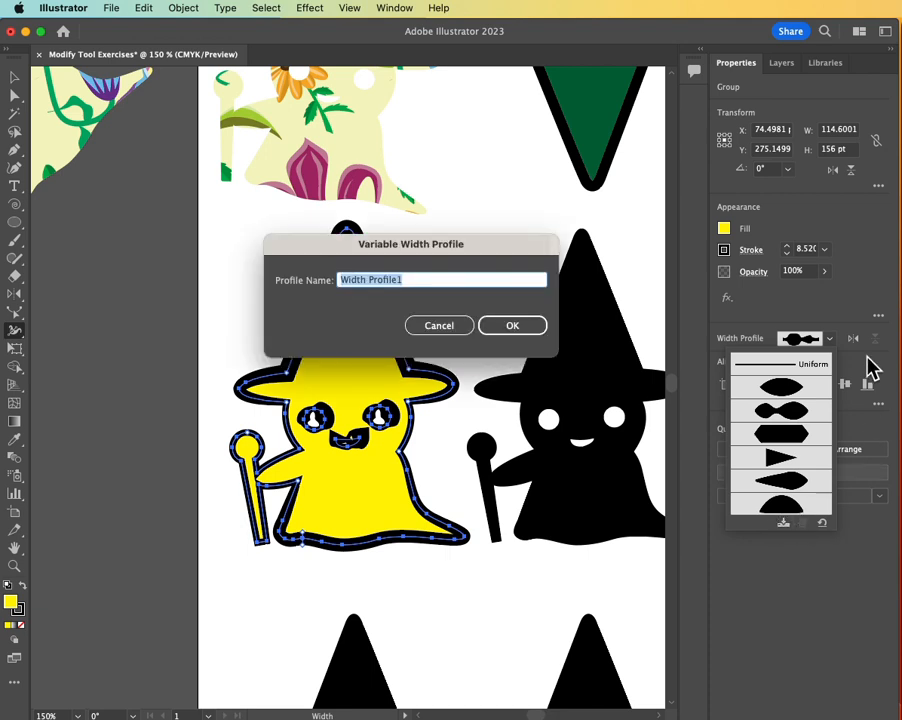
{"action": "left_click", "coordinate": [410, 281]}
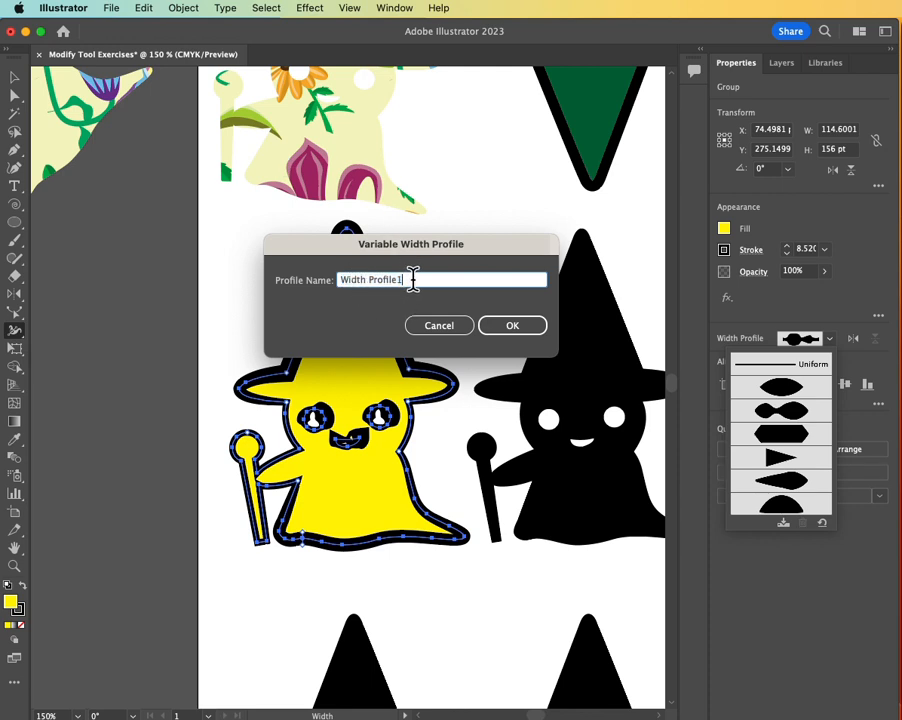
{"action": "type", "text": "2"}
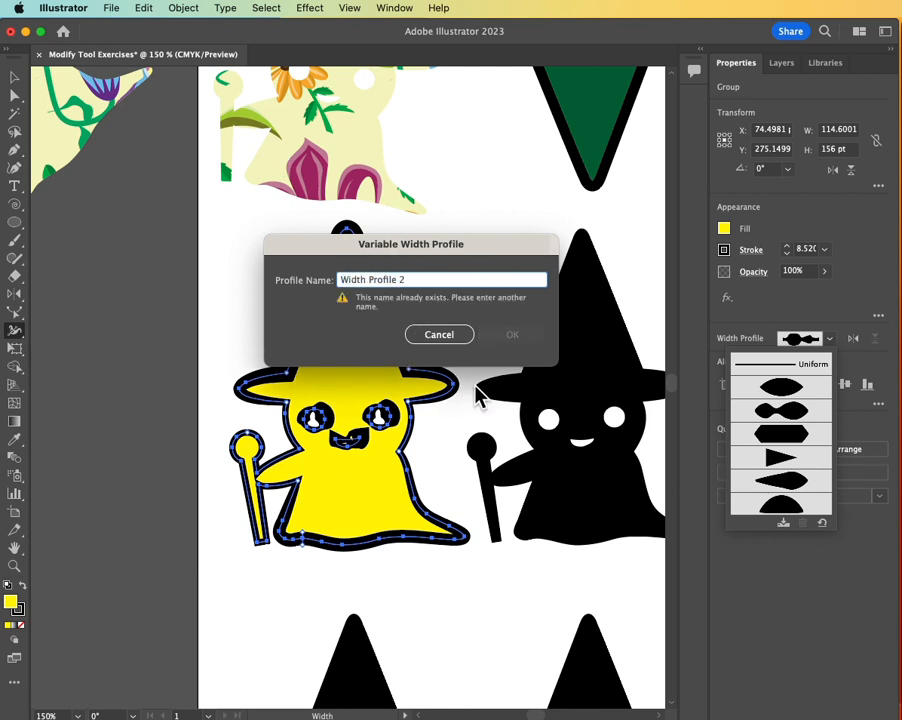
{"action": "key", "text": "BackSpace"}
{"action": "type", "text": "3"}
{"action": "key", "text": "BackSpace"}
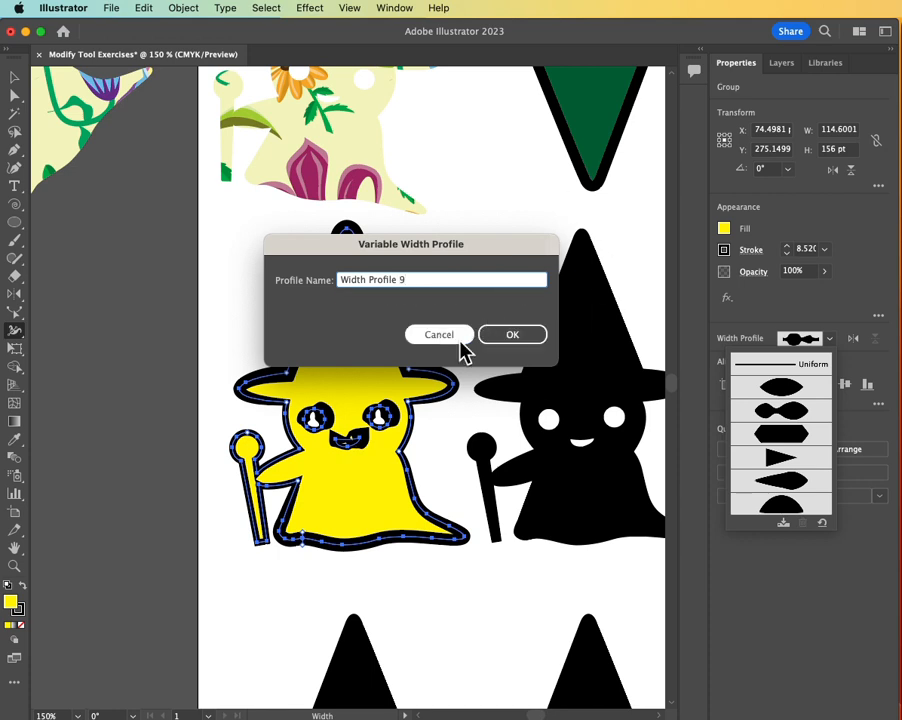
{"action": "left_click", "coordinate": [512, 337]}
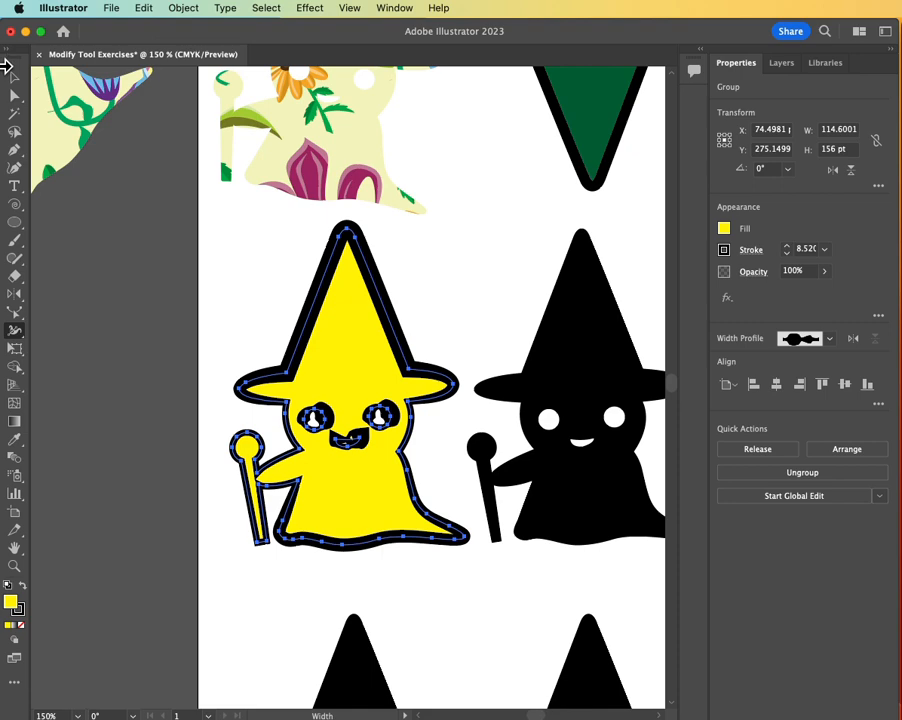
Warp the second wizard in the second row freehand, curving the hat's left edge inward, pushing out the right brim and bulging the hem downward.
{"action": "left_click", "coordinate": [21, 82]}
{"action": "left_click", "coordinate": [586, 522]}
{"action": "left_click_drag", "start_coordinate": [594, 504], "coordinate": [372, 505]}
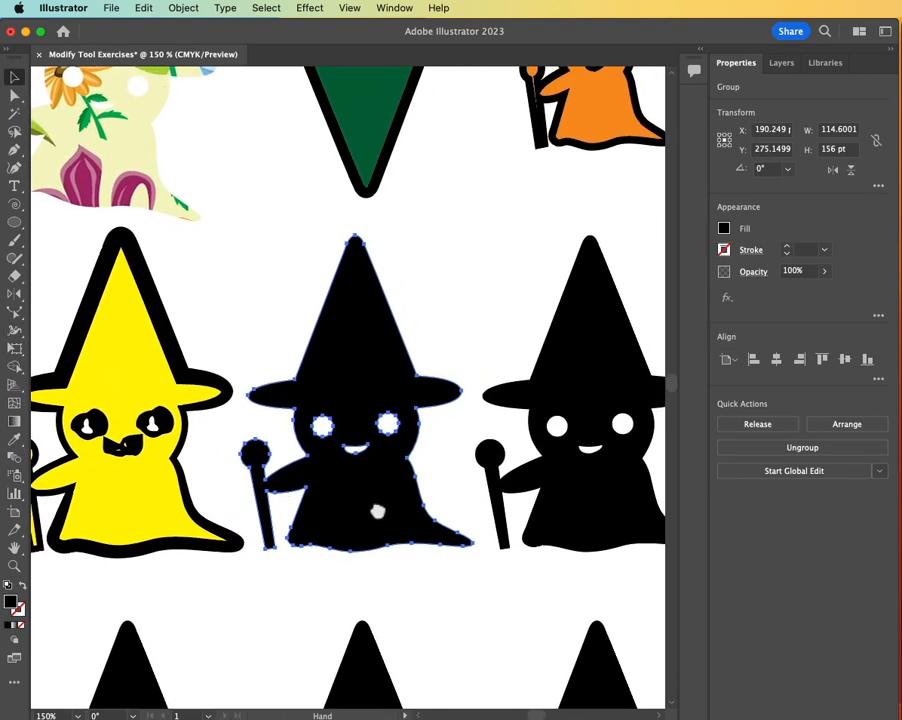
{"action": "key", "text": "space"}
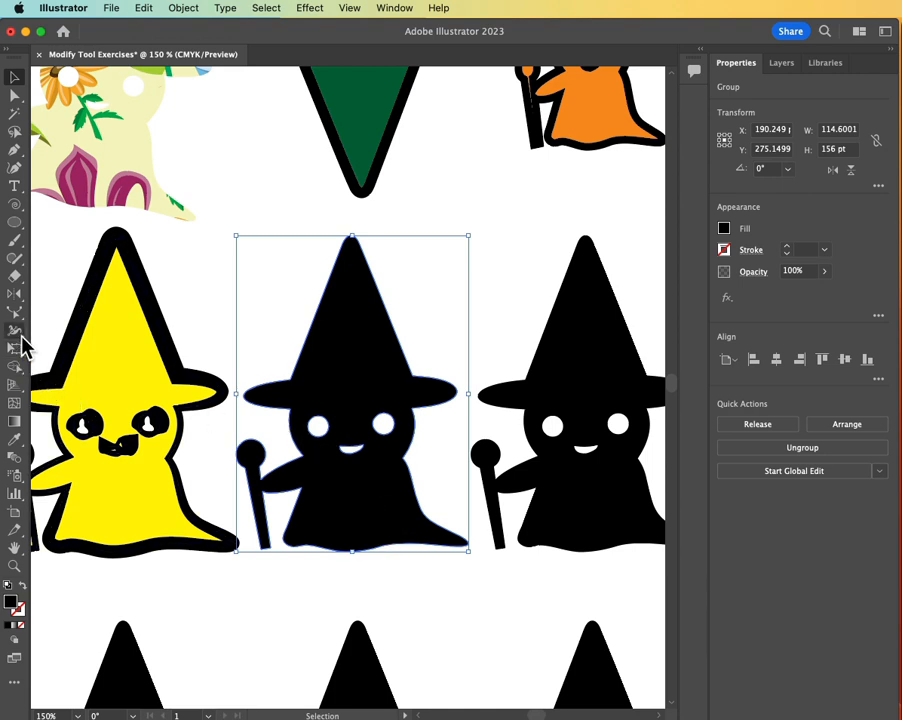
{"action": "mouse_move", "coordinate": [15, 334]}
{"action": "left_mouse_down"}
{"action": "mouse_move", "coordinate": [48, 352]}
{"action": "mouse_move", "coordinate": [47, 336]}
{"action": "mouse_move", "coordinate": [85, 362]}
{"action": "mouse_move", "coordinate": [84, 351]}
{"action": "left_mouse_up"}
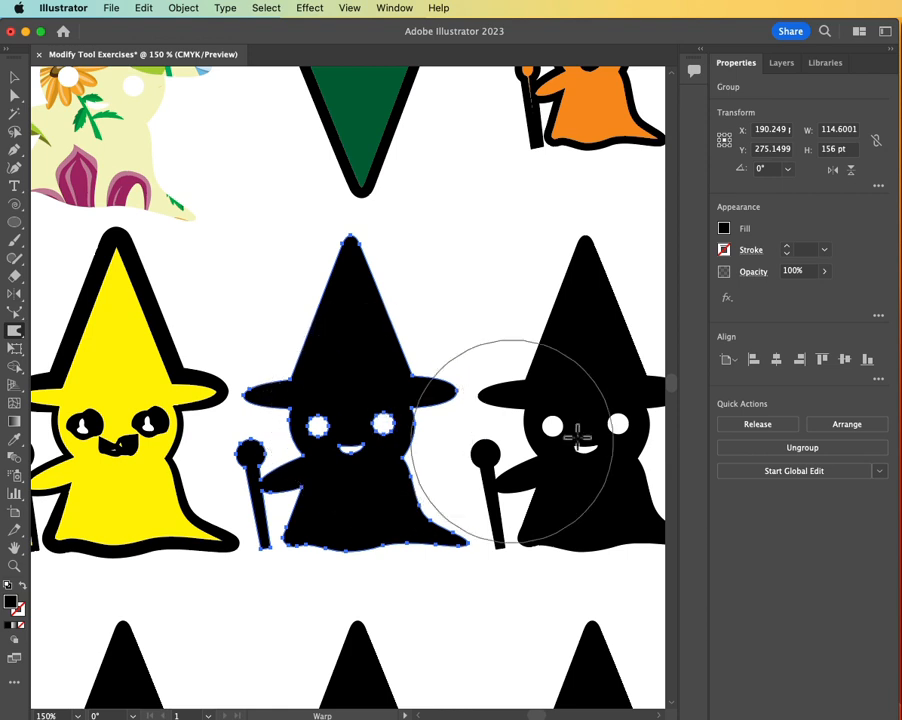
{"action": "key", "text": "super+Tab"}
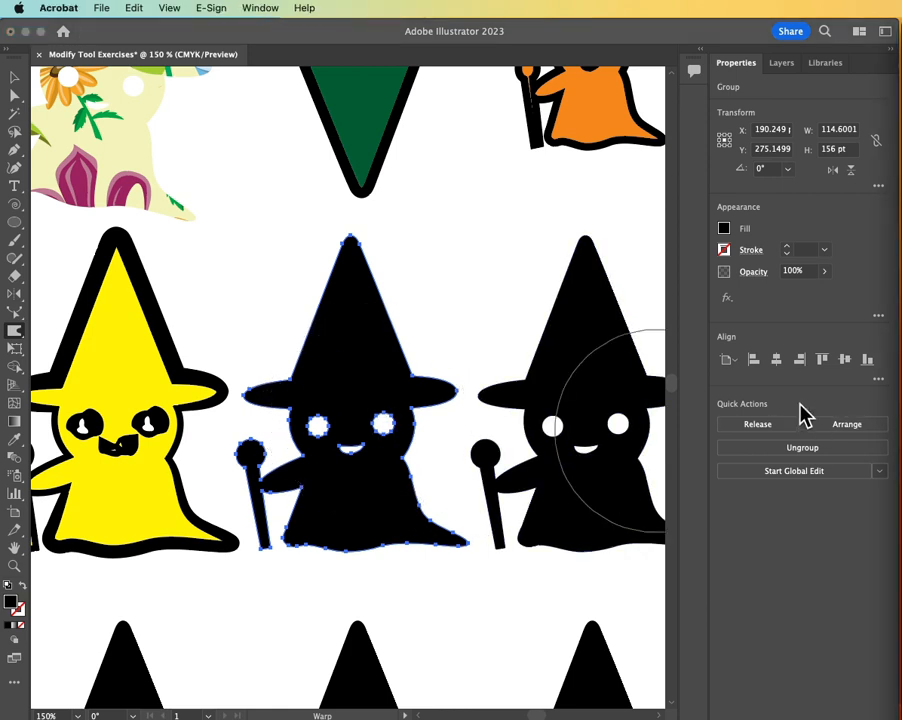
{"action": "left_click", "coordinate": [286, 318]}
{"action": "mouse_move", "coordinate": [290, 322]}
{"action": "left_mouse_down"}
{"action": "mouse_move", "coordinate": [342, 372]}
{"action": "mouse_move", "coordinate": [382, 376]}
{"action": "mouse_move", "coordinate": [419, 350]}
{"action": "mouse_move", "coordinate": [373, 417]}
{"action": "mouse_move", "coordinate": [376, 529]}
{"action": "mouse_move", "coordinate": [393, 585]}
{"action": "mouse_move", "coordinate": [370, 506]}
{"action": "mouse_move", "coordinate": [398, 486]}
{"action": "mouse_move", "coordinate": [352, 606]}
{"action": "mouse_move", "coordinate": [363, 556]}
{"action": "left_mouse_up"}
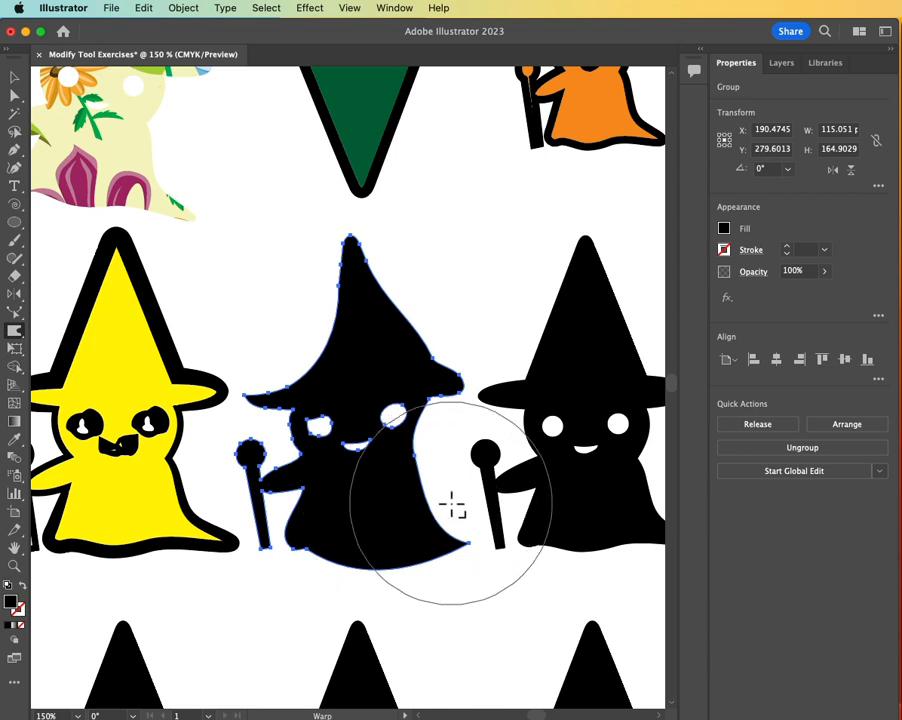
Push a small notch into the warped wizard's hem with the Warp brush reduced to about 29 × 28 pt, and review the Warp tool options.
{"action": "mouse_move", "coordinate": [455, 503]}
{"action": "left_mouse_down", "text": "alt"}
{"action": "mouse_move", "coordinate": [425, 505]}
{"action": "mouse_move", "coordinate": [447, 497]}
{"action": "mouse_move", "coordinate": [429, 495]}
{"action": "mouse_move", "coordinate": [437, 502]}
{"action": "mouse_move", "coordinate": [433, 538]}
{"action": "mouse_move", "coordinate": [437, 517]}
{"action": "mouse_move", "coordinate": [448, 524]}
{"action": "mouse_move", "coordinate": [438, 514]}
{"action": "mouse_move", "coordinate": [435, 541]}
{"action": "mouse_move", "coordinate": [397, 544]}
{"action": "mouse_move", "coordinate": [398, 566]}
{"action": "mouse_move", "coordinate": [386, 578]}
{"action": "mouse_move", "coordinate": [391, 558]}
{"action": "left_mouse_up", "text": "alt"}
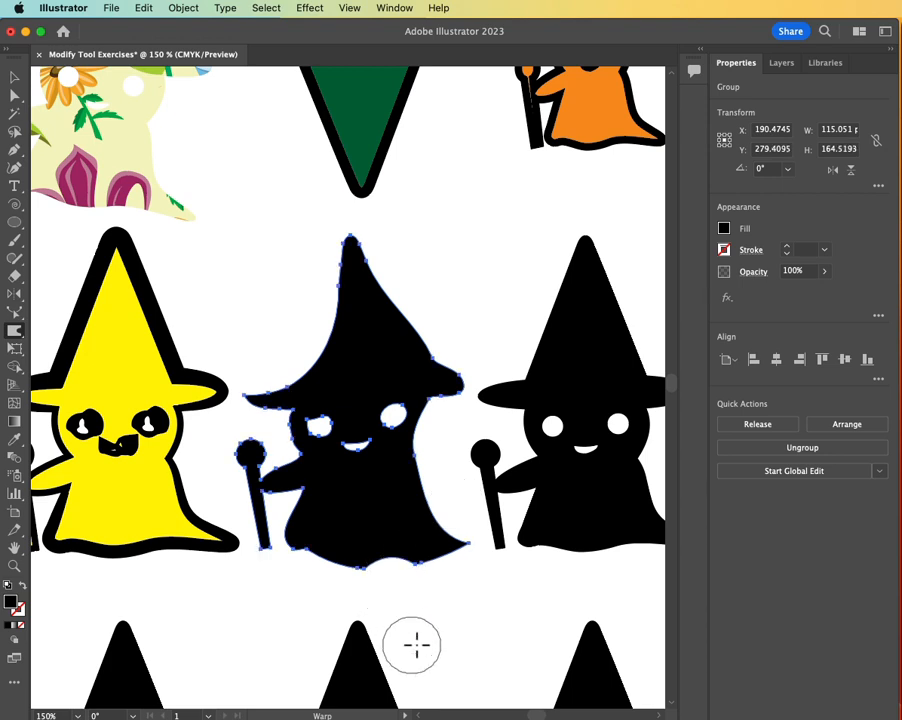
{"action": "double_click", "coordinate": [13, 336]}
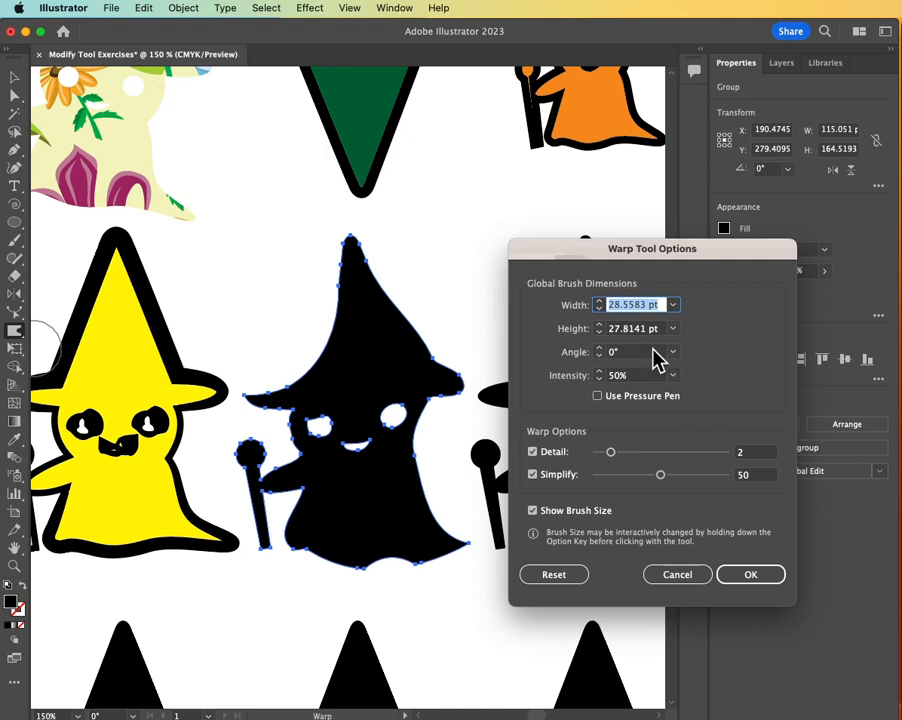
{"action": "left_click_drag", "start_coordinate": [573, 241], "coordinate": [442, 154]}
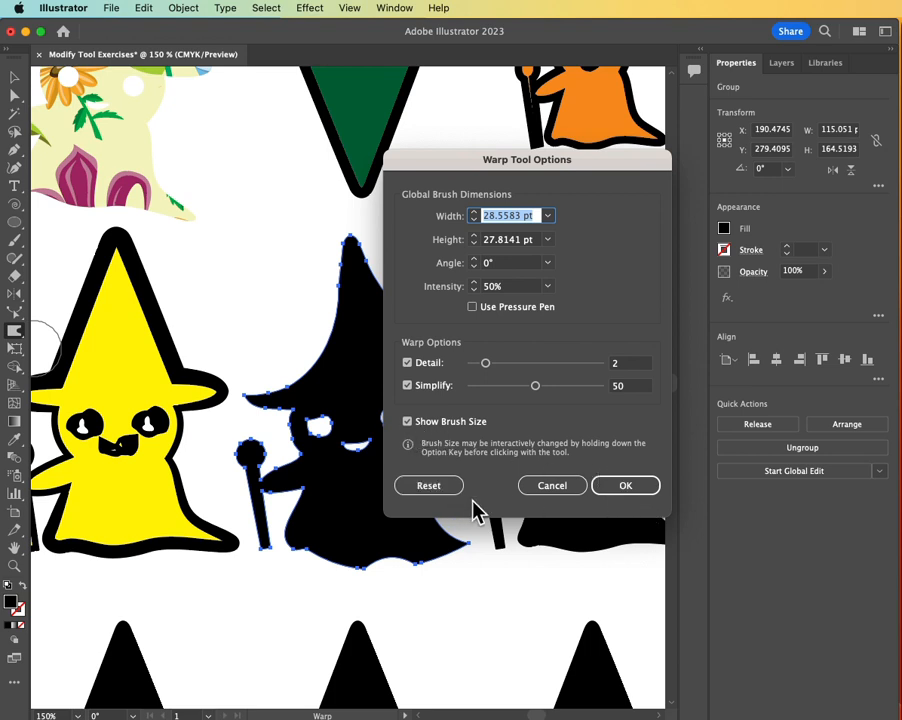
{"action": "left_click", "coordinate": [622, 487]}
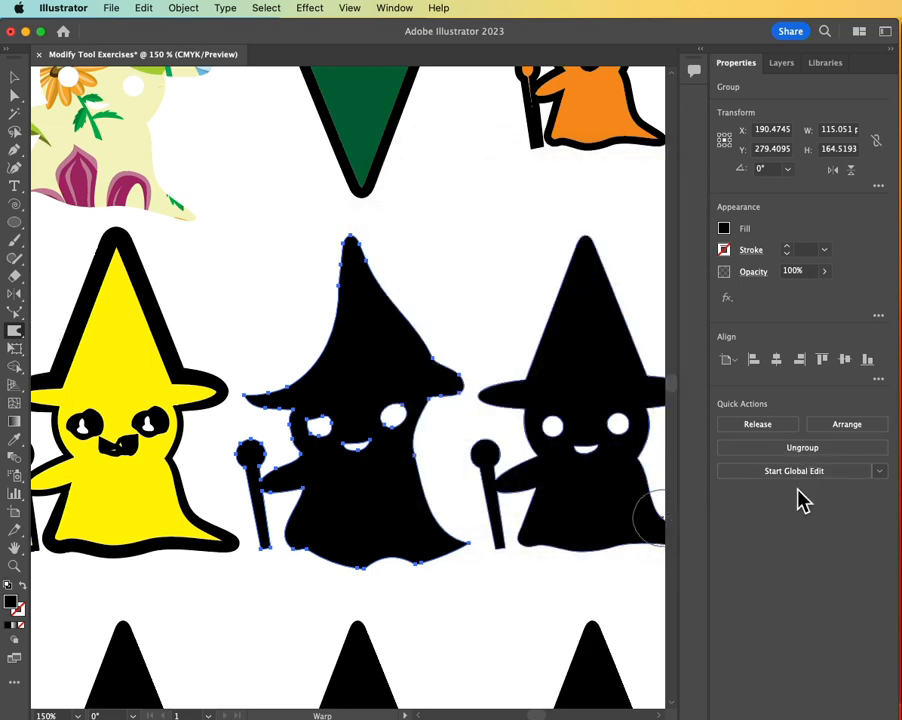
Give the third wizard in the second row a magenta fill and a 1 pt black stroke.
{"action": "key", "text": "space"}
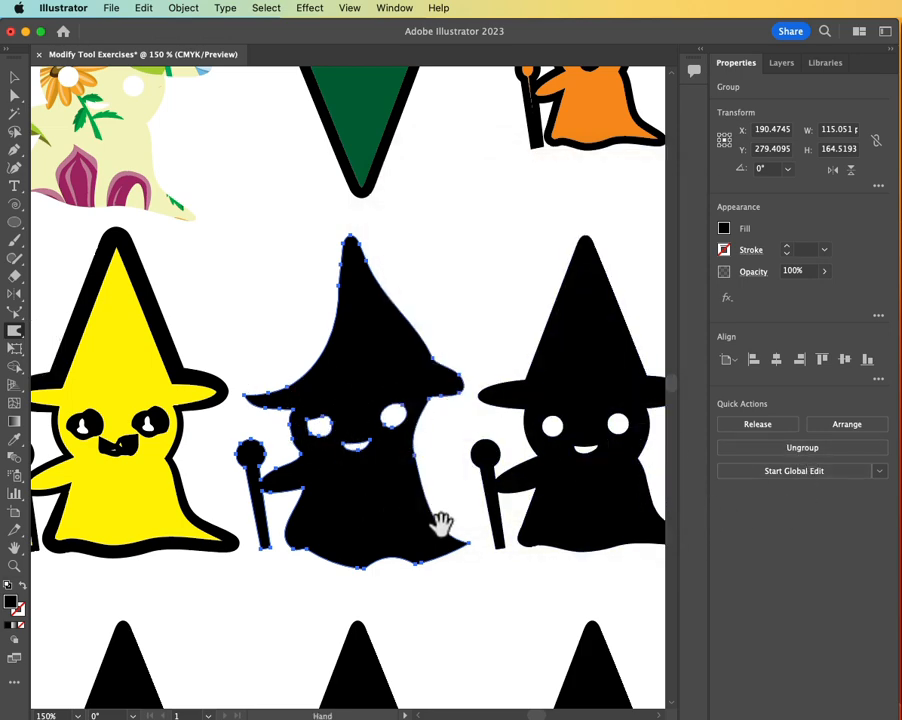
{"action": "left_click_drag", "start_coordinate": [463, 503], "coordinate": [210, 480]}
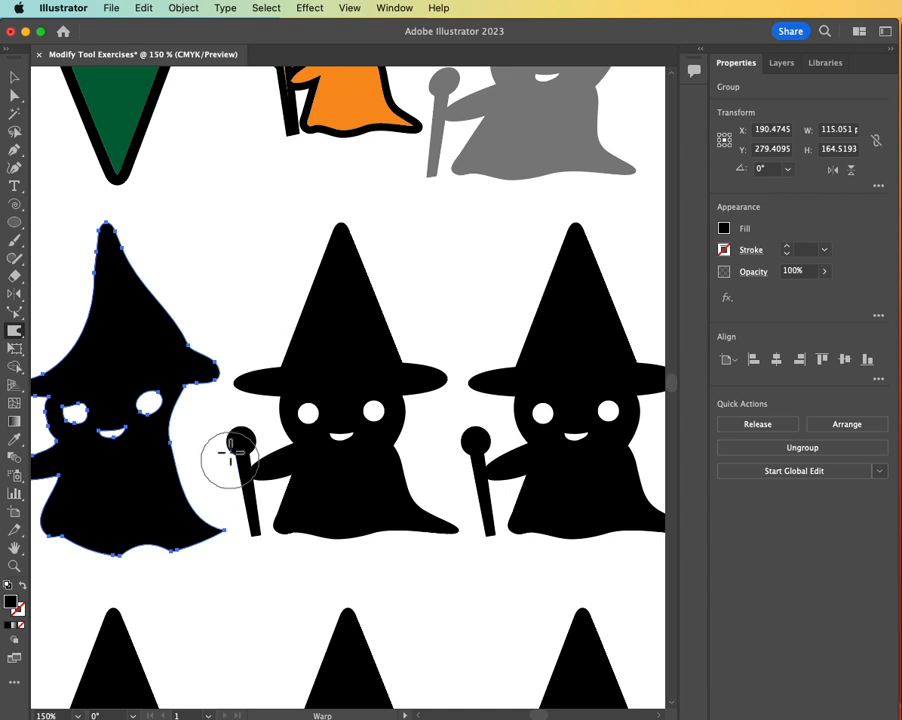
{"action": "left_click", "coordinate": [14, 78]}
{"action": "left_click", "coordinate": [362, 420]}
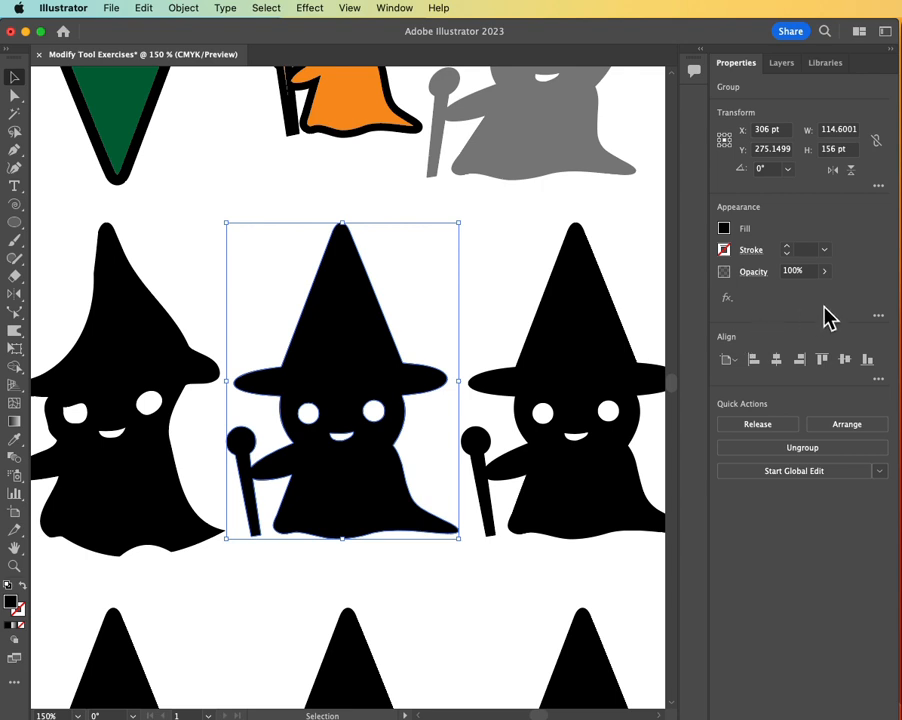
{"action": "left_click", "coordinate": [721, 230]}
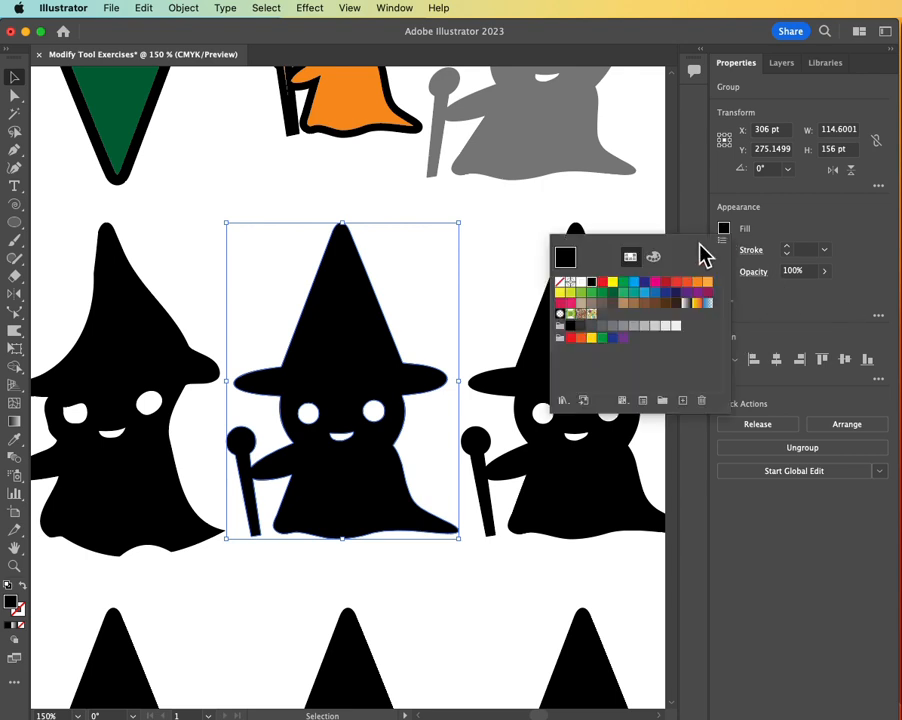
{"action": "left_click", "coordinate": [653, 284]}
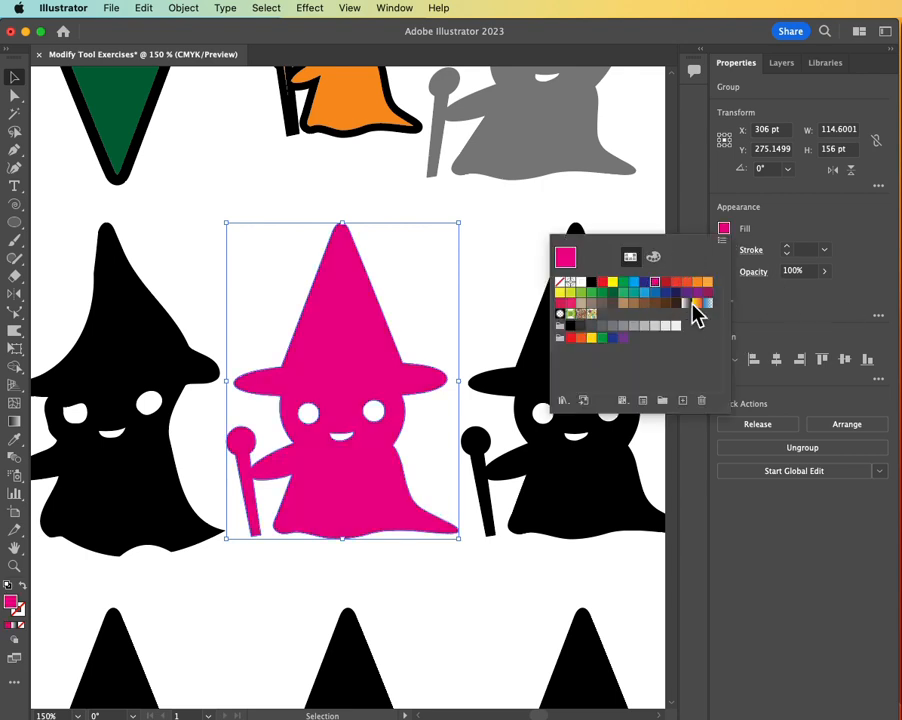
{"action": "left_click", "coordinate": [822, 250]}
{"action": "left_click", "coordinate": [824, 250]}
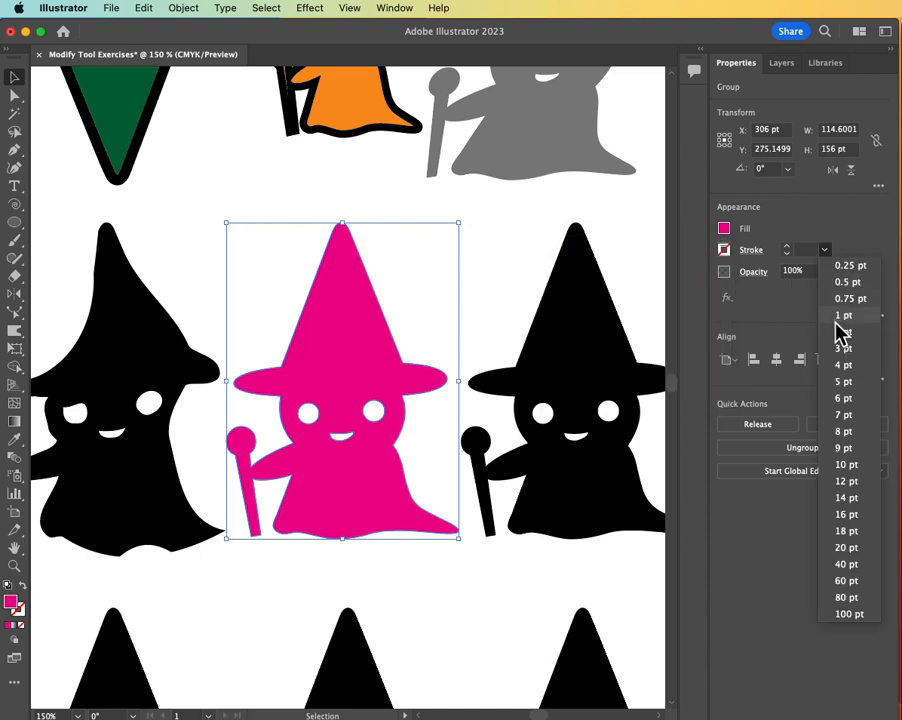
{"action": "left_click", "coordinate": [836, 317]}
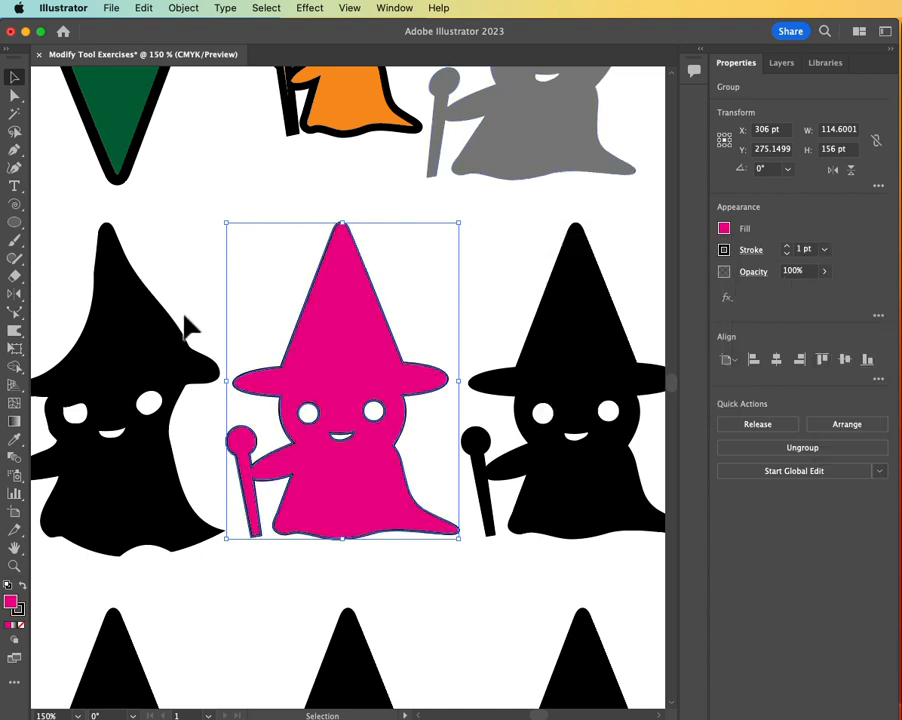
Twirl small spirals with the Twirl tool into the magenta wizard's left hat edge, right hat edge and the robe's right tip.
{"action": "left_click", "coordinate": [13, 335]}
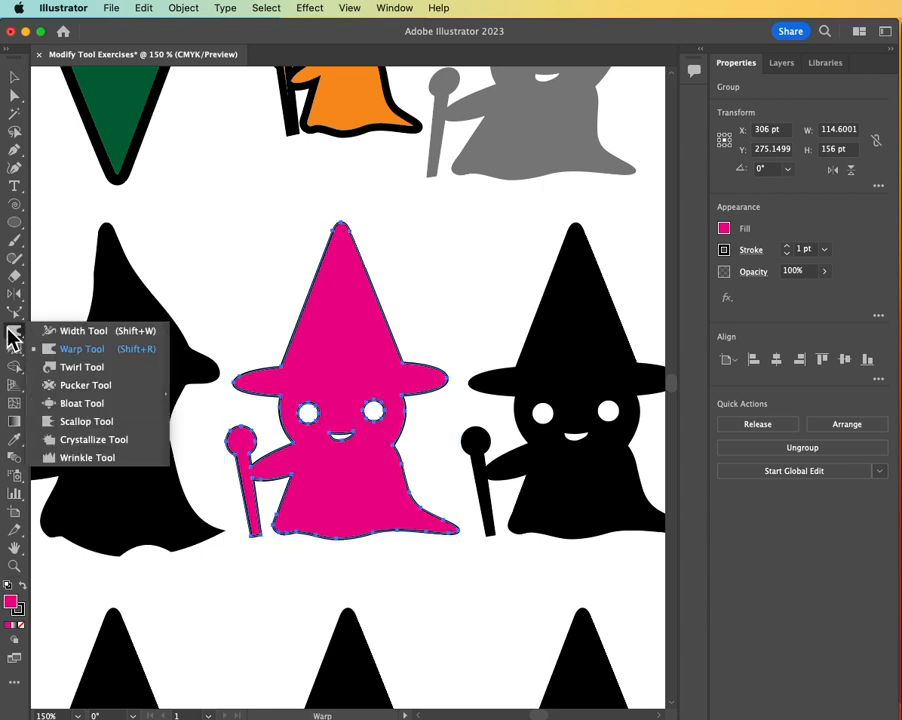
{"action": "left_click", "coordinate": [117, 370]}
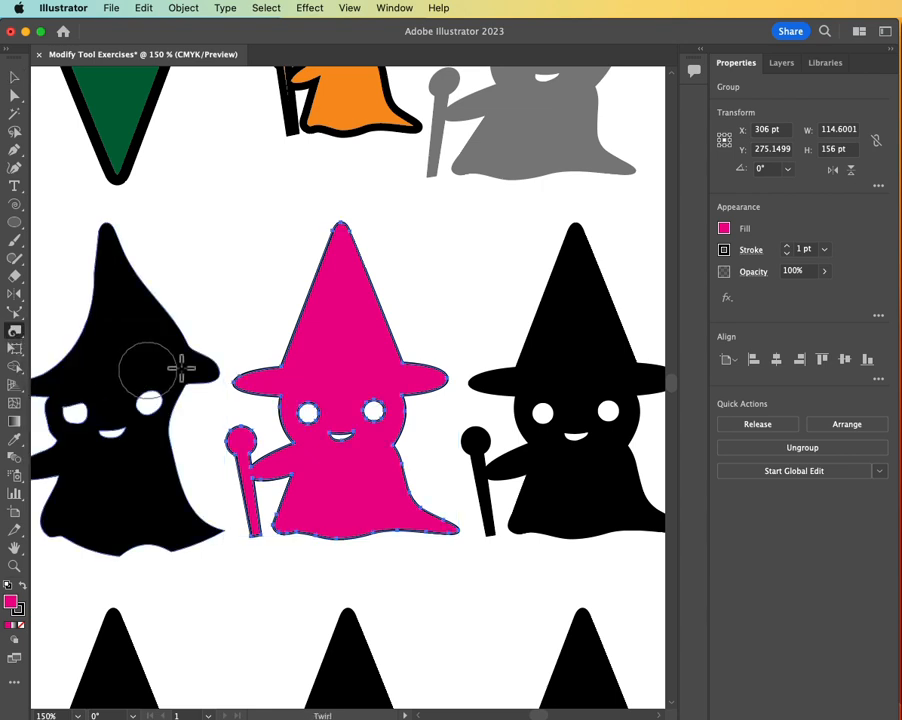
{"action": "left_click", "coordinate": [301, 297]}
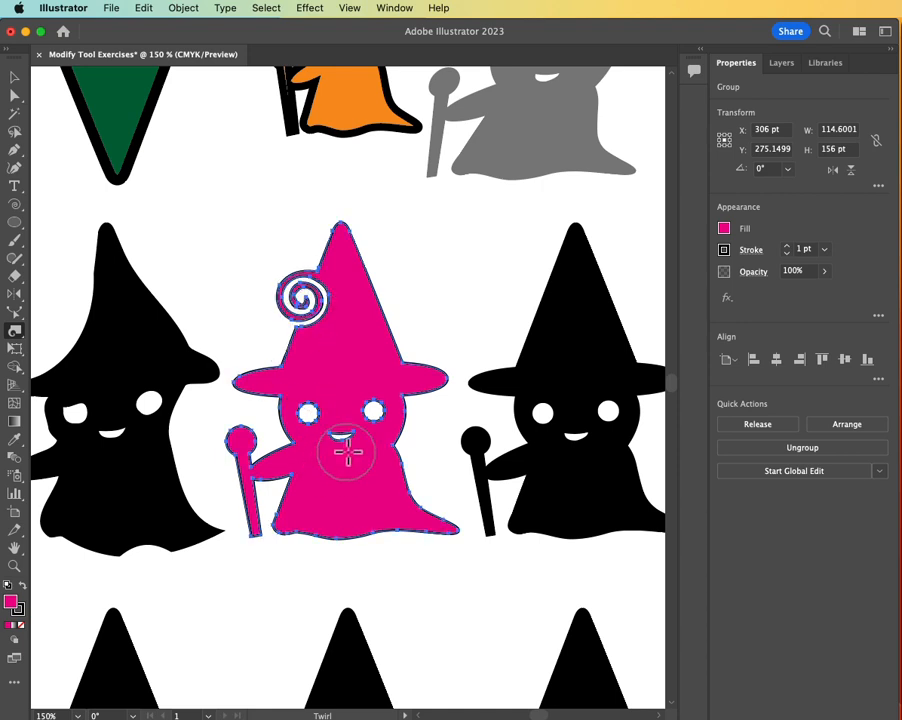
{"action": "left_click", "coordinate": [388, 346]}
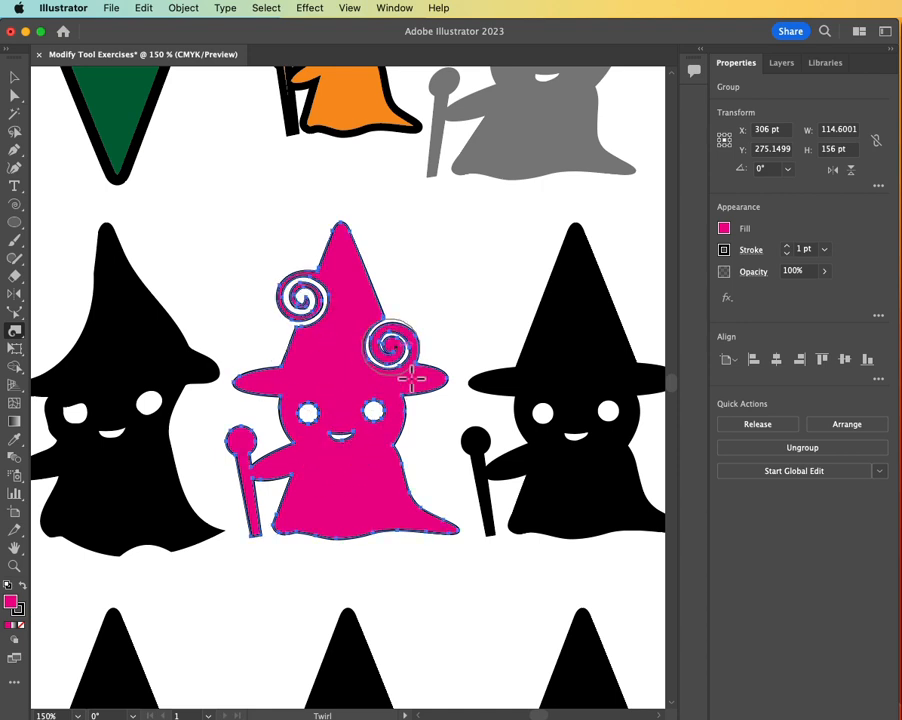
{"action": "left_click", "coordinate": [437, 527]}
{"action": "left_click_drag", "start_coordinate": [437, 527], "coordinate": [434, 526]}
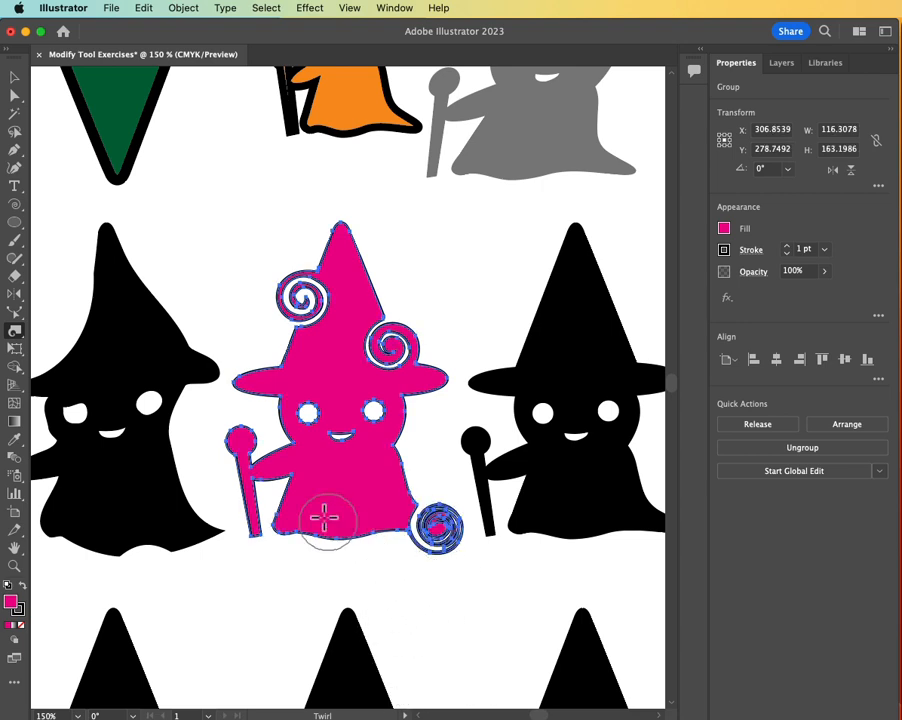
Review the Twirl tool options, then twirl a large spiral into the magenta wizard's lower left hem with a much bigger brush.
{"action": "double_click", "coordinate": [14, 334]}
{"action": "left_click_drag", "start_coordinate": [519, 194], "coordinate": [499, 121]}
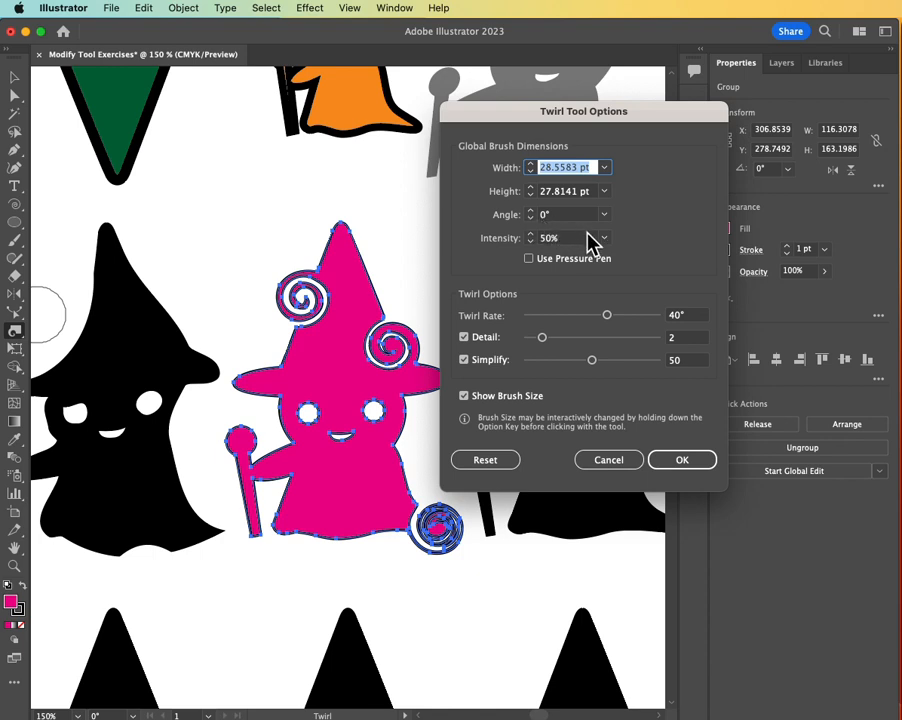
{"action": "left_click", "coordinate": [672, 461]}
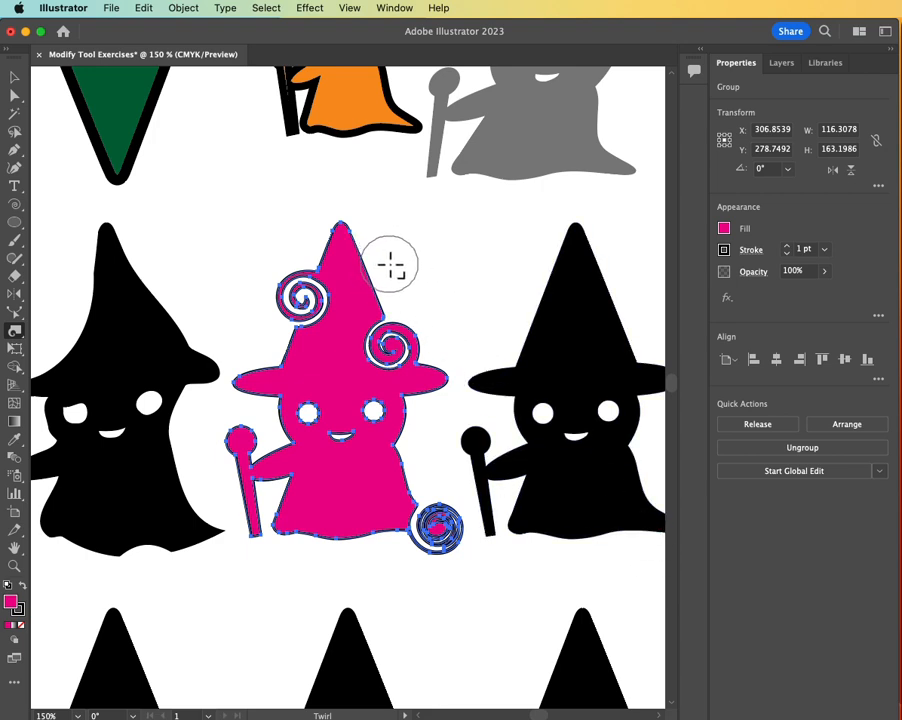
{"action": "mouse_move", "coordinate": [391, 266]}
{"action": "left_mouse_down"}
{"action": "mouse_move", "coordinate": [403, 276]}
{"action": "mouse_move", "coordinate": [430, 237]}
{"action": "left_mouse_up"}
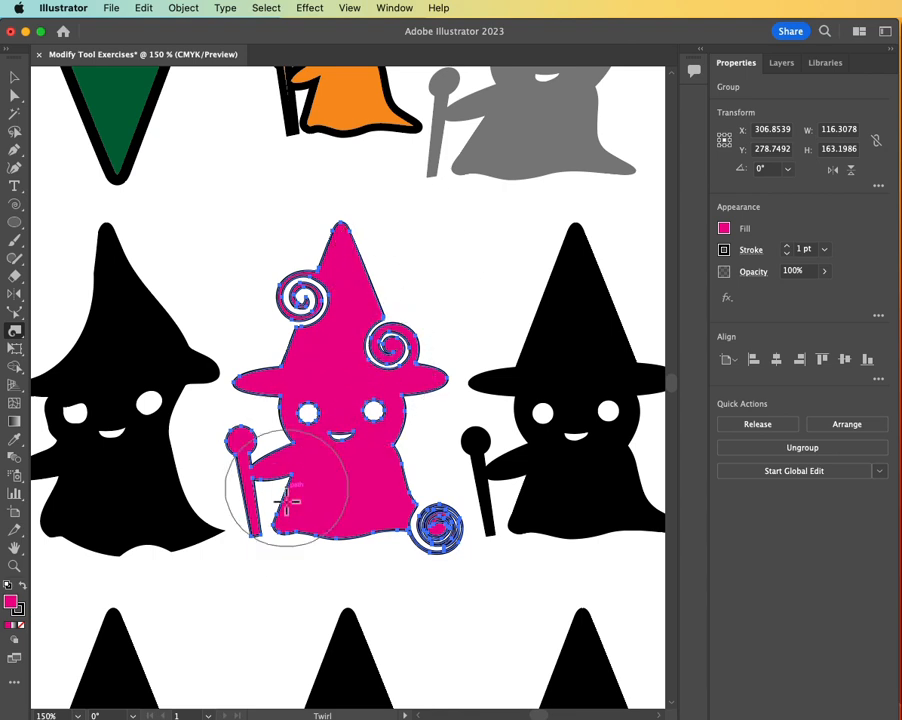
{"action": "left_click_drag", "start_coordinate": [284, 514], "coordinate": [286, 518]}
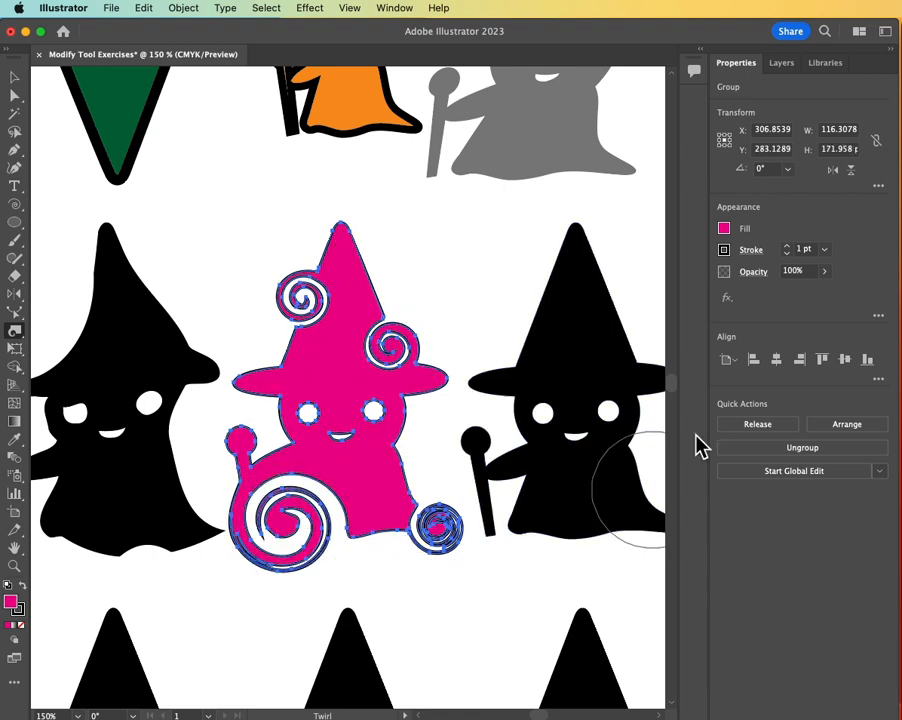
Give the fourth wizard in the second row a purple fill and a 2 pt black stroke.
{"action": "key", "text": "space"}
{"action": "mouse_move", "coordinate": [403, 424]}
{"action": "left_mouse_down"}
{"action": "mouse_move", "coordinate": [256, 416]}
{"action": "mouse_move", "coordinate": [208, 436]}
{"action": "left_mouse_up"}
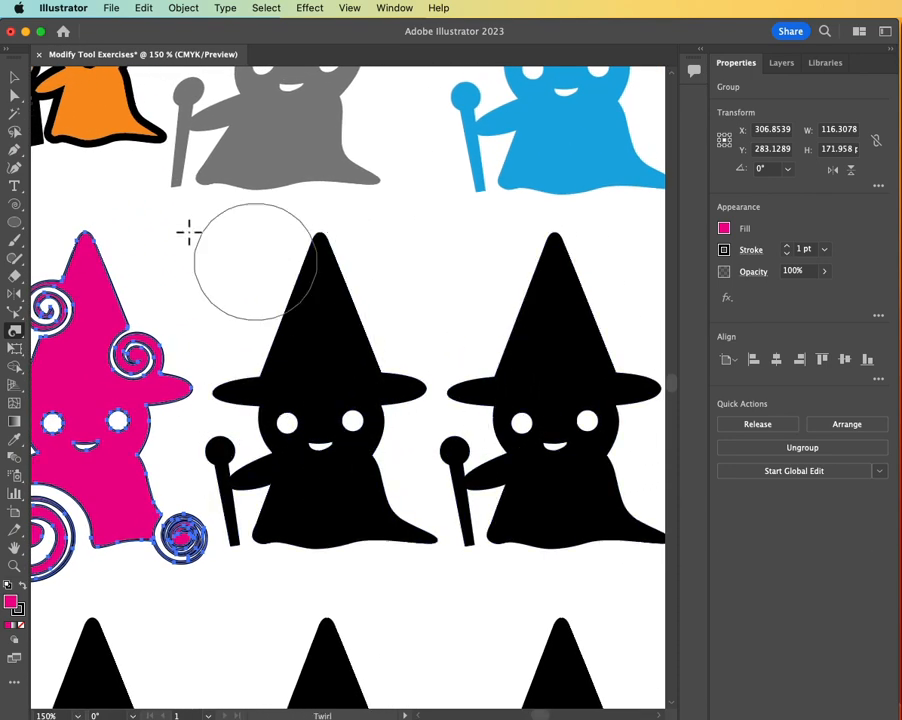
{"action": "left_click", "coordinate": [13, 77]}
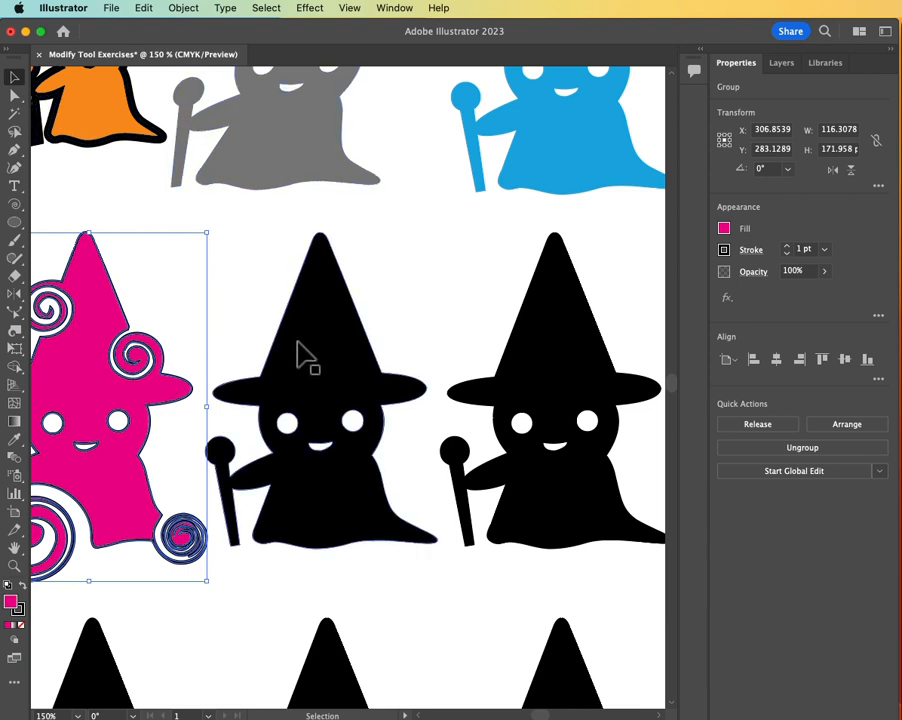
{"action": "left_click", "coordinate": [390, 418]}
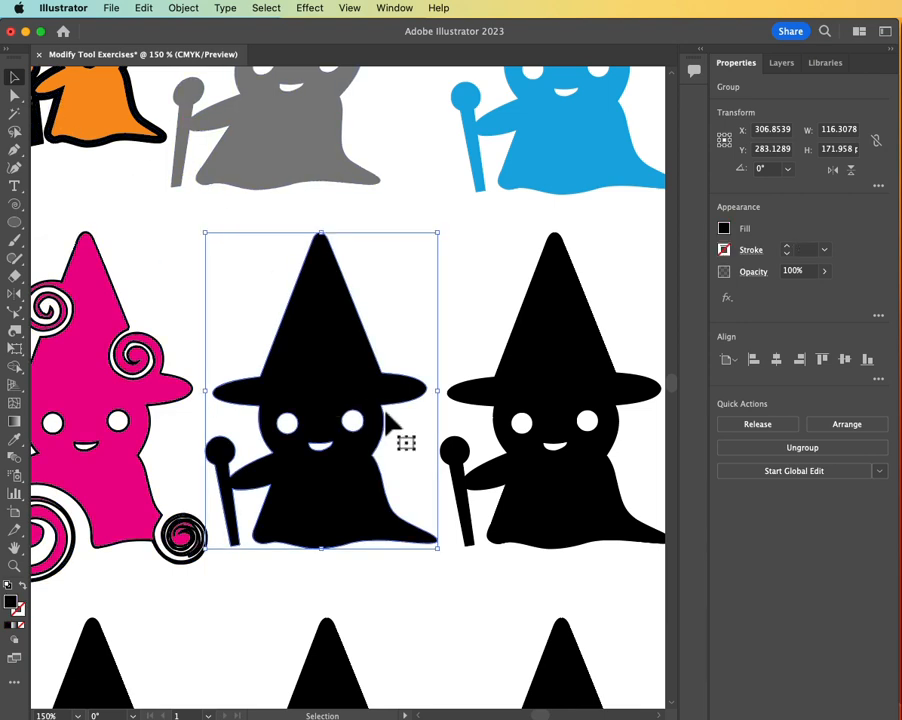
{"action": "left_click", "coordinate": [724, 229]}
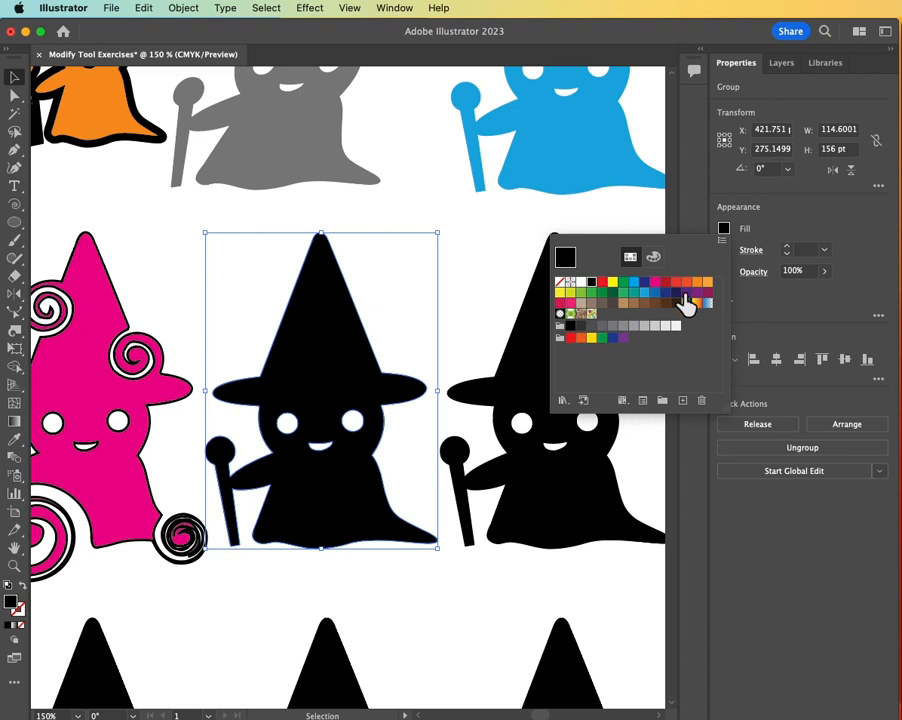
{"action": "left_click", "coordinate": [686, 302]}
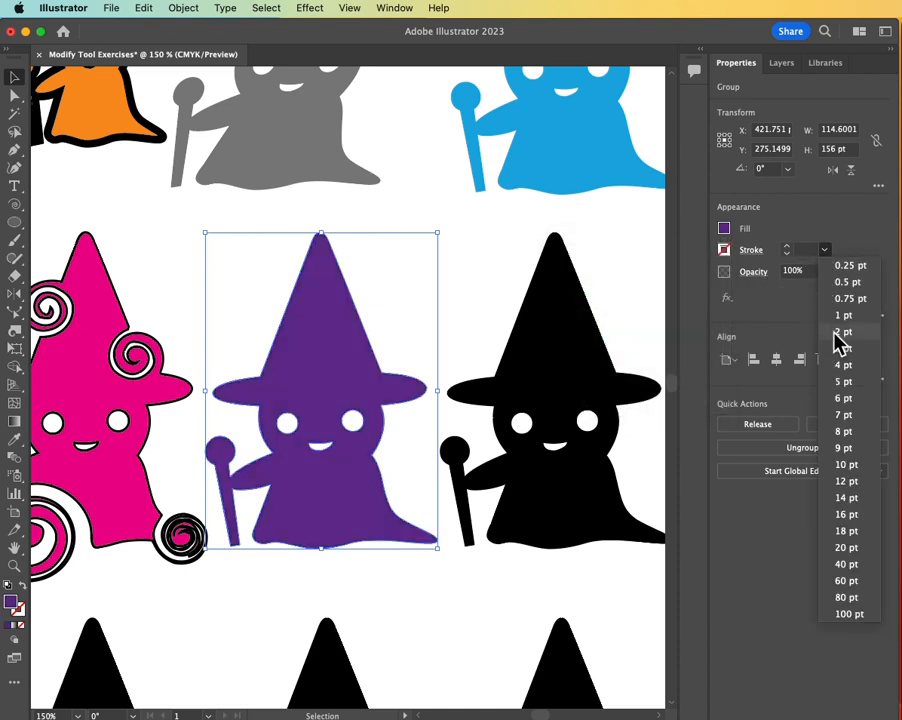
{"action": "left_click", "coordinate": [835, 332]}
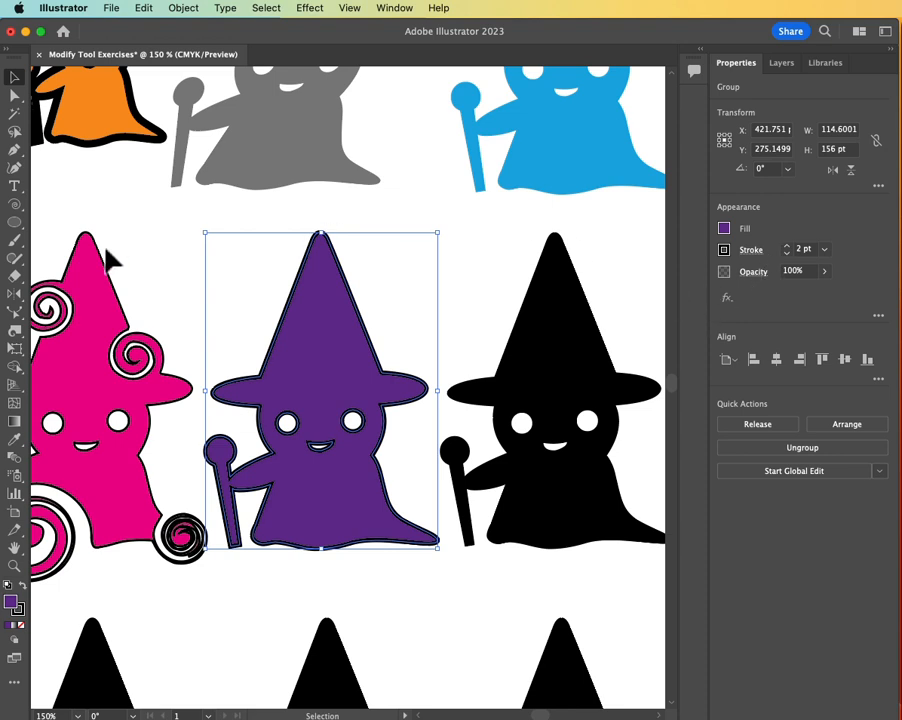
Pinch the purple wizard's hat sides and robe hem inward freehand with the Pucker tool.
{"action": "mouse_move", "coordinate": [16, 336]}
{"action": "left_mouse_down"}
{"action": "mouse_move", "coordinate": [24, 366]}
{"action": "mouse_move", "coordinate": [78, 386]}
{"action": "left_mouse_up"}
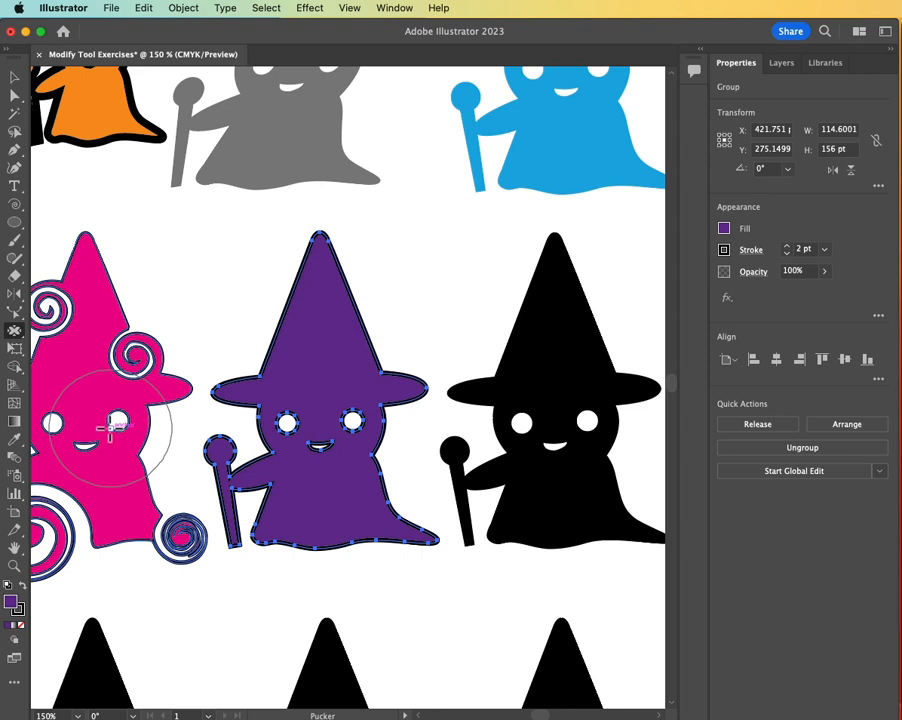
{"action": "mouse_move", "coordinate": [110, 428]}
{"action": "left_mouse_down"}
{"action": "mouse_move", "coordinate": [126, 388]}
{"action": "mouse_move", "coordinate": [152, 393]}
{"action": "mouse_move", "coordinate": [196, 380]}
{"action": "left_mouse_up"}
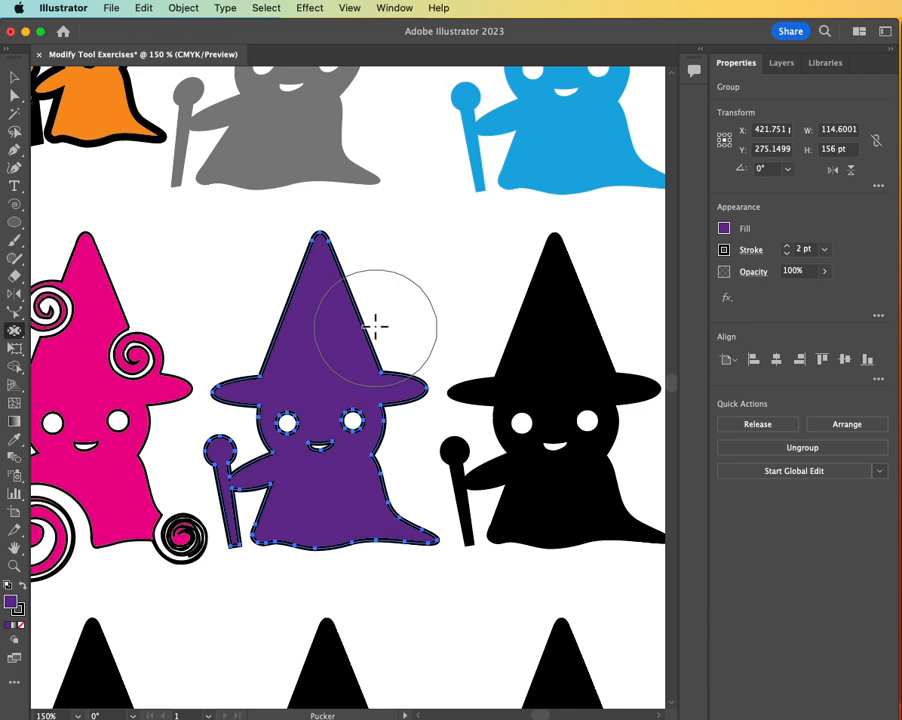
{"action": "mouse_move", "coordinate": [364, 331]}
{"action": "left_mouse_down"}
{"action": "mouse_move", "coordinate": [352, 328]}
{"action": "mouse_move", "coordinate": [268, 371]}
{"action": "left_mouse_up"}
{"action": "mouse_move", "coordinate": [252, 534]}
{"action": "left_mouse_down"}
{"action": "mouse_move", "coordinate": [254, 543]}
{"action": "mouse_move", "coordinate": [280, 527]}
{"action": "mouse_move", "coordinate": [276, 548]}
{"action": "mouse_move", "coordinate": [298, 519]}
{"action": "mouse_move", "coordinate": [288, 533]}
{"action": "left_mouse_up"}
{"action": "mouse_move", "coordinate": [349, 540]}
{"action": "left_mouse_down"}
{"action": "mouse_move", "coordinate": [374, 539]}
{"action": "mouse_move", "coordinate": [360, 529]}
{"action": "mouse_move", "coordinate": [356, 539]}
{"action": "mouse_move", "coordinate": [304, 545]}
{"action": "left_mouse_up"}
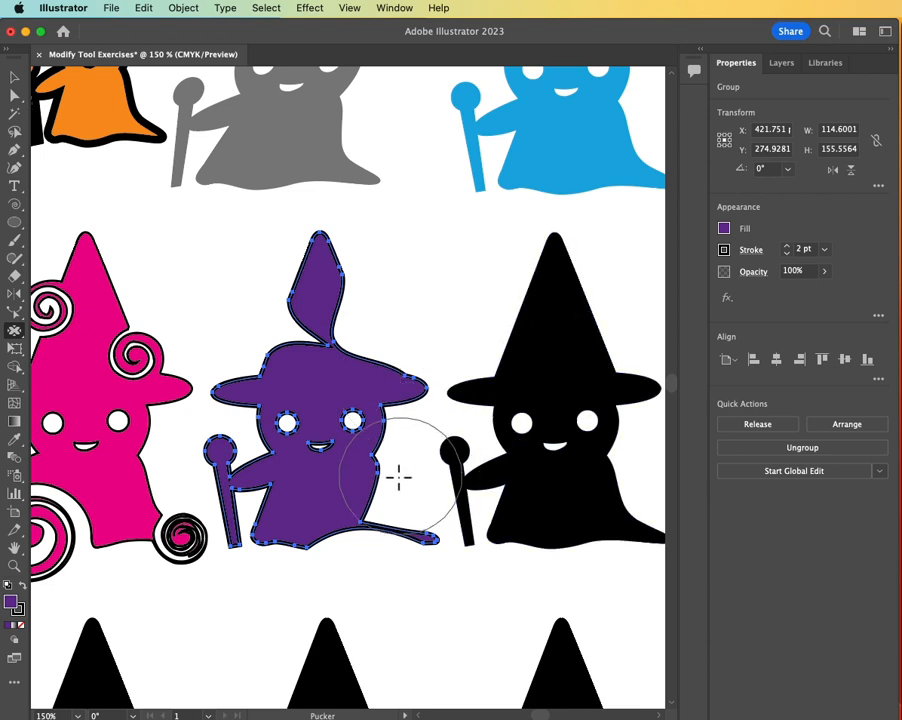
Try puckering the robe's right side and the hat's lower left side near the brim, undoing each stroke.
{"action": "mouse_move", "coordinate": [409, 481]}
{"action": "left_mouse_down"}
{"action": "mouse_move", "coordinate": [370, 469]}
{"action": "mouse_move", "coordinate": [373, 490]}
{"action": "left_mouse_up"}
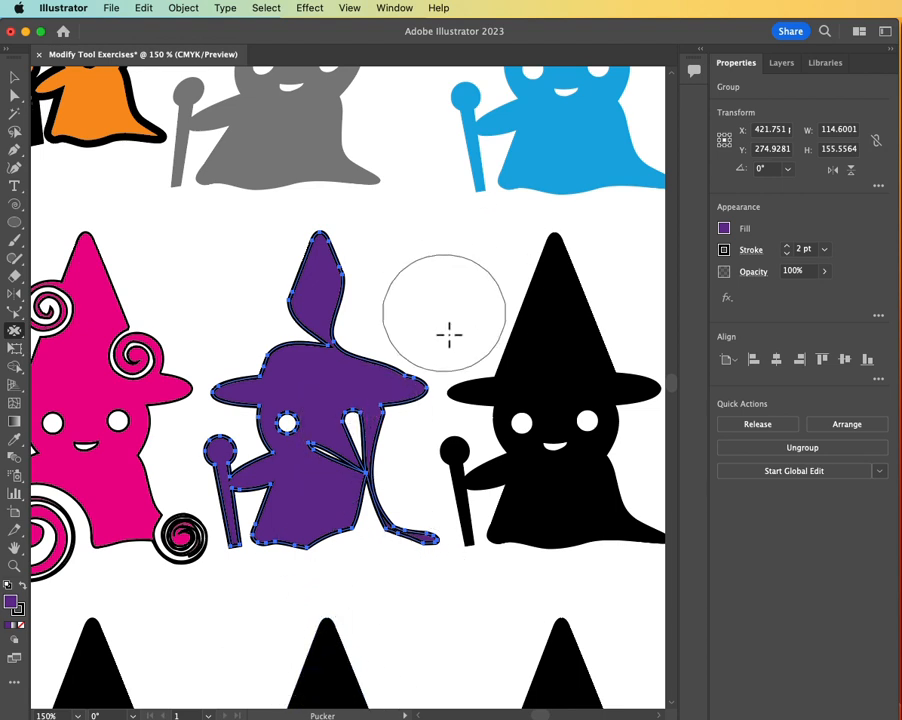
{"action": "key", "text": "super+z"}
{"action": "left_click_drag", "start_coordinate": [266, 352], "coordinate": [362, 471]}
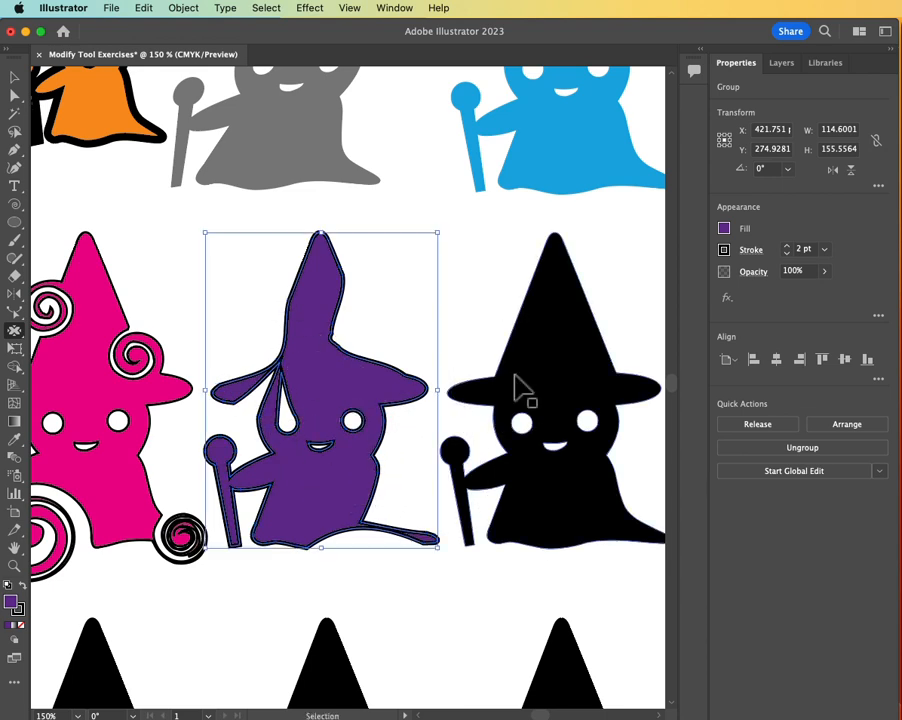
{"action": "key", "text": "super+z"}
{"action": "mouse_move", "coordinate": [272, 350]}
{"action": "left_mouse_down"}
{"action": "mouse_move", "coordinate": [276, 358]}
{"action": "mouse_move", "coordinate": [258, 368]}
{"action": "mouse_move", "coordinate": [268, 368]}
{"action": "mouse_move", "coordinate": [268, 430]}
{"action": "left_mouse_up"}
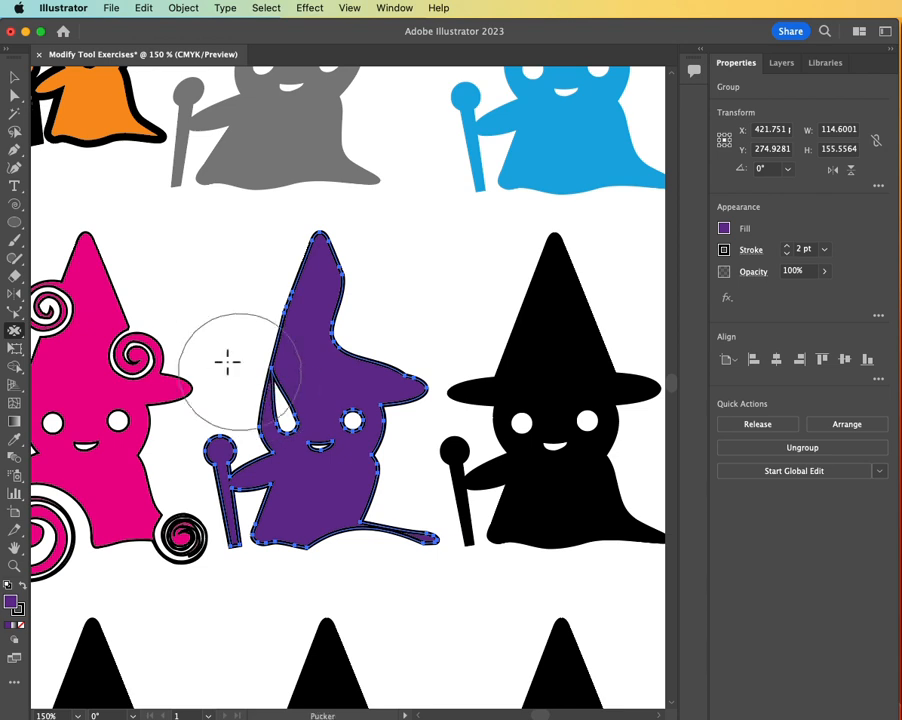
{"action": "key", "text": "super+z"}
Pucker the purple wizard's right brim where it meets the hat, pulling the eye below up into a teardrop.
{"action": "left_click_drag", "start_coordinate": [355, 368], "coordinate": [360, 358]}
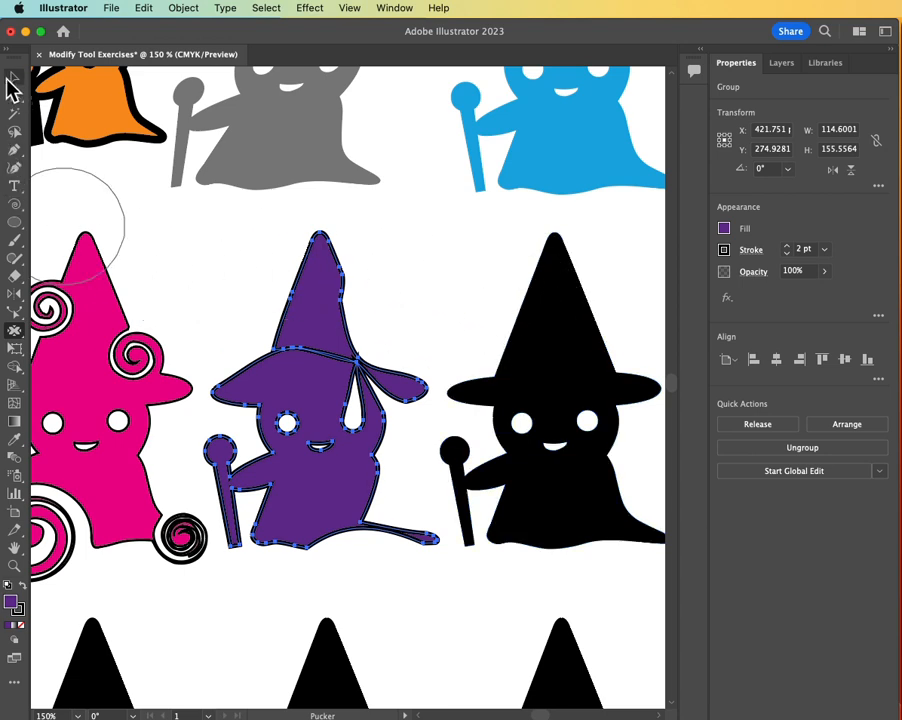
Give the fifth wizard in the second row a light orange fill and a 3 pt black stroke.
{"action": "left_click", "coordinate": [12, 80]}
{"action": "left_click", "coordinate": [556, 455]}
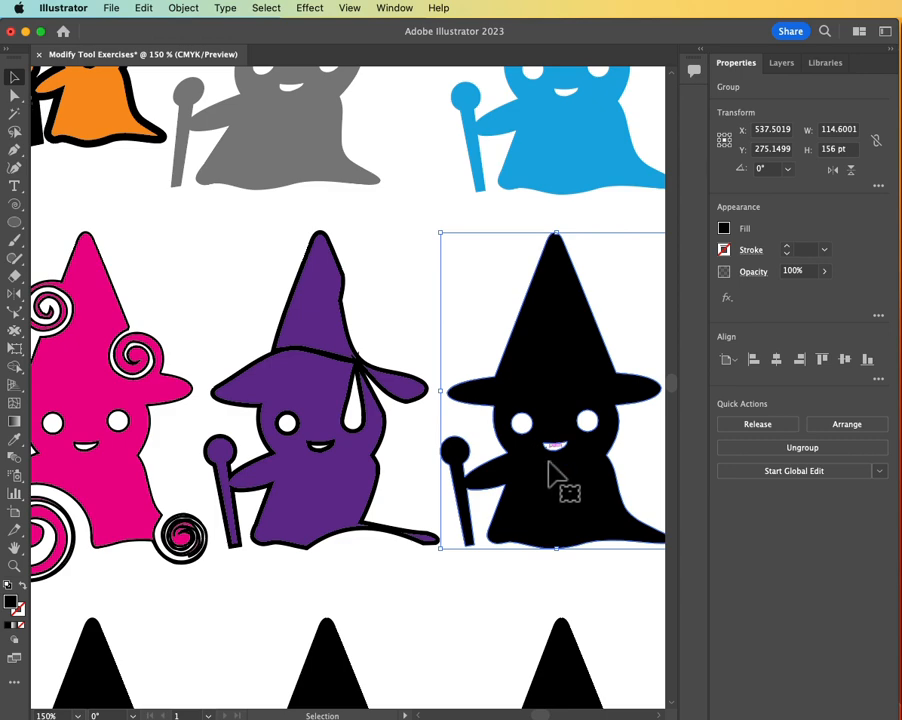
{"action": "scroll", "coordinate": [547, 463], "scroll_direction": "right", "scroll_amount": 5}
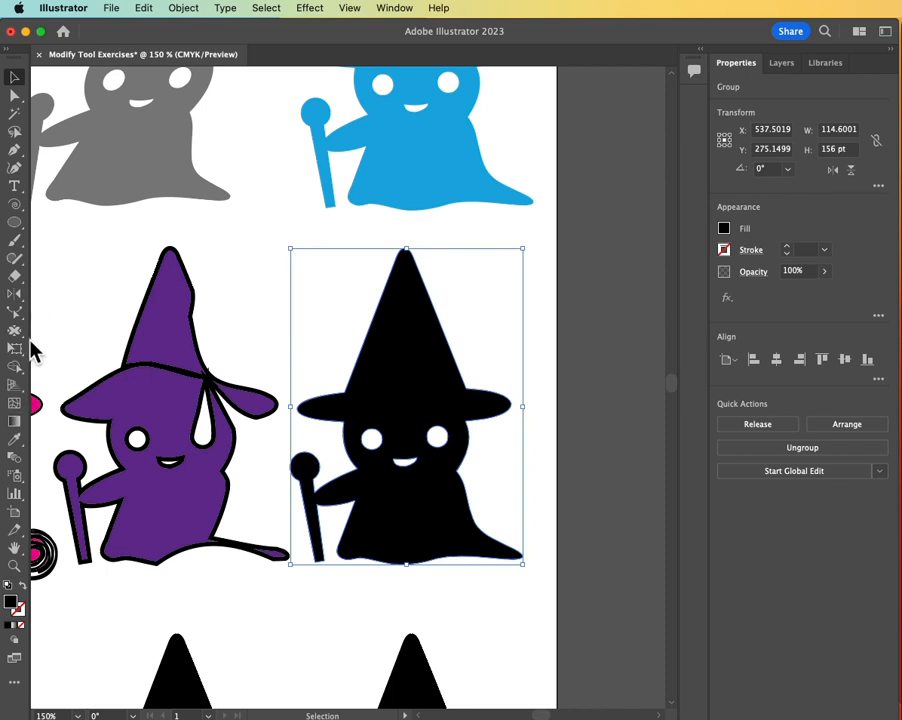
{"action": "mouse_move", "coordinate": [16, 338]}
{"action": "left_mouse_down"}
{"action": "mouse_move", "coordinate": [14, 356]}
{"action": "mouse_move", "coordinate": [92, 412]}
{"action": "mouse_move", "coordinate": [76, 406]}
{"action": "left_mouse_up"}
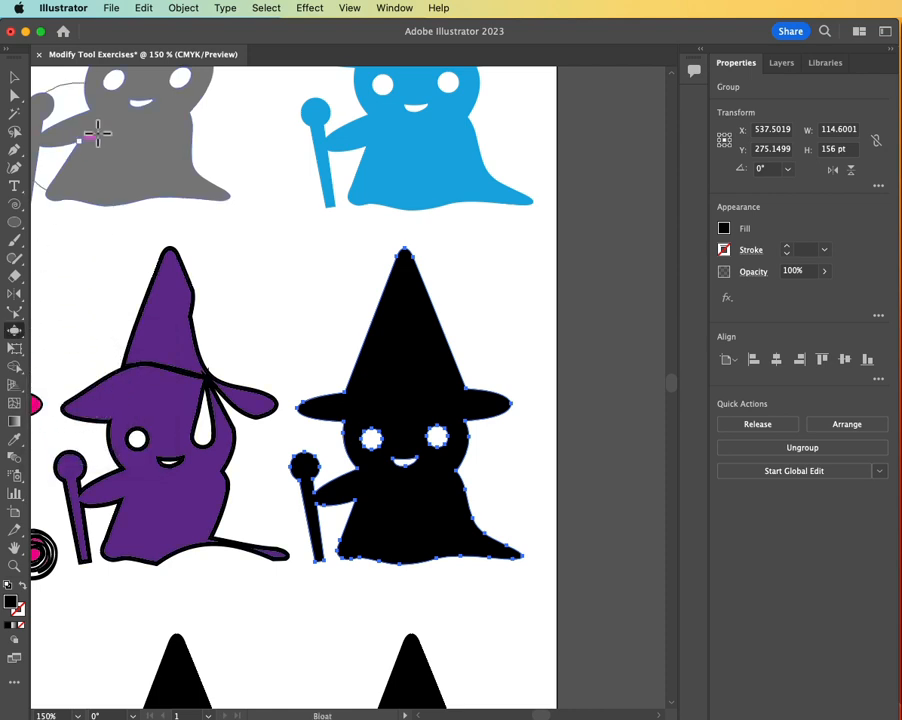
{"action": "left_click", "coordinate": [14, 77]}
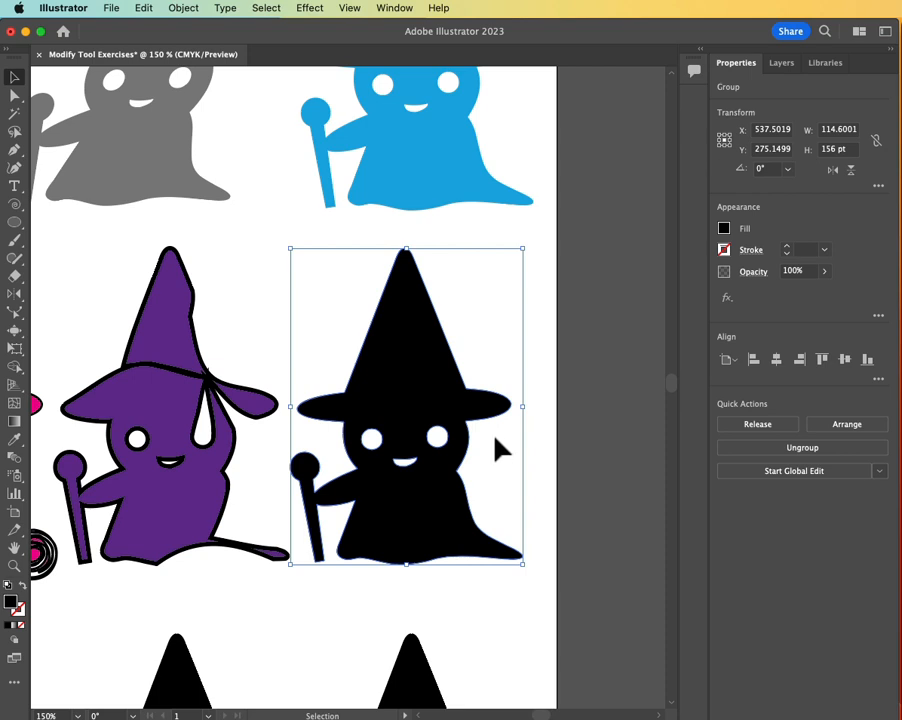
{"action": "left_click", "coordinate": [723, 231]}
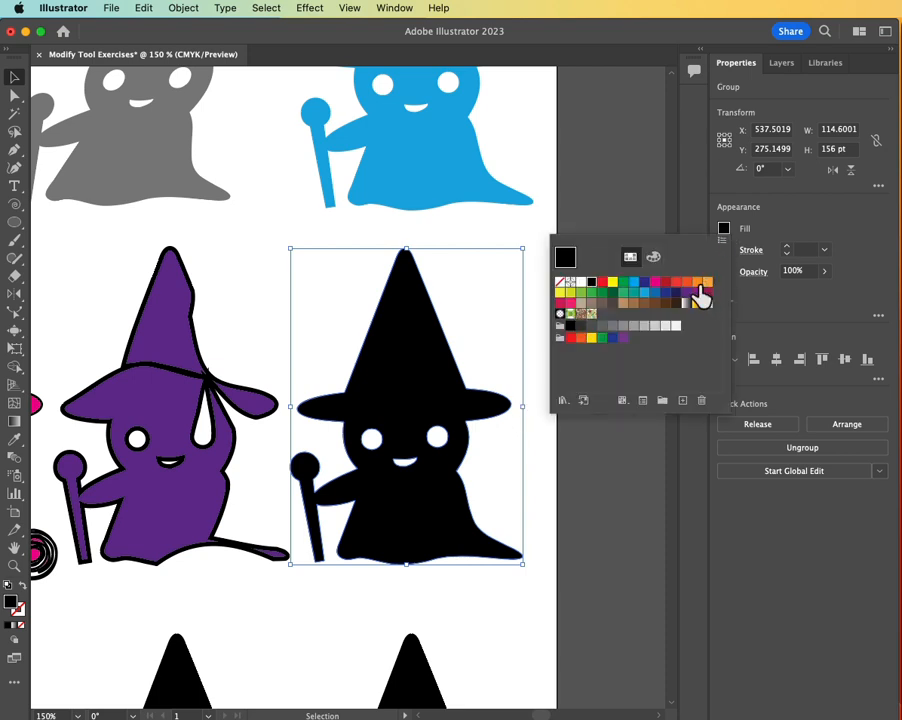
{"action": "left_click", "coordinate": [708, 285]}
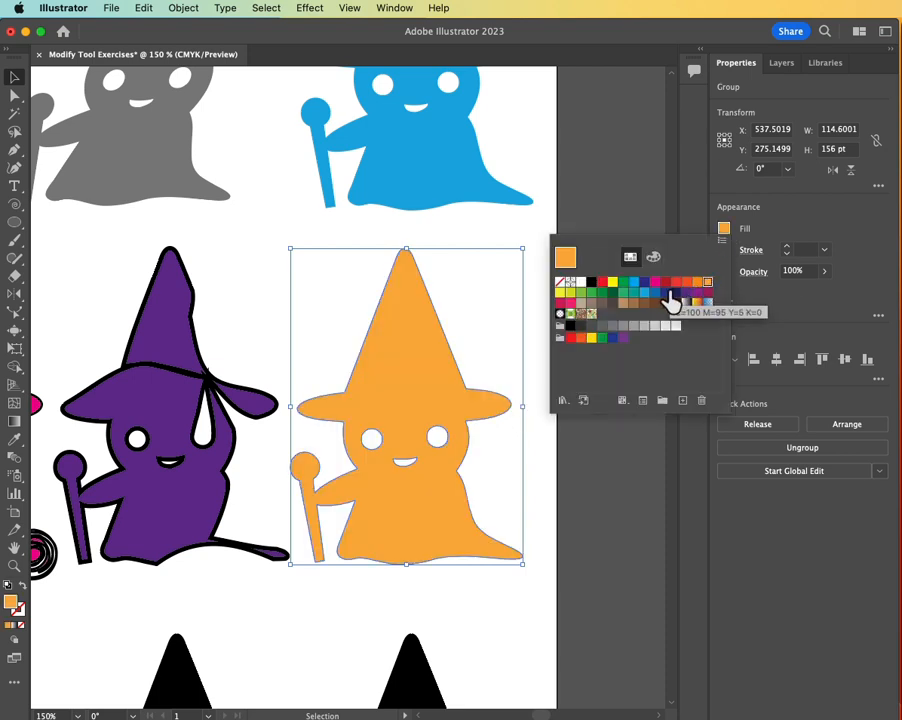
{"action": "left_click", "coordinate": [823, 251]}
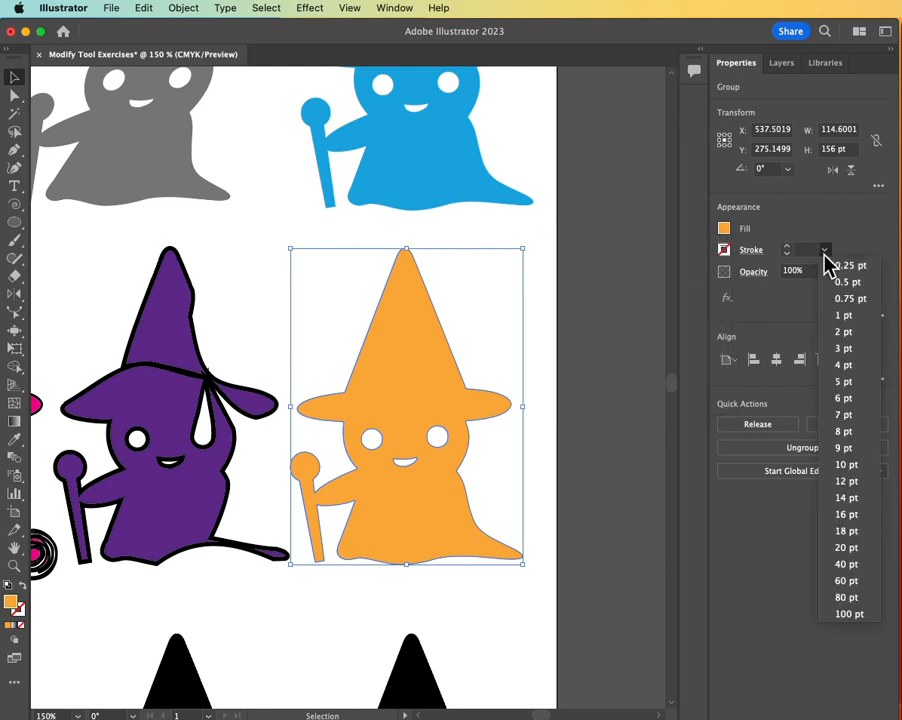
{"action": "left_click", "coordinate": [841, 349]}
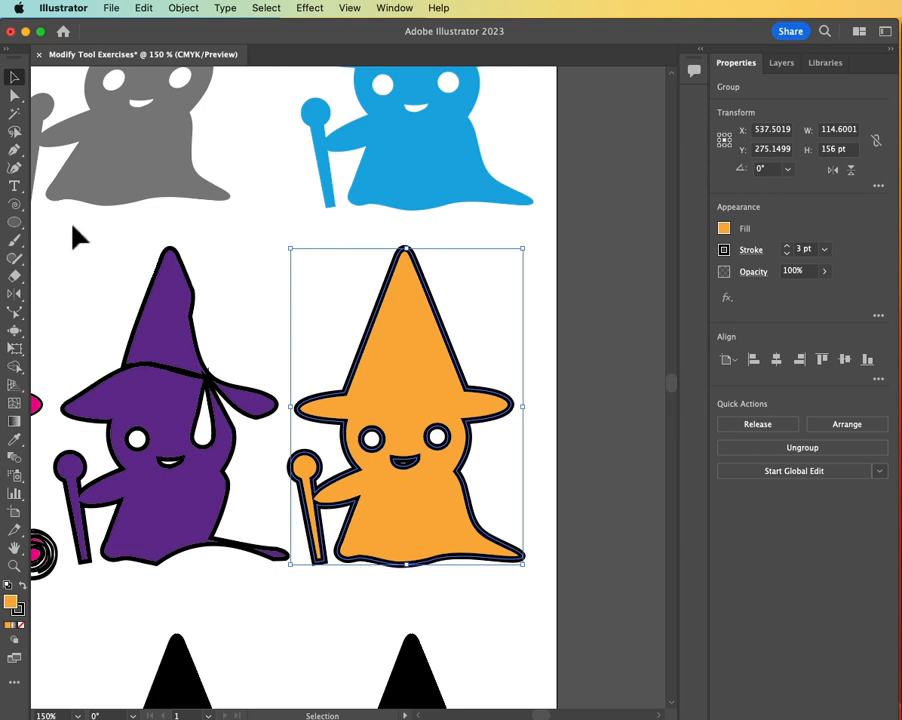
Bulge both sides of the orange wizard's hat outward into round lobes with the Bloat tool.
{"action": "left_click", "coordinate": [15, 336]}
{"action": "left_click", "coordinate": [15, 336]}
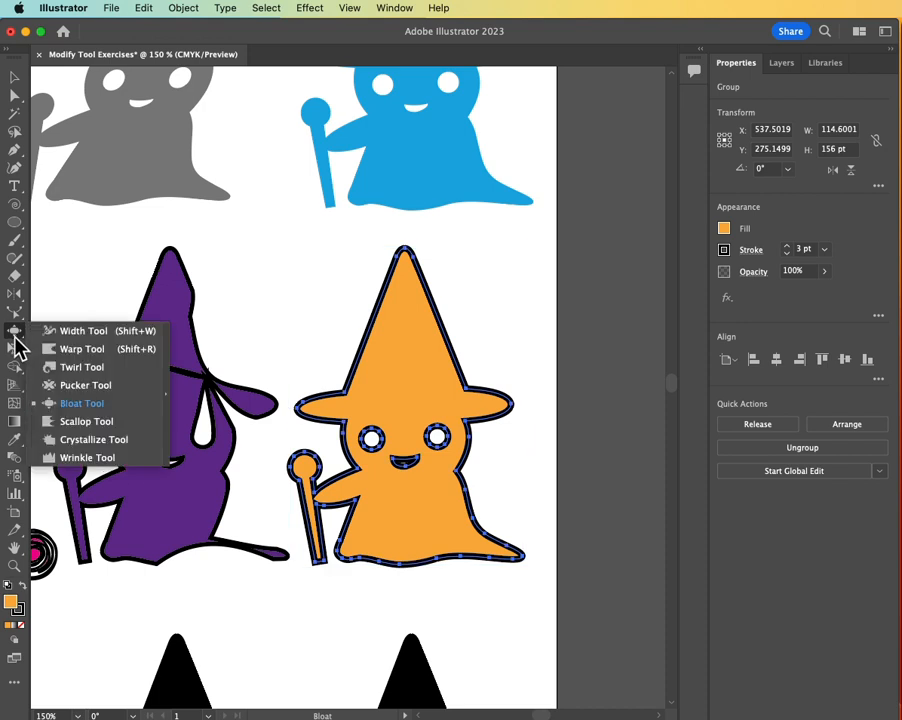
{"action": "left_click", "coordinate": [72, 403]}
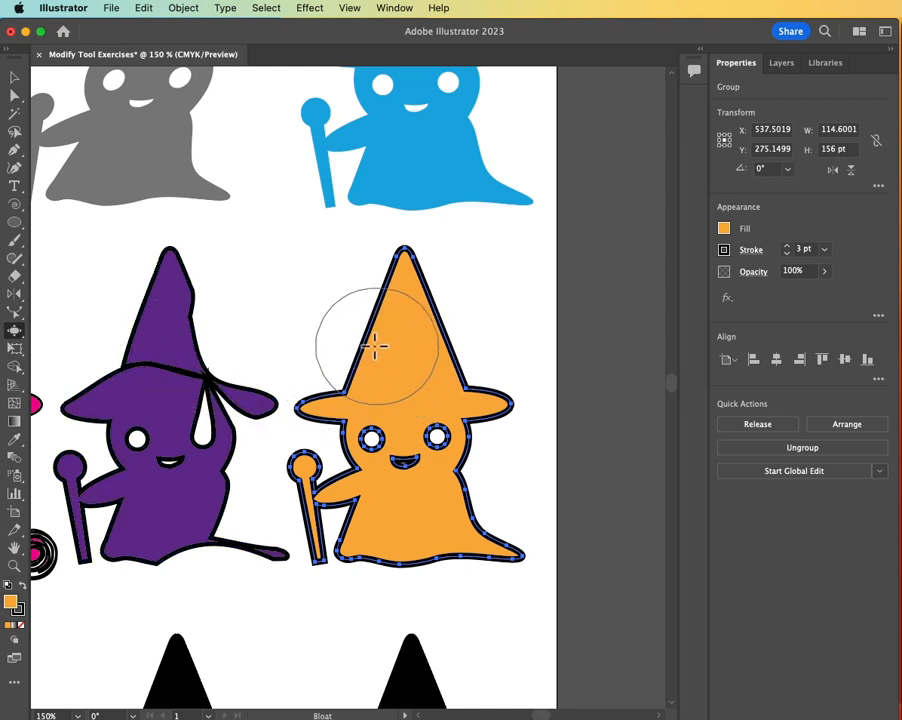
{"action": "mouse_move", "coordinate": [378, 348]}
{"action": "left_mouse_down"}
{"action": "mouse_move", "coordinate": [395, 364]}
{"action": "mouse_move", "coordinate": [435, 364]}
{"action": "mouse_move", "coordinate": [479, 348]}
{"action": "mouse_move", "coordinate": [484, 430]}
{"action": "left_mouse_up"}
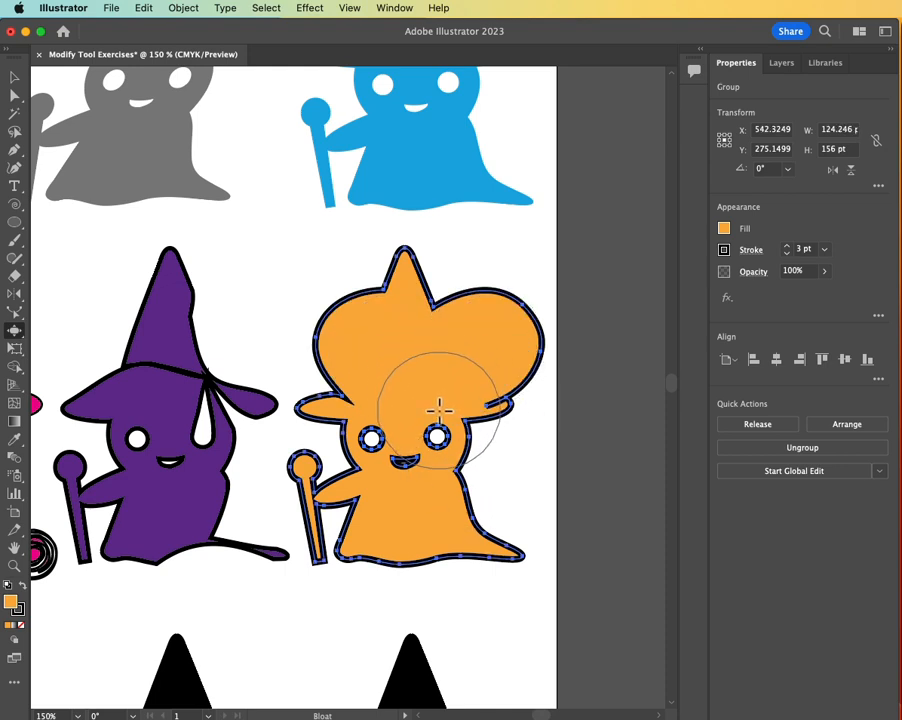
Reduce the Bloat brush to about half its size, try a stroke across the orange wizard's hat, and undo it.
{"action": "mouse_move", "coordinate": [529, 484]}
{"action": "left_mouse_down", "text": "alt"}
{"action": "mouse_move", "coordinate": [515, 482]}
{"action": "mouse_move", "coordinate": [500, 504]}
{"action": "mouse_move", "coordinate": [484, 482]}
{"action": "mouse_move", "coordinate": [502, 517]}
{"action": "left_mouse_up", "text": "alt"}
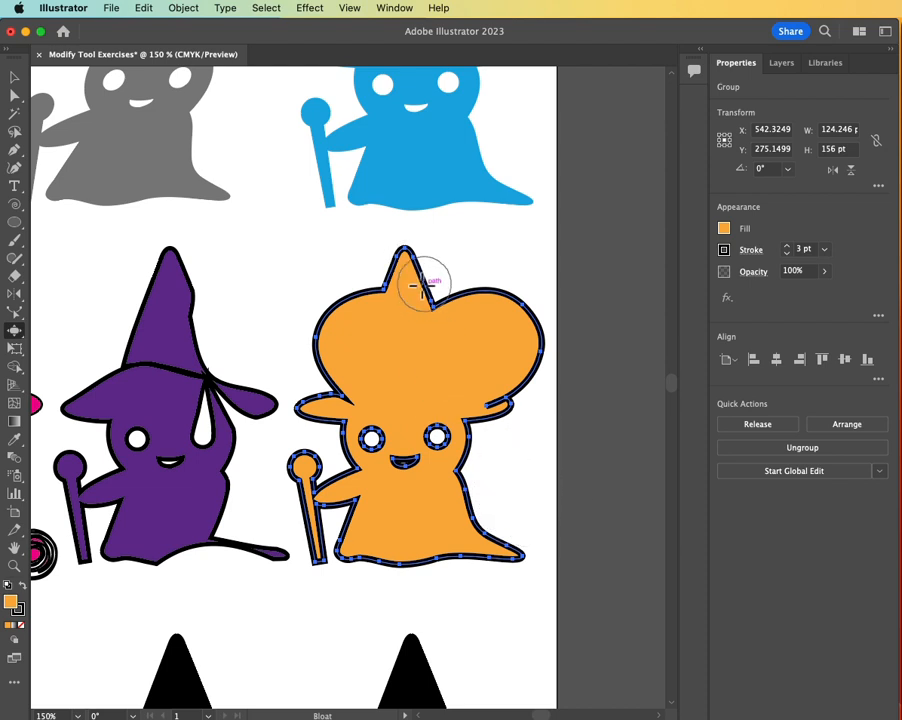
{"action": "left_click_drag", "start_coordinate": [448, 275], "coordinate": [361, 325]}
{"action": "key", "text": "super+z"}
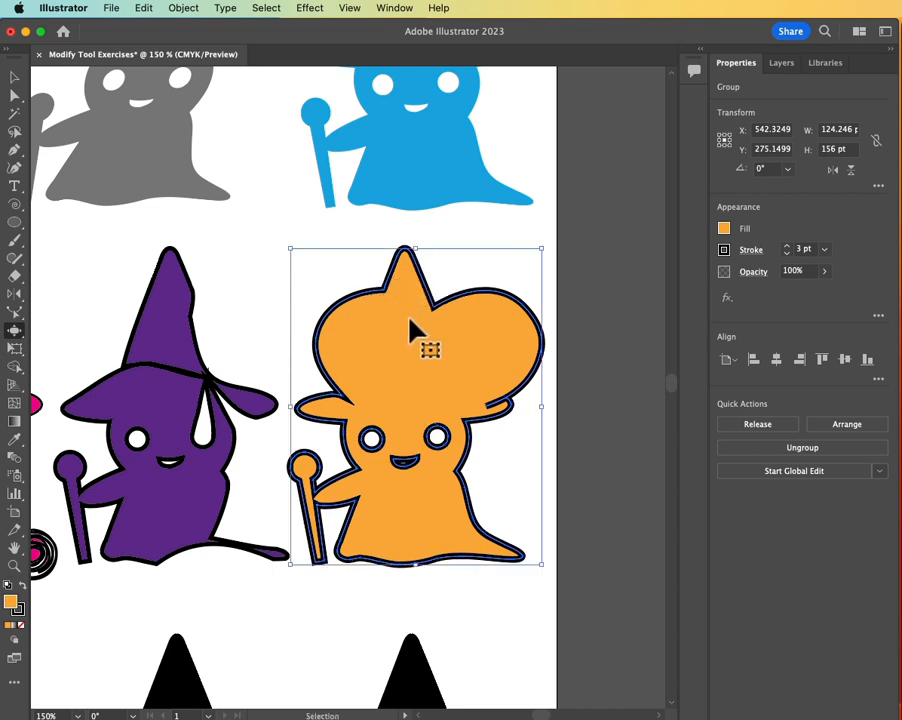
Bulge the upper sides of the orange wizard's hat and the right side of its robe into round lobes with the Bloat tool.
{"action": "mouse_move", "coordinate": [446, 287]}
{"action": "left_mouse_down"}
{"action": "mouse_move", "coordinate": [395, 316]}
{"action": "mouse_move", "coordinate": [405, 292]}
{"action": "mouse_move", "coordinate": [368, 268]}
{"action": "left_mouse_up"}
{"action": "mouse_move", "coordinate": [457, 567]}
{"action": "left_mouse_down"}
{"action": "mouse_move", "coordinate": [461, 514]}
{"action": "mouse_move", "coordinate": [493, 503]}
{"action": "left_mouse_up"}
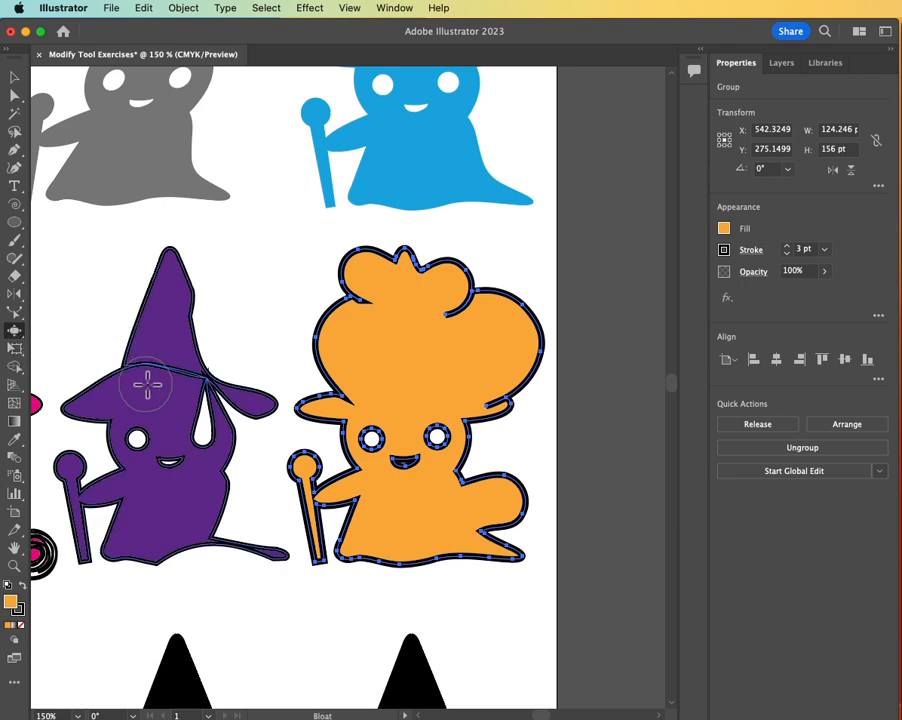
Give the first wizard in the third row a dark blue fill.
{"action": "key", "text": "super+0"}
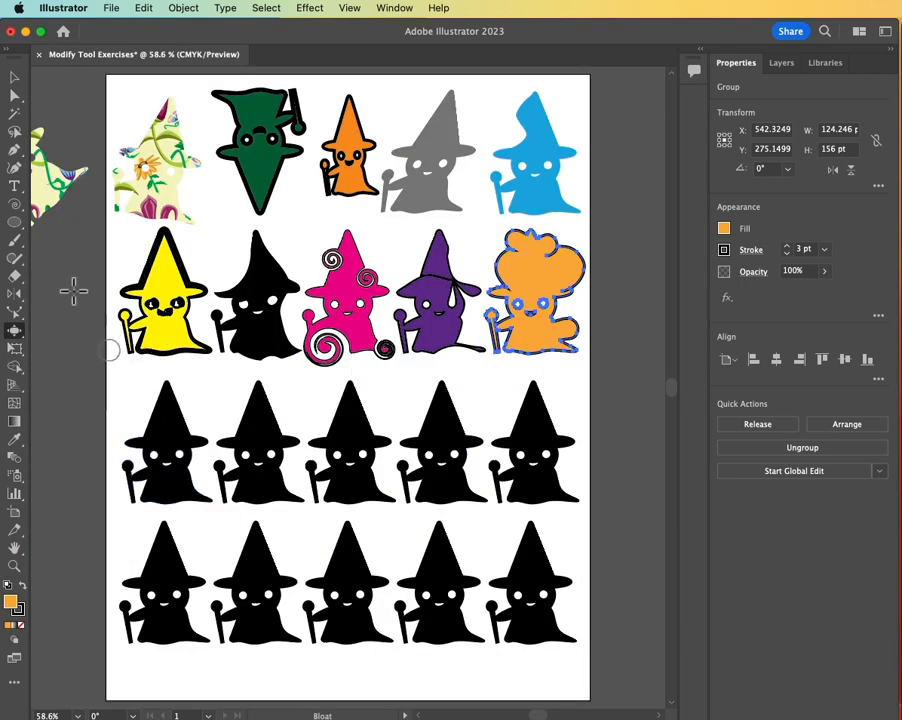
{"action": "left_click", "coordinate": [13, 78]}
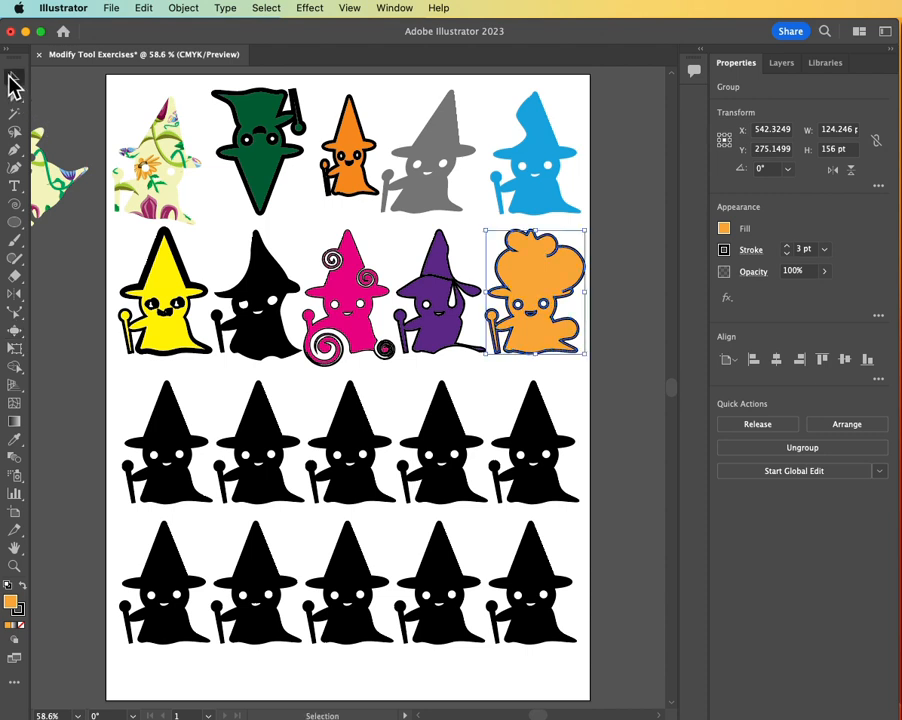
{"action": "left_click", "coordinate": [173, 440]}
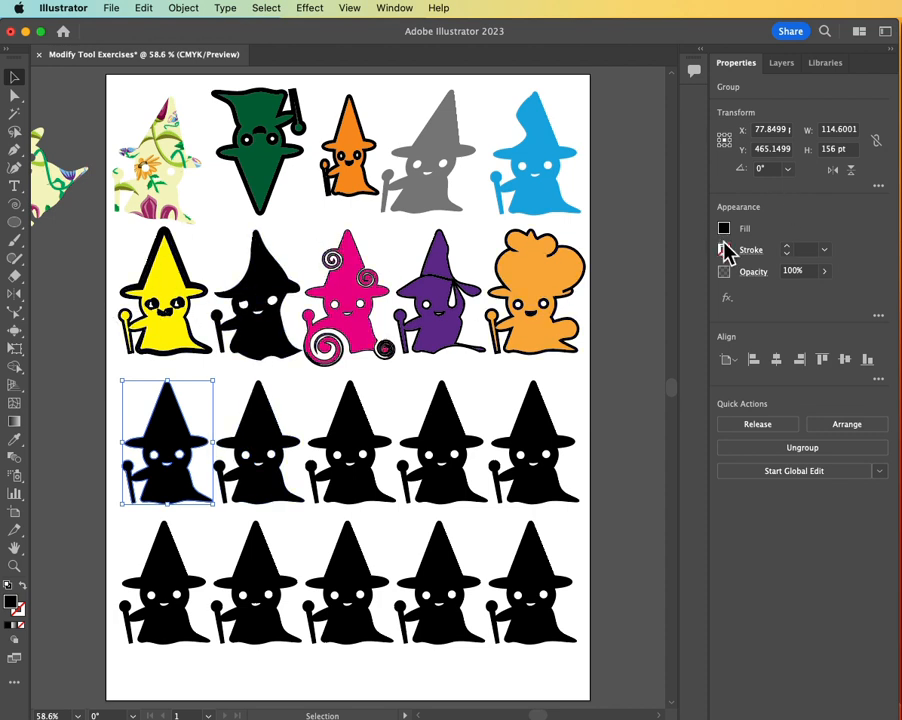
{"action": "left_click", "coordinate": [724, 230]}
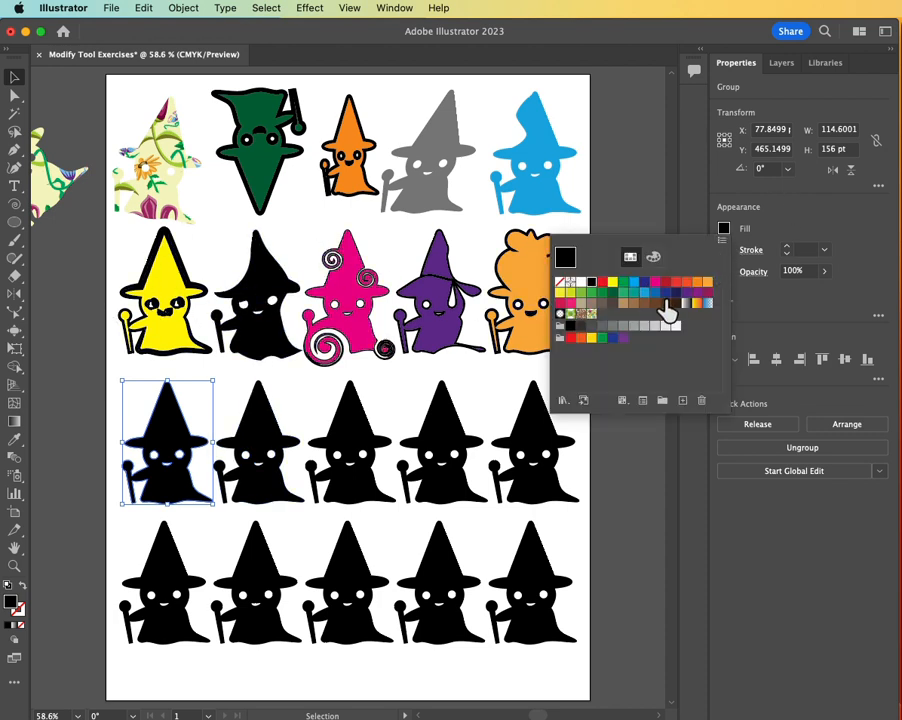
{"action": "left_click", "coordinate": [643, 284]}
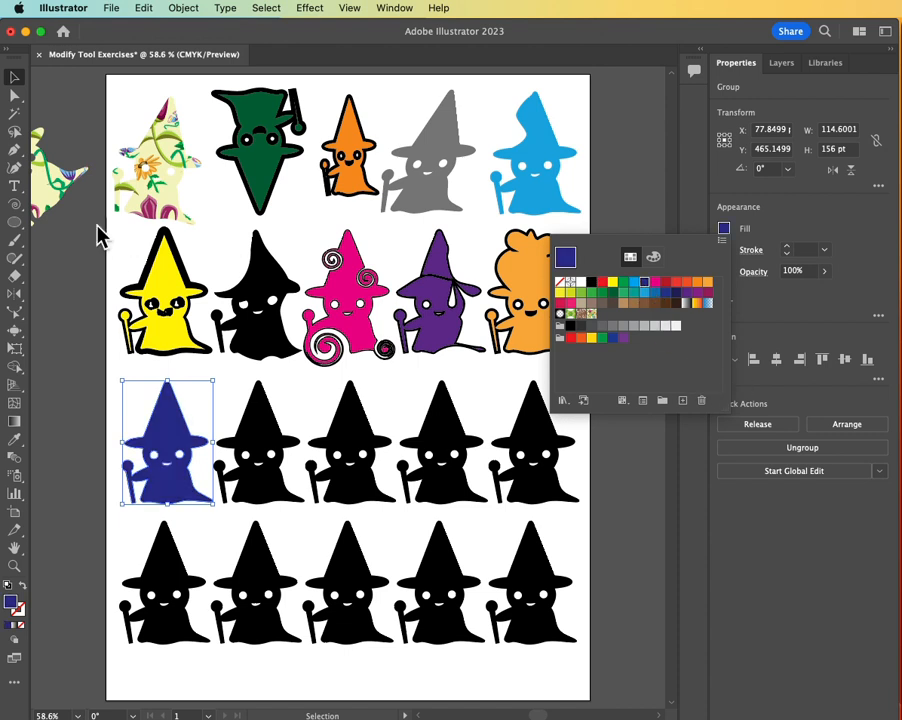
Apply Scallop tool strokes along the left and right edges of the blue wizard's hat.
{"action": "left_click", "coordinate": [15, 330]}
{"action": "left_click", "coordinate": [18, 338]}
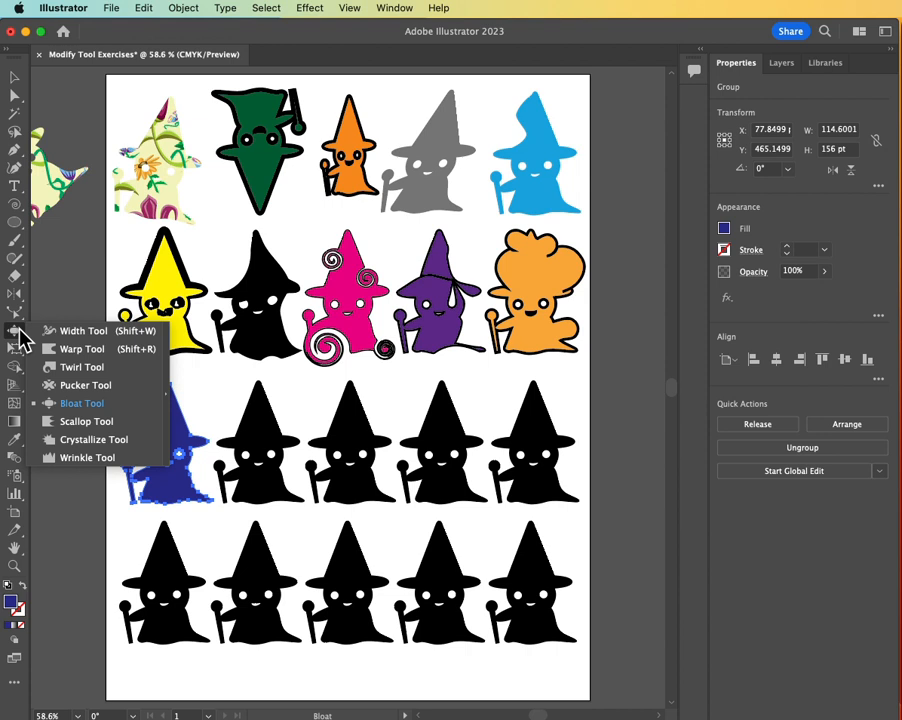
{"action": "left_click", "coordinate": [80, 421]}
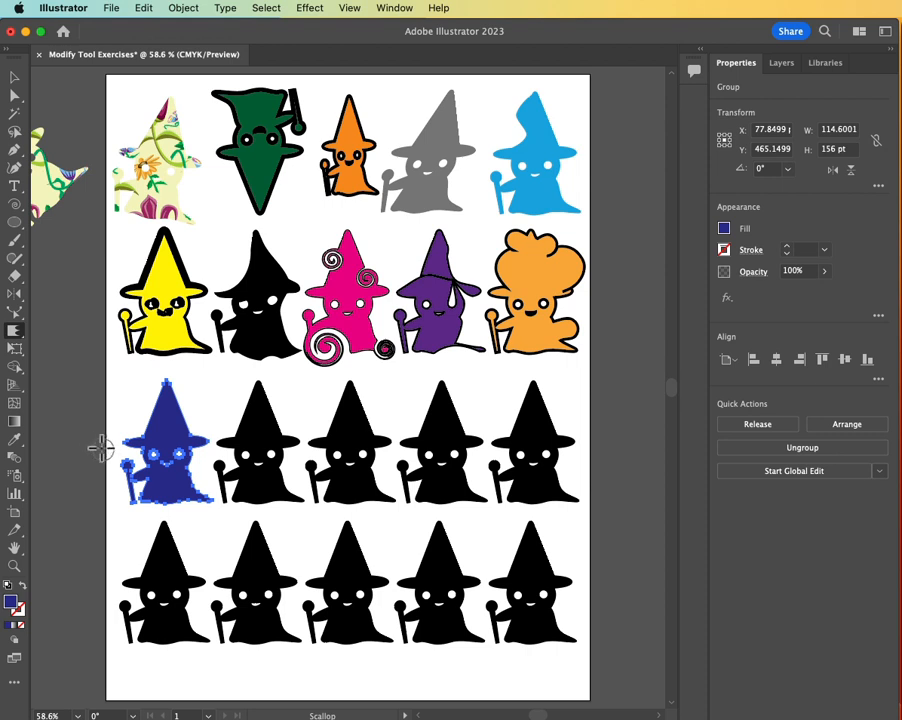
{"action": "left_click_drag", "start_coordinate": [146, 426], "coordinate": [154, 466]}
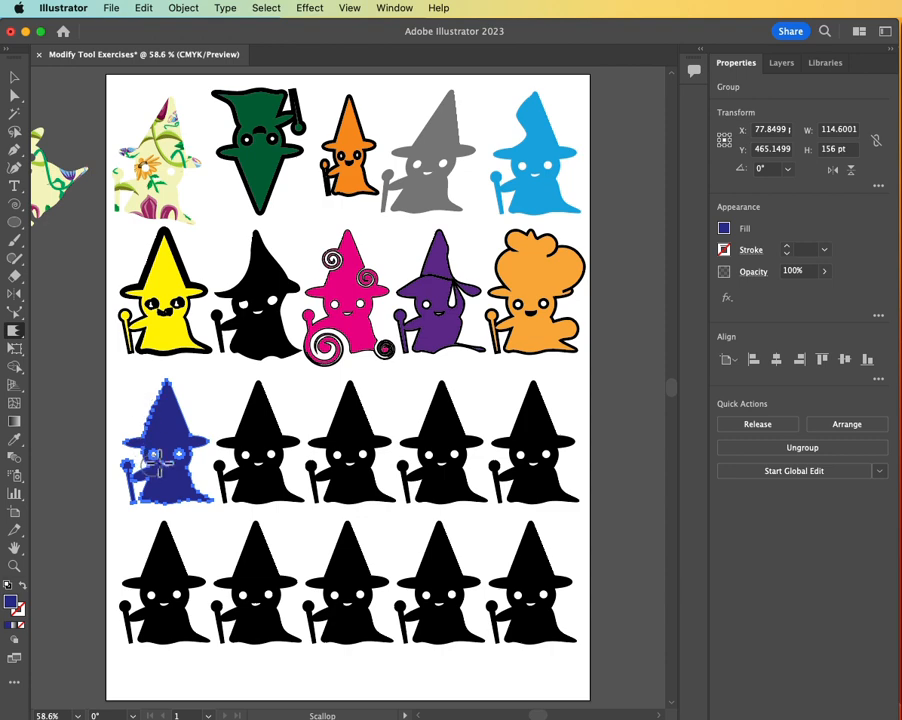
{"action": "left_click_drag", "start_coordinate": [169, 404], "coordinate": [193, 456]}
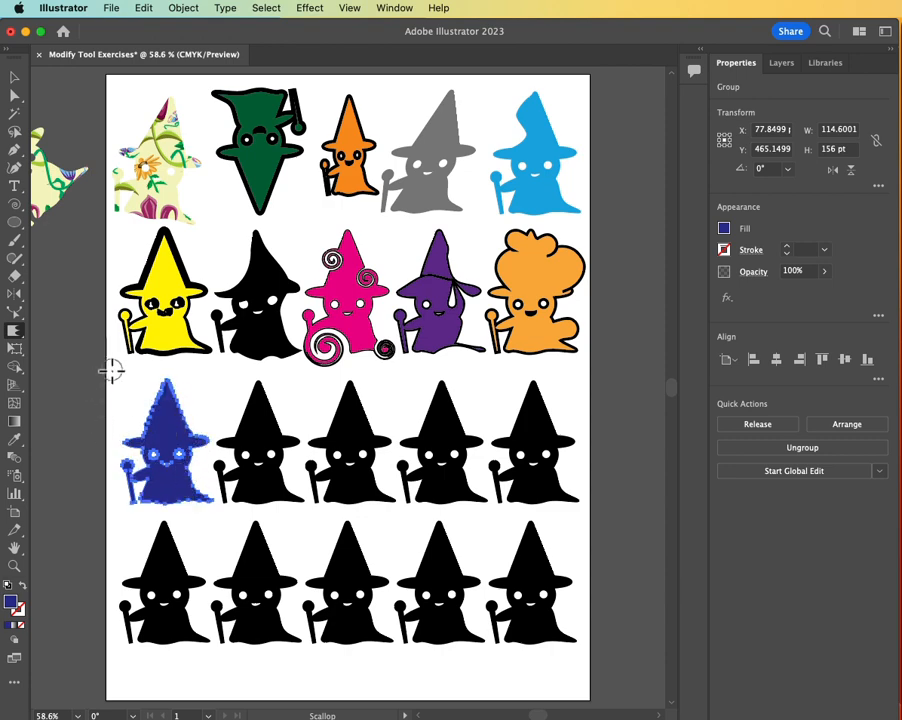
Extend the scalloping on the blue wizard's hat and scallop the lower right edge of its robe.
{"action": "key", "text": "super+equal"}
{"action": "key", "text": "super+equal"}
{"action": "key", "text": "super+equal"}
{"action": "mouse_move", "coordinate": [272, 385]}
{"action": "left_mouse_down"}
{"action": "mouse_move", "coordinate": [288, 372]}
{"action": "mouse_move", "coordinate": [405, 352]}
{"action": "mouse_move", "coordinate": [401, 284]}
{"action": "mouse_move", "coordinate": [420, 292]}
{"action": "left_mouse_up"}
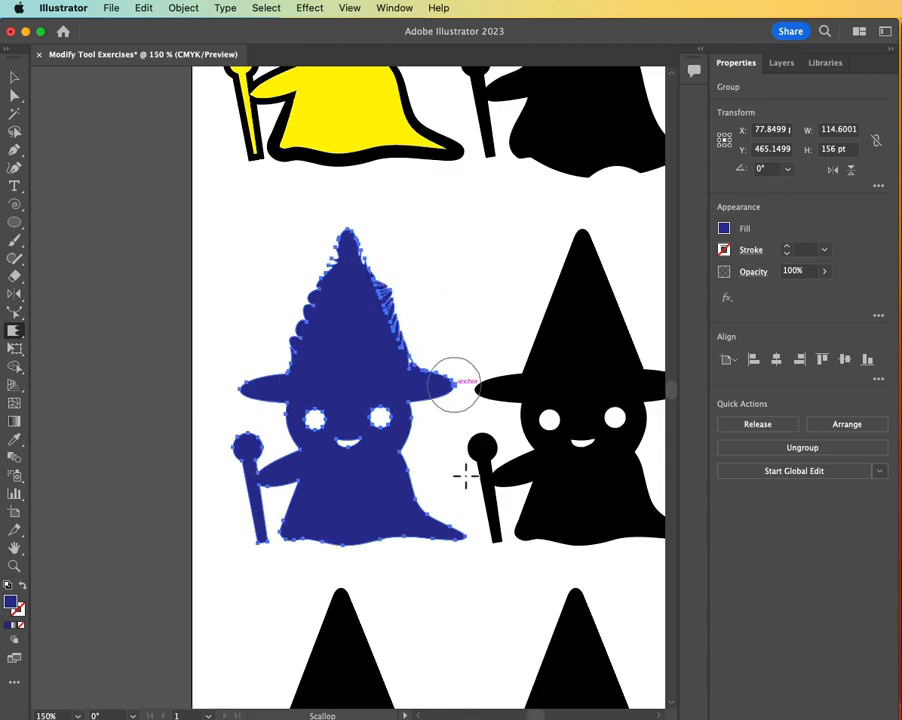
{"action": "left_click_drag", "start_coordinate": [399, 470], "coordinate": [448, 505]}
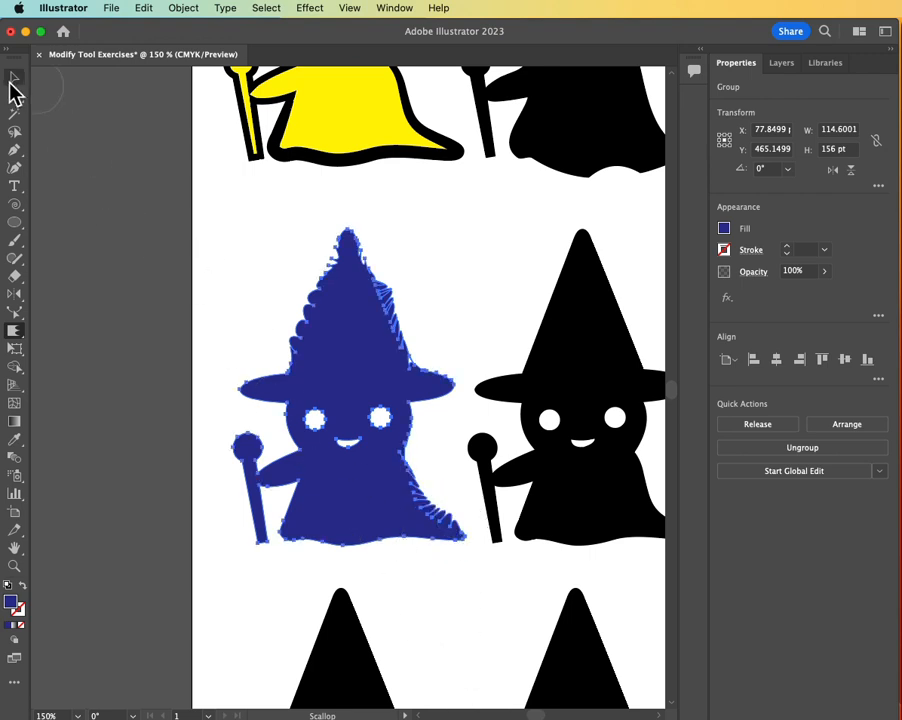
Examine the Scallop tool's brush dimensions, intensity, complexity and detail options.
{"action": "left_click", "coordinate": [14, 78]}
{"action": "left_click_drag", "start_coordinate": [127, 372], "coordinate": [71, 374]}
{"action": "left_click", "coordinate": [13, 338]}
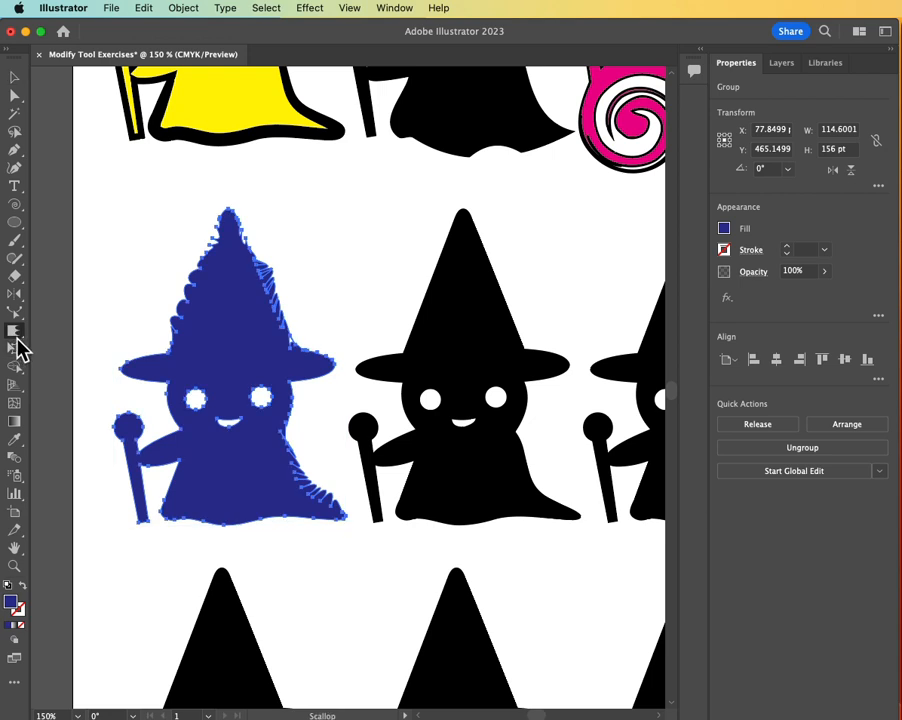
{"action": "double_click", "coordinate": [14, 333]}
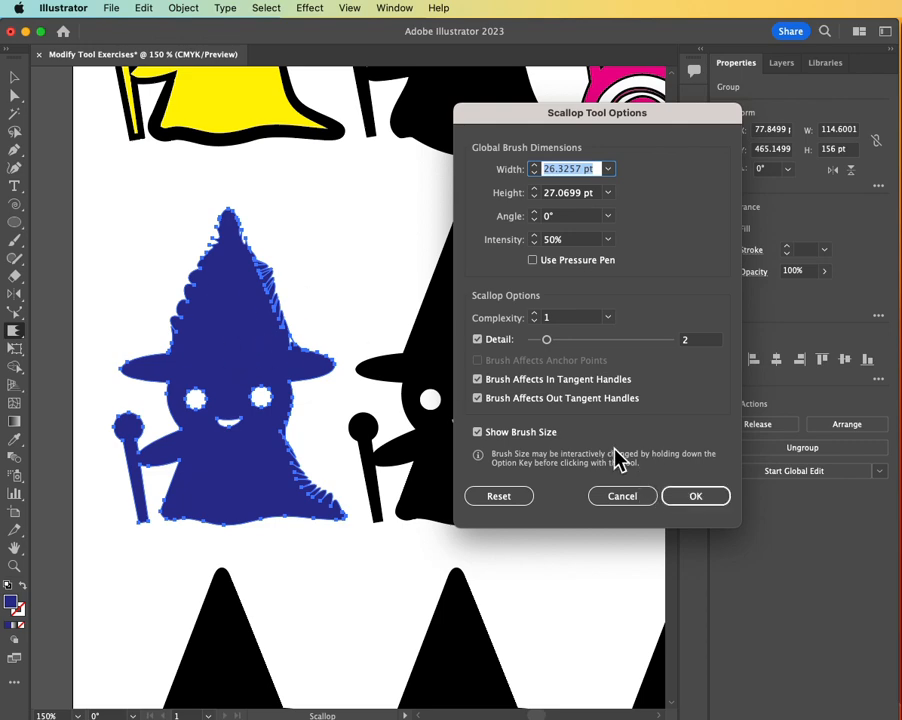
{"action": "left_click", "coordinate": [686, 502]}
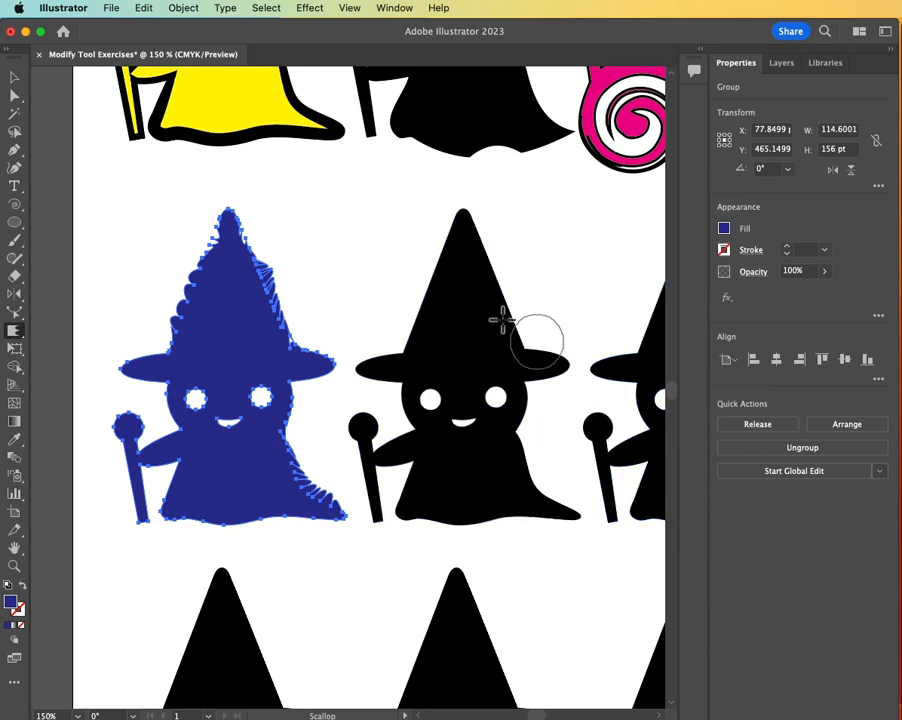
{"action": "left_click_drag", "start_coordinate": [172, 322], "coordinate": [178, 288]}
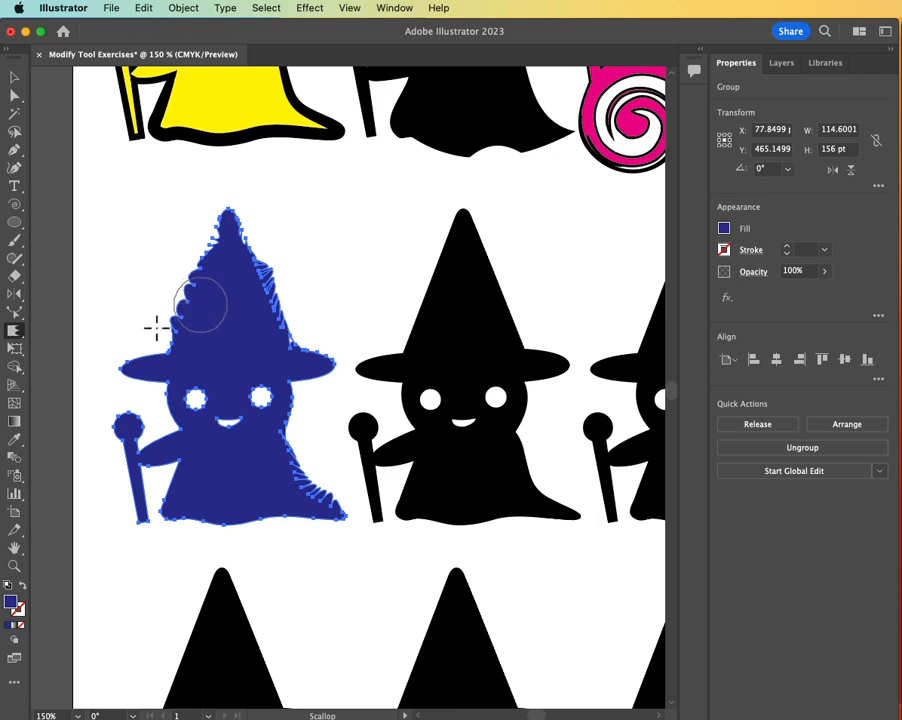
Fill the second wizard in the third row with the dark gray C=0 M=0 Y=0 K=80 swatch.
{"action": "left_click", "coordinate": [10, 79]}
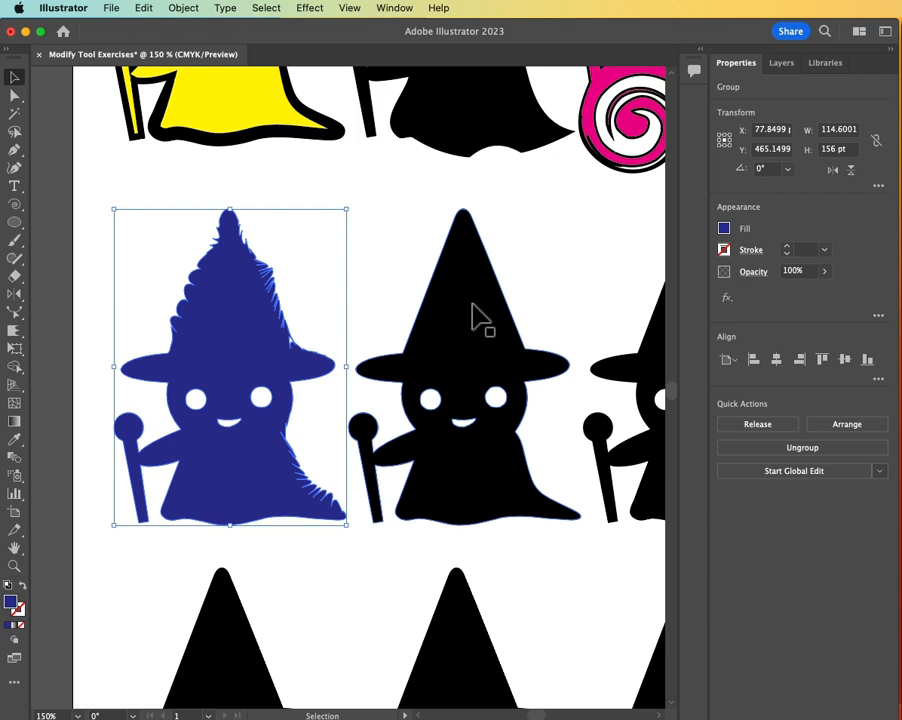
{"action": "left_click", "coordinate": [477, 322]}
{"action": "left_click", "coordinate": [724, 230]}
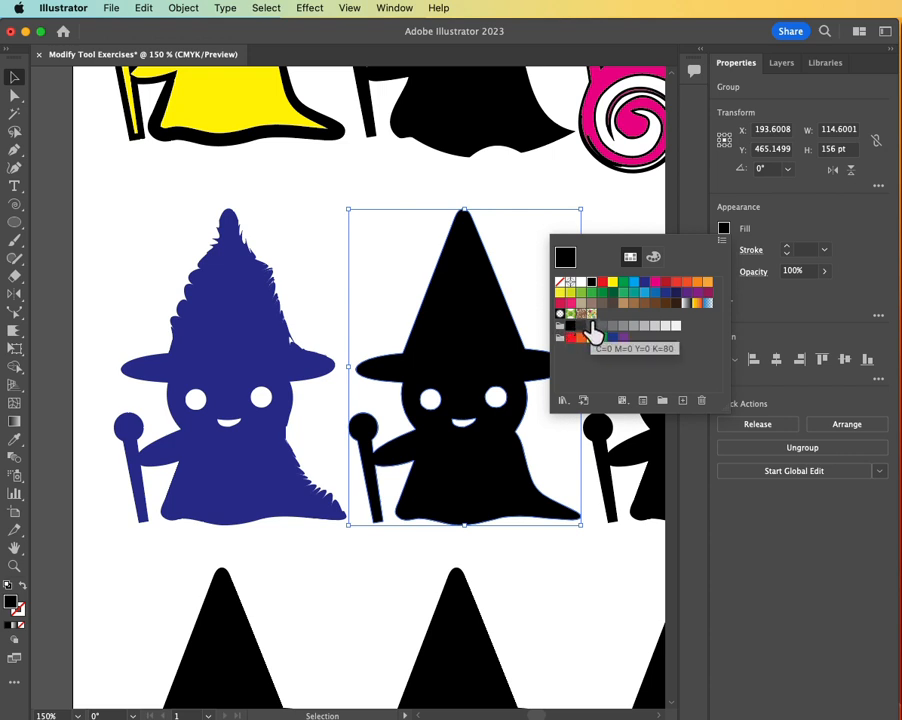
{"action": "left_click", "coordinate": [591, 327]}
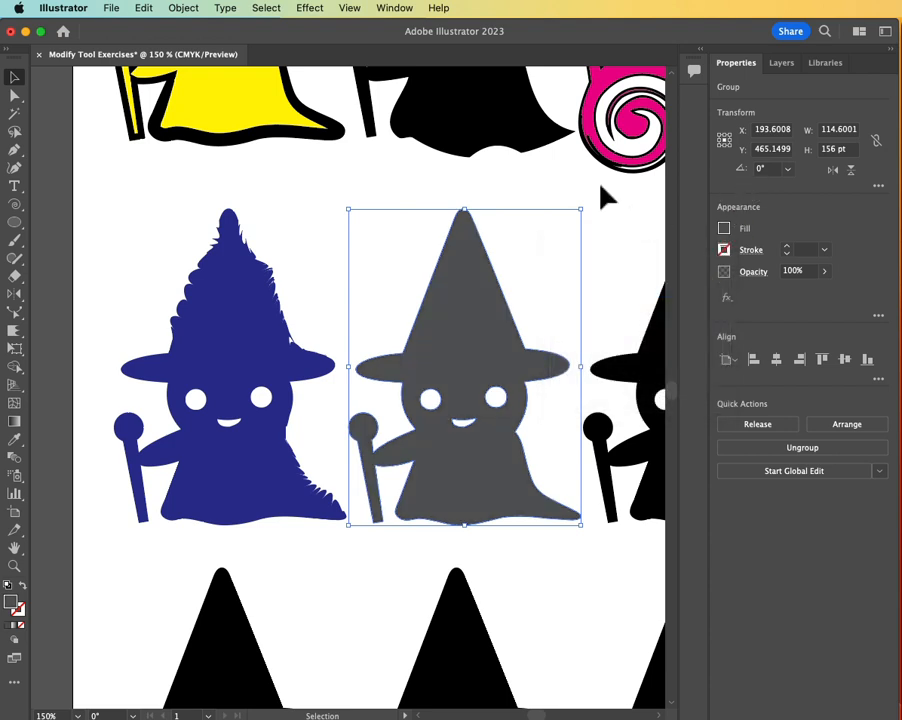
Roughen the dark gray wizard's hat, robe edges and arm into spikes with the Crystallize tool.
{"action": "left_click_drag", "start_coordinate": [14, 338], "coordinate": [80, 445]}
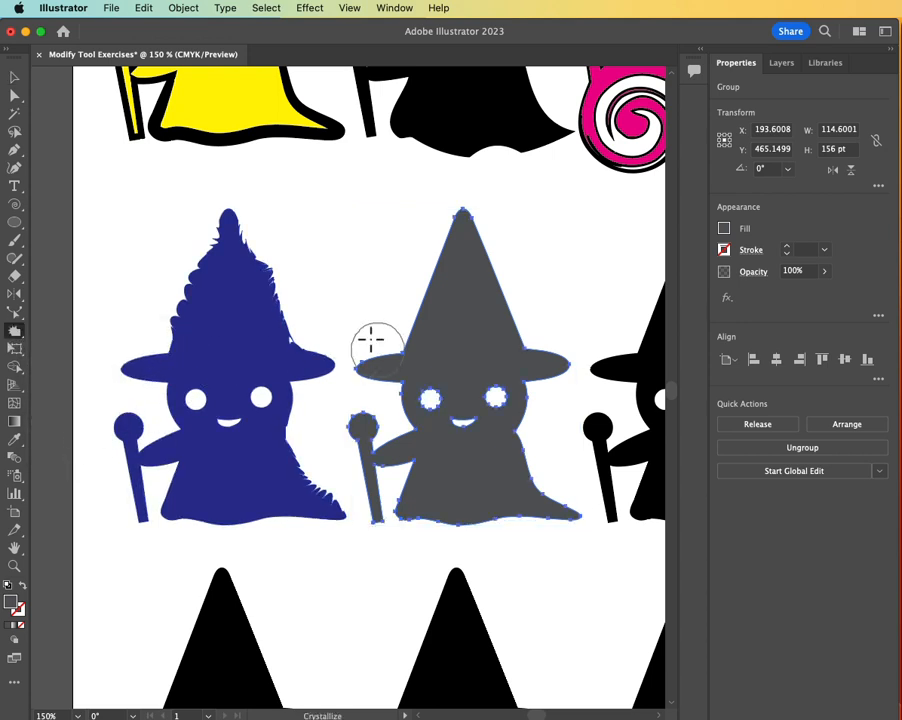
{"action": "mouse_move", "coordinate": [402, 327]}
{"action": "left_mouse_down"}
{"action": "mouse_move", "coordinate": [419, 282]}
{"action": "mouse_move", "coordinate": [463, 229]}
{"action": "left_mouse_up"}
{"action": "left_click_drag", "start_coordinate": [493, 292], "coordinate": [519, 328]}
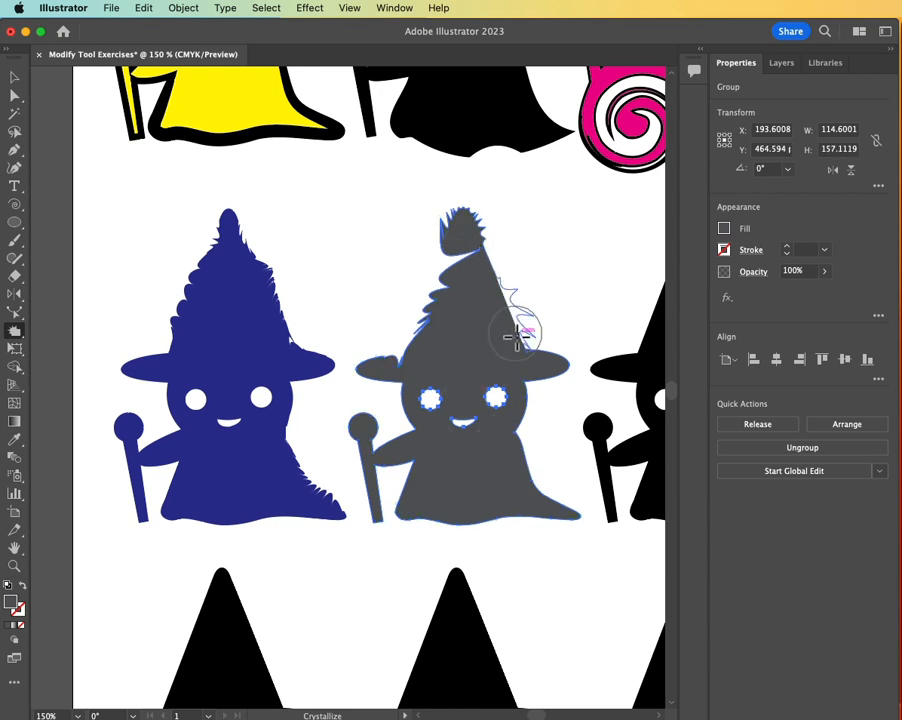
{"action": "mouse_move", "coordinate": [519, 460]}
{"action": "left_mouse_down"}
{"action": "mouse_move", "coordinate": [529, 477]}
{"action": "mouse_move", "coordinate": [519, 527]}
{"action": "mouse_move", "coordinate": [486, 500]}
{"action": "mouse_move", "coordinate": [475, 529]}
{"action": "mouse_move", "coordinate": [462, 528]}
{"action": "left_mouse_up"}
{"action": "left_click_drag", "start_coordinate": [444, 466], "coordinate": [399, 470]}
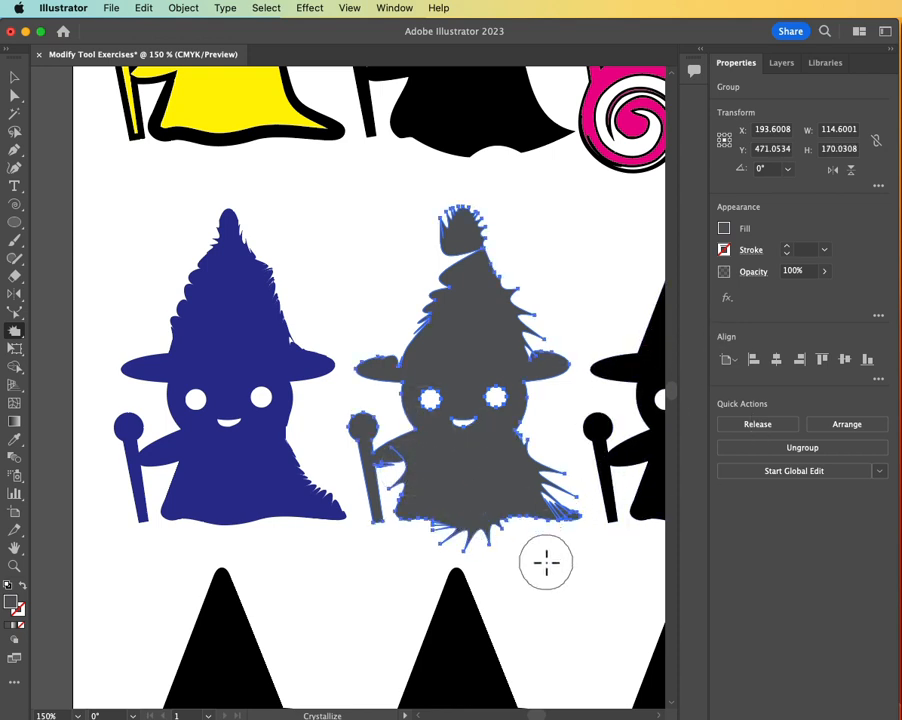
Select the third wizard in the third row and activate the Wrinkle tool.
{"action": "left_click_drag", "start_coordinate": [565, 412], "coordinate": [255, 461]}
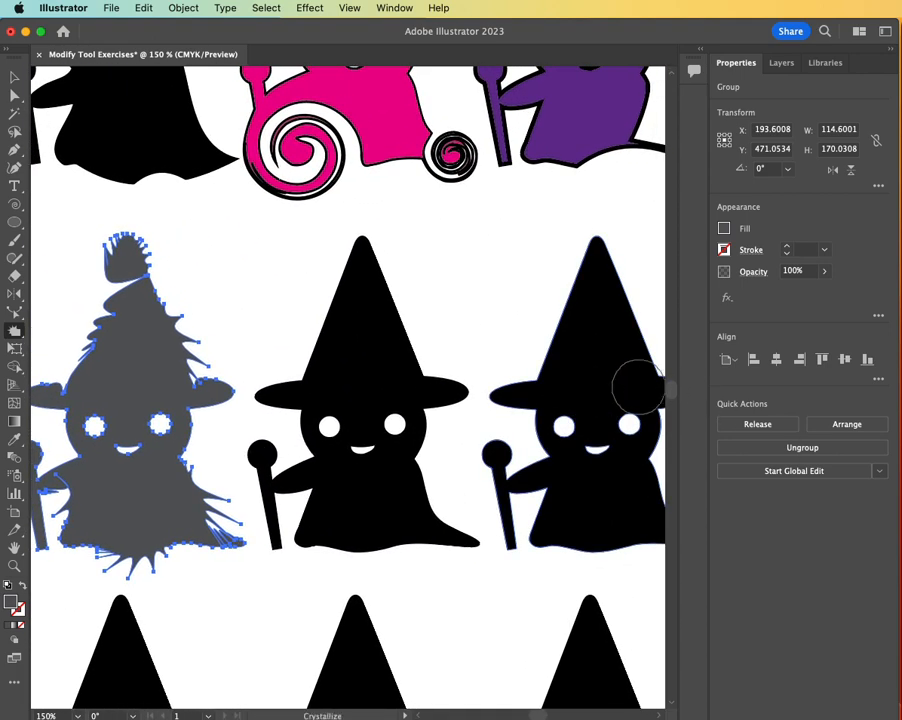
{"action": "key", "text": "super+Tab"}
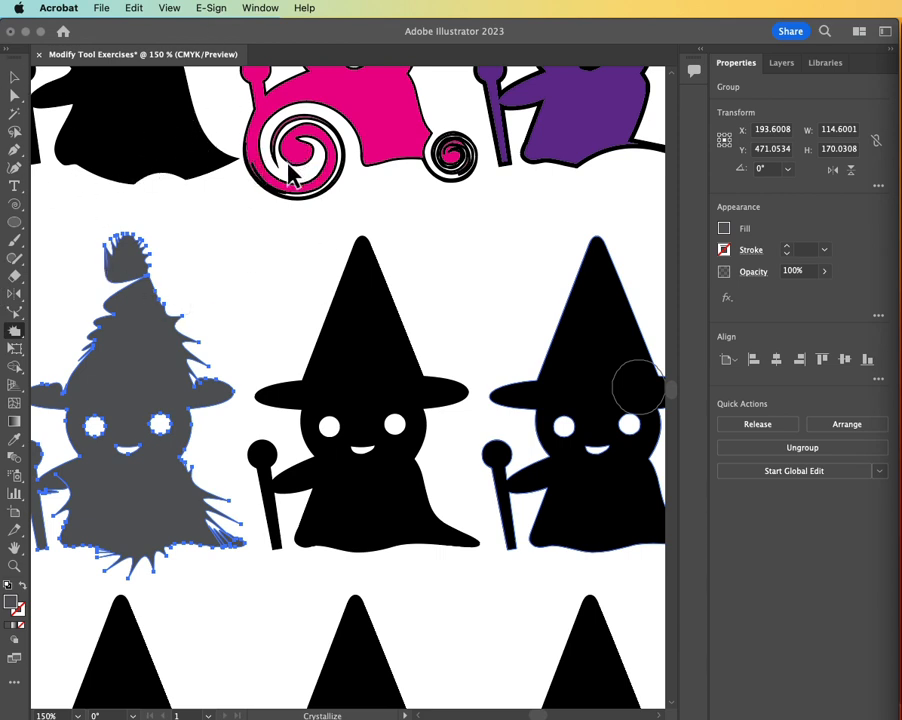
{"action": "left_click", "coordinate": [14, 77]}
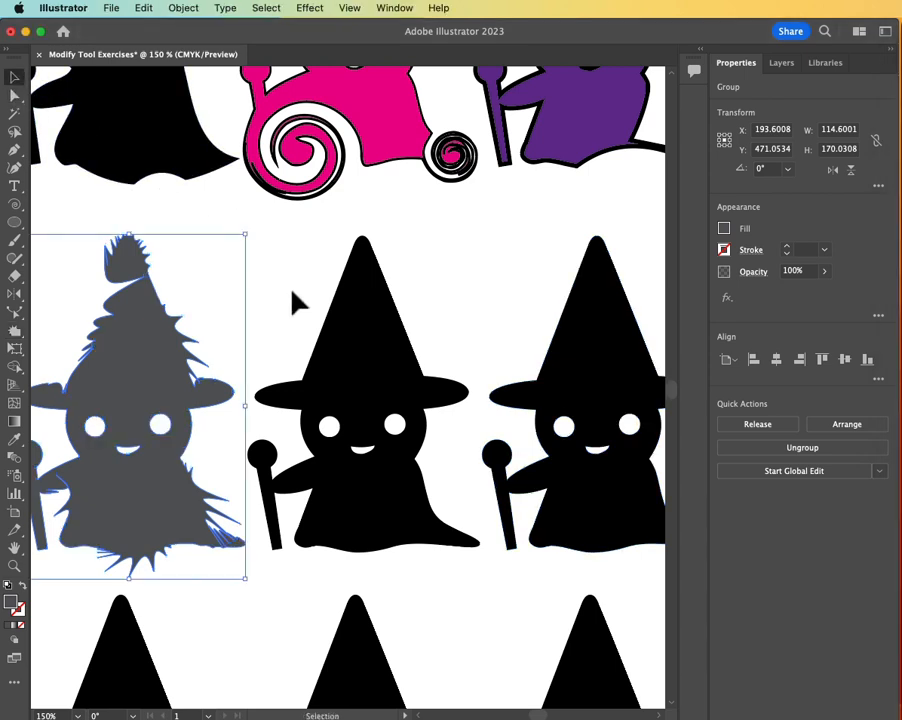
{"action": "left_click", "coordinate": [380, 340]}
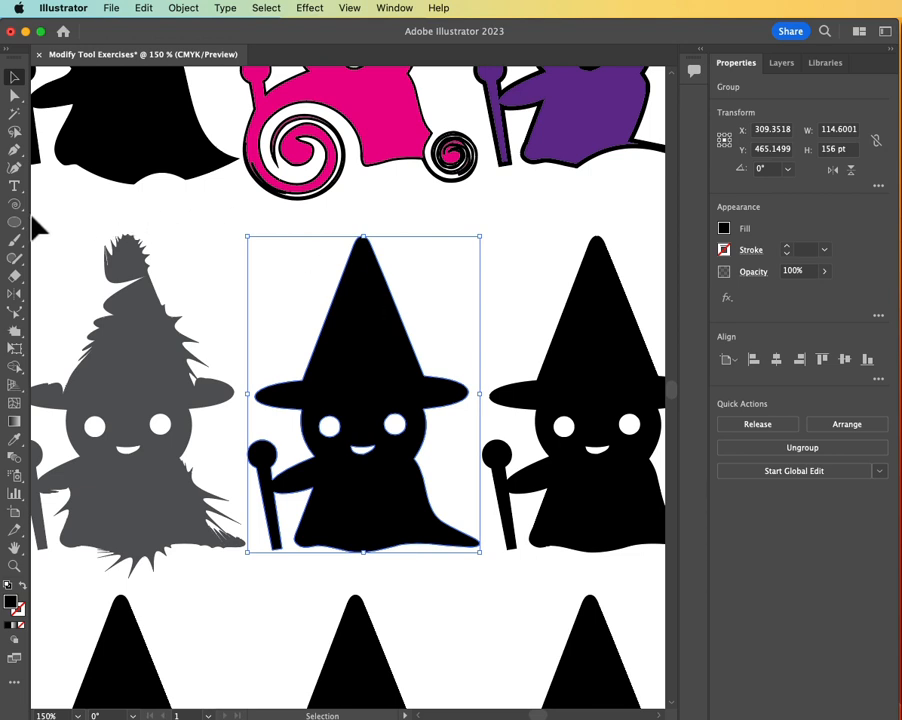
{"action": "left_click", "coordinate": [15, 331]}
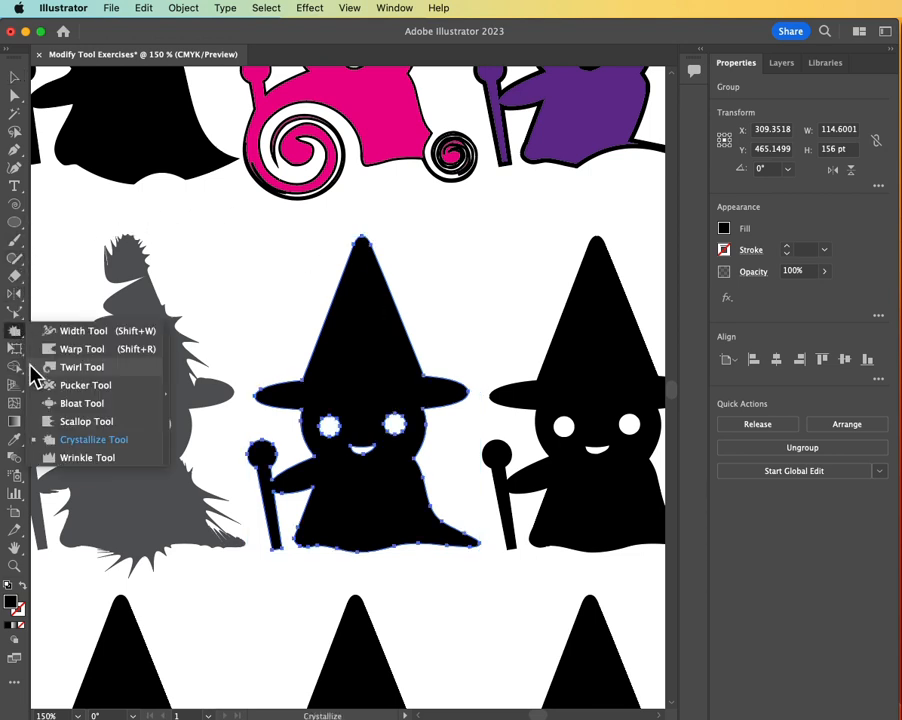
{"action": "left_click", "coordinate": [123, 460]}
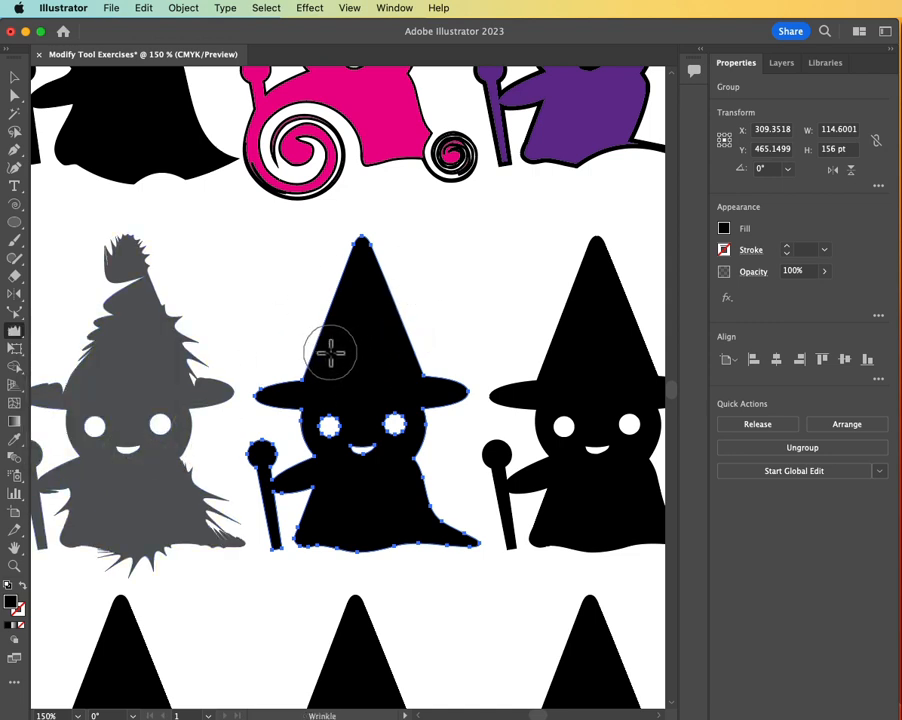
Load the Color Combinations gradient swatch library for the third wizard's fill.
{"action": "left_click", "coordinate": [15, 78]}
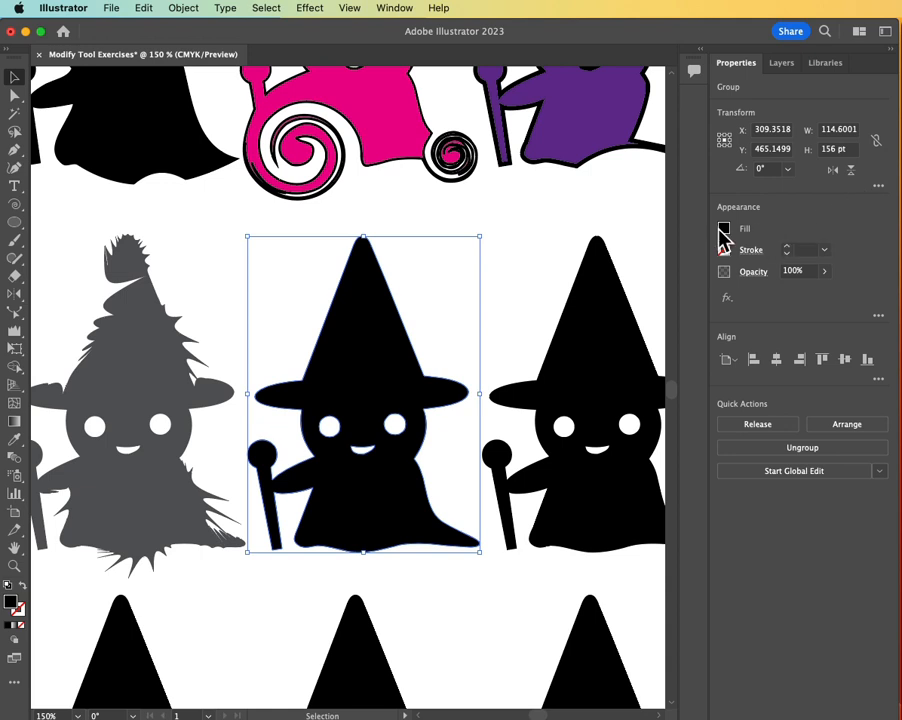
{"action": "left_click", "coordinate": [724, 231]}
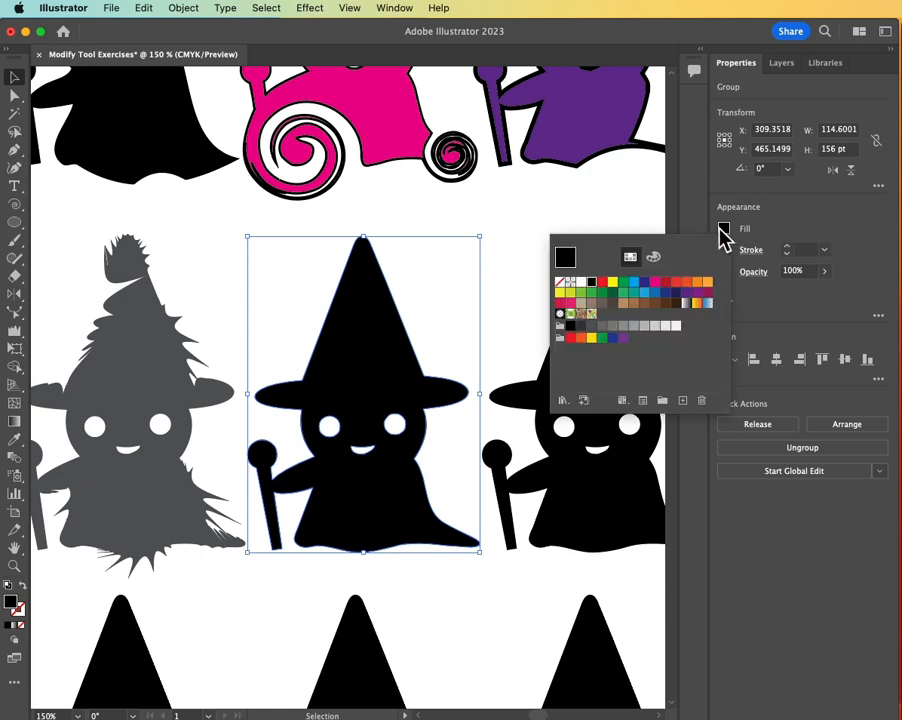
{"action": "left_click", "coordinate": [562, 402]}
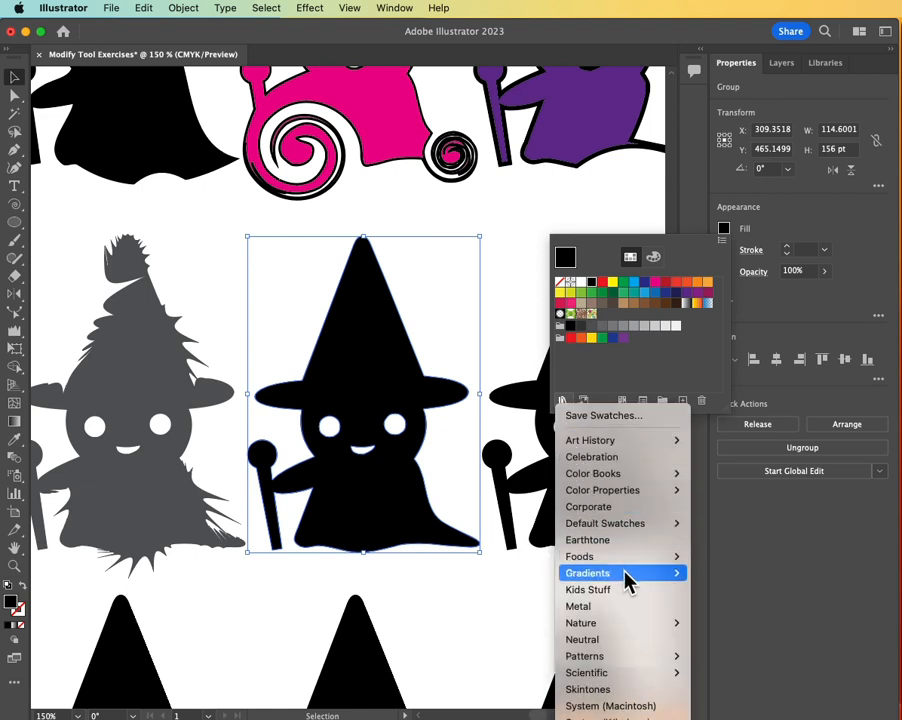
{"action": "mouse_move", "coordinate": [631, 578]}
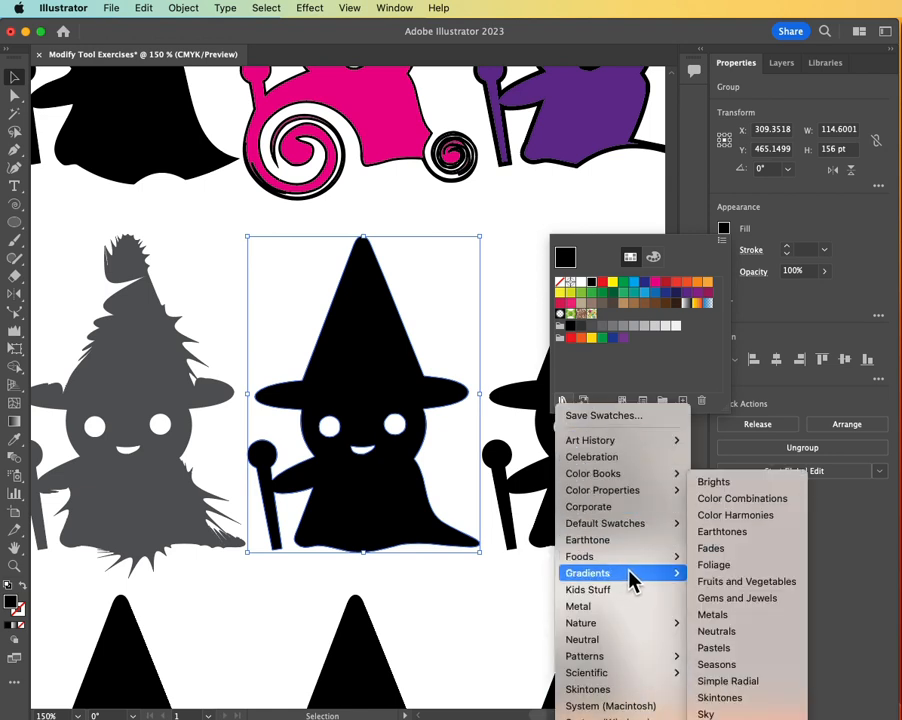
{"action": "left_click", "coordinate": [733, 500]}
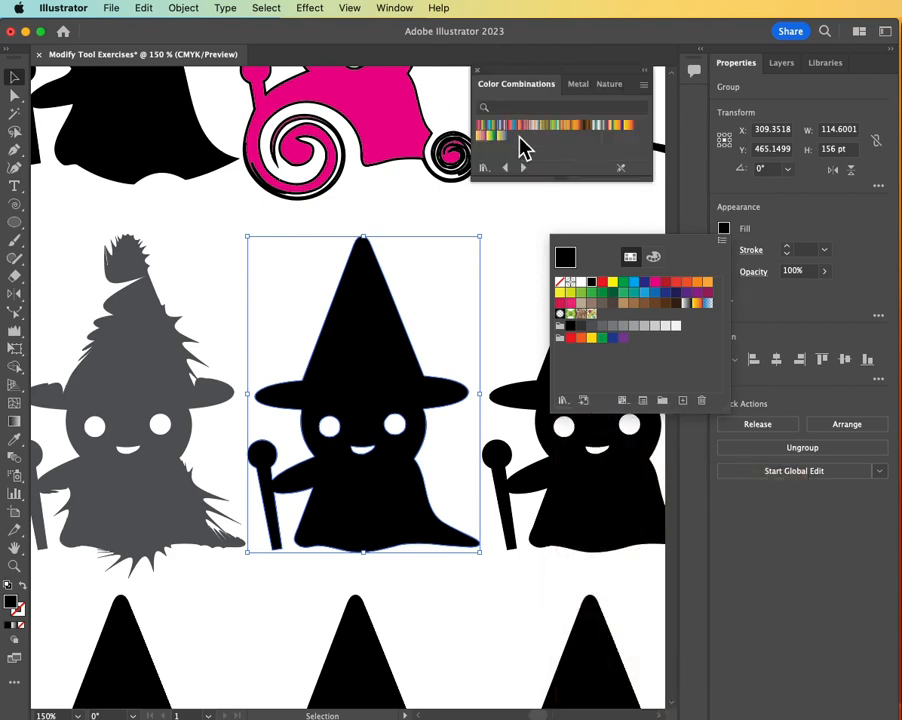
Dock the Color Combinations library above the Properties panel and fill the third wizard with the Magenta, Green, Yellow gradient.
{"action": "left_click", "coordinate": [524, 80]}
{"action": "left_click_drag", "start_coordinate": [528, 74], "coordinate": [783, 62]}
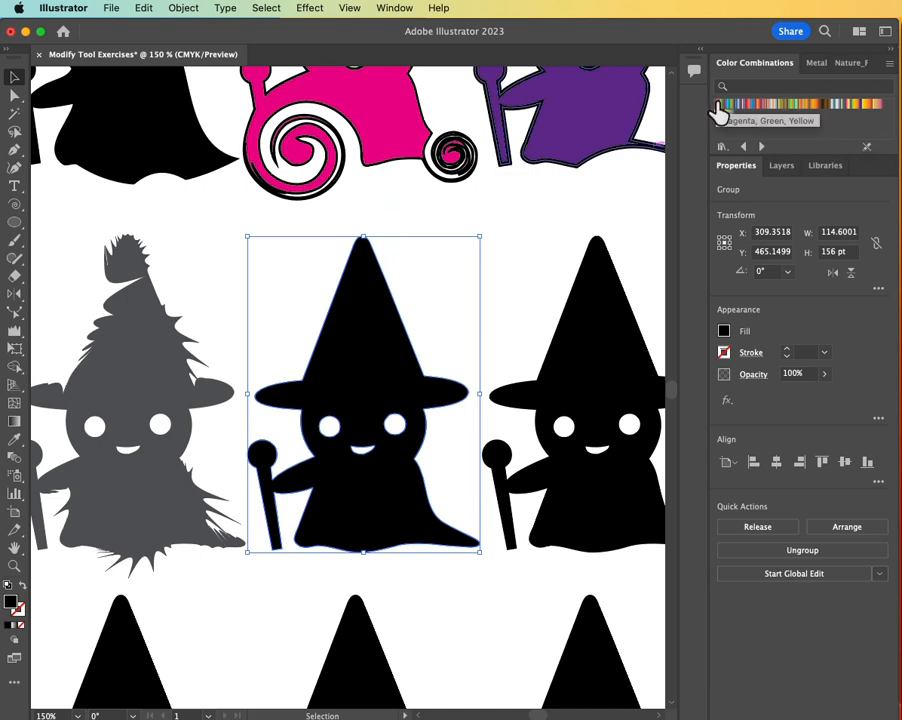
{"action": "left_click", "coordinate": [720, 106]}
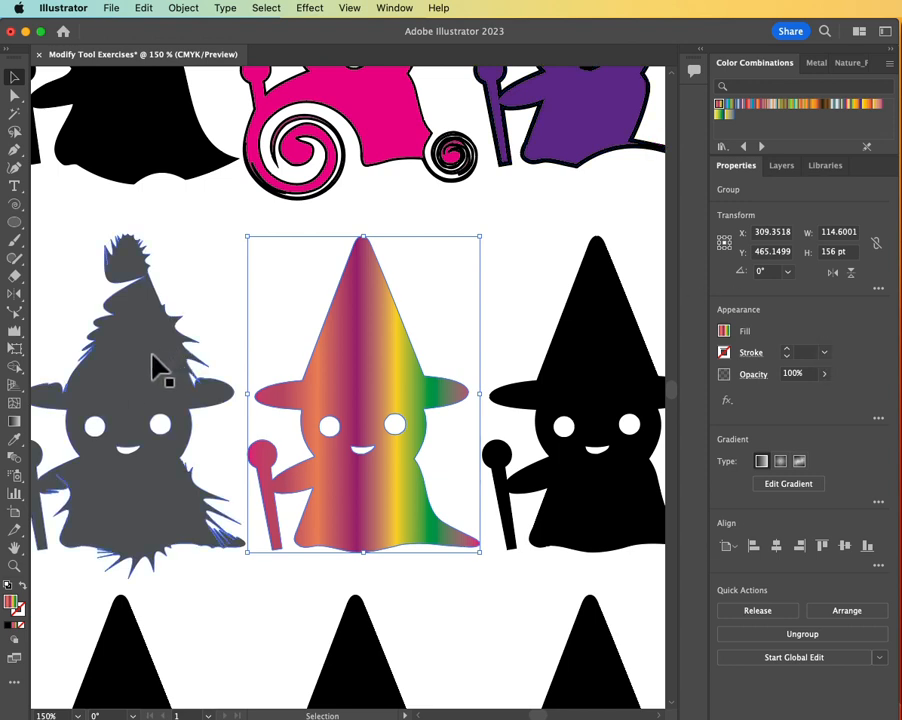
Roughen the edges of the third wizard's hat and brim with the Wrinkle tool.
{"action": "left_click", "coordinate": [14, 334]}
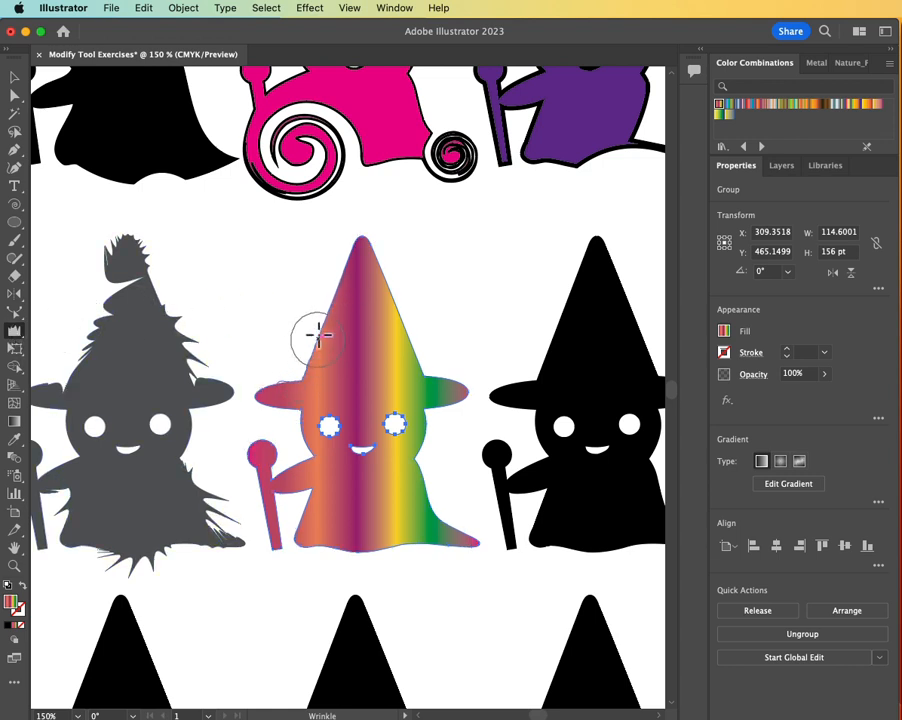
{"action": "mouse_move", "coordinate": [338, 256]}
{"action": "left_mouse_down"}
{"action": "mouse_move", "coordinate": [375, 264]}
{"action": "mouse_move", "coordinate": [397, 338]}
{"action": "left_mouse_up"}
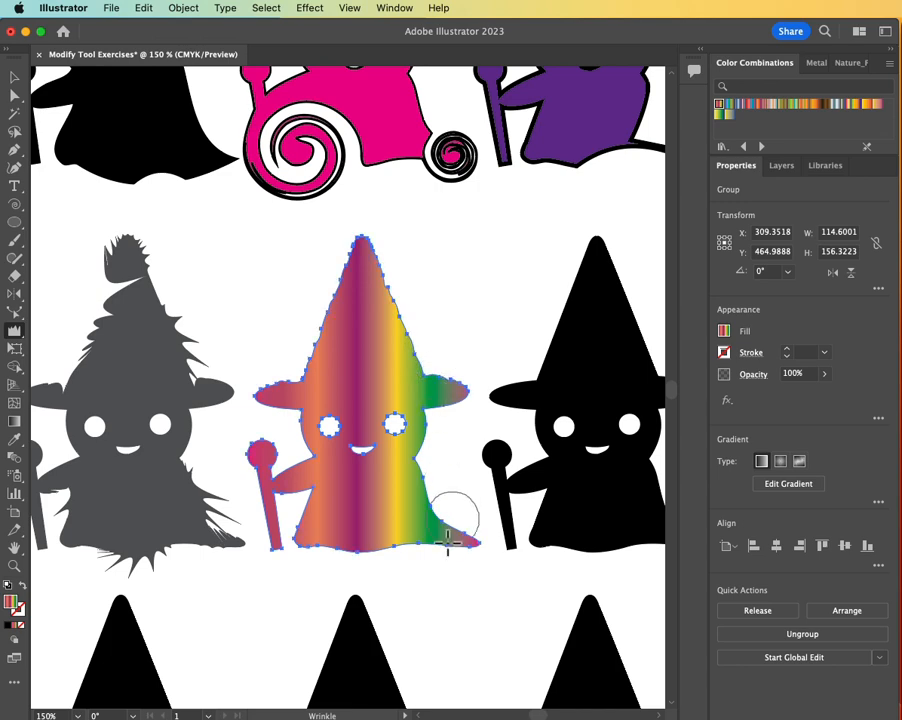
Set the Wrinkle tool's complexity to 10 and roughen the third wizard's right robe edge, train and hem.
{"action": "double_click", "coordinate": [14, 336]}
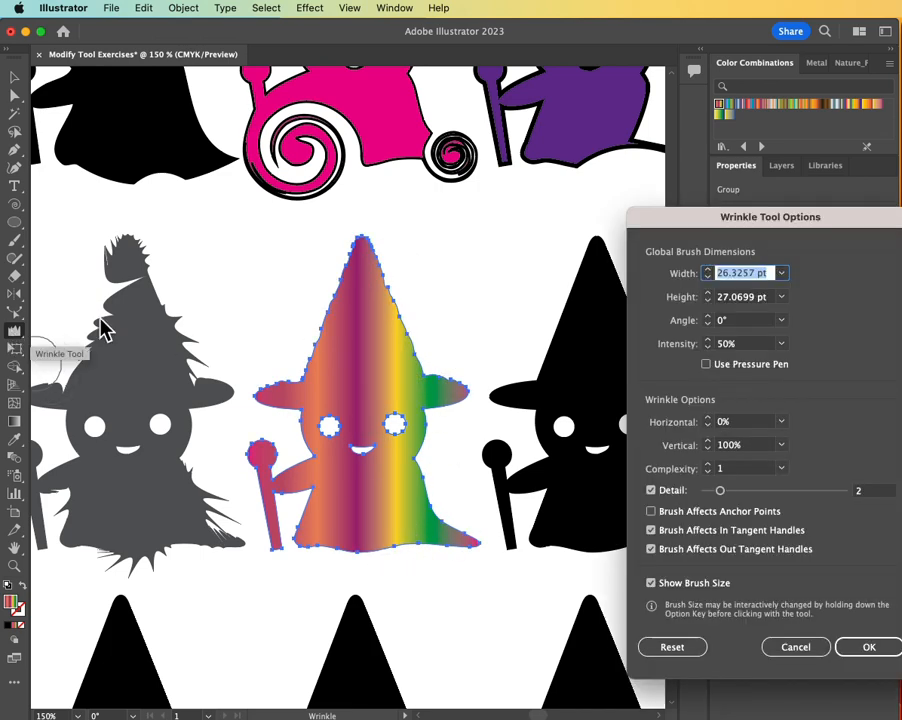
{"action": "left_click_drag", "start_coordinate": [686, 229], "coordinate": [566, 143]}
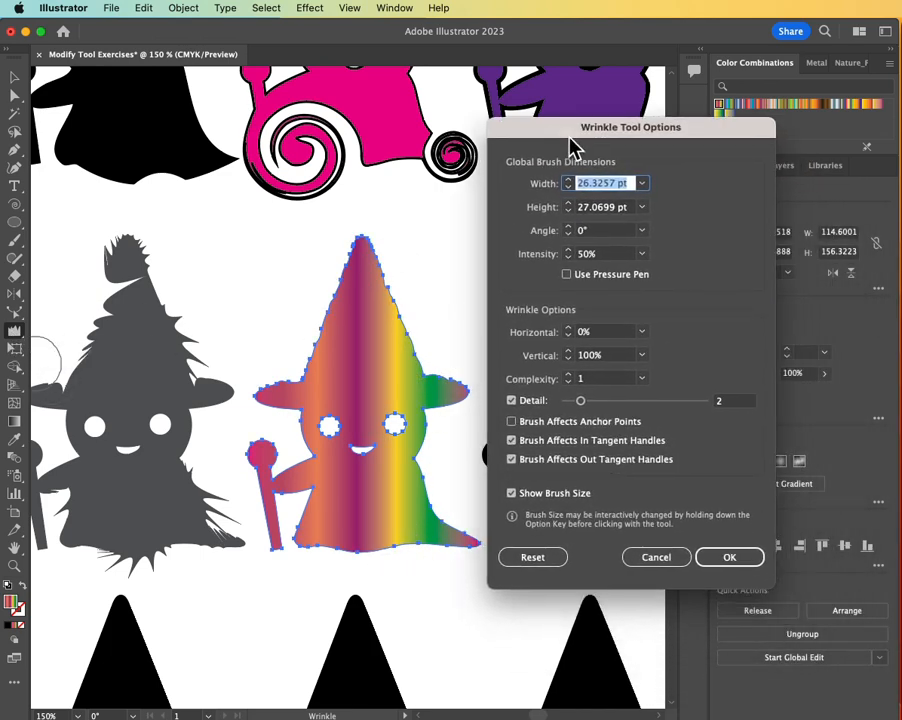
{"action": "left_click", "coordinate": [640, 381]}
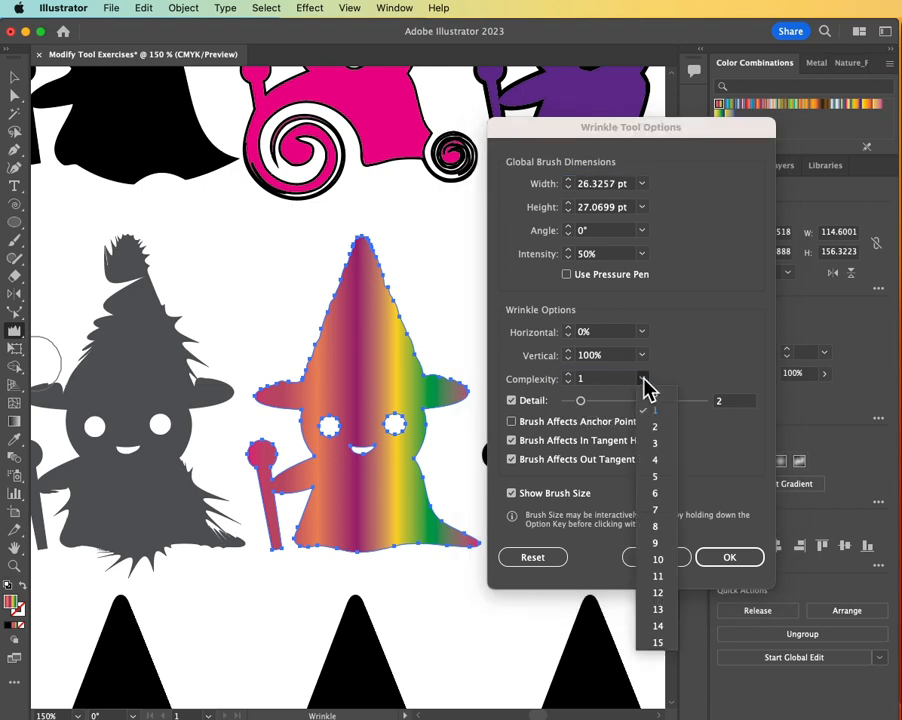
{"action": "left_click", "coordinate": [652, 561]}
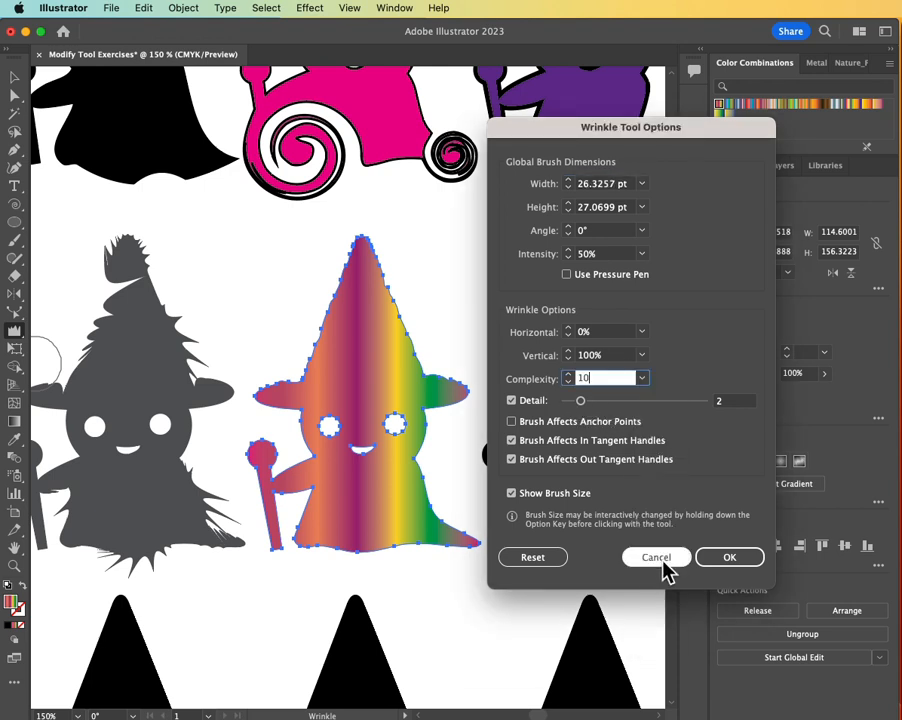
{"action": "left_click", "coordinate": [728, 556]}
{"action": "mouse_move", "coordinate": [418, 472]}
{"action": "left_mouse_down"}
{"action": "mouse_move", "coordinate": [442, 509]}
{"action": "mouse_move", "coordinate": [472, 523]}
{"action": "mouse_move", "coordinate": [440, 541]}
{"action": "mouse_move", "coordinate": [300, 552]}
{"action": "left_mouse_up"}
{"action": "double_click", "coordinate": [14, 77]}
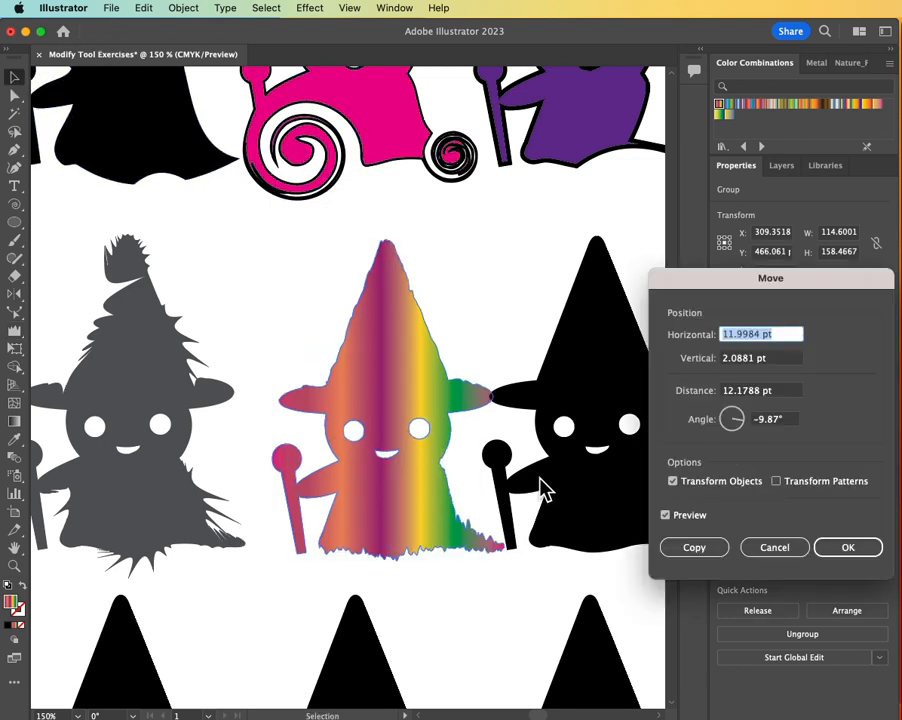
{"action": "left_click", "coordinate": [775, 550]}
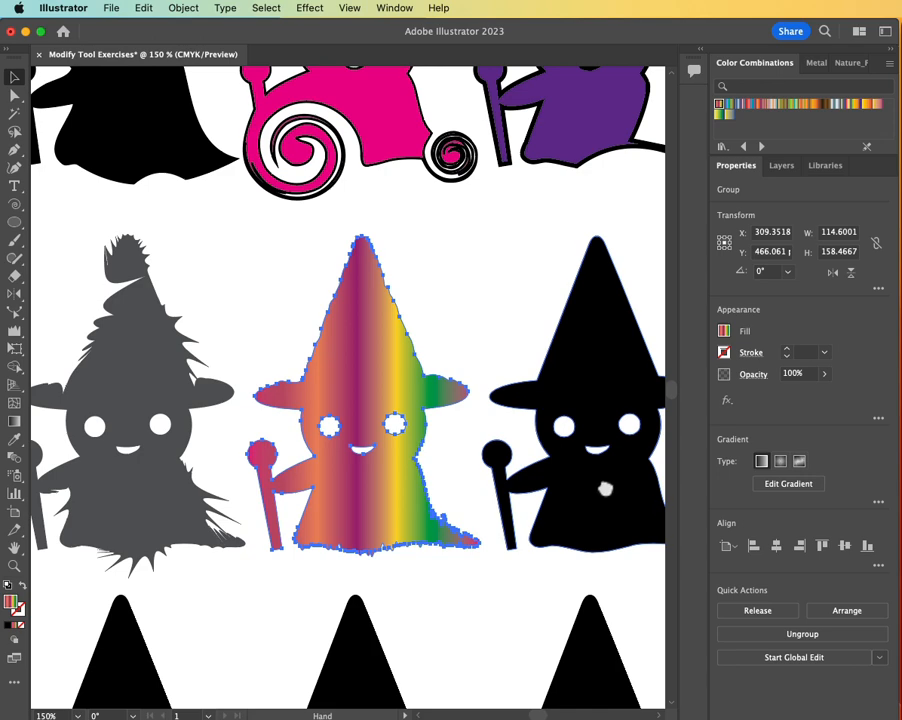
Fill the fourth wizard in the third row with the Purple, Green, Gold gradient.
{"action": "scroll", "coordinate": [590, 490], "scroll_direction": "right", "scroll_amount": 5}
{"action": "left_click", "coordinate": [418, 500]}
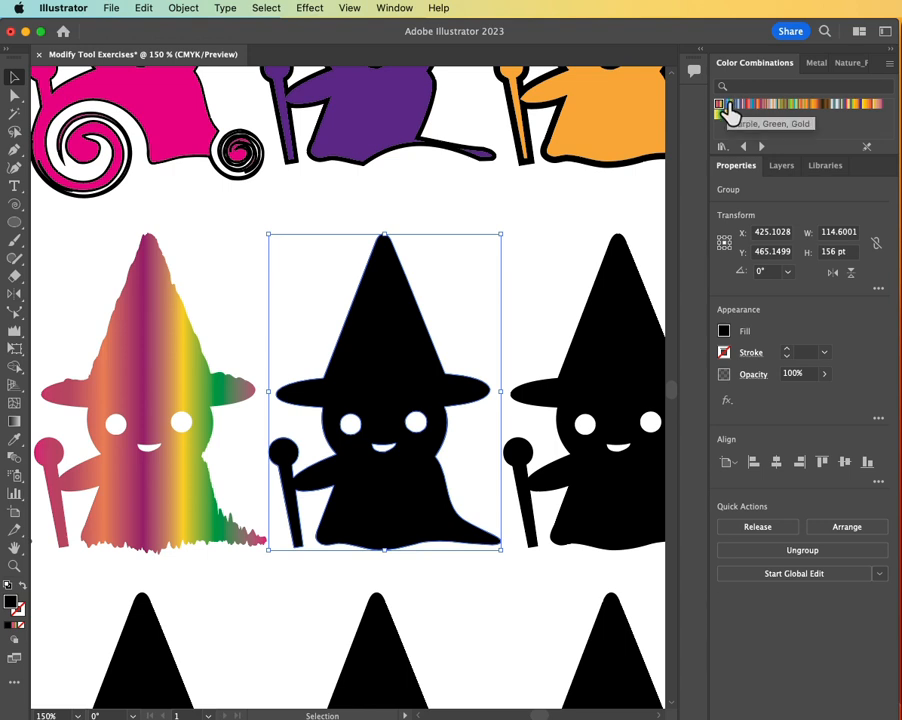
{"action": "left_click", "coordinate": [730, 110]}
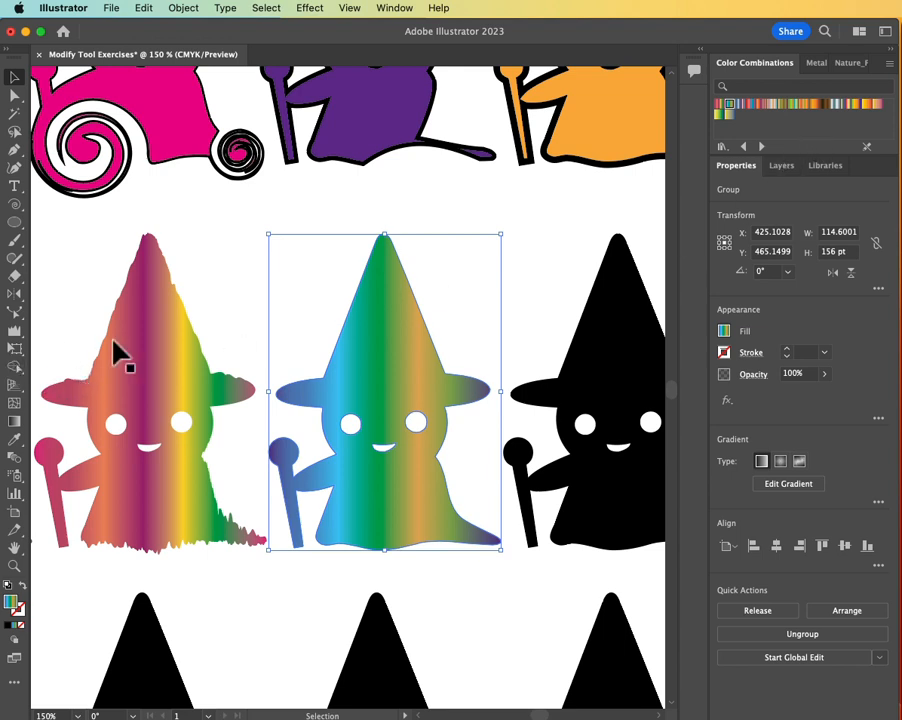
Use Puppet Warp on the fourth wizard to pull the hat's upper pin up and to the right.
{"action": "left_click", "coordinate": [15, 349]}
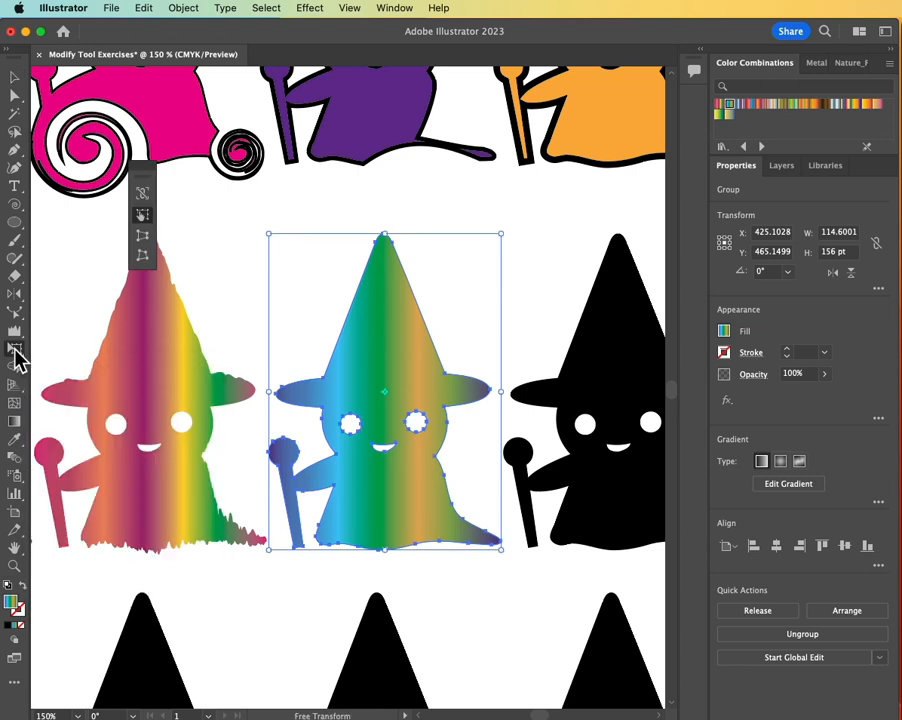
{"action": "left_click", "coordinate": [14, 349]}
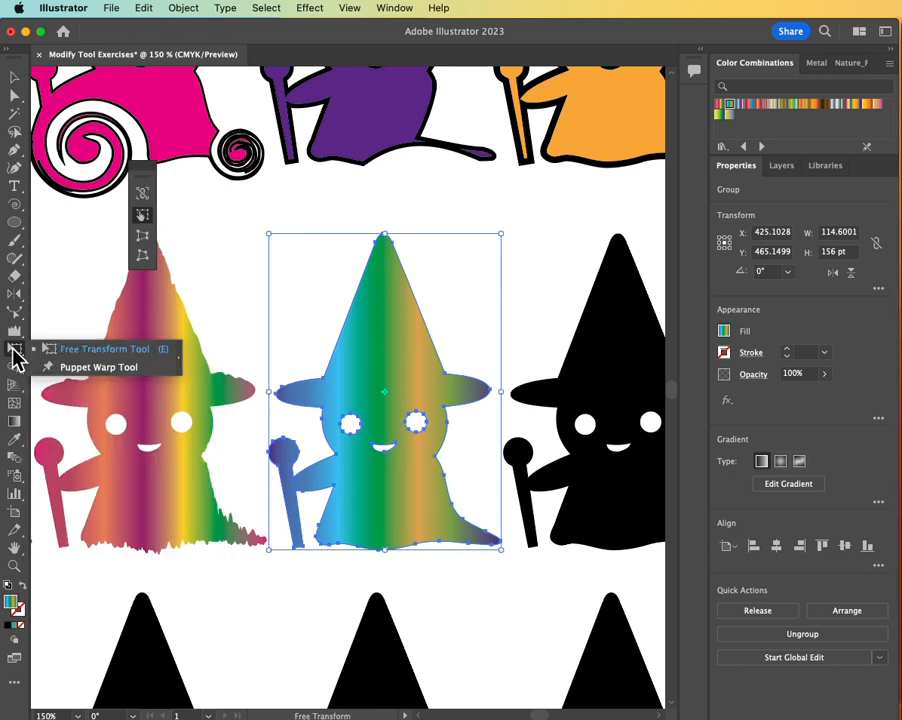
{"action": "left_click", "coordinate": [93, 370]}
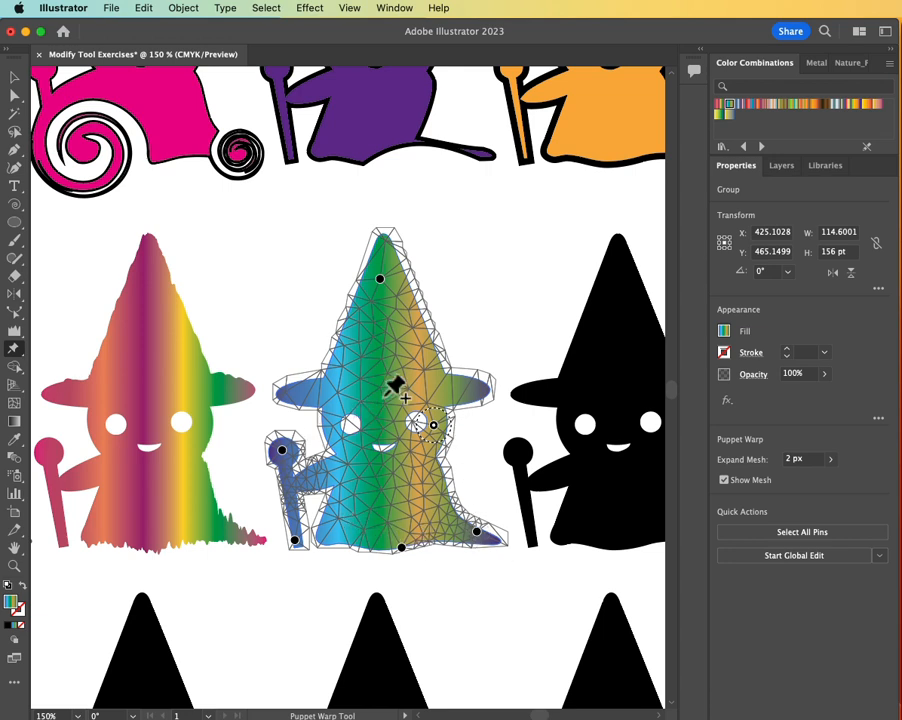
{"action": "left_click", "coordinate": [381, 282]}
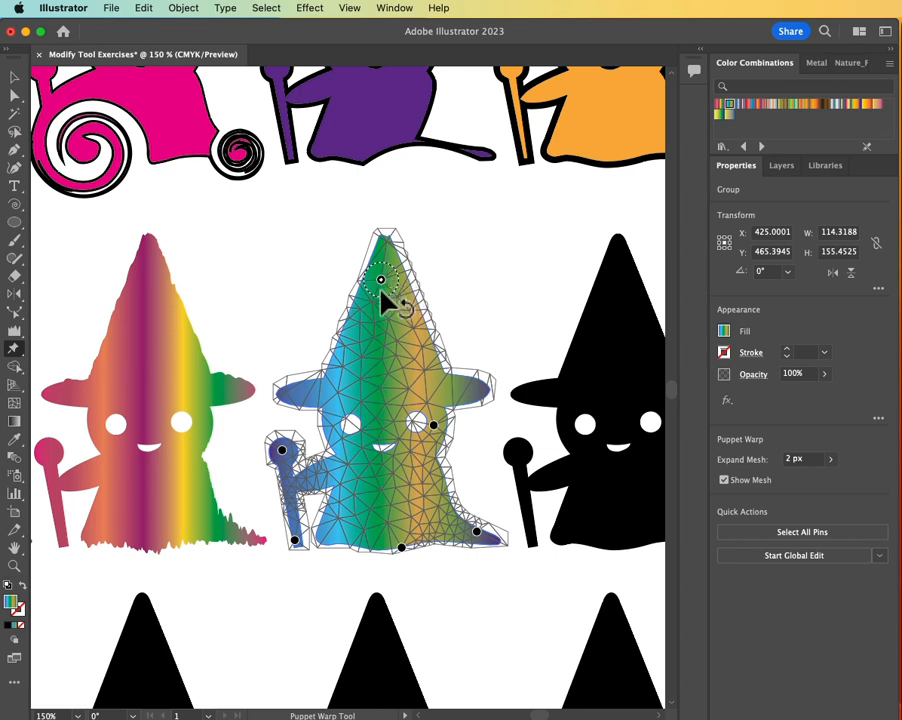
{"action": "left_click_drag", "start_coordinate": [383, 281], "coordinate": [416, 253]}
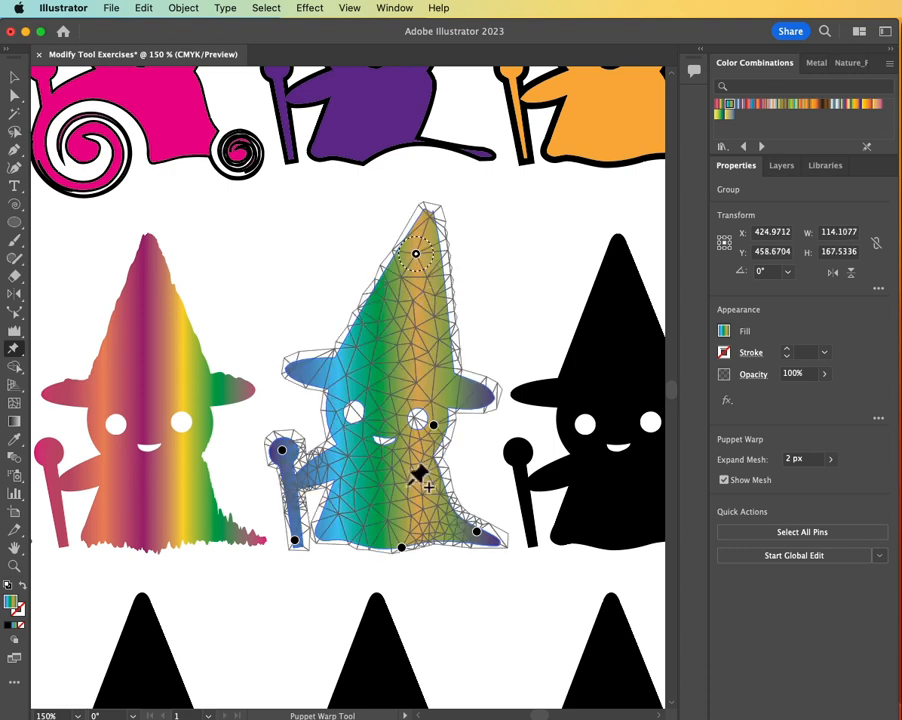
Shift the face and robe-train pins upward, then add a pin on the left hat brim and raise it.
{"action": "left_click_drag", "start_coordinate": [434, 422], "coordinate": [436, 414]}
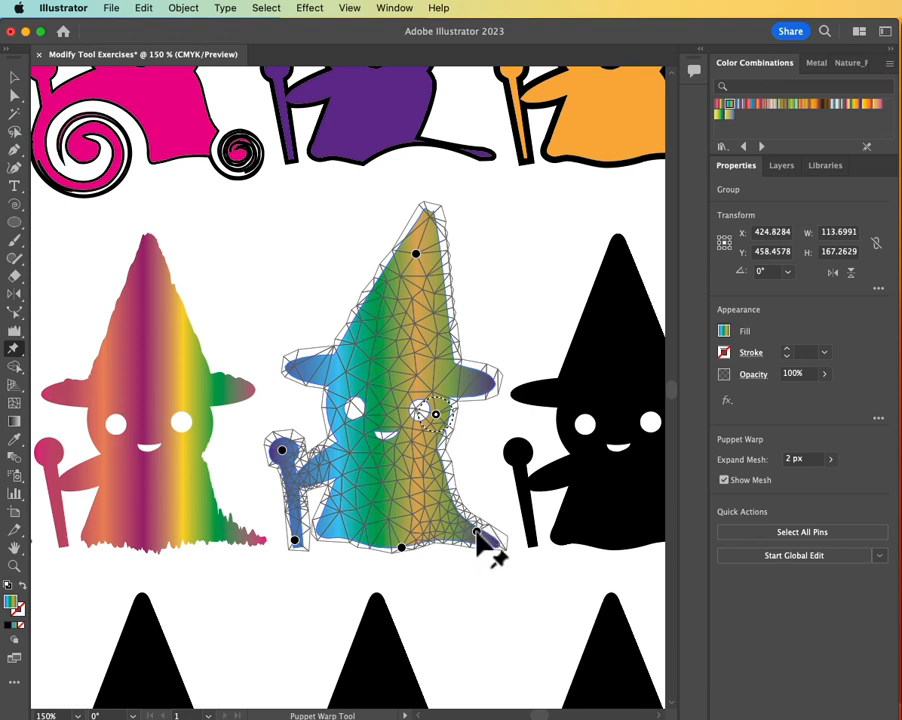
{"action": "mouse_move", "coordinate": [477, 535]}
{"action": "left_mouse_down"}
{"action": "mouse_move", "coordinate": [479, 504]}
{"action": "mouse_move", "coordinate": [481, 522]}
{"action": "mouse_move", "coordinate": [478, 515]}
{"action": "left_mouse_up"}
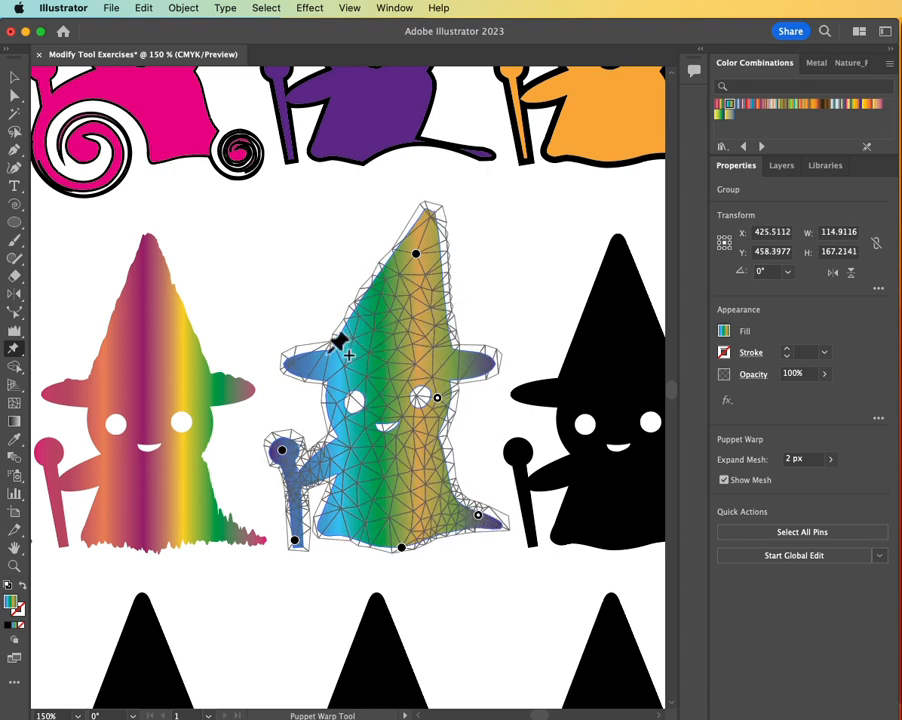
{"action": "left_click", "coordinate": [298, 363]}
{"action": "left_click_drag", "start_coordinate": [298, 363], "coordinate": [303, 334]}
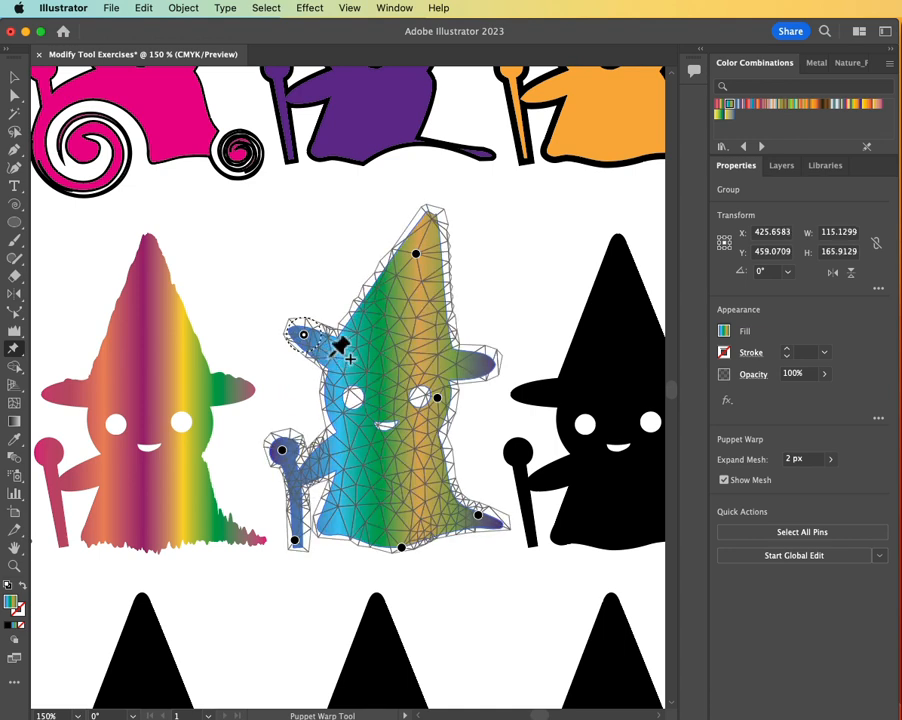
Raise the hat's upper pin slightly and rotate it clockwise to curl the hat tip to the right.
{"action": "left_click", "coordinate": [415, 254]}
{"action": "left_click_drag", "start_coordinate": [416, 254], "coordinate": [416, 246]}
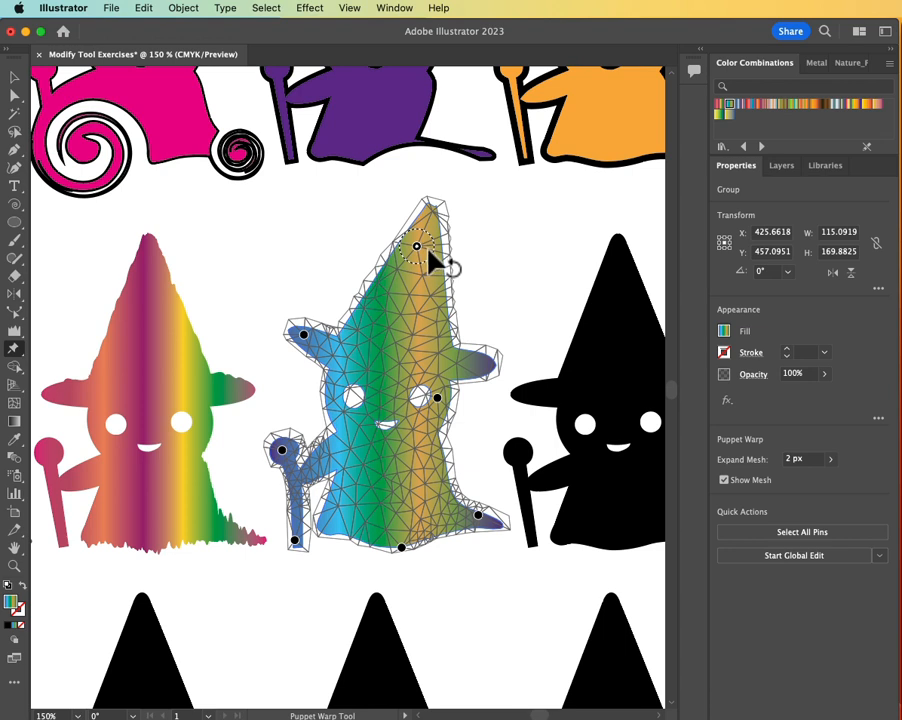
{"action": "mouse_move", "coordinate": [429, 250]}
{"action": "left_mouse_down"}
{"action": "mouse_move", "coordinate": [408, 240]}
{"action": "mouse_move", "coordinate": [419, 234]}
{"action": "mouse_move", "coordinate": [426, 245]}
{"action": "mouse_move", "coordinate": [409, 257]}
{"action": "mouse_move", "coordinate": [421, 252]}
{"action": "left_mouse_up"}
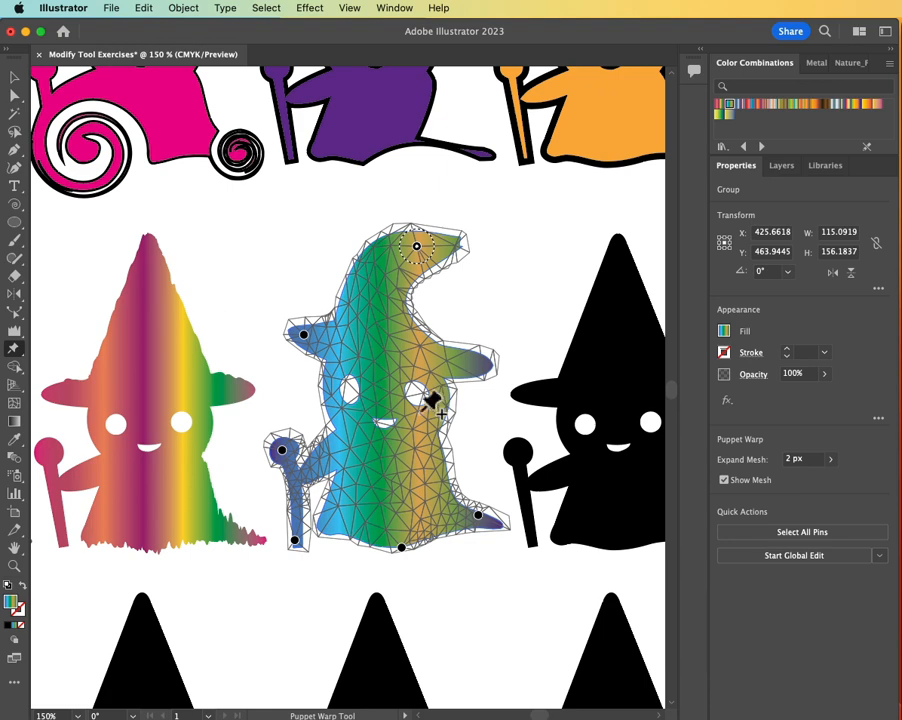
Fill the last wizard in the third row with the Red, Blue, White gradient.
{"action": "key", "text": "space"}
{"action": "key", "text": "space"}
{"action": "left_click_drag", "start_coordinate": [480, 424], "coordinate": [252, 416]}
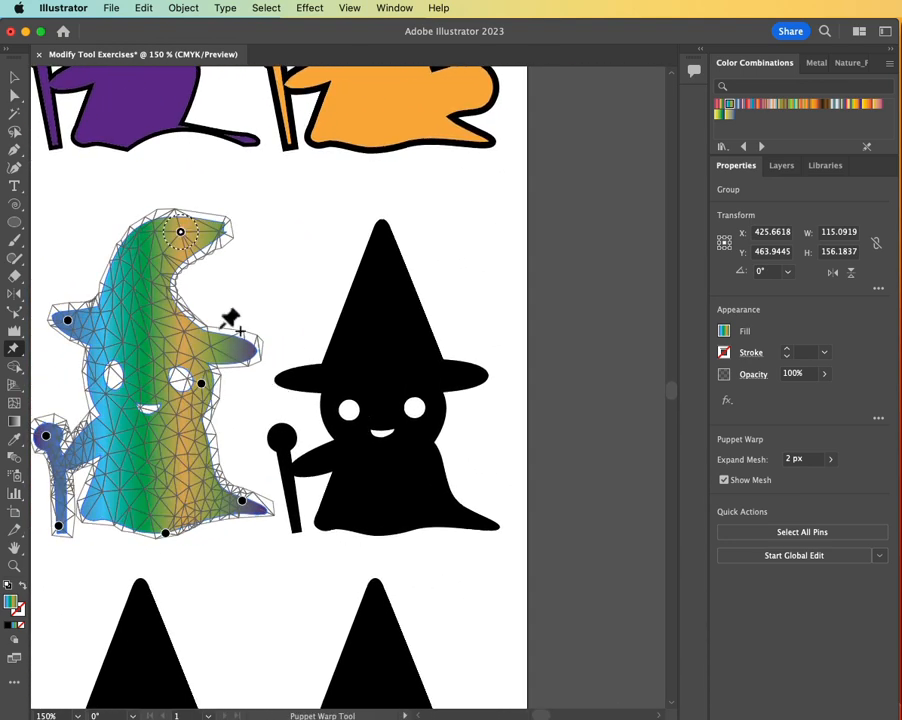
{"action": "left_click", "coordinate": [14, 77]}
{"action": "left_click", "coordinate": [395, 375]}
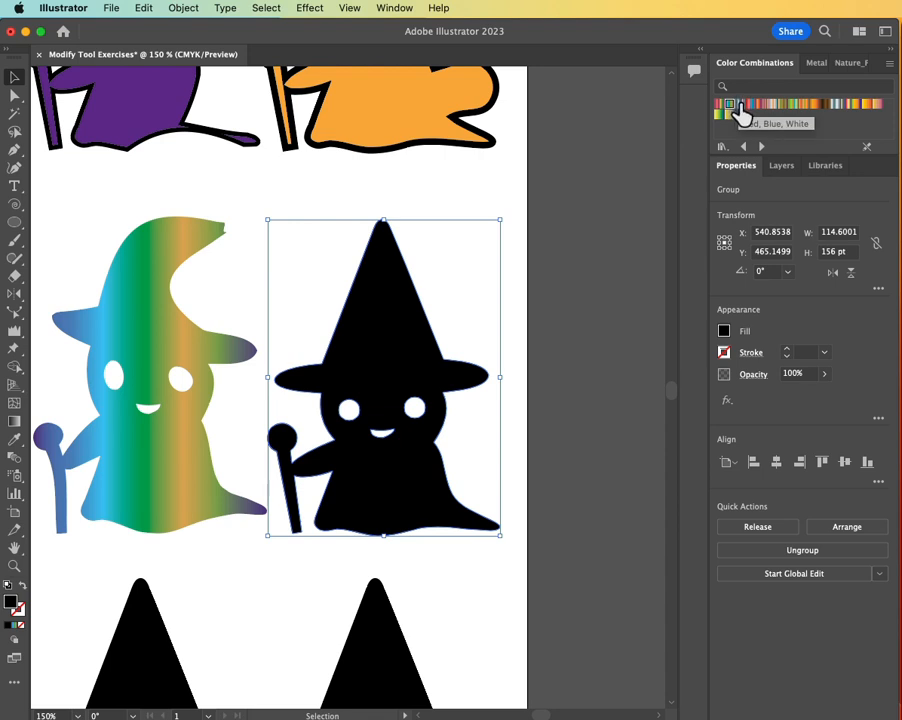
{"action": "left_click", "coordinate": [739, 105]}
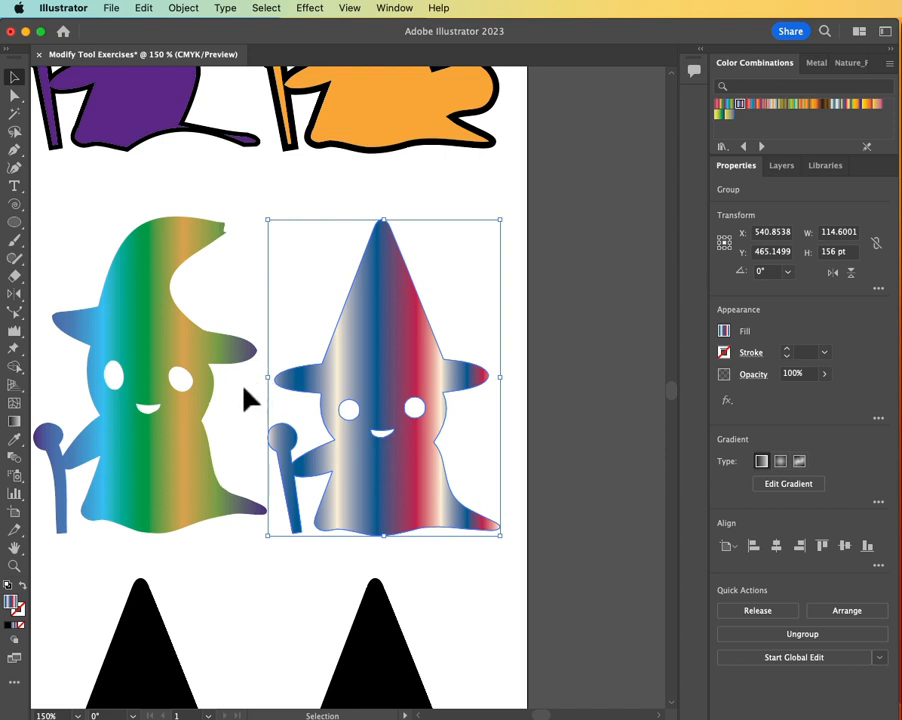
Rotate the last wizard in the third row about 6° counterclockwise with Free Transform.
{"action": "left_click", "coordinate": [14, 350]}
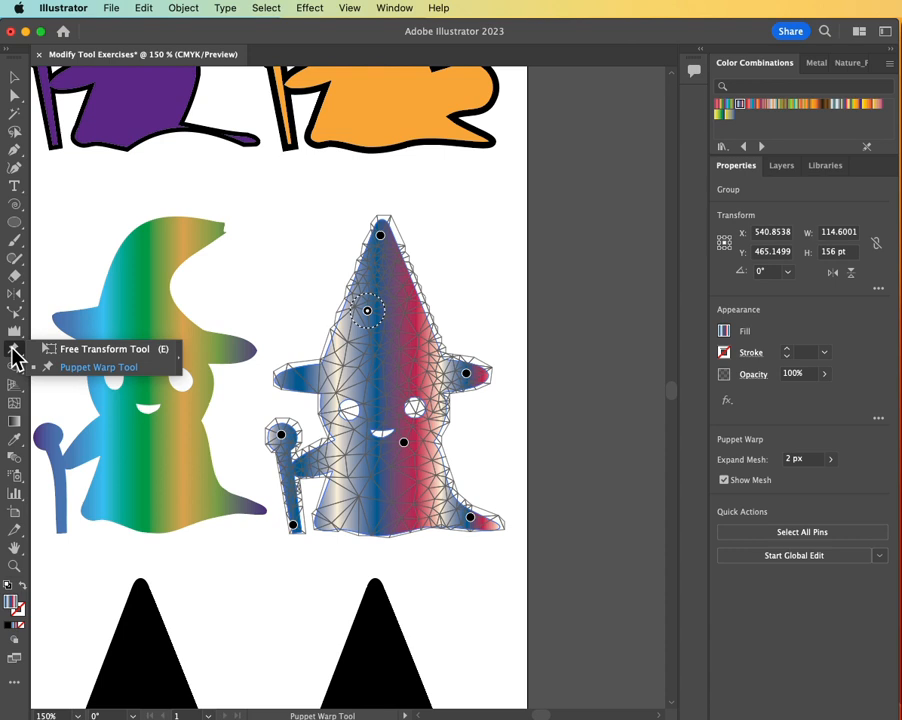
{"action": "left_click", "coordinate": [80, 351]}
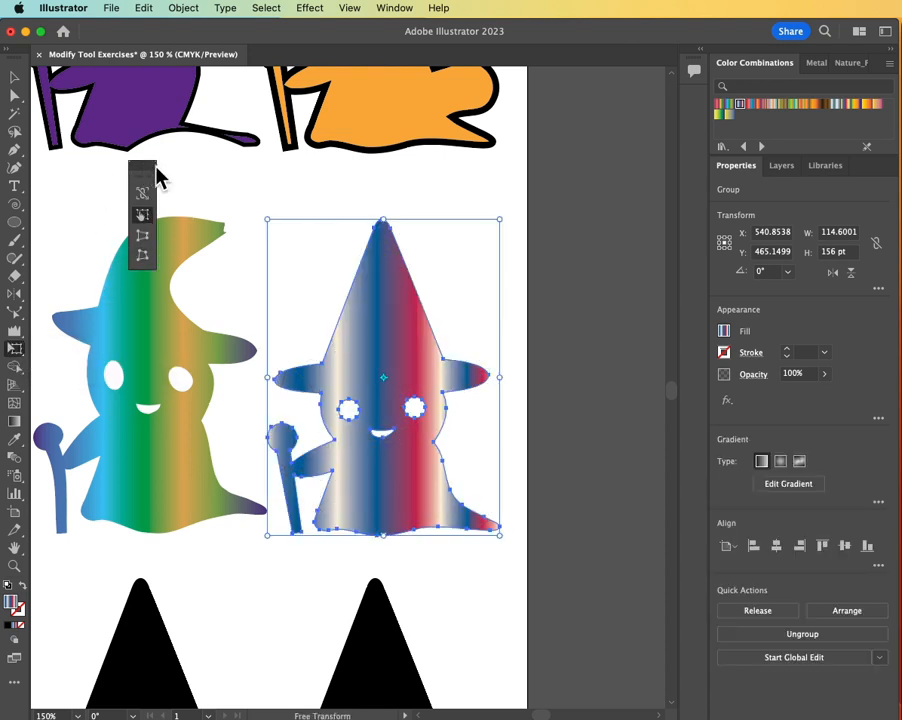
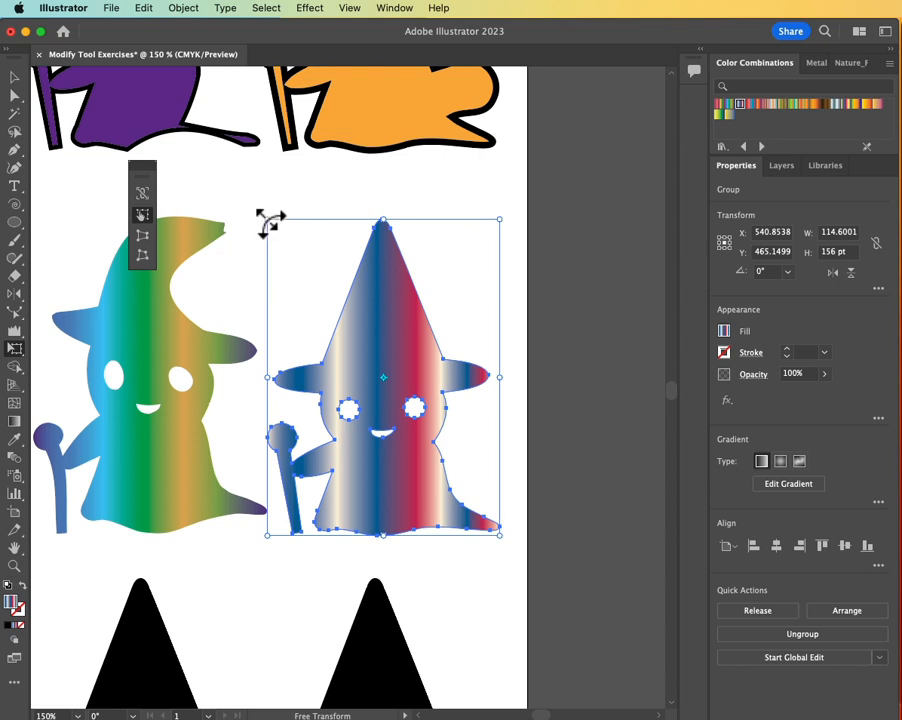
{"action": "left_click_drag", "start_coordinate": [270, 222], "coordinate": [302, 294]}
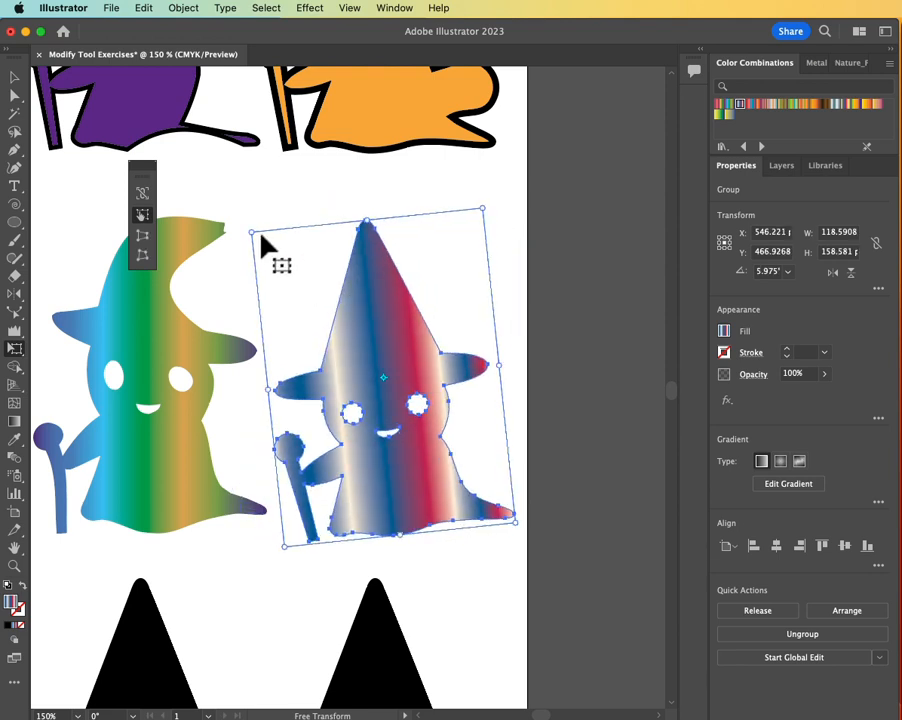
Scale the tilted wizard down to about 102 pt wide and 150 pt high with Free Transform.
{"action": "mouse_move", "coordinate": [364, 215]}
{"action": "left_mouse_down"}
{"action": "mouse_move", "coordinate": [414, 218]}
{"action": "mouse_move", "coordinate": [361, 213]}
{"action": "mouse_move", "coordinate": [378, 208]}
{"action": "left_mouse_up"}
{"action": "left_click_drag", "start_coordinate": [505, 364], "coordinate": [501, 282]}
{"action": "left_click_drag", "start_coordinate": [483, 201], "coordinate": [481, 236]}
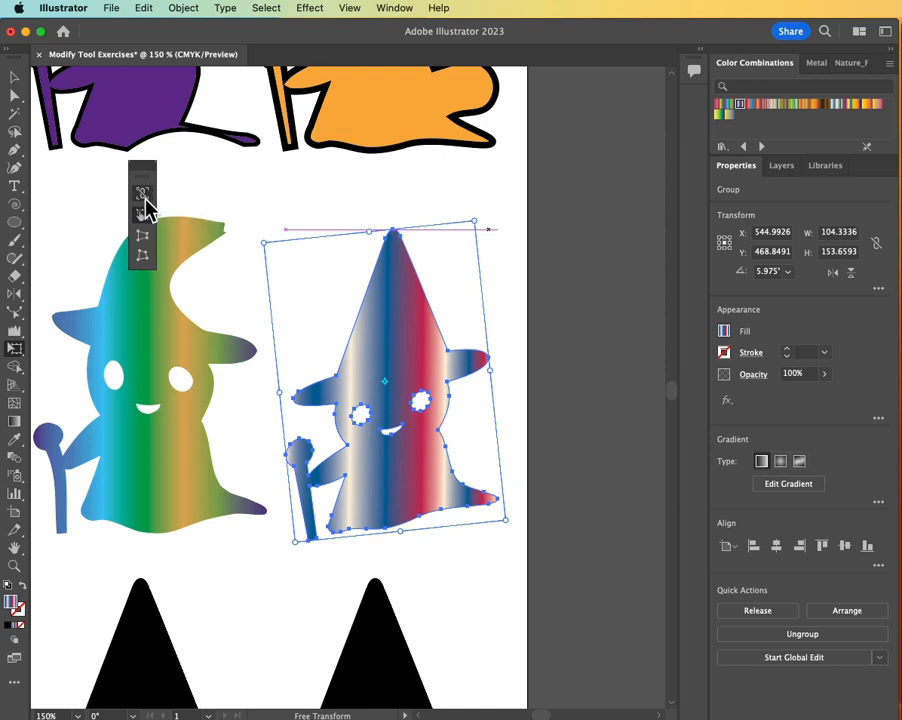
{"action": "left_click", "coordinate": [15, 77]}
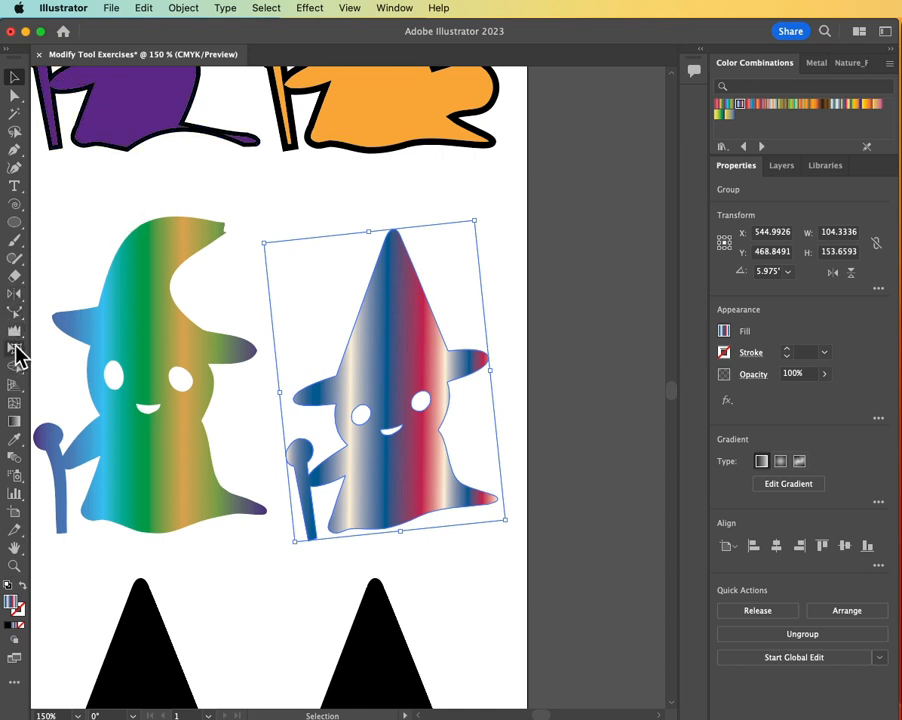
{"action": "left_click", "coordinate": [15, 352]}
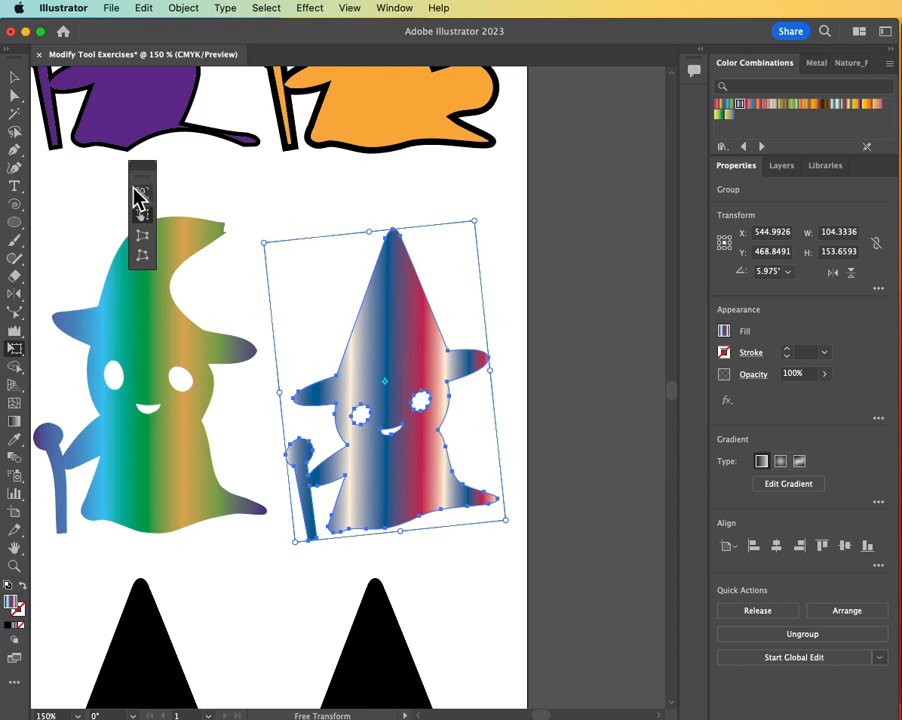
{"action": "left_click_drag", "start_coordinate": [263, 241], "coordinate": [290, 230]}
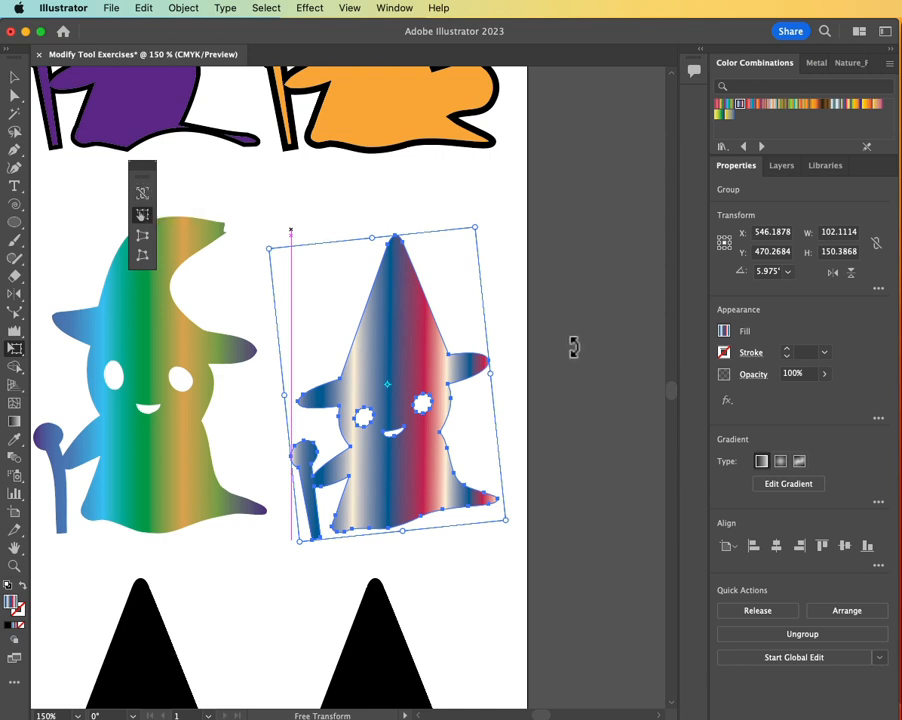
Apply Perspective Distort at the tilted wizard's upper-left corner, then pull both upper corners inward and down with Free Distort.
{"action": "left_click", "coordinate": [143, 245]}
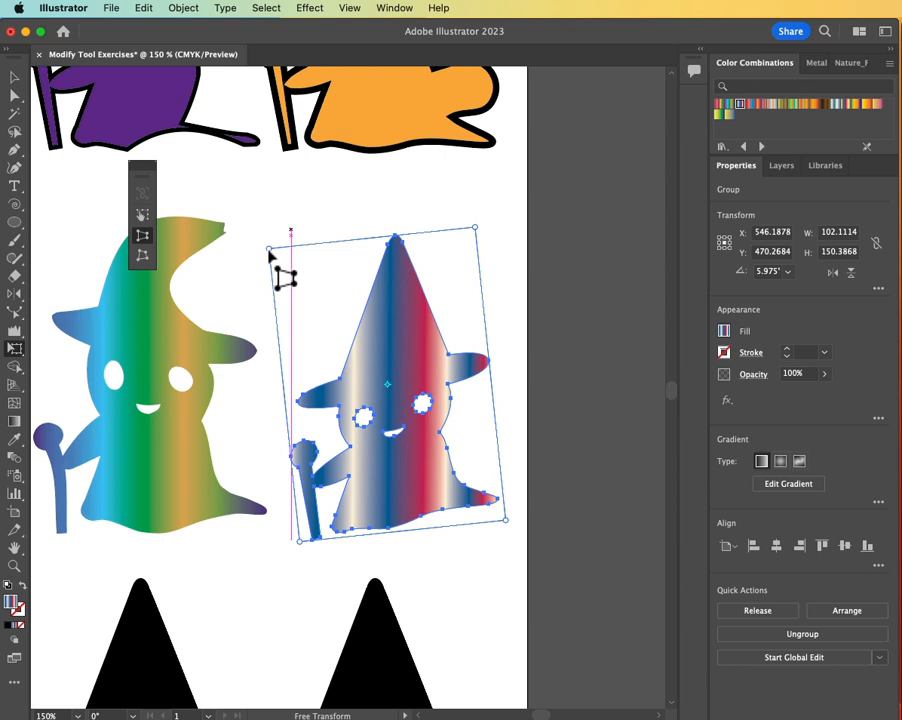
{"action": "mouse_move", "coordinate": [268, 250]}
{"action": "left_mouse_down"}
{"action": "mouse_move", "coordinate": [268, 348]}
{"action": "mouse_move", "coordinate": [276, 268]}
{"action": "mouse_move", "coordinate": [298, 259]}
{"action": "mouse_move", "coordinate": [333, 266]}
{"action": "mouse_move", "coordinate": [270, 259]}
{"action": "left_mouse_up"}
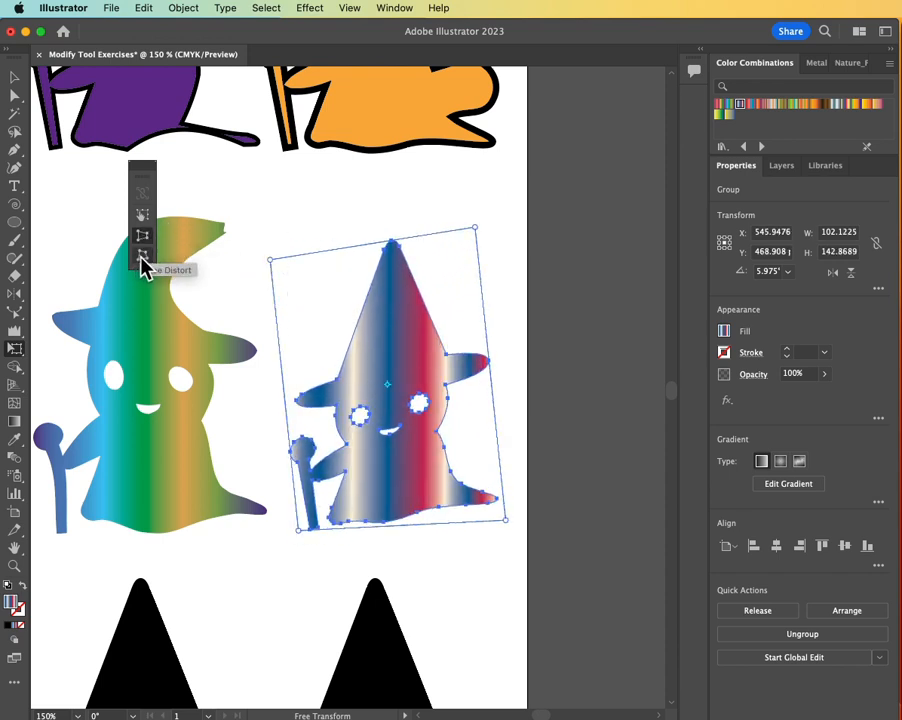
{"action": "left_click", "coordinate": [144, 257]}
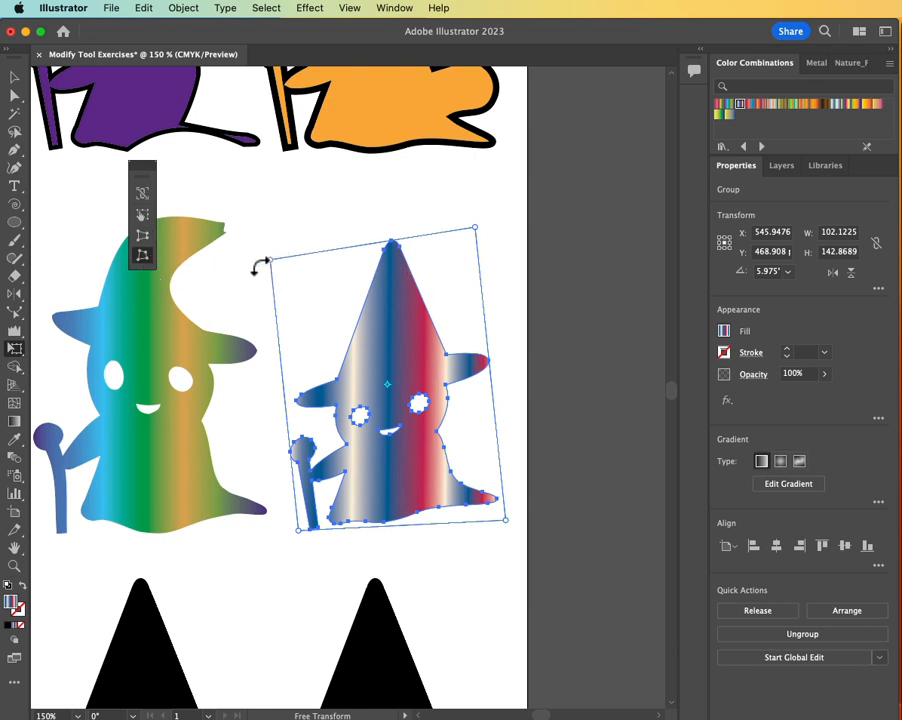
{"action": "left_click_drag", "start_coordinate": [272, 262], "coordinate": [293, 272]}
{"action": "left_click_drag", "start_coordinate": [476, 230], "coordinate": [475, 258]}
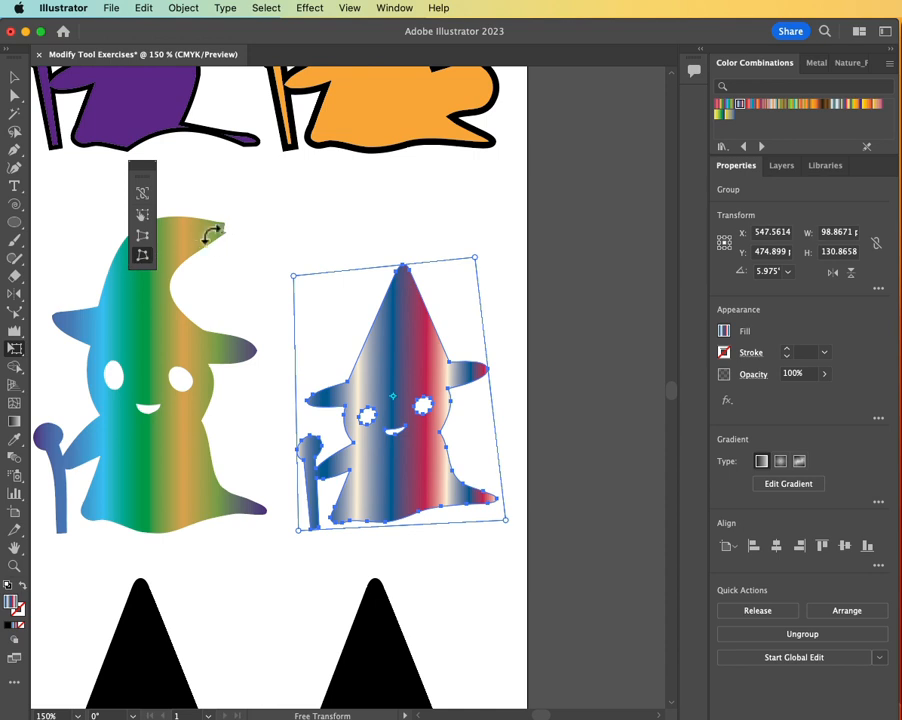
Fill the first wizard in the fourth row with the blue, red and yellow gradient from the Color Combinations swatches.
{"action": "key", "text": "super+Tab"}
{"action": "key", "text": "super+0"}
{"action": "left_click", "coordinate": [14, 77]}
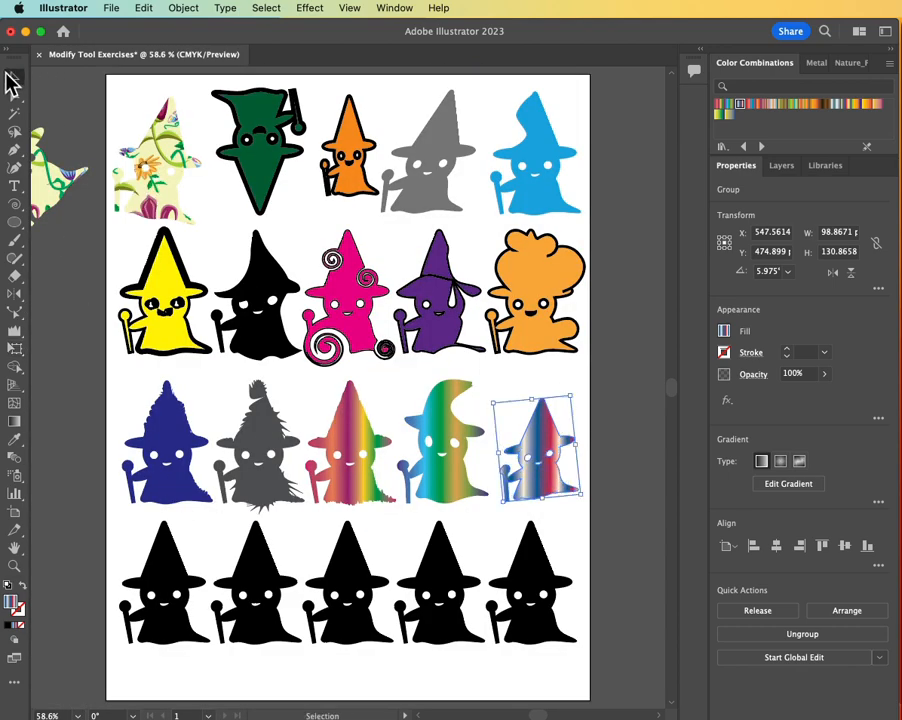
{"action": "left_click", "coordinate": [157, 603]}
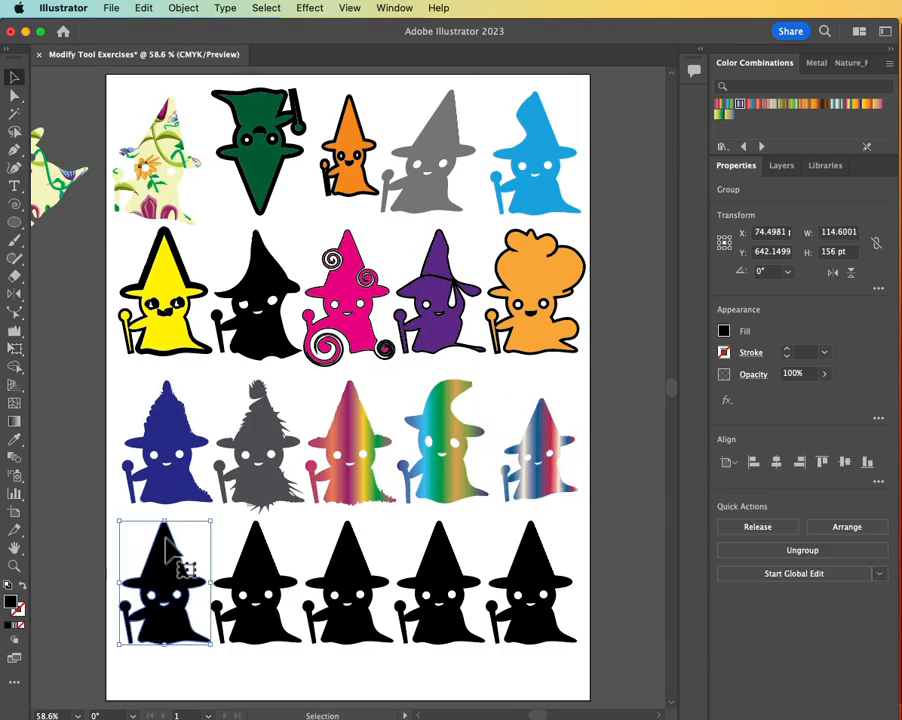
{"action": "key", "text": "super+equal"}
{"action": "key", "text": "super+equal"}
{"action": "key", "text": "super+equal"}
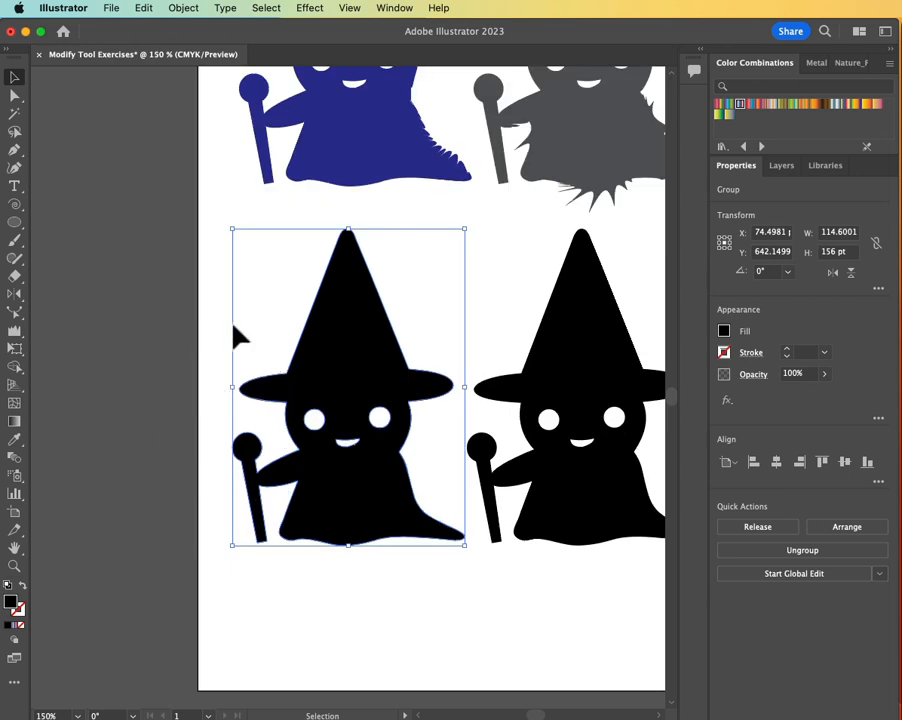
{"action": "left_click", "coordinate": [779, 106]}
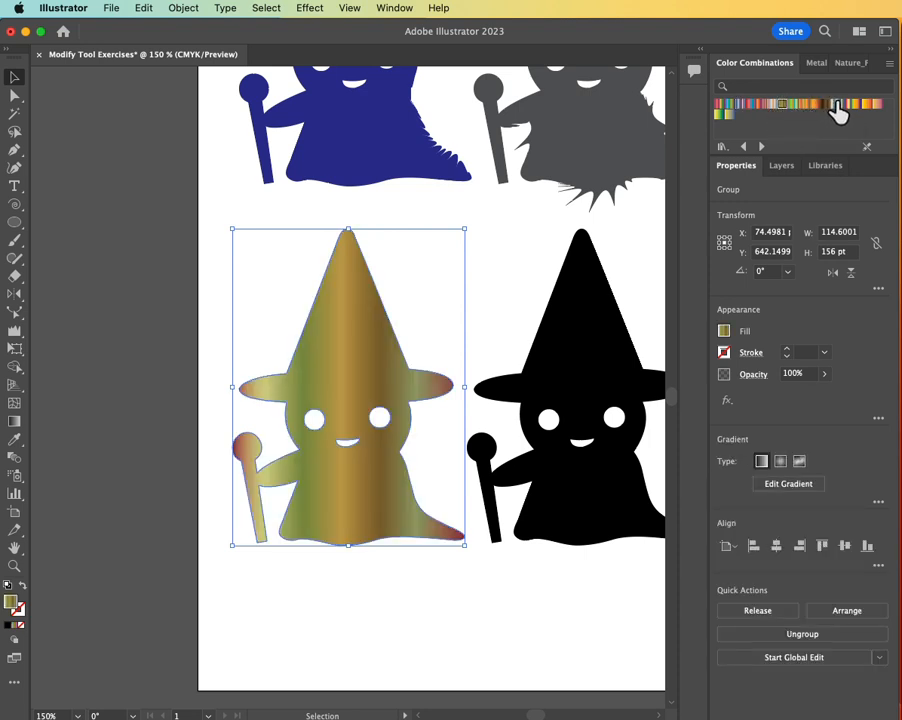
{"action": "left_click", "coordinate": [841, 104]}
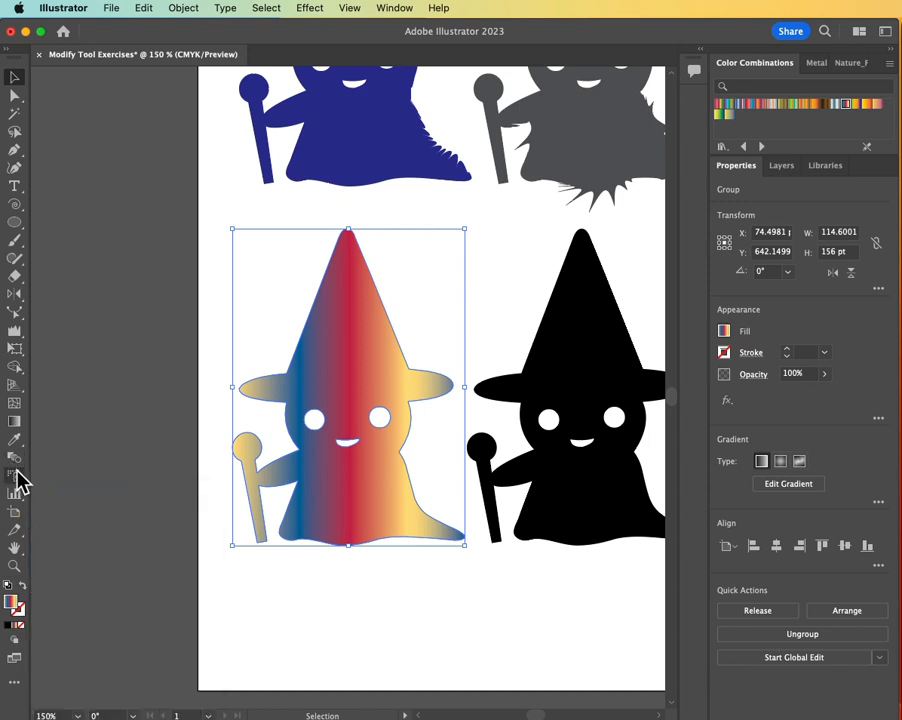
Measure the width of the first fourth-row wizard's hat cone at its base and of the full hat brim.
{"action": "left_click", "coordinate": [18, 443]}
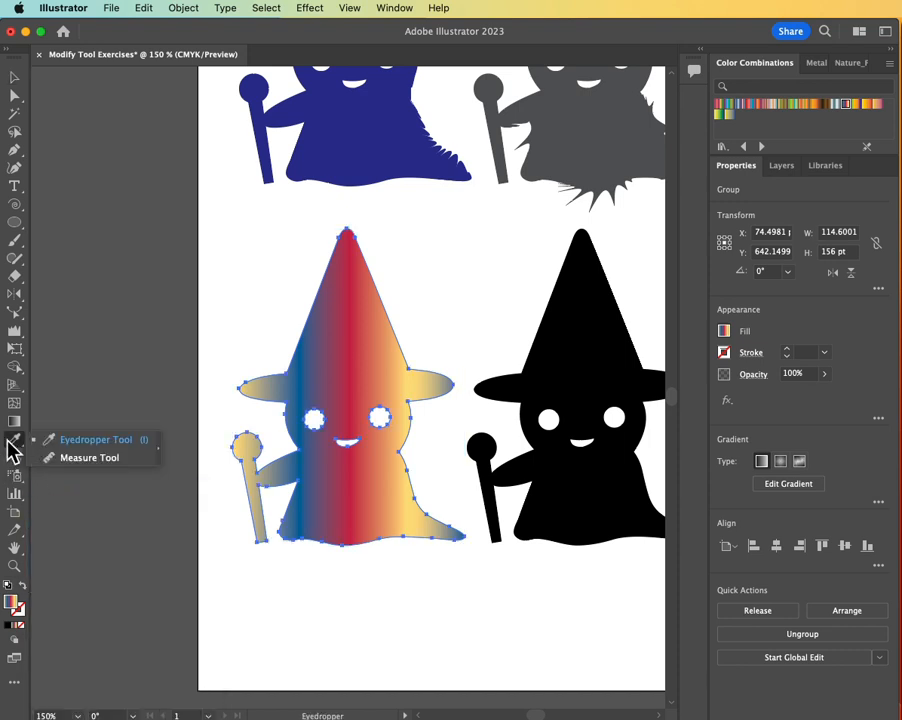
{"action": "left_click", "coordinate": [100, 459]}
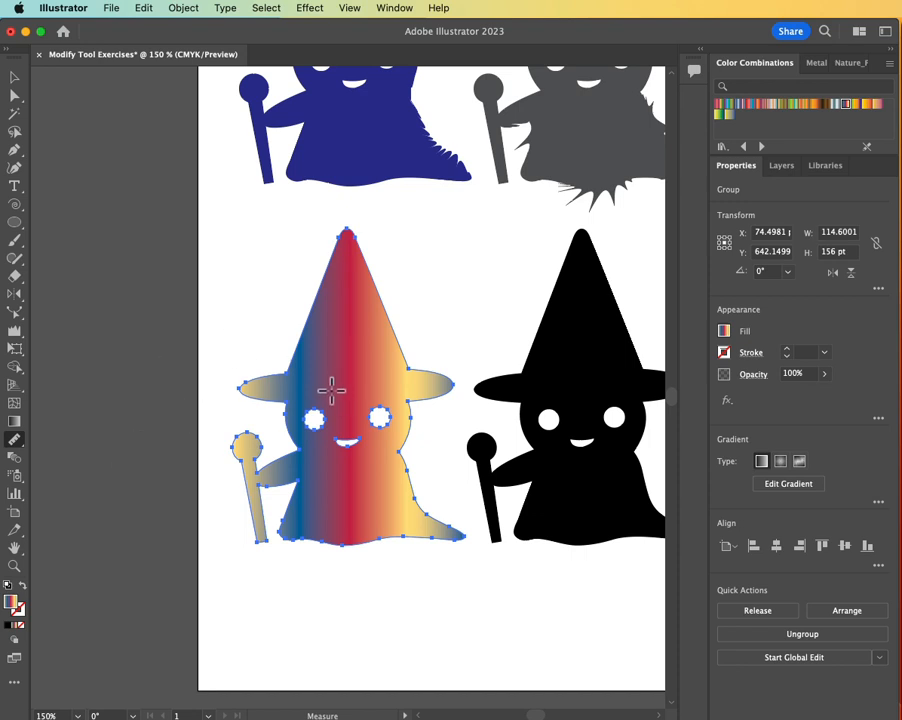
{"action": "left_click_drag", "start_coordinate": [288, 374], "coordinate": [409, 371]}
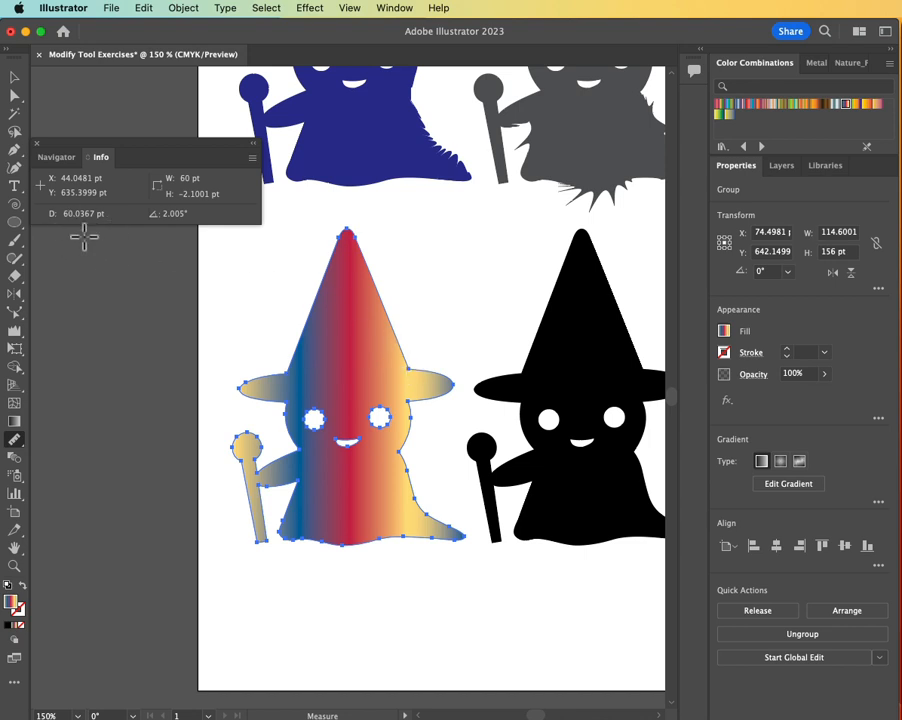
{"action": "left_click", "coordinate": [288, 374]}
{"action": "left_click_drag", "start_coordinate": [239, 389], "coordinate": [455, 383]}
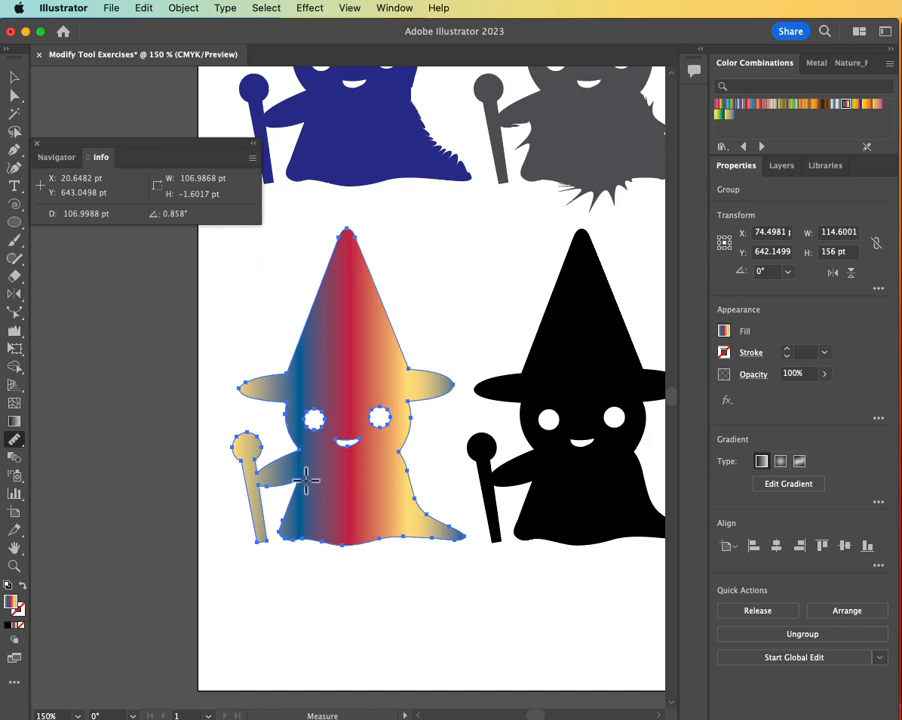
Measure the distance between the gradient wizard's eyes and its full height from hat tip to robe hem, then close the measurement read-out.
{"action": "left_click", "coordinate": [314, 417]}
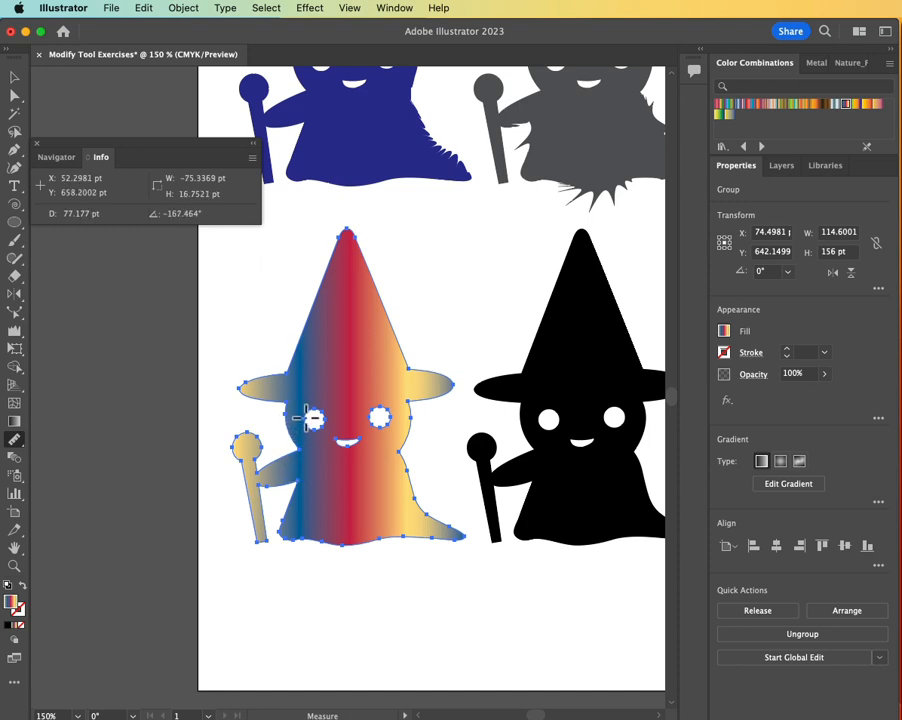
{"action": "left_click_drag", "start_coordinate": [316, 417], "coordinate": [378, 416]}
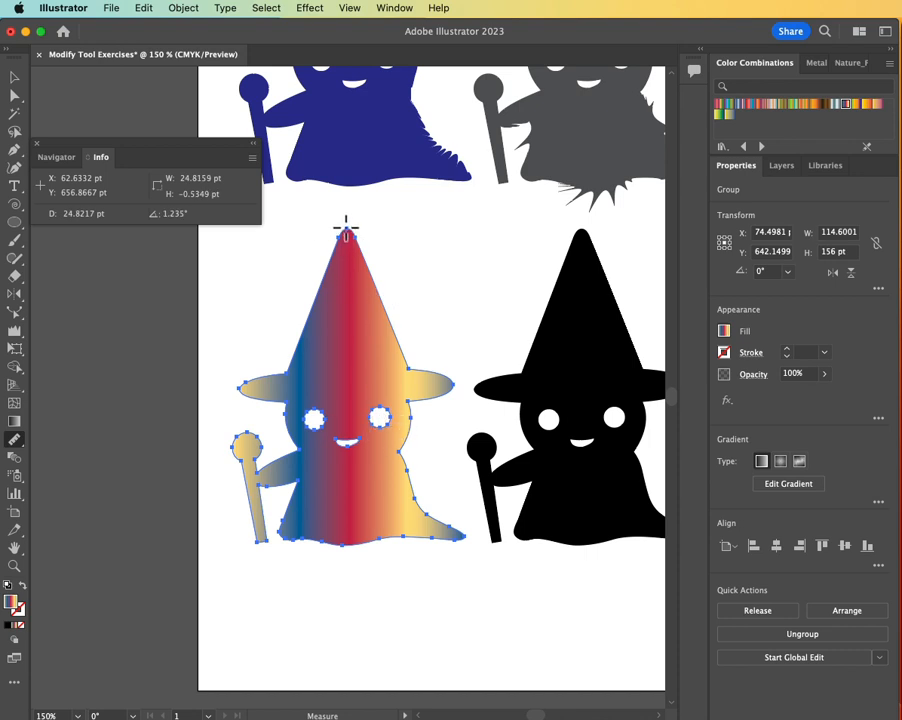
{"action": "left_click_drag", "start_coordinate": [346, 232], "coordinate": [350, 543]}
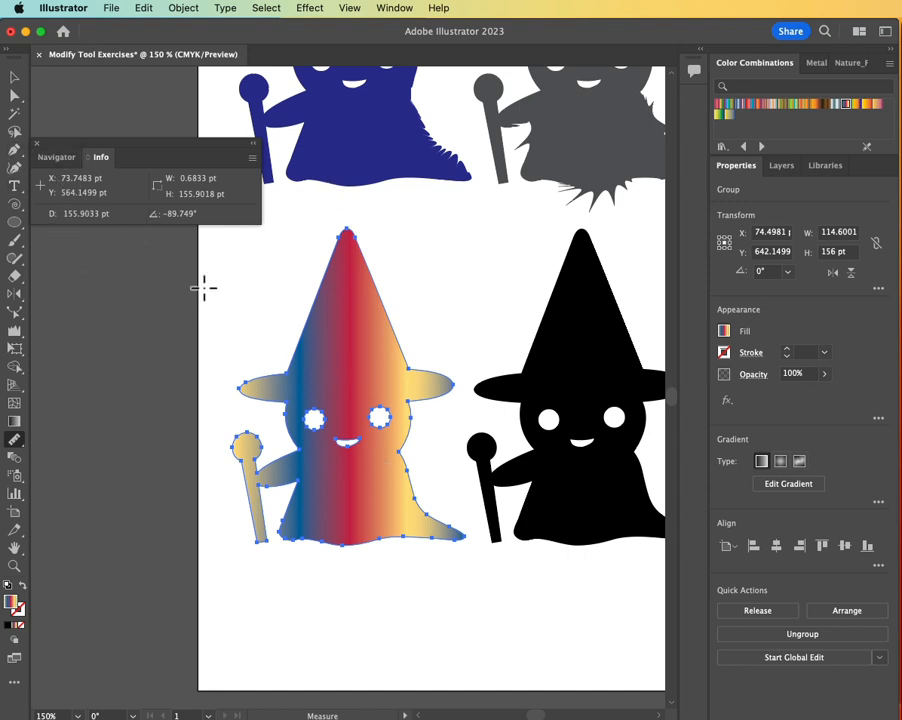
{"action": "left_click", "coordinate": [37, 143]}
Copy the purple fill and 2 pt black stroke from the second-row purple wizard onto the second fourth-row wizard with the Eyedropper.
{"action": "left_click", "coordinate": [14, 77]}
{"action": "key", "text": "space"}
{"action": "scroll", "coordinate": [378, 363], "scroll_direction": "right", "scroll_amount": 5}
{"action": "left_click", "coordinate": [338, 397]}
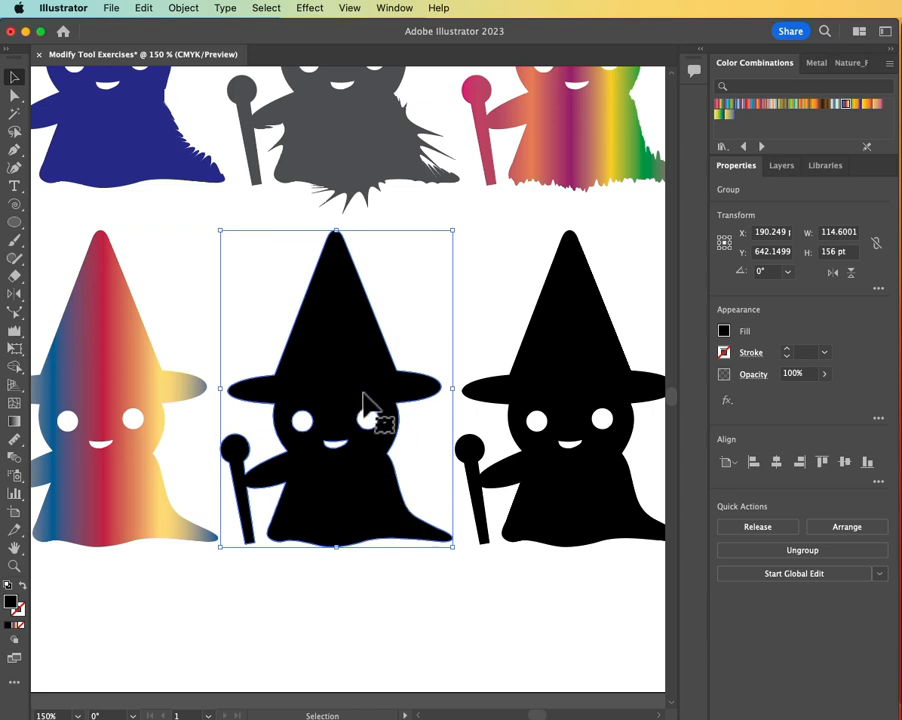
{"action": "key", "text": "super+minus"}
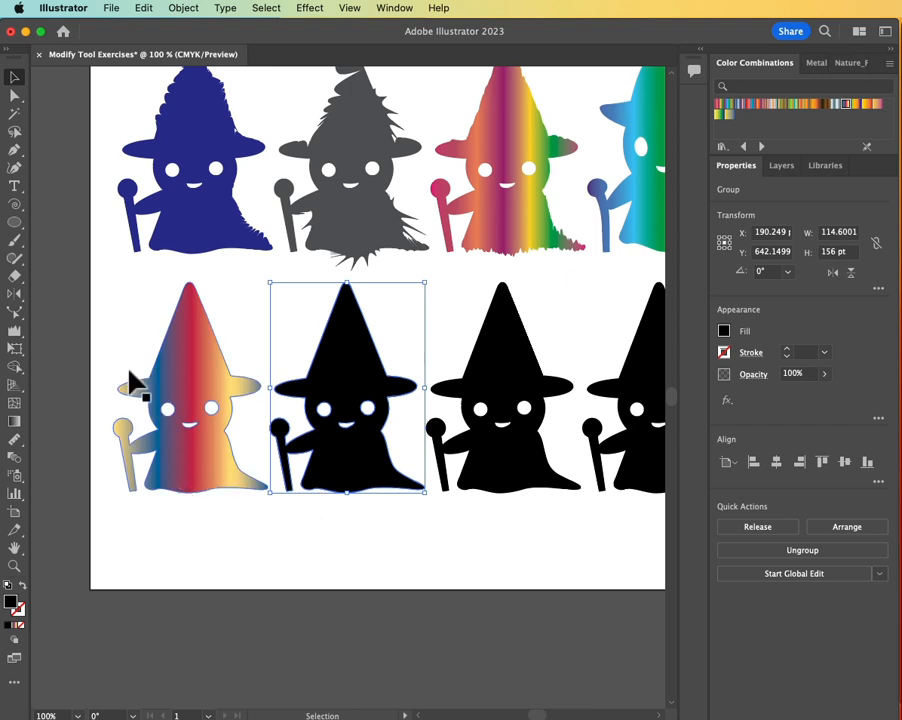
{"action": "left_click", "coordinate": [14, 450]}
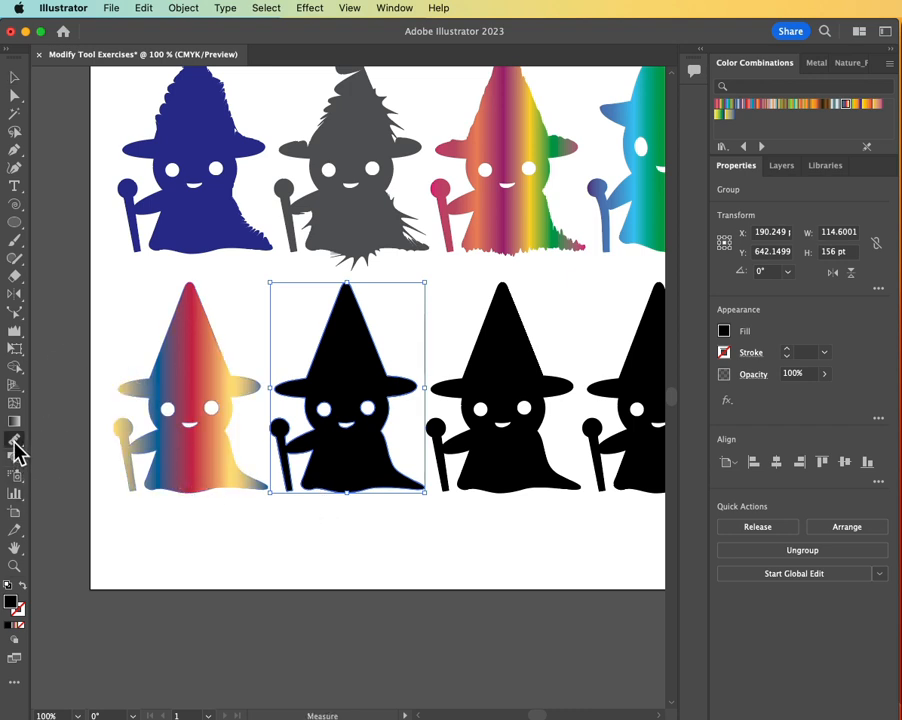
{"action": "left_click", "coordinate": [66, 441]}
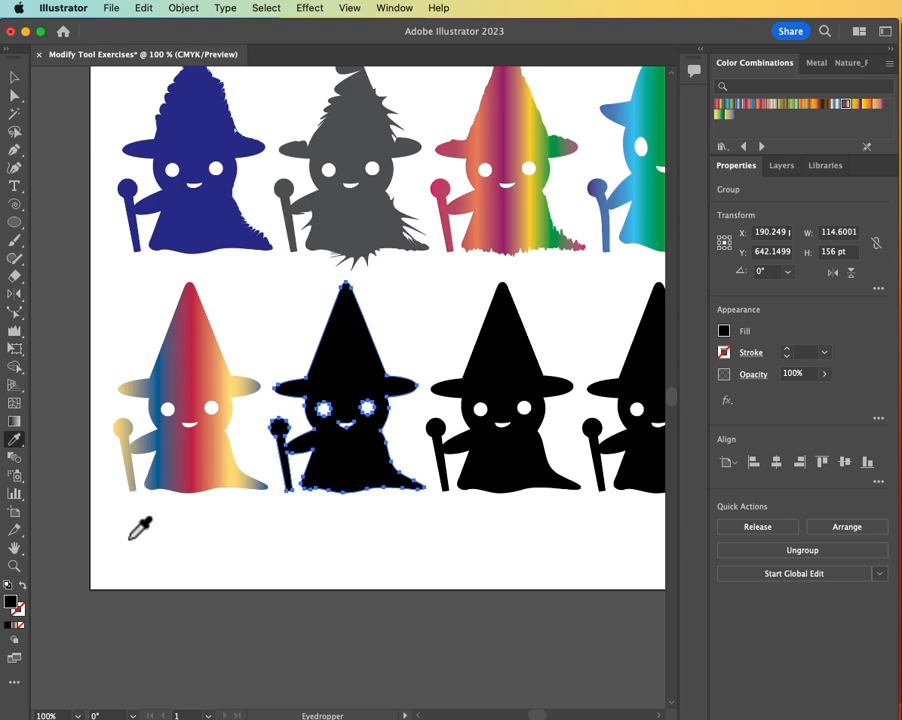
{"action": "key", "text": "super+0"}
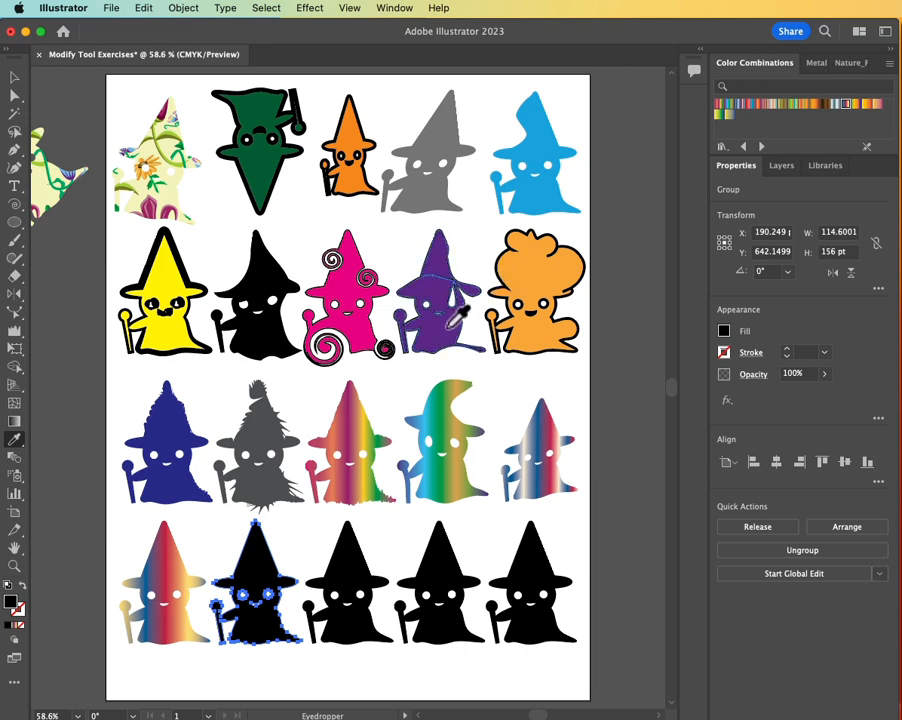
{"action": "left_click", "coordinate": [455, 308]}
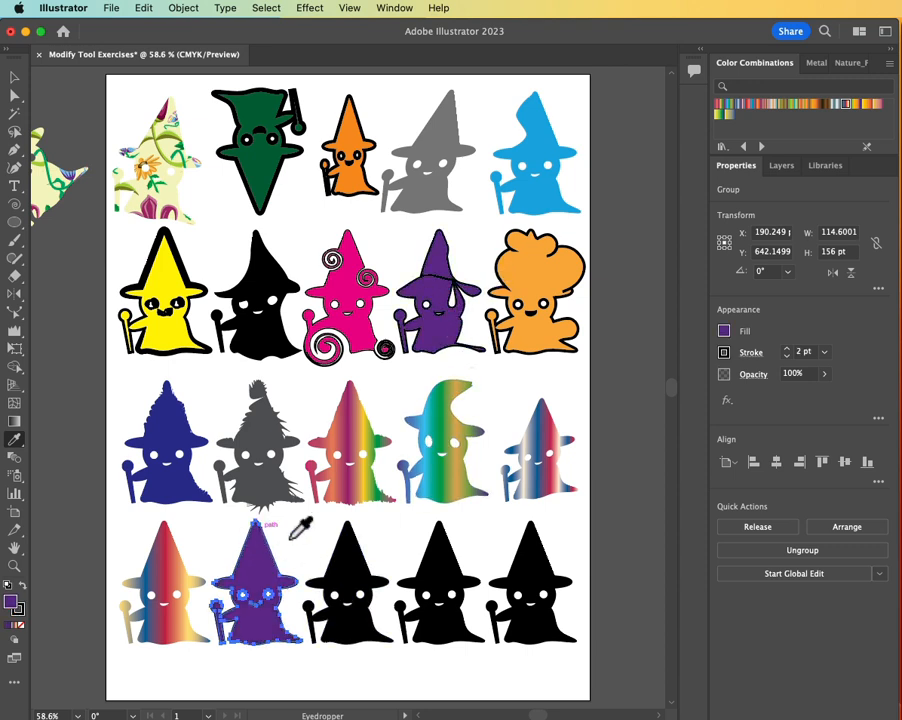
{"action": "left_click", "coordinate": [13, 77]}
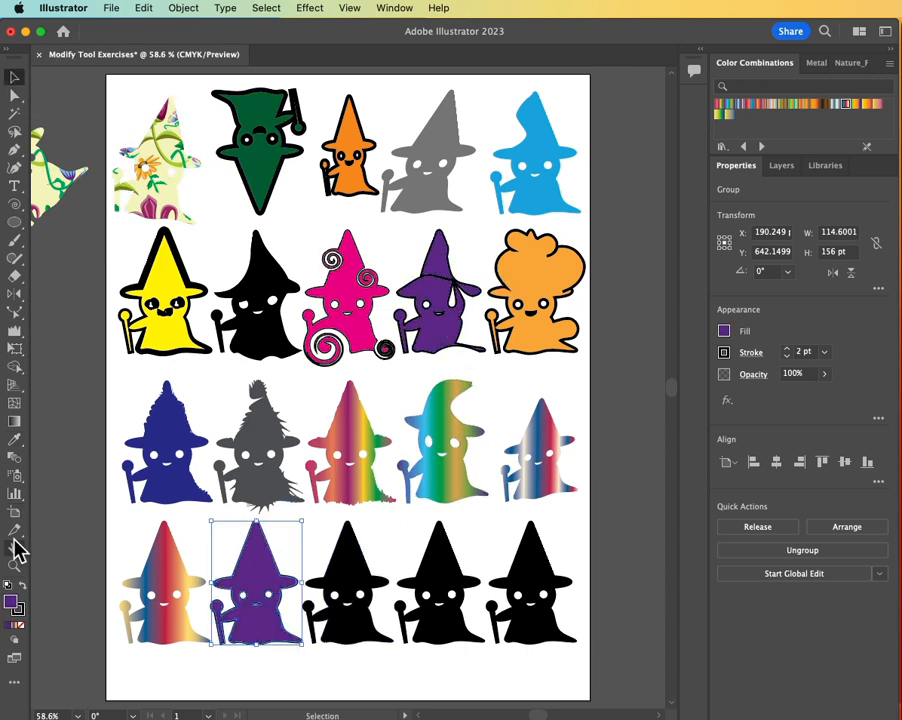
Sample two third-row gradients onto the second fourth-row wizard with the Eyedropper, ending with the floral pattern from the first-row wizard.
{"action": "left_click", "coordinate": [42, 562]}
{"action": "left_click", "coordinate": [270, 586]}
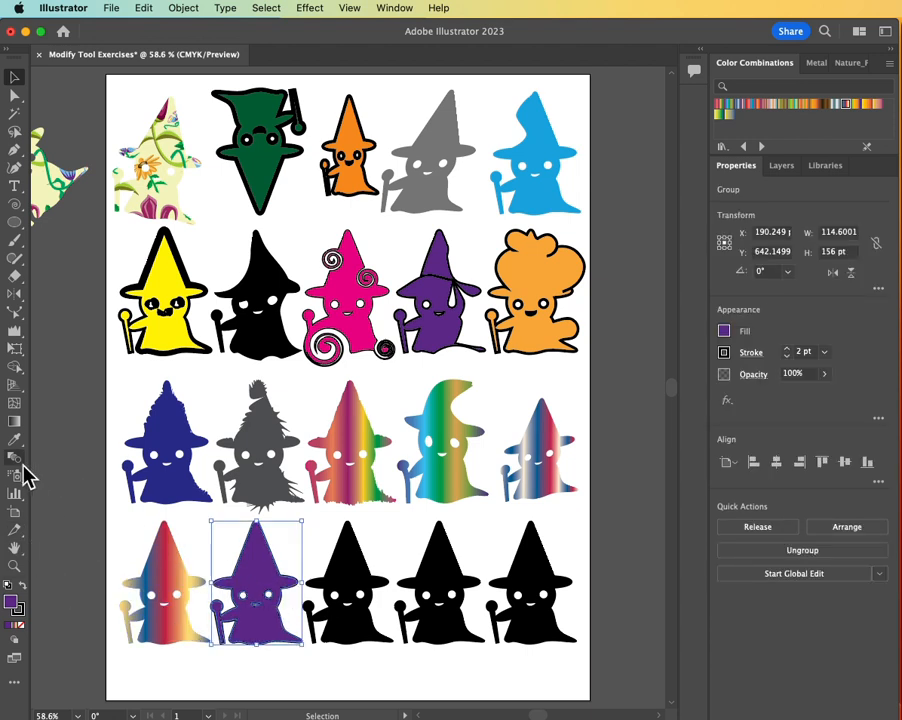
{"action": "left_click_drag", "start_coordinate": [17, 443], "coordinate": [96, 444]}
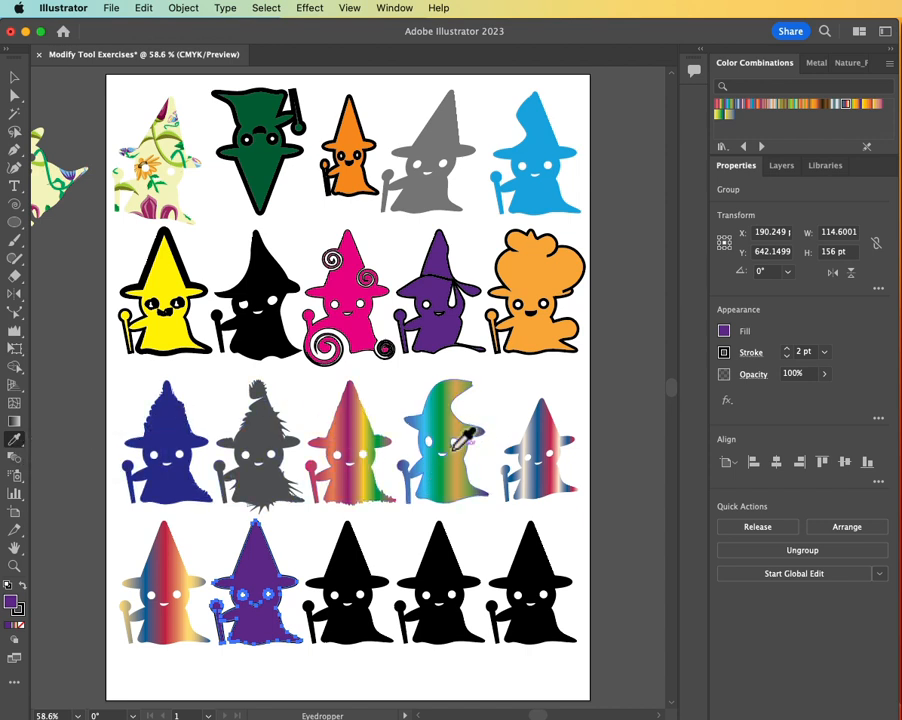
{"action": "left_click", "coordinate": [544, 486]}
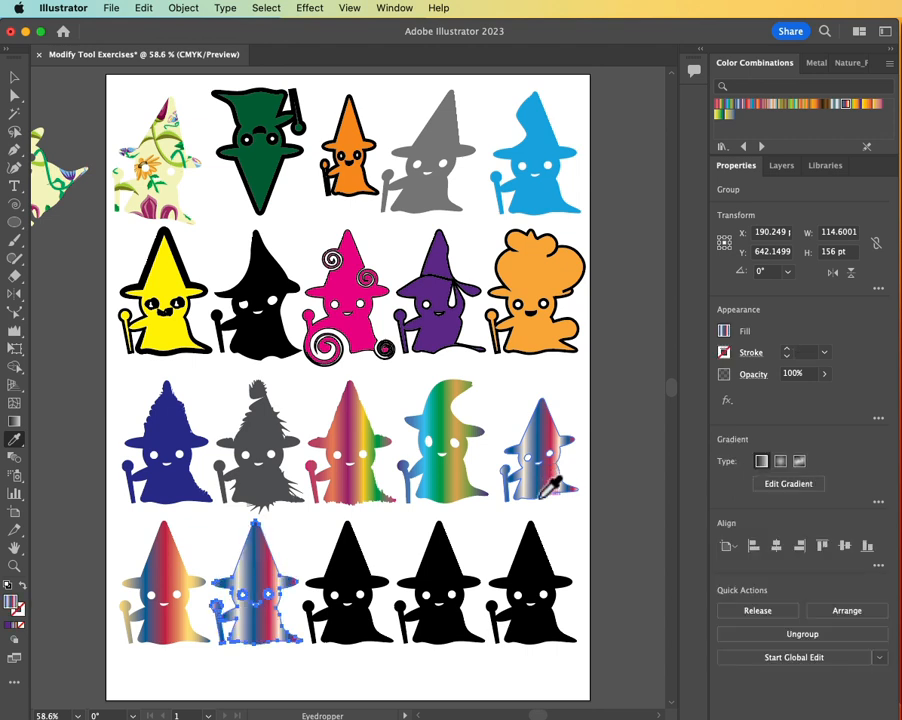
{"action": "left_click", "coordinate": [360, 425]}
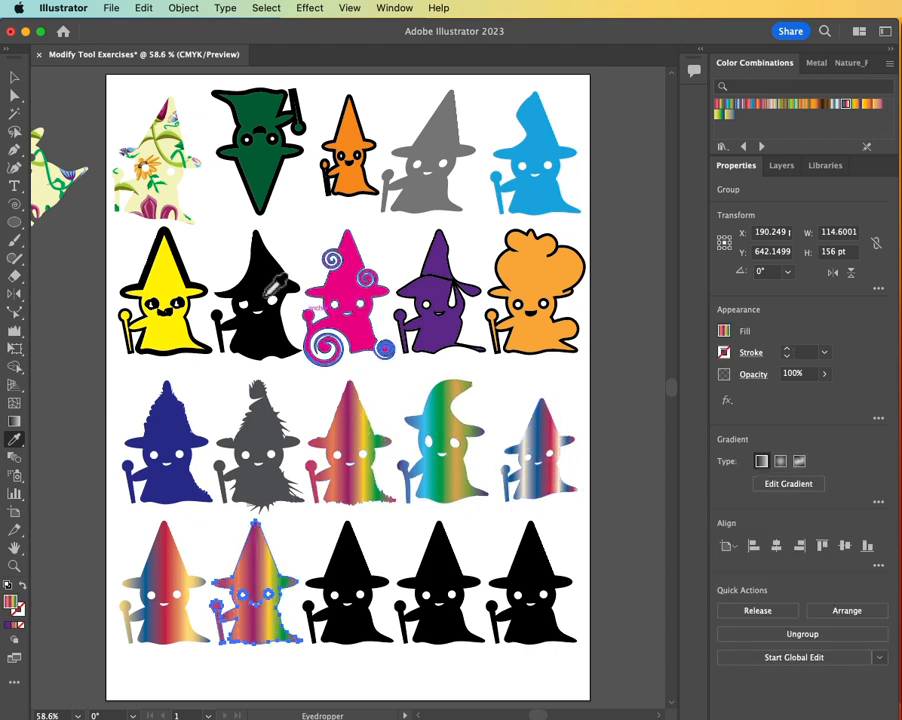
{"action": "left_click", "coordinate": [150, 185]}
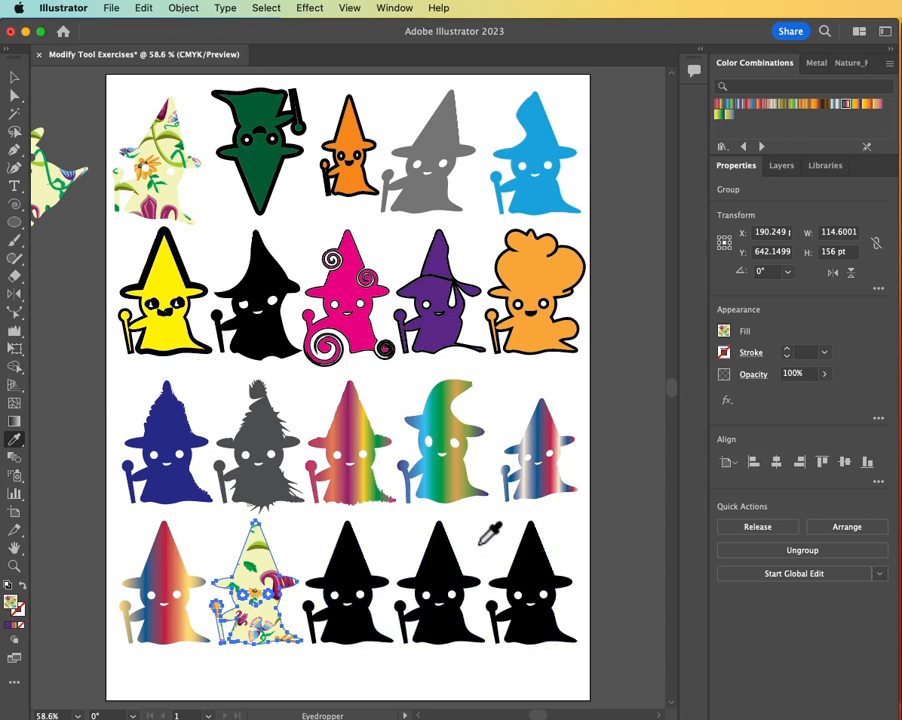
Apply the selected wizard's floral pattern to the last wizard in the third row with the Eyedropper.
{"action": "key", "text": "super+Tab"}
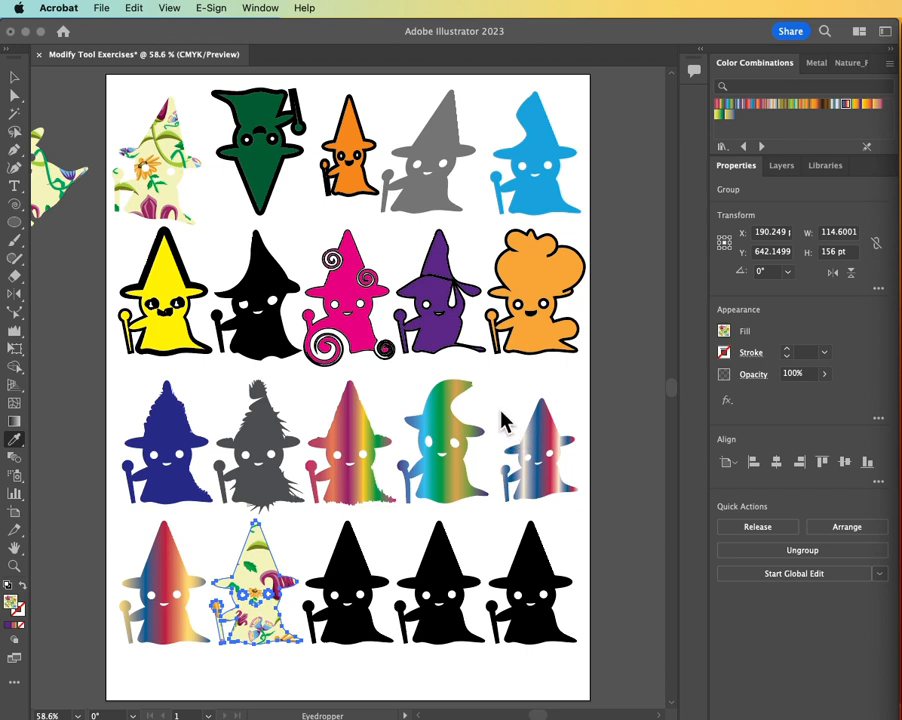
{"action": "left_click", "coordinate": [539, 487]}
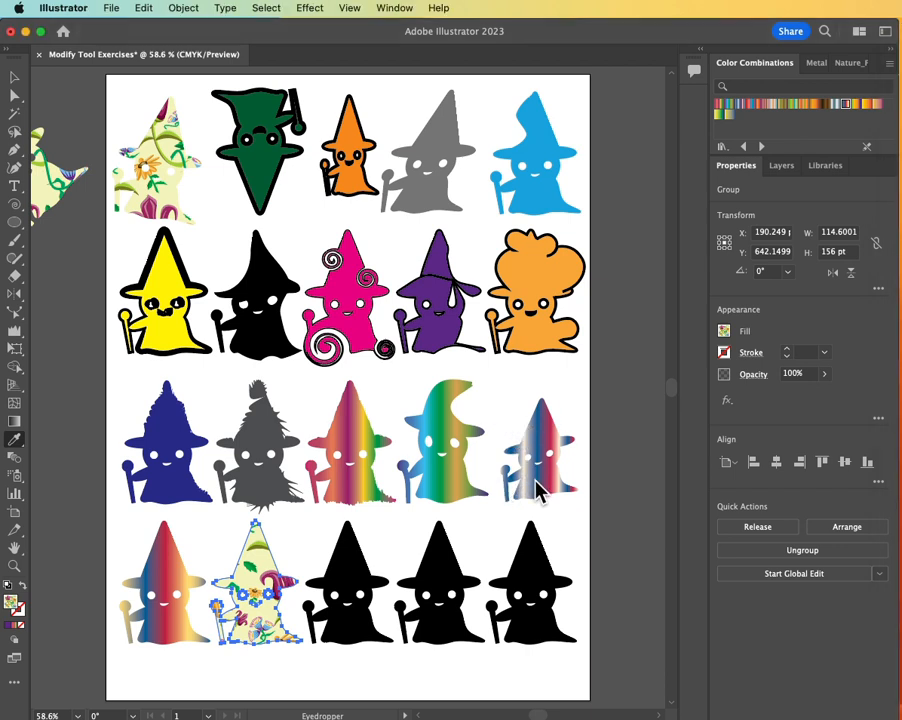
{"action": "left_click", "coordinate": [525, 468], "text": "alt"}
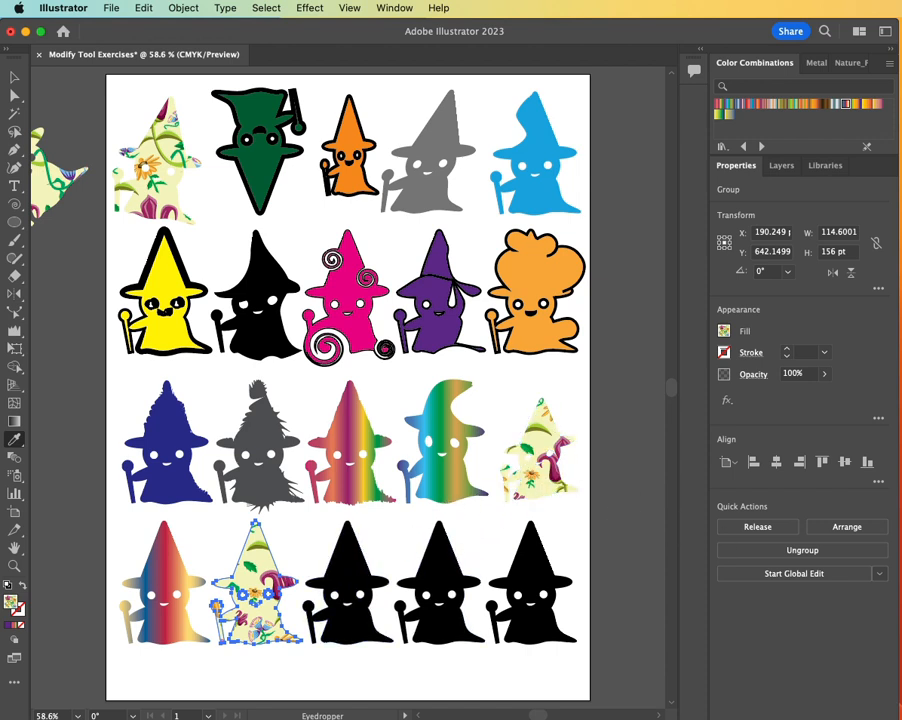
Fill the second wizard in the fourth row with an orange sampled from outside the artboard with the Eyedropper.
{"action": "key", "text": "super+Tab"}
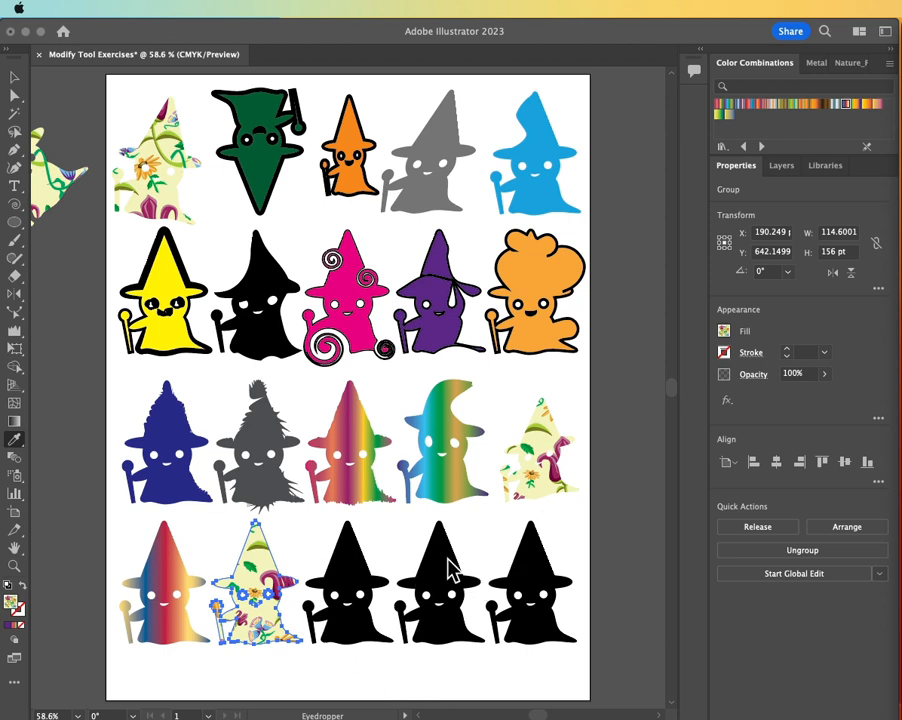
{"action": "left_click", "coordinate": [260, 624]}
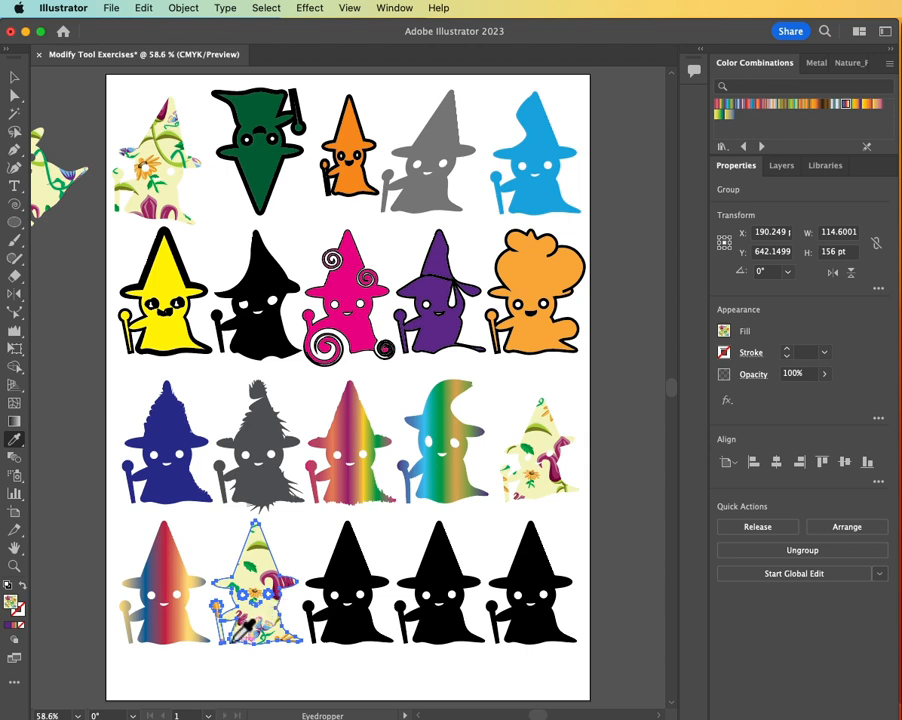
{"action": "left_click_drag", "start_coordinate": [256, 628], "coordinate": [212, 718]}
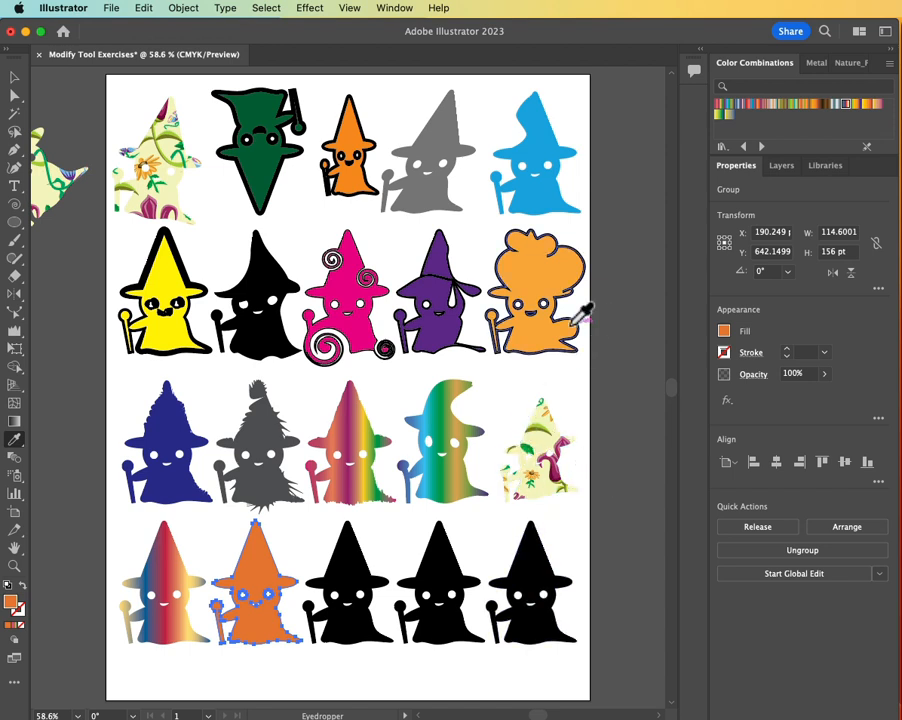
Fill the third wizard in the fourth row with the orange, green and yellow gradient from the Color Combinations swatches.
{"action": "left_click", "coordinate": [14, 78]}
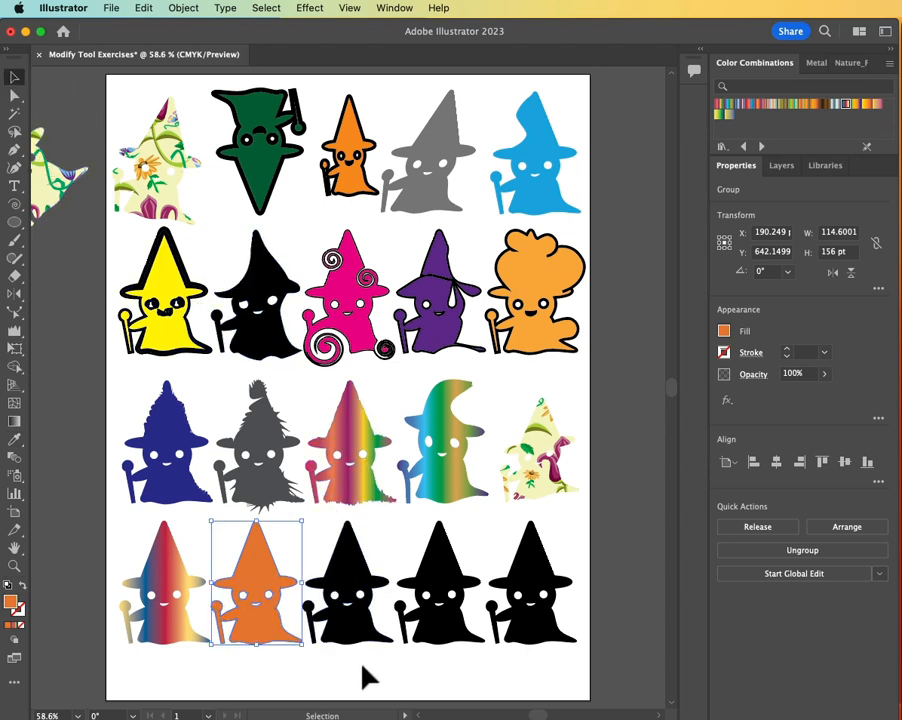
{"action": "left_click", "coordinate": [360, 634]}
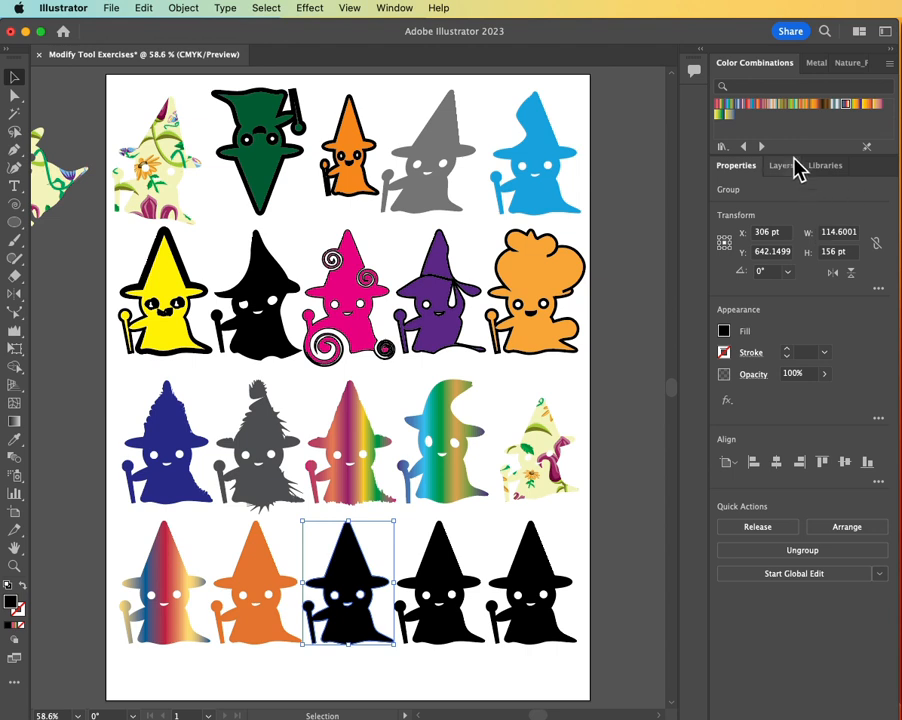
{"action": "left_click", "coordinate": [803, 104]}
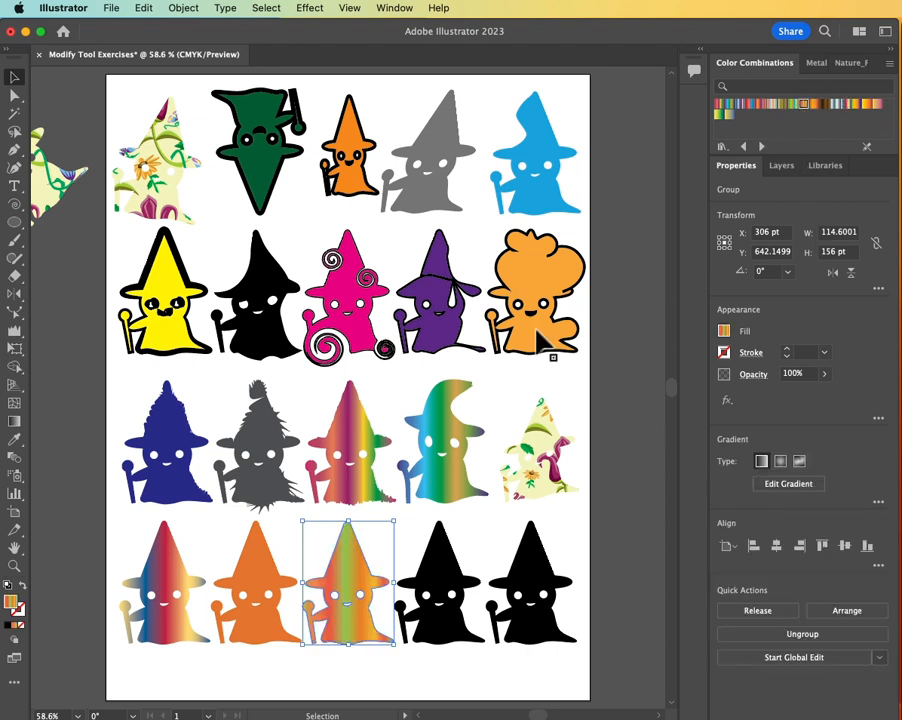
Give the third wizard in the fourth row a 3 pt black stroke.
{"action": "left_click", "coordinate": [750, 355]}
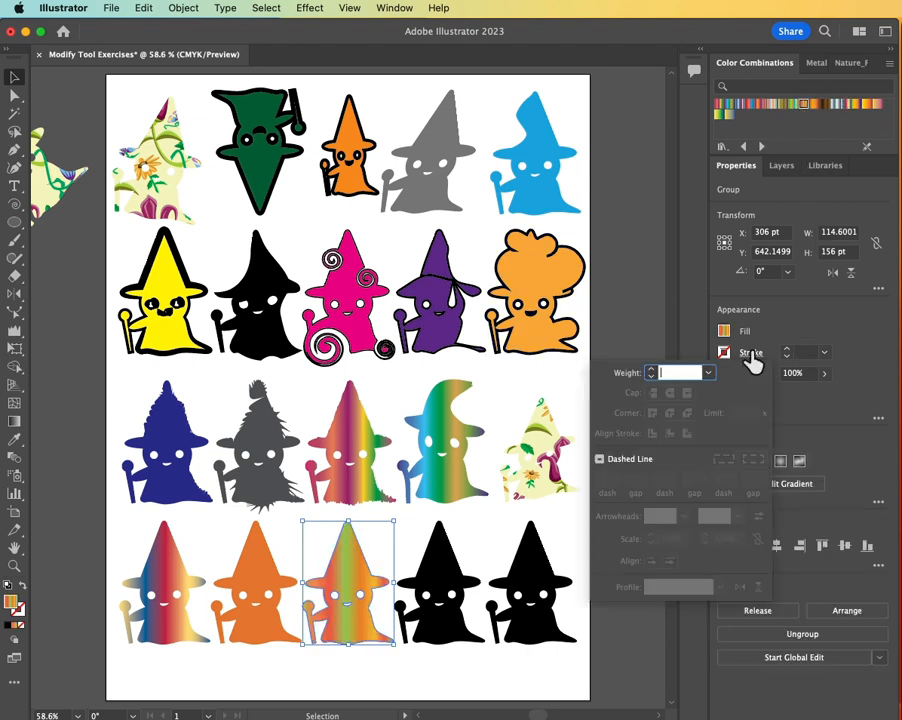
{"action": "left_click", "coordinate": [824, 353]}
{"action": "left_click", "coordinate": [824, 353]}
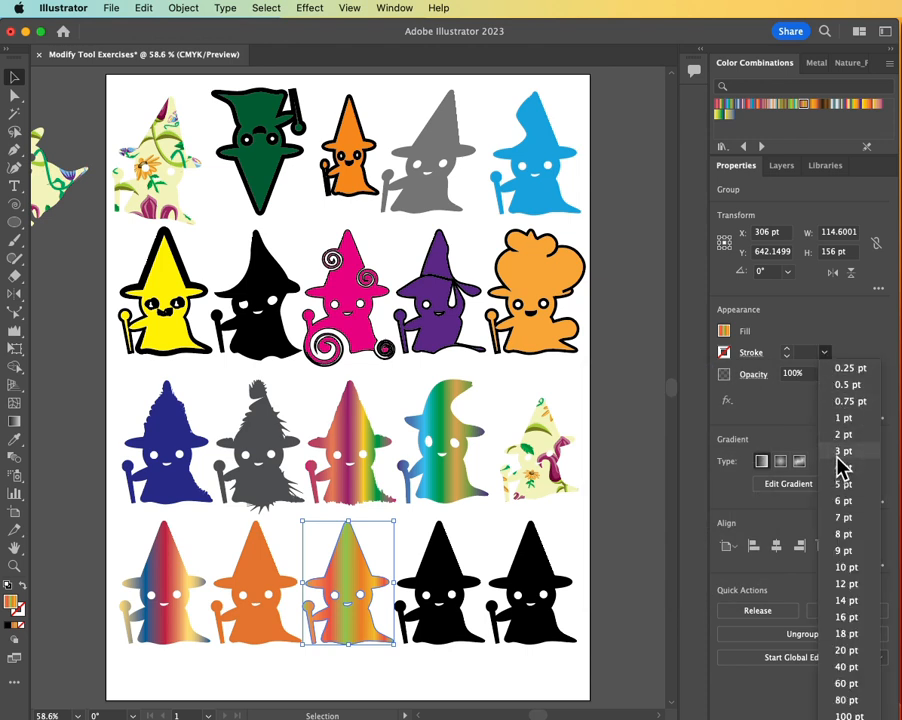
{"action": "left_click", "coordinate": [840, 453]}
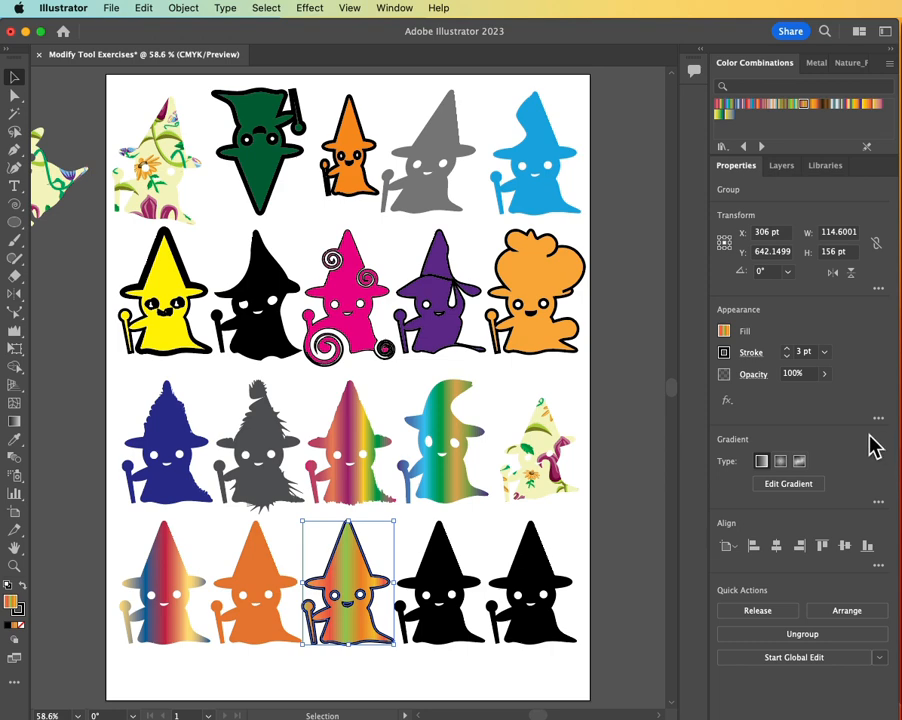
Erase a strip across the third wizard's hat just above the brim and a gap through the arm holding the staff with the Eraser.
{"action": "scroll", "coordinate": [300, 535], "scroll_direction": "up", "scroll_amount": 5}
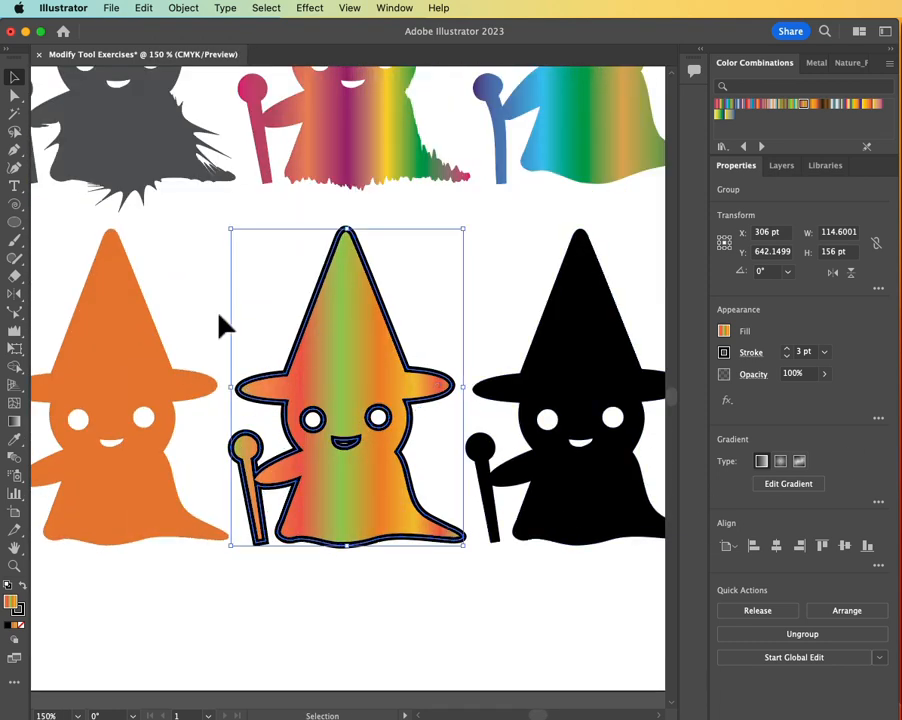
{"action": "left_click", "coordinate": [18, 280]}
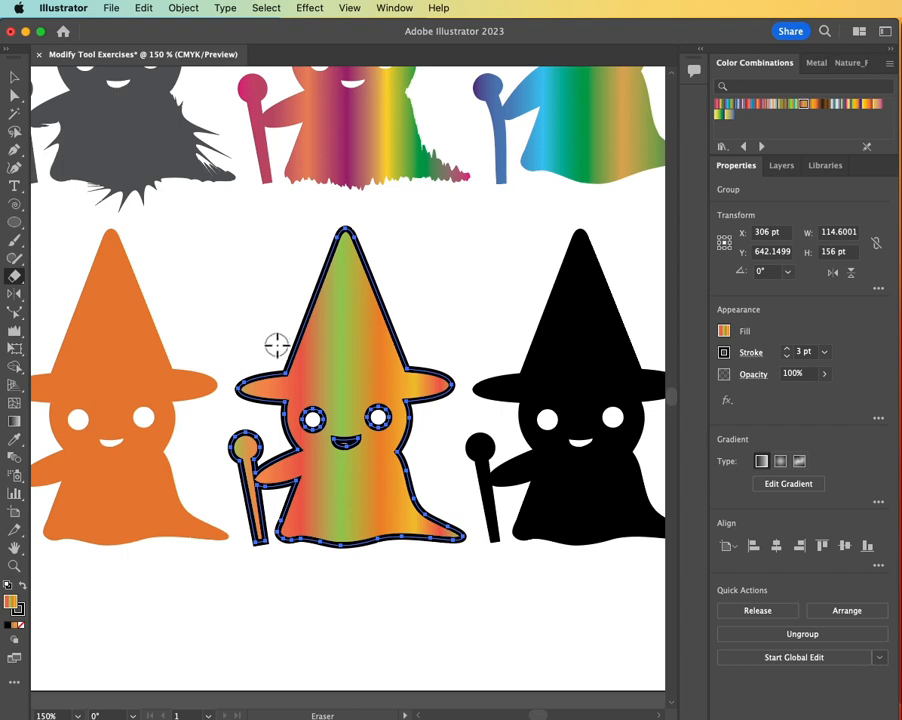
{"action": "left_click_drag", "start_coordinate": [275, 360], "coordinate": [425, 366]}
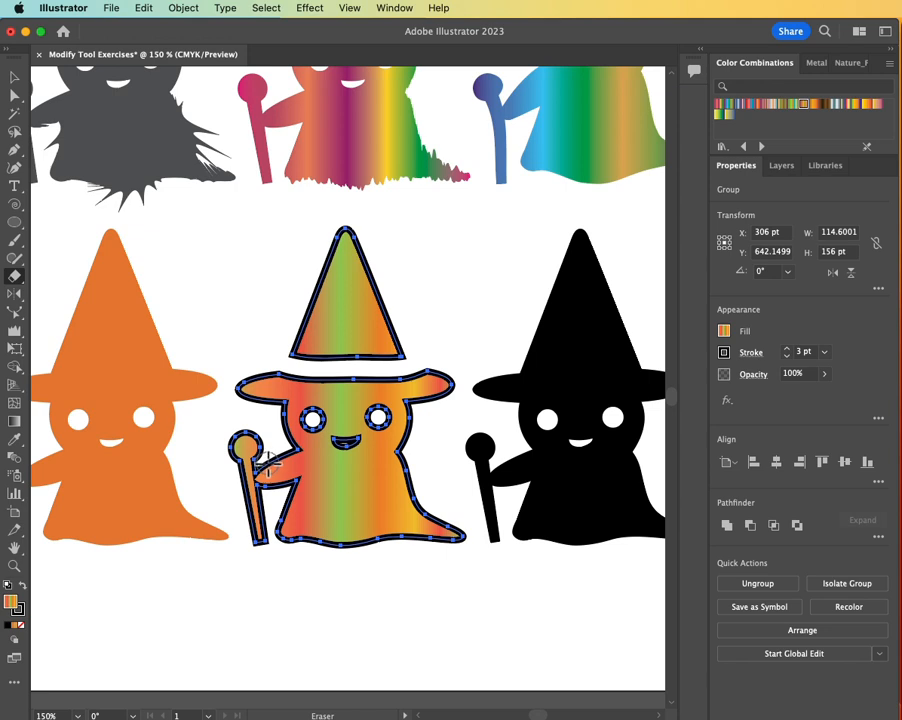
{"action": "left_click_drag", "start_coordinate": [270, 478], "coordinate": [268, 477]}
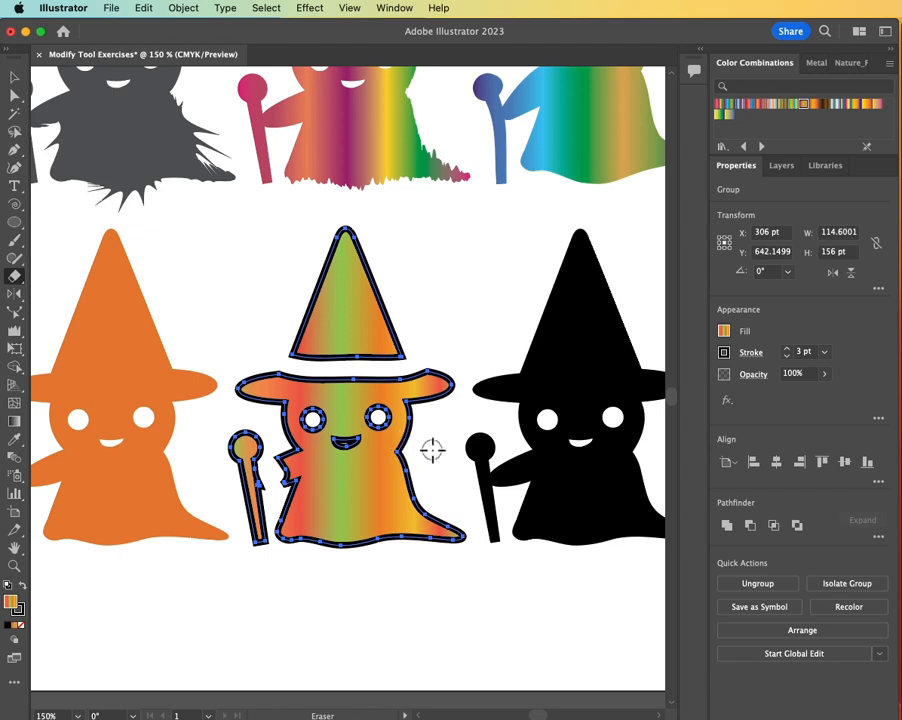
Enlarge the Eraser brush to 13.2 pt.
{"action": "key", "text": "bracketright"}
{"action": "key", "text": "bracketright"}
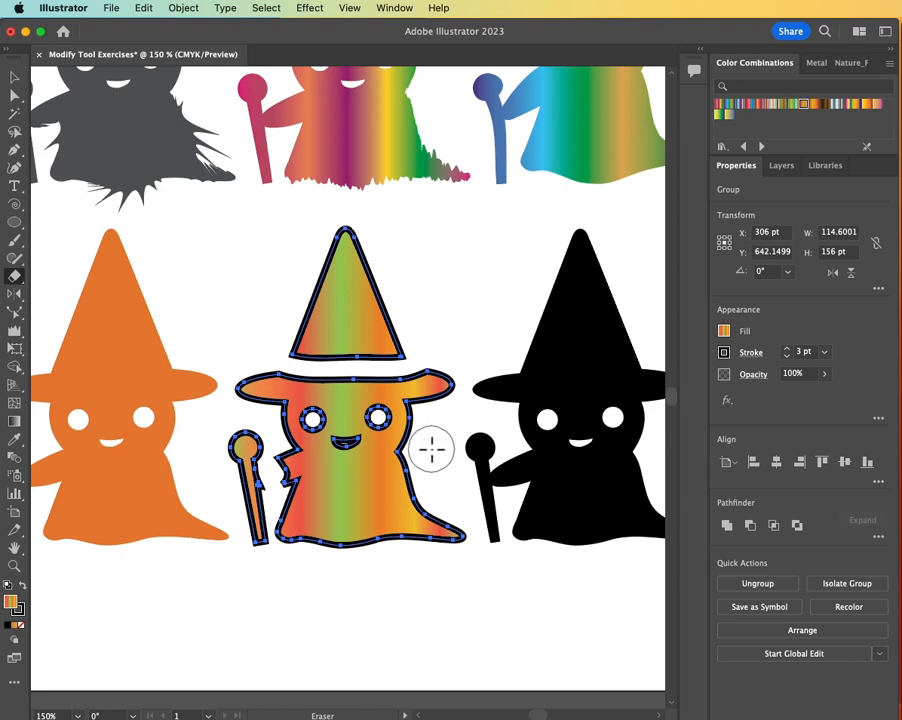
{"action": "key", "text": "bracketleft"}
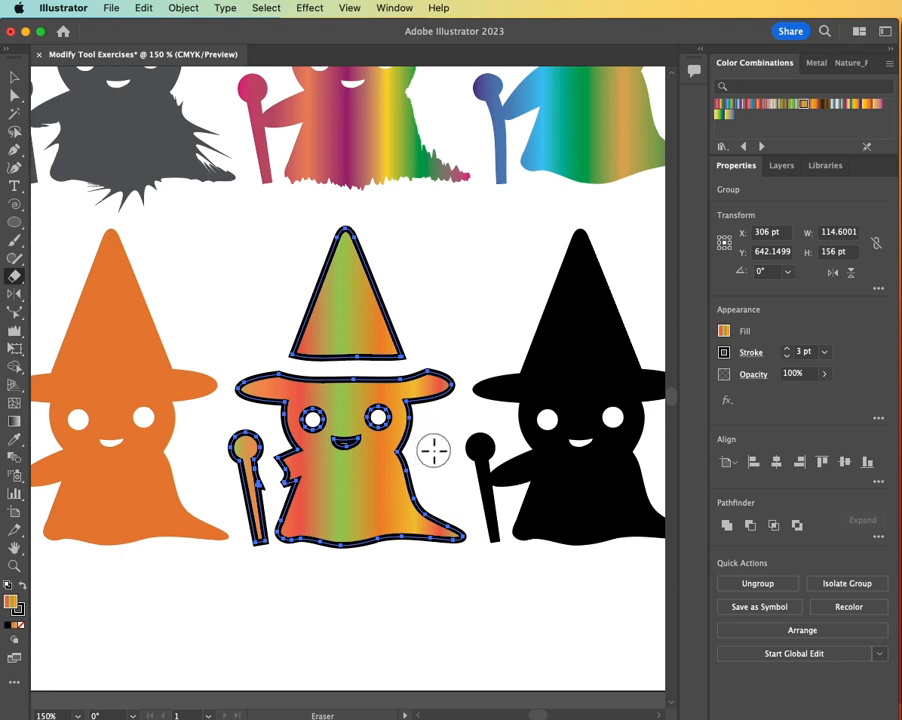
Examine the Eraser Tool Options for angle, roundness and size, including the angle variation modes, without changing any setting.
{"action": "double_click", "coordinate": [14, 277]}
{"action": "mouse_move", "coordinate": [404, 180]}
{"action": "left_mouse_down"}
{"action": "mouse_move", "coordinate": [318, 197]}
{"action": "mouse_move", "coordinate": [316, 182]}
{"action": "left_mouse_up"}
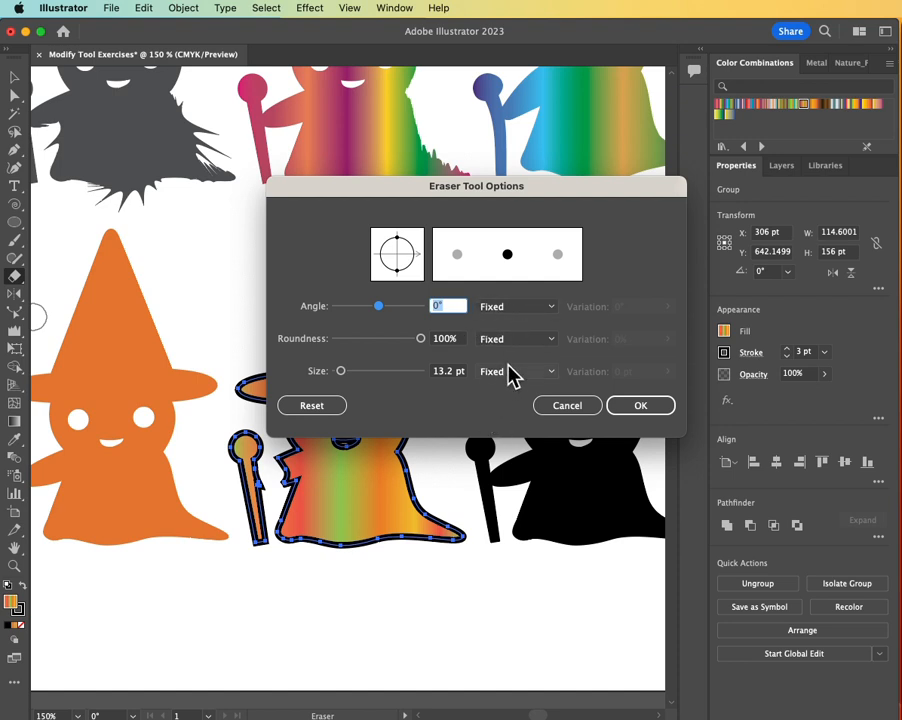
{"action": "left_click", "coordinate": [543, 309]}
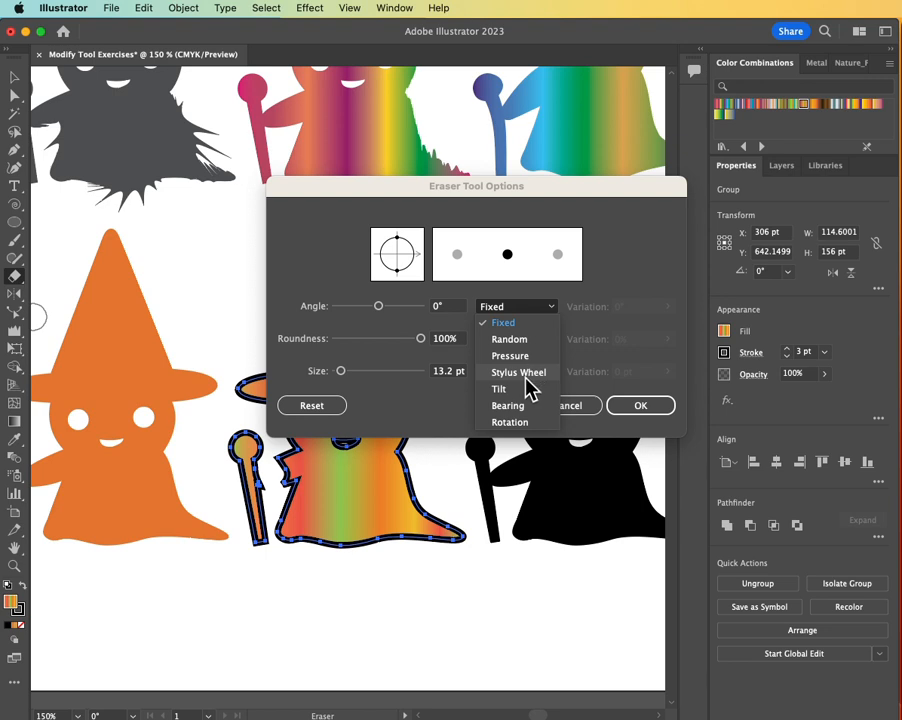
{"action": "left_click", "coordinate": [437, 417]}
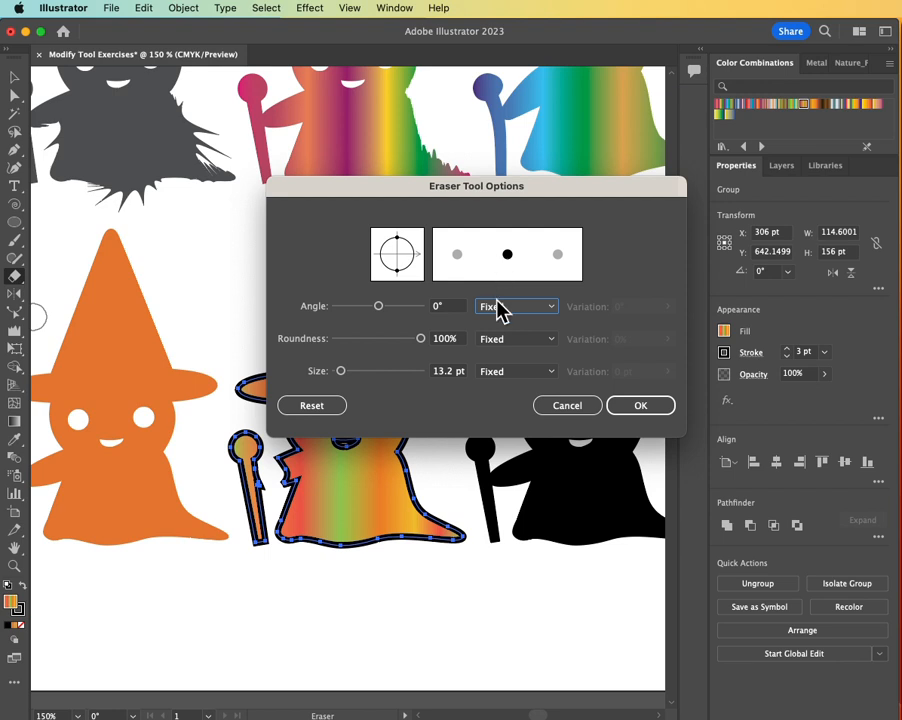
{"action": "left_click", "coordinate": [565, 407]}
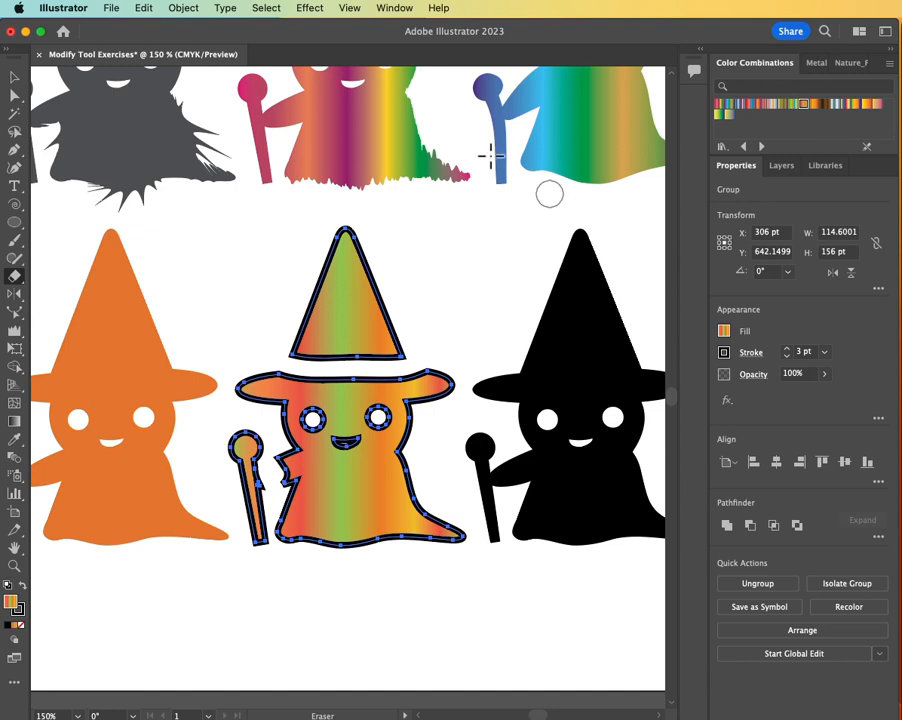
Erase the tip of the third wizard's hat with the Eraser.
{"action": "mouse_move", "coordinate": [345, 235]}
{"action": "left_mouse_down"}
{"action": "mouse_move", "coordinate": [338, 244]}
{"action": "mouse_move", "coordinate": [346, 248]}
{"action": "left_mouse_up"}
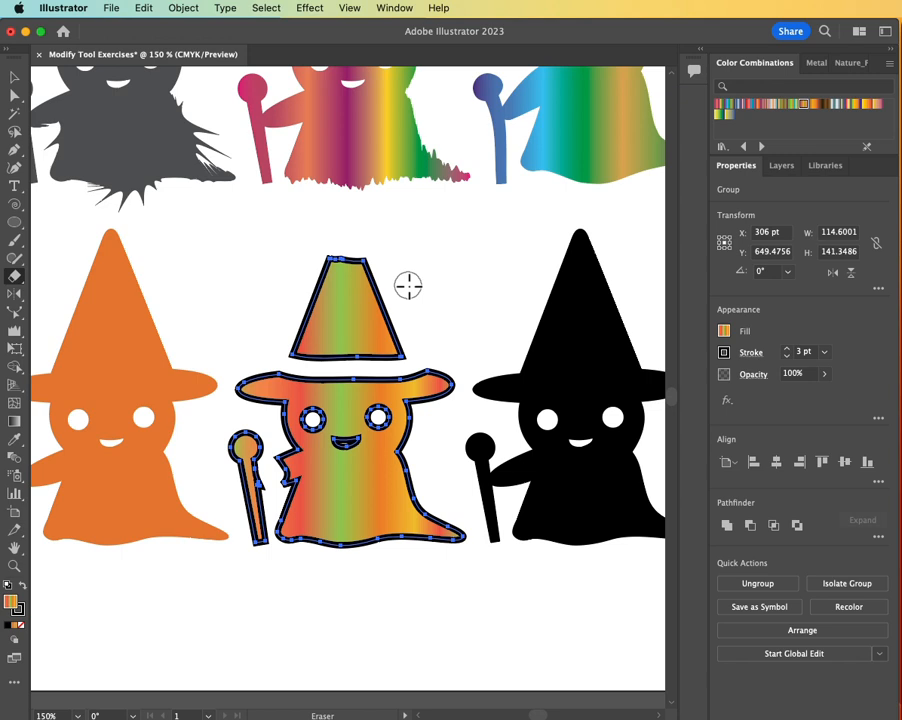
Fill the fourth wizard in the fourth row with the yellow-to-magenta Color Combinations gradient and give it a 5 pt black stroke.
{"action": "key", "text": "super+Tab"}
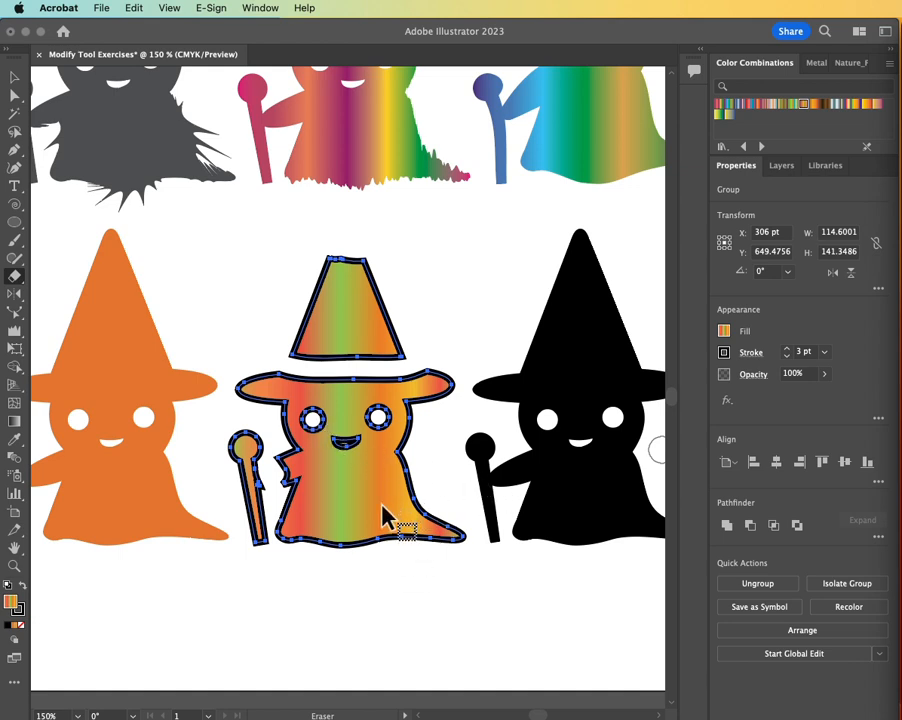
{"action": "key", "text": "space"}
{"action": "left_click", "coordinate": [424, 486]}
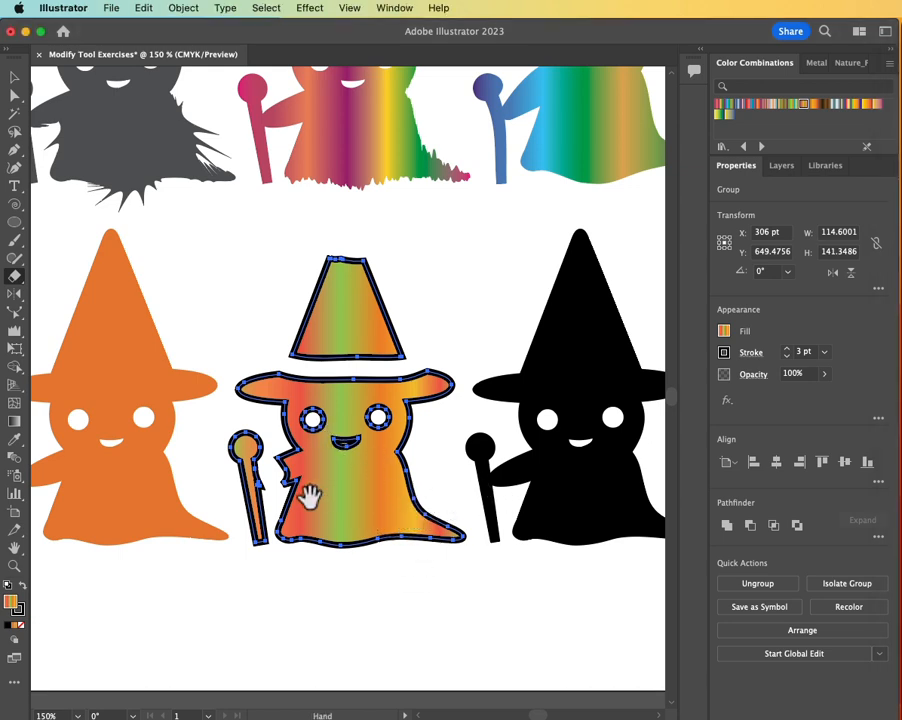
{"action": "mouse_move", "coordinate": [378, 497]}
{"action": "left_mouse_down"}
{"action": "mouse_move", "coordinate": [334, 486]}
{"action": "mouse_move", "coordinate": [141, 505]}
{"action": "mouse_move", "coordinate": [141, 515]}
{"action": "mouse_move", "coordinate": [165, 520]}
{"action": "left_mouse_up"}
{"action": "key", "text": "super+Tab"}
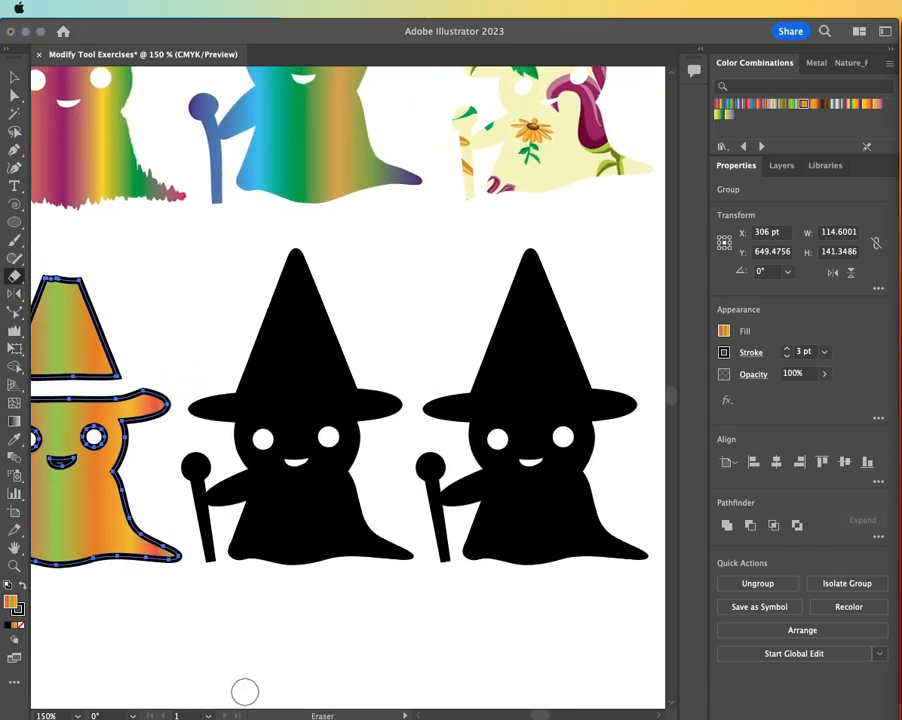
{"action": "left_click", "coordinate": [12, 80]}
{"action": "left_click", "coordinate": [14, 77]}
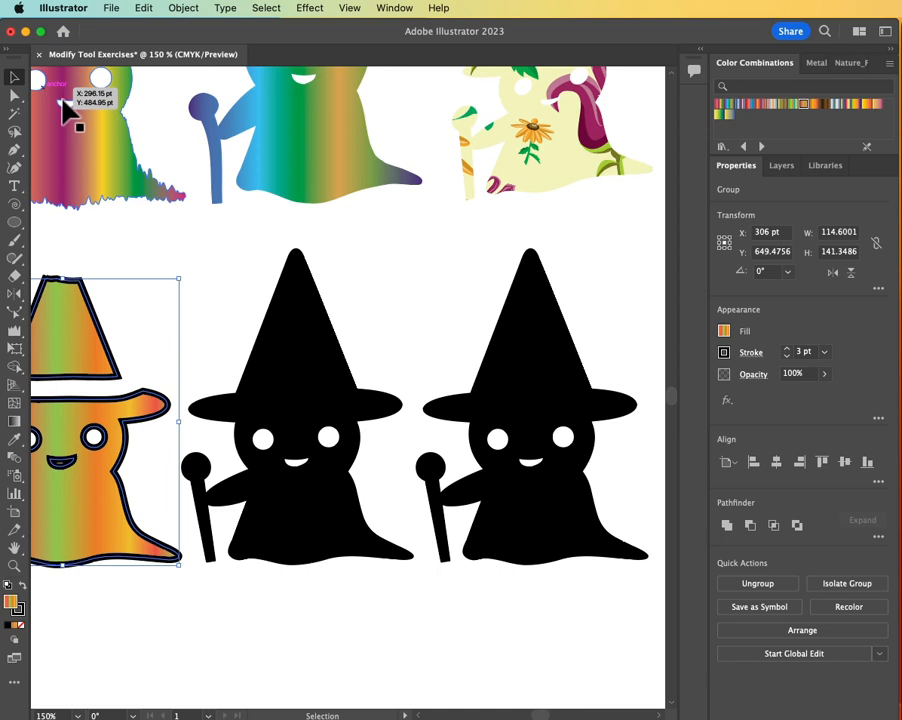
{"action": "left_click", "coordinate": [298, 345]}
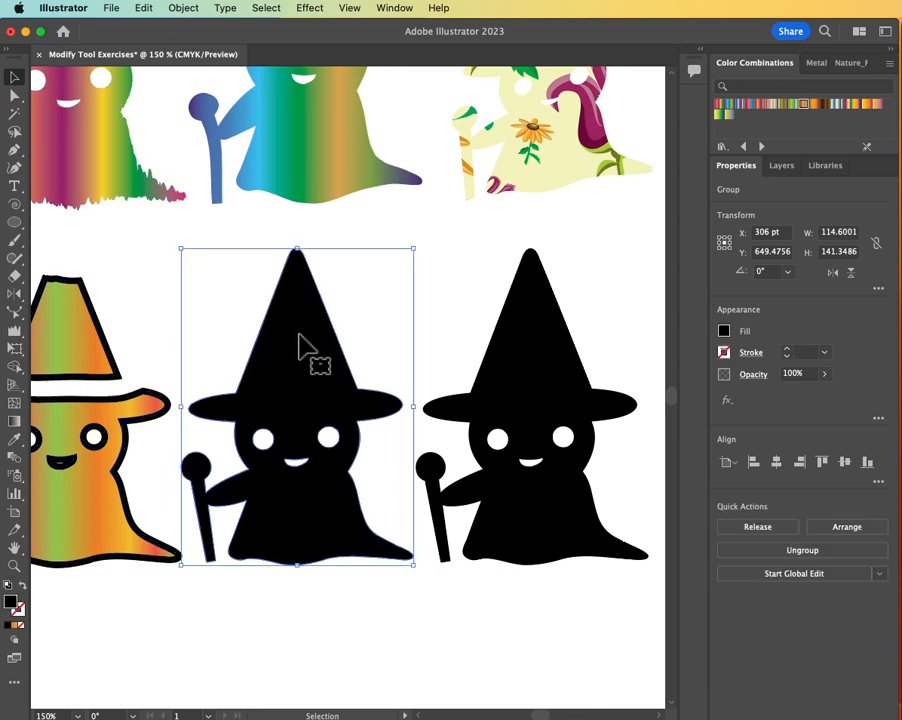
{"action": "left_click", "coordinate": [878, 104]}
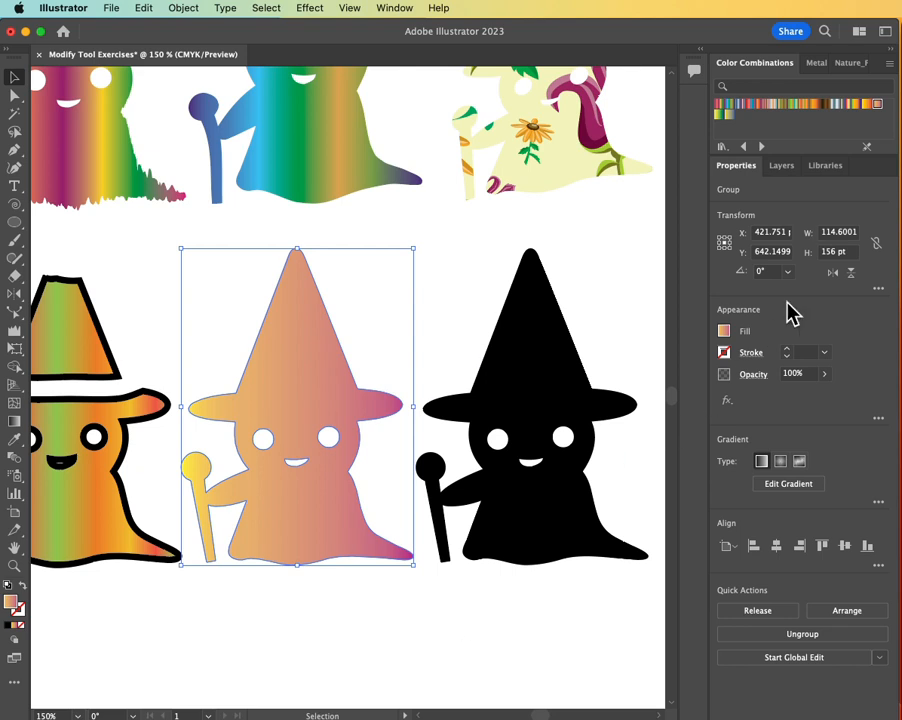
{"action": "left_click", "coordinate": [824, 352]}
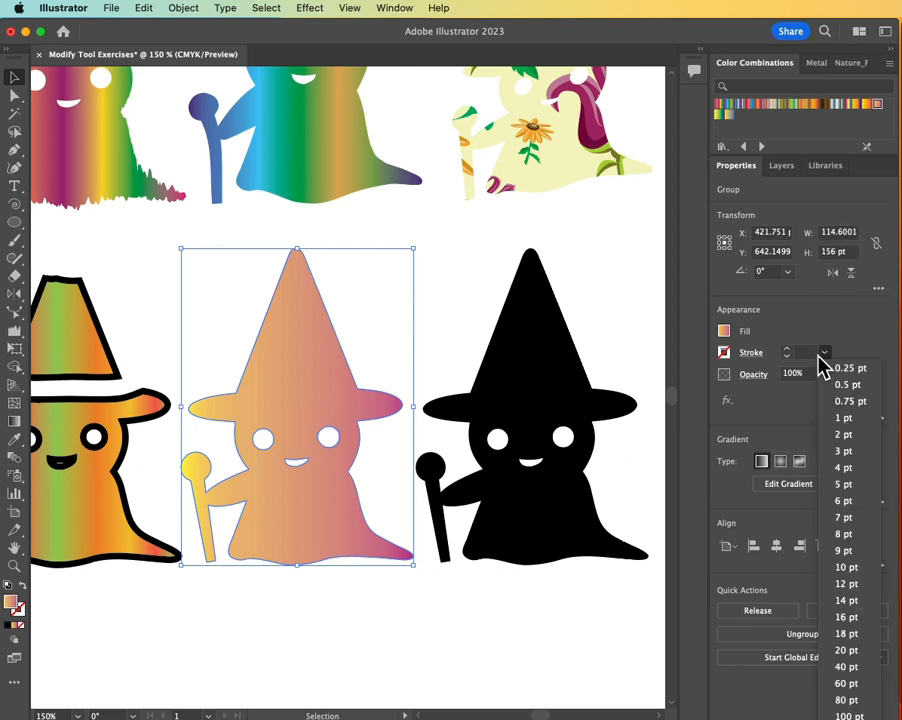
{"action": "left_click", "coordinate": [845, 489]}
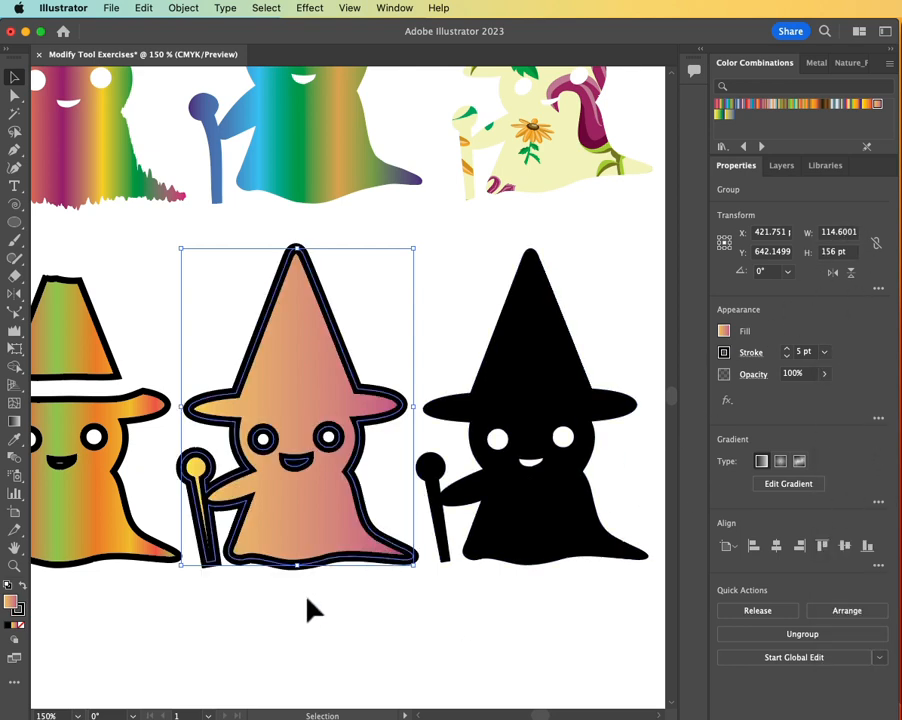
Cut the fourth wizard's outline high on the hat's right slope with the Scissors and try a second cut lower down the slope.
{"action": "left_click", "coordinate": [16, 279]}
{"action": "left_click_drag", "start_coordinate": [22, 283], "coordinate": [72, 298]}
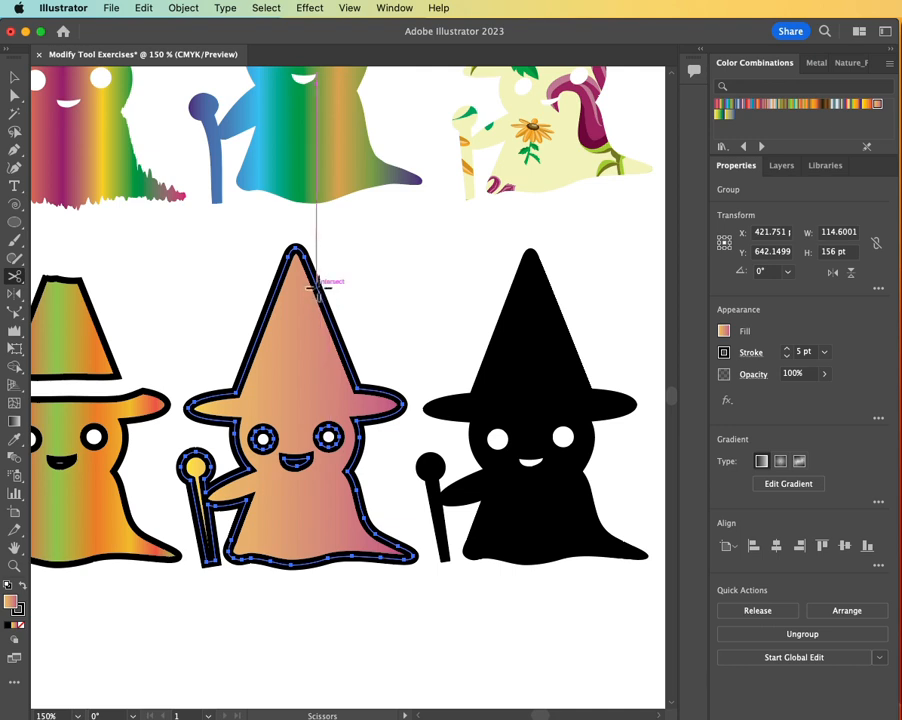
{"action": "left_click", "coordinate": [321, 285]}
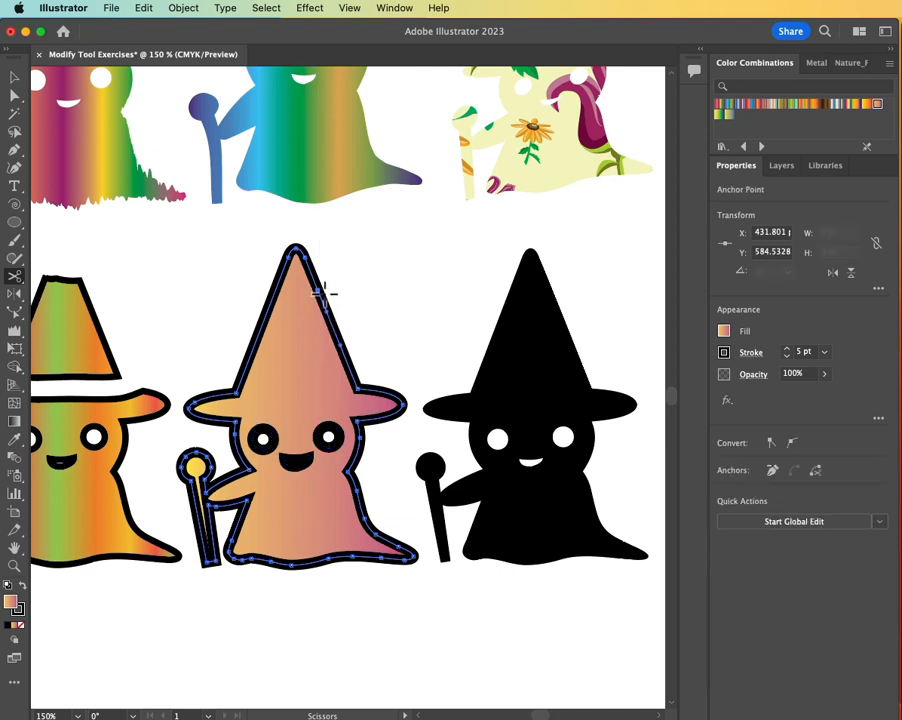
{"action": "left_click", "coordinate": [338, 346]}
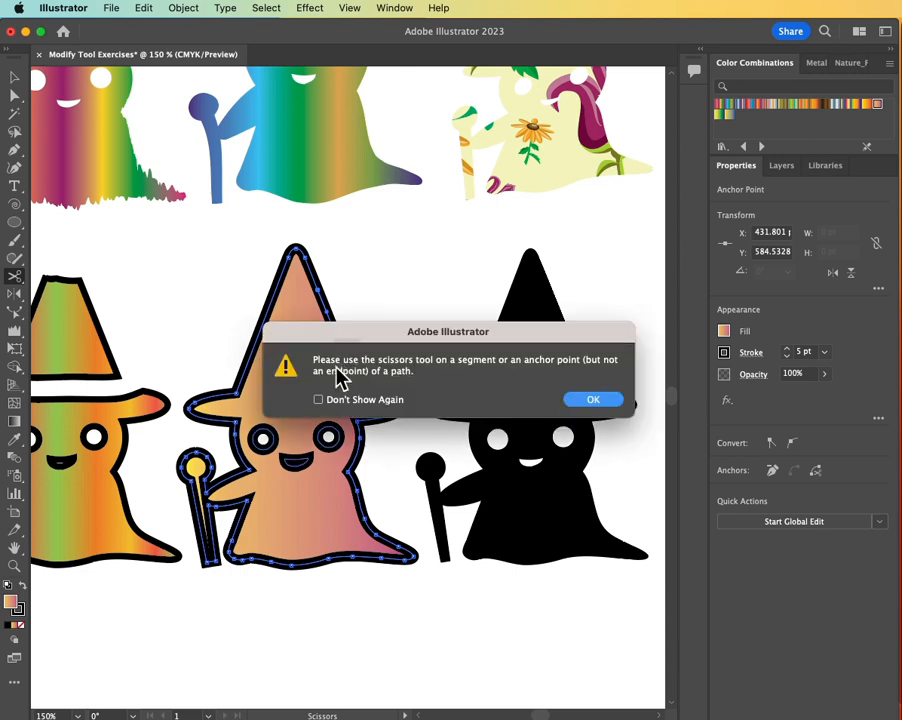
{"action": "left_click", "coordinate": [593, 401]}
Try to pull the cut segment away from the hat's right slope with Direct Selection, and undo the change.
{"action": "left_click", "coordinate": [15, 95]}
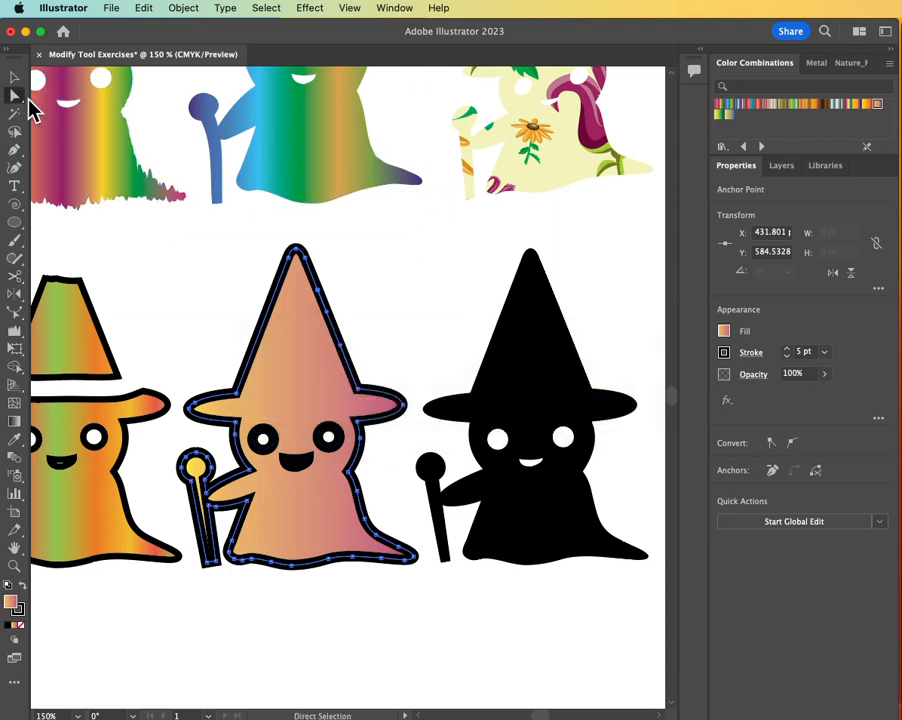
{"action": "left_click", "coordinate": [186, 282]}
{"action": "left_click_drag", "start_coordinate": [336, 326], "coordinate": [365, 320]}
{"action": "key", "text": "super+z"}
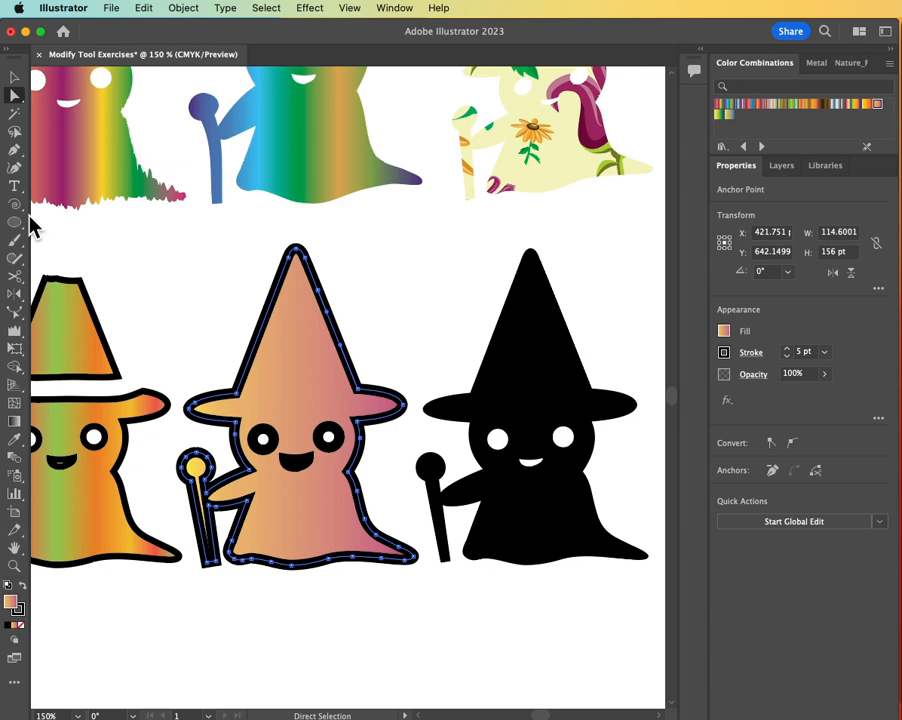
Try to cut the hat's right slope again with the Scissors at its existing upper and lower points.
{"action": "left_click", "coordinate": [17, 278]}
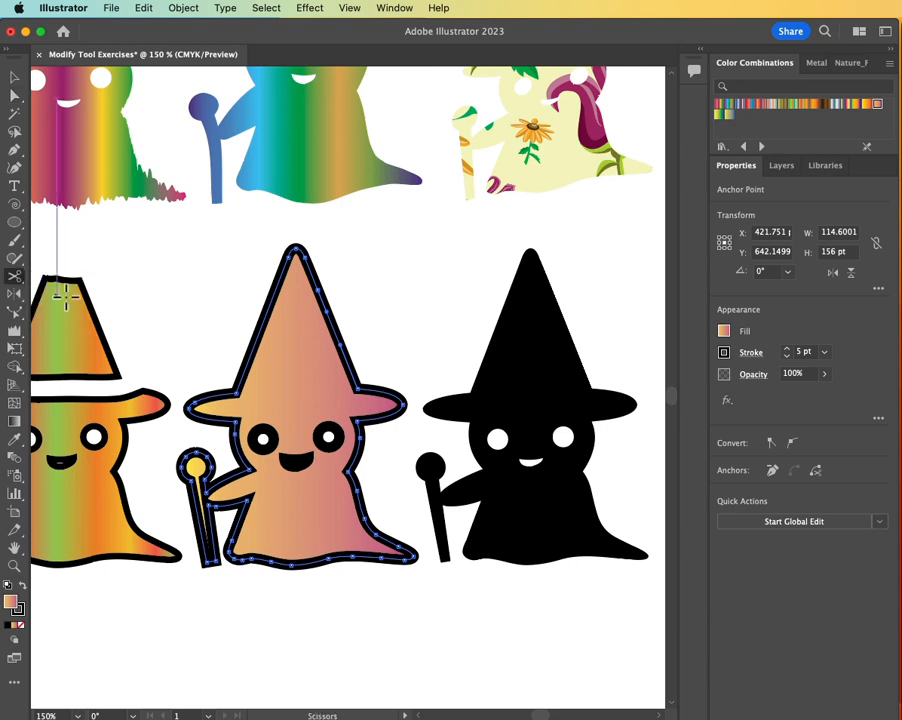
{"action": "left_click", "coordinate": [320, 290]}
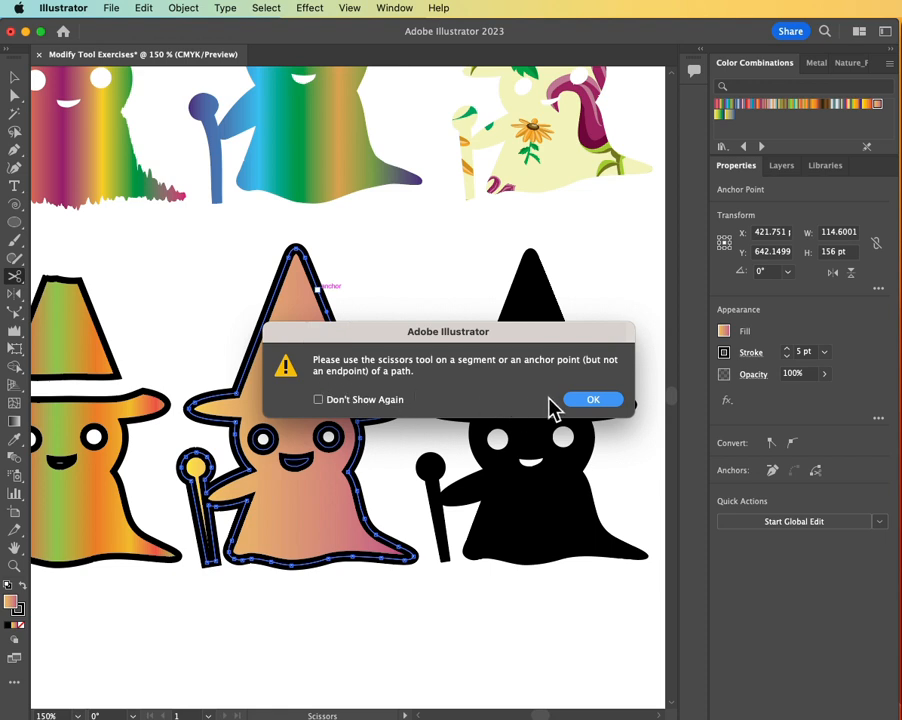
{"action": "left_click", "coordinate": [590, 400]}
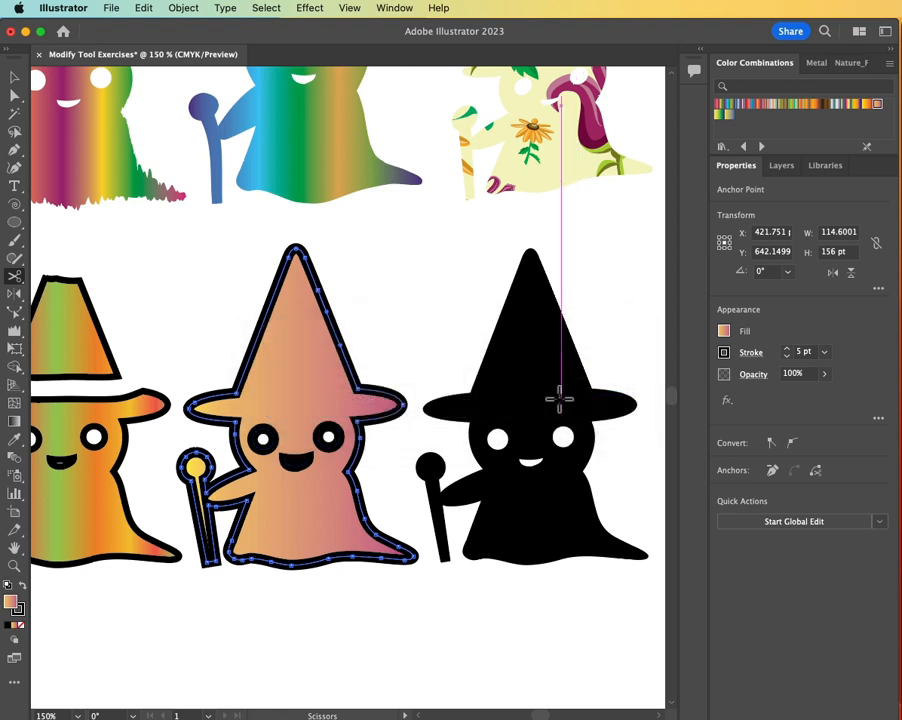
{"action": "left_click", "coordinate": [338, 342]}
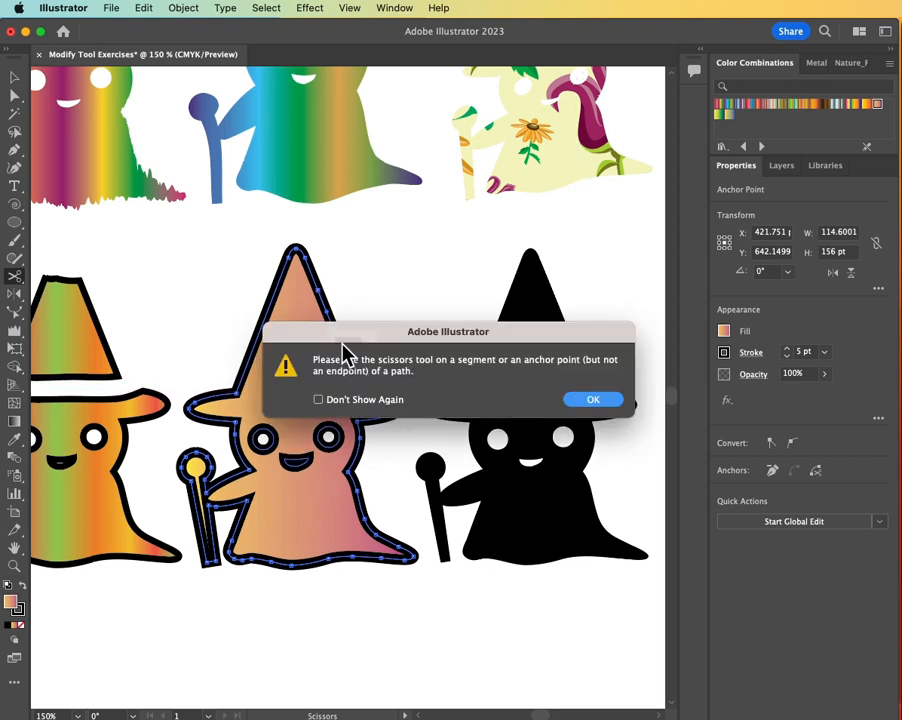
{"action": "left_click", "coordinate": [596, 400]}
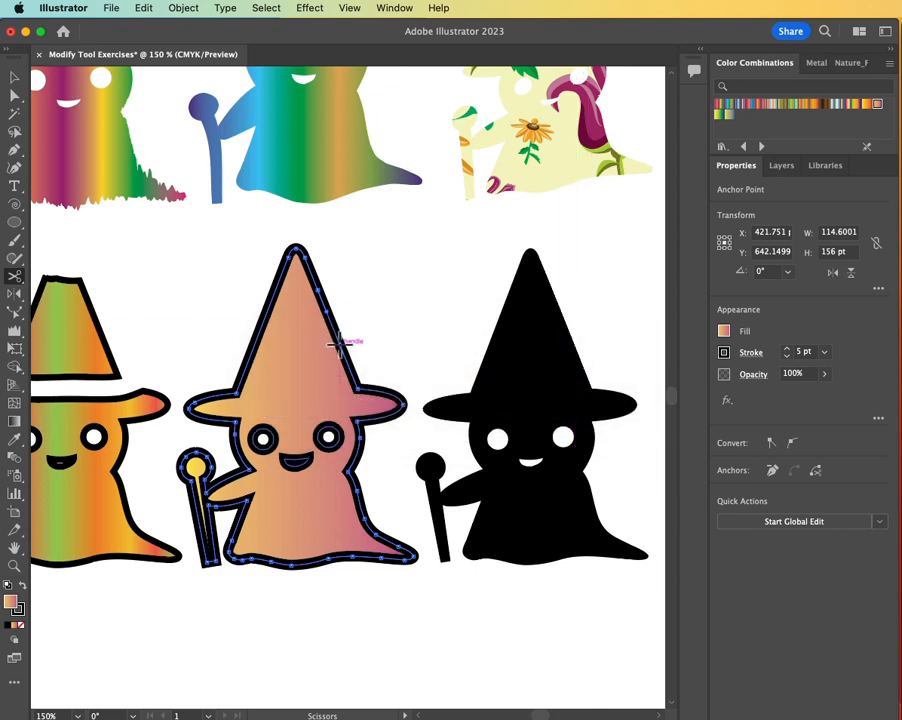
{"action": "left_click", "coordinate": [338, 342]}
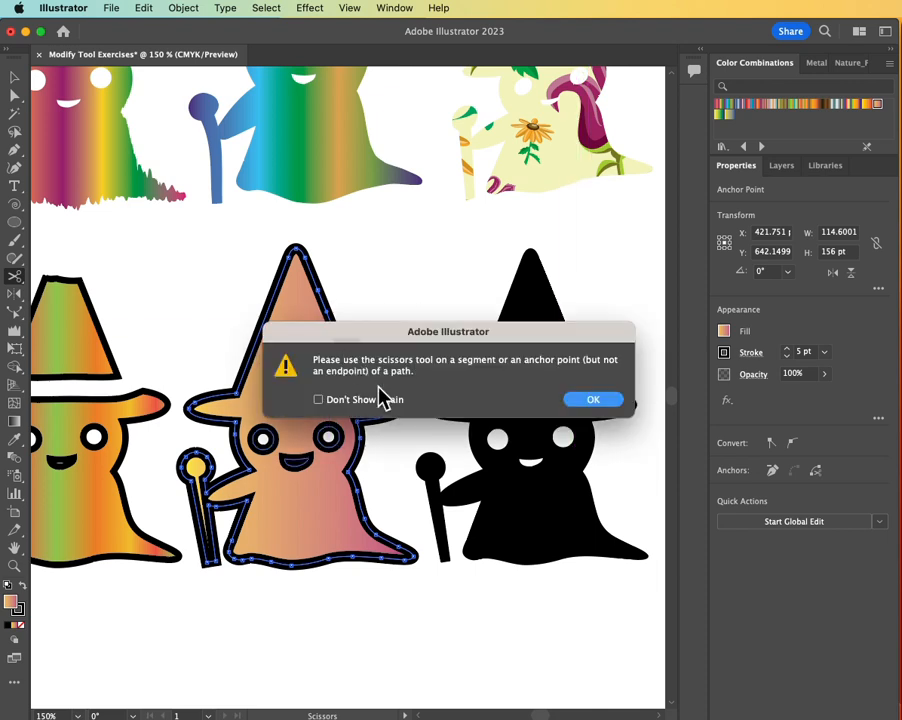
{"action": "left_click", "coordinate": [588, 400]}
Cut the right slope of the fourth wizard's hat just above the brim and again near the tip with the Scissors.
{"action": "left_click", "coordinate": [347, 367]}
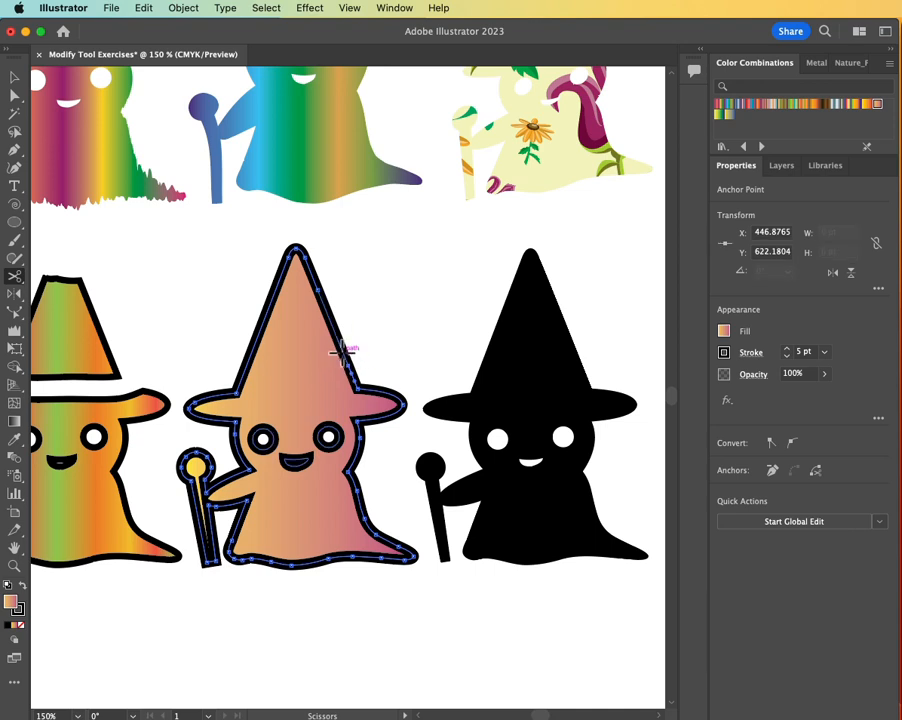
{"action": "left_click", "coordinate": [313, 281]}
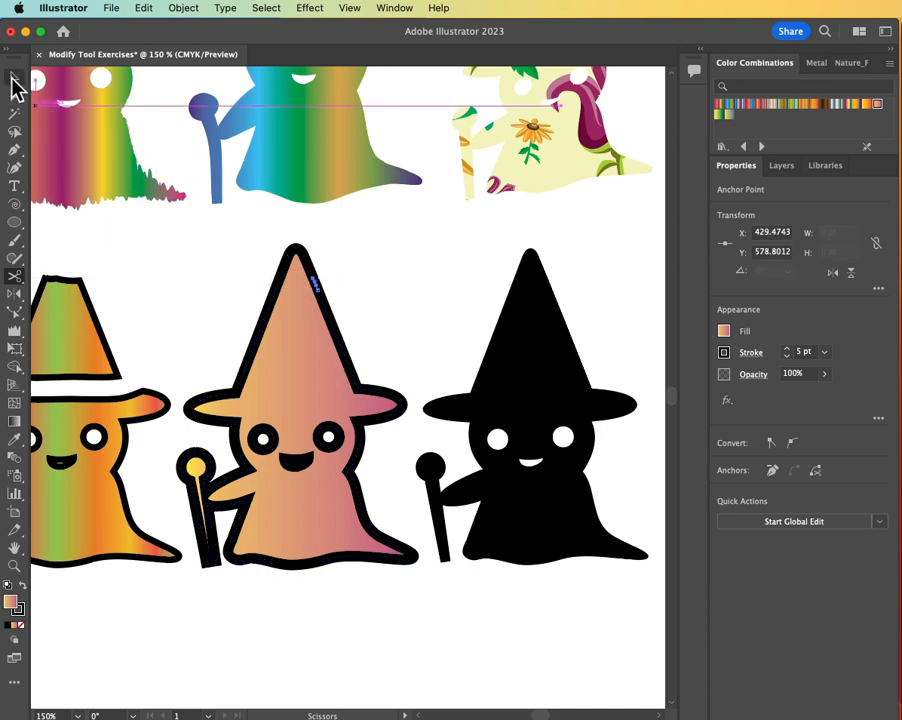
Pull the cut segment away from the fourth wizard's right hat slope with Group Selection and delete it.
{"action": "left_click", "coordinate": [14, 80]}
{"action": "left_click", "coordinate": [135, 212]}
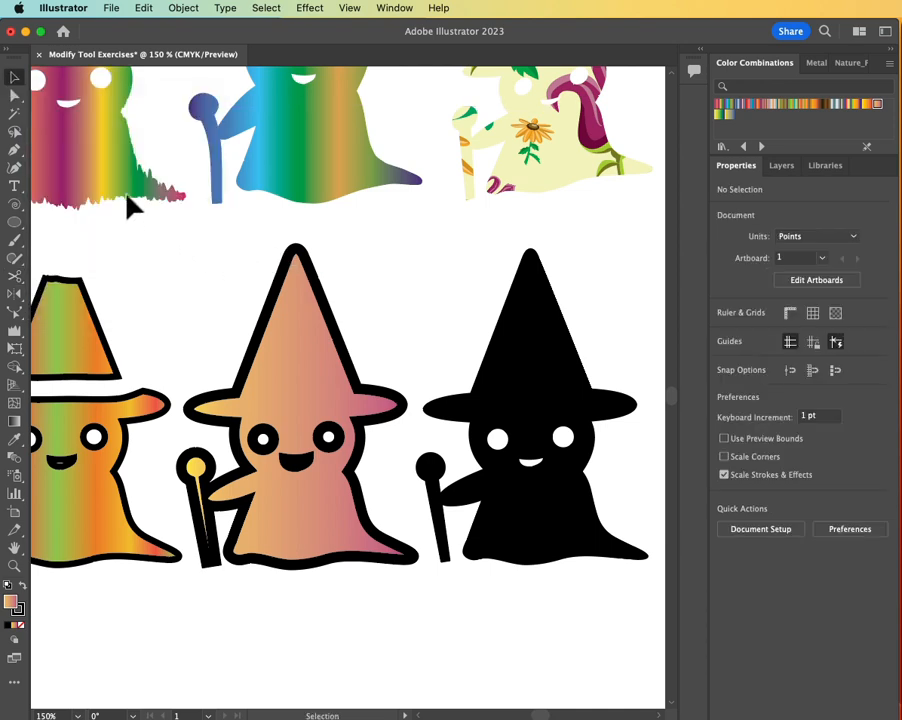
{"action": "left_click", "coordinate": [14, 100]}
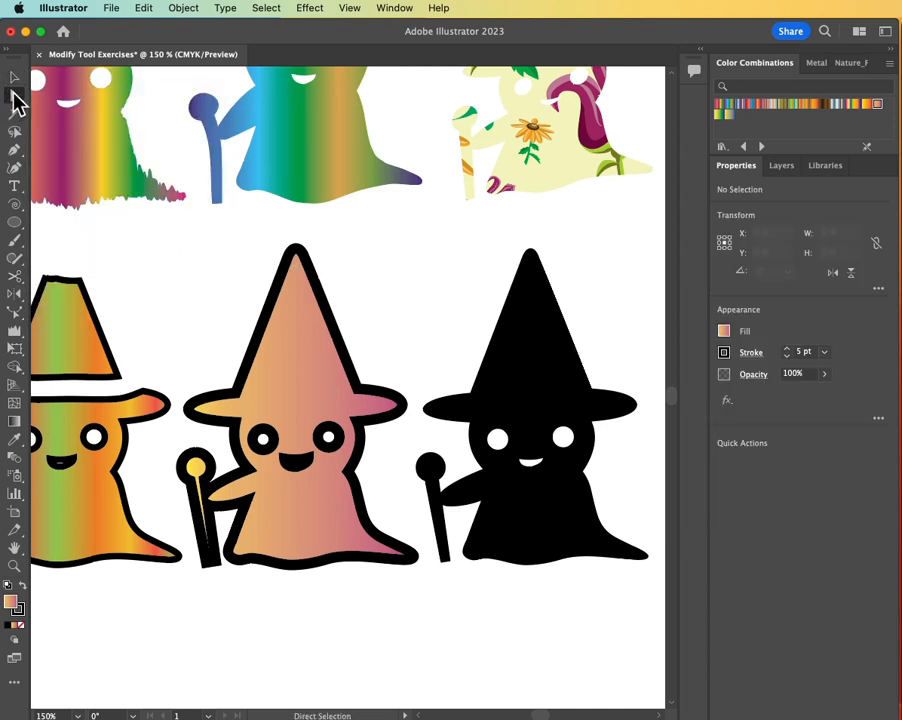
{"action": "left_click_drag", "start_coordinate": [17, 103], "coordinate": [94, 117]}
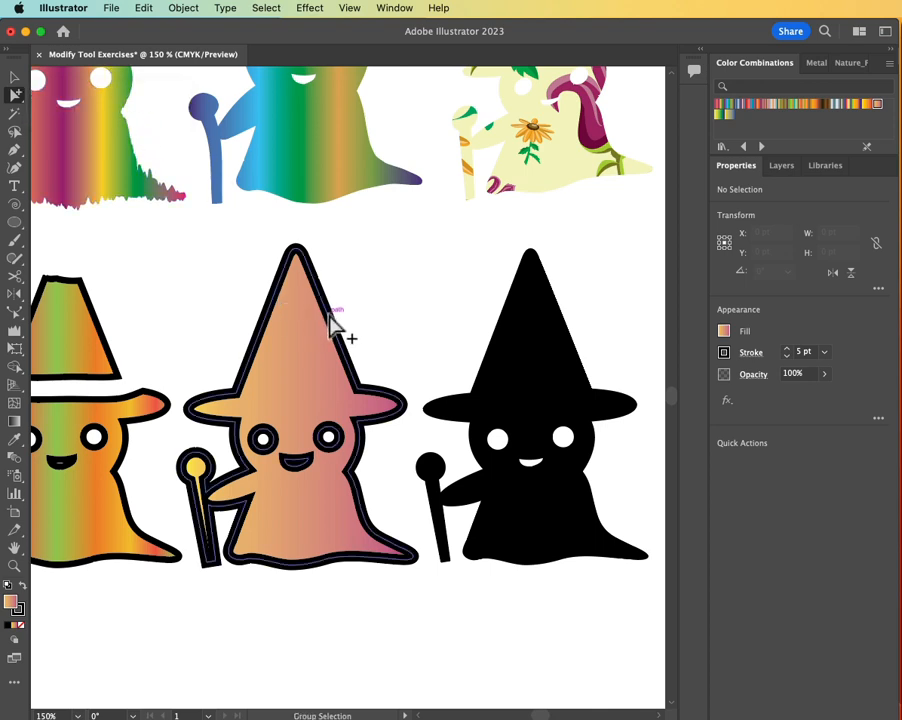
{"action": "left_click_drag", "start_coordinate": [338, 321], "coordinate": [368, 304]}
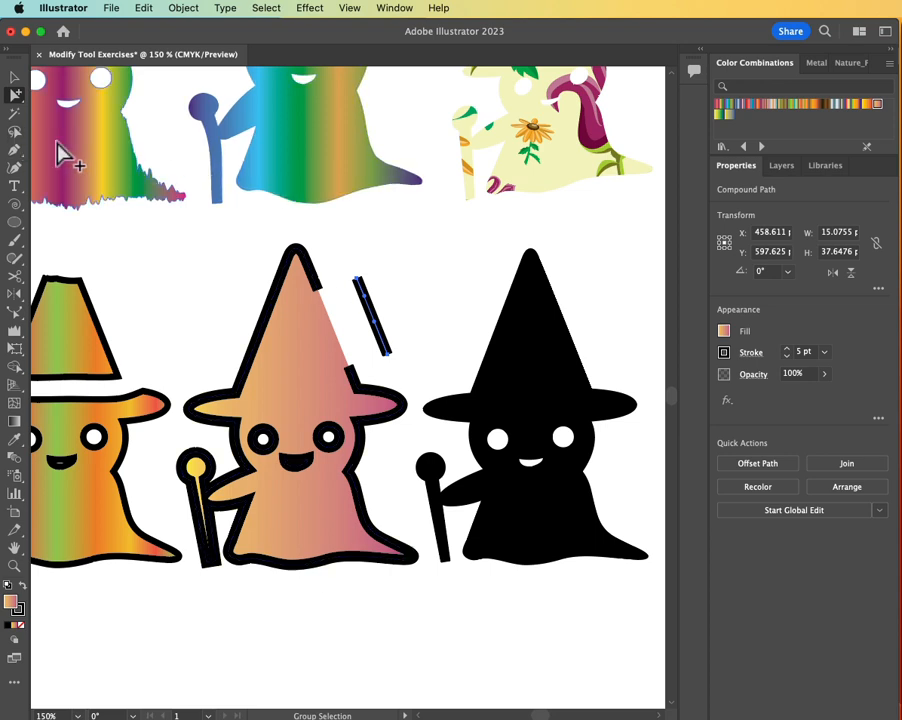
{"action": "key", "text": "Delete"}
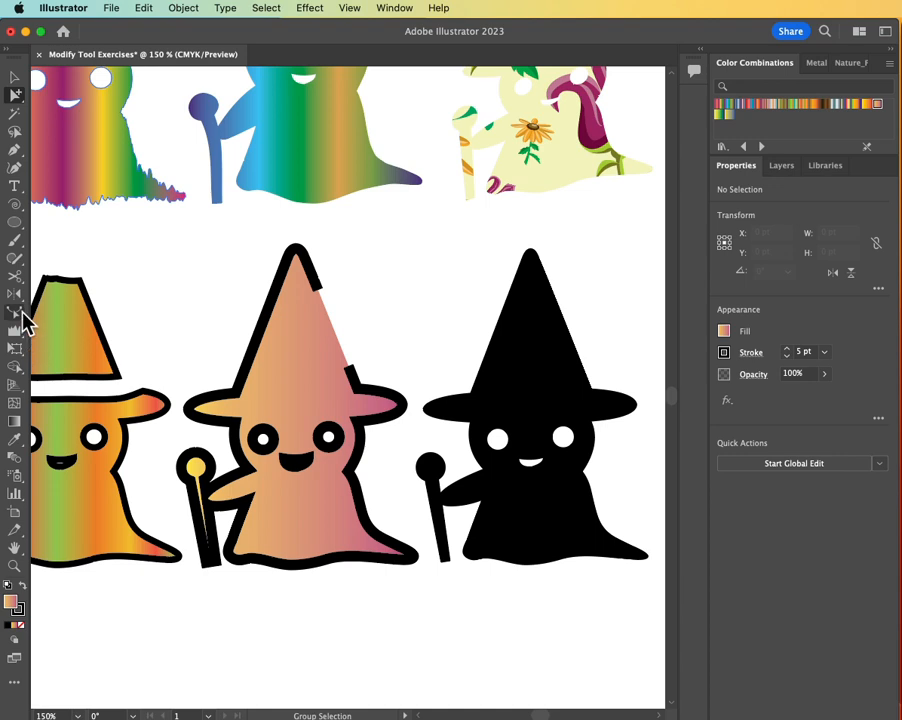
Try to cut the fourth wizard's bottom hem with the Scissors without selecting the wizard first.
{"action": "left_click", "coordinate": [15, 276]}
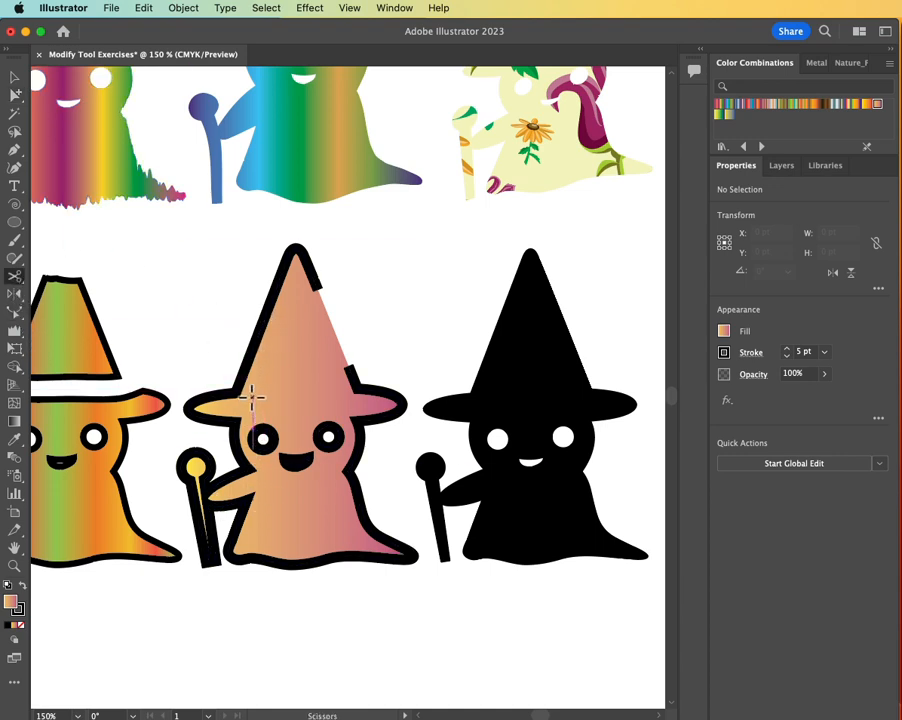
{"action": "left_click", "coordinate": [277, 565]}
{"action": "left_click", "coordinate": [590, 402]}
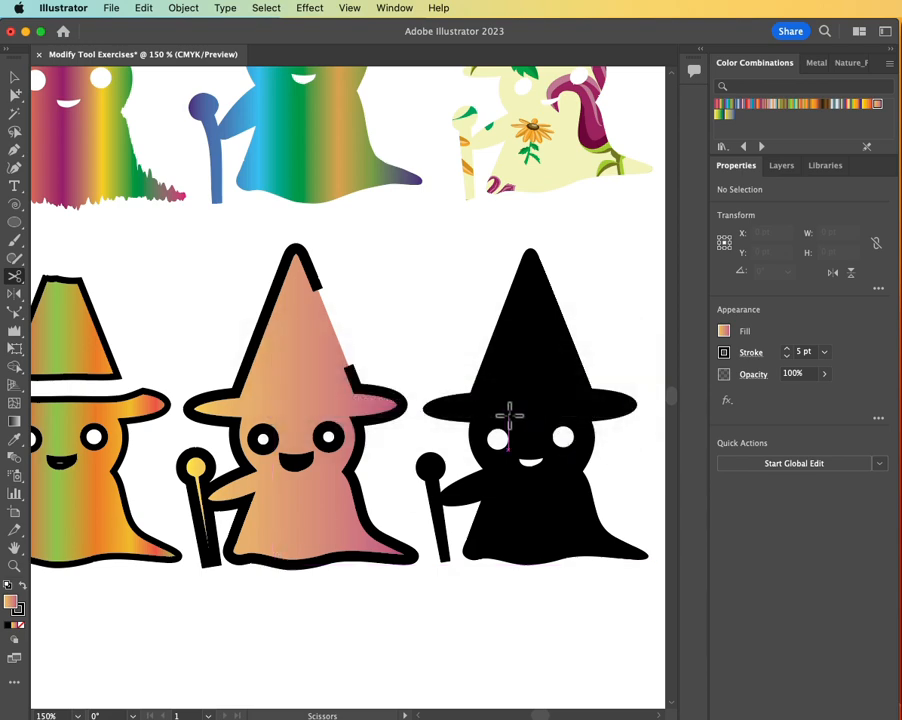
{"action": "key", "text": "super+equal"}
{"action": "key", "text": "super+equal"}
{"action": "left_click_drag", "start_coordinate": [287, 615], "coordinate": [468, 336]}
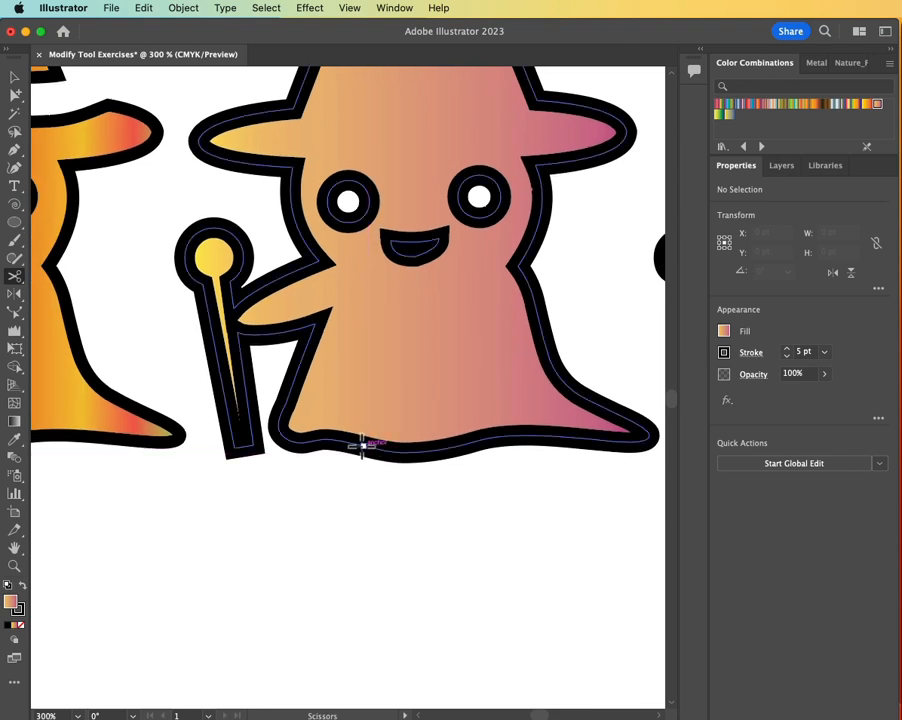
{"action": "left_click", "coordinate": [348, 444]}
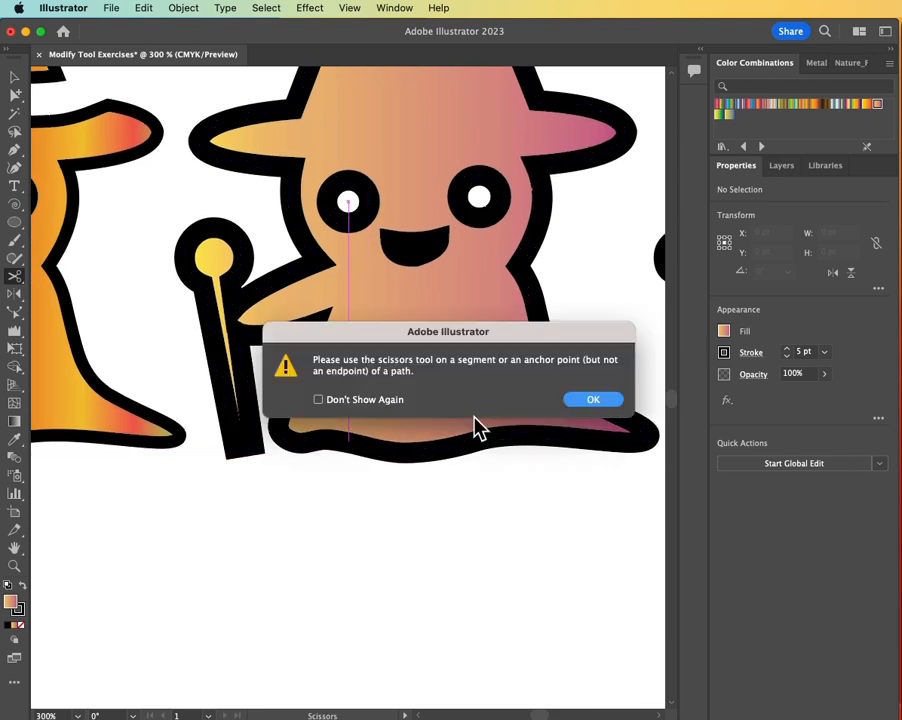
{"action": "key", "text": "Return"}
Select the fourth wizard and cut its bottom hem with the Scissors at two points, one on each side of the middle.
{"action": "left_click", "coordinate": [15, 77]}
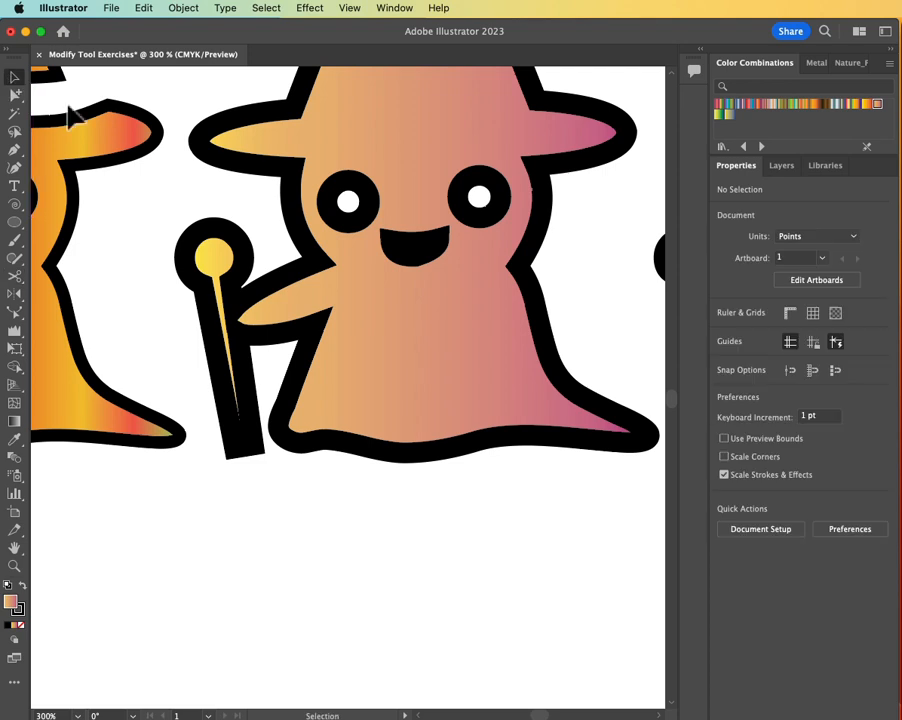
{"action": "left_click", "coordinate": [344, 440]}
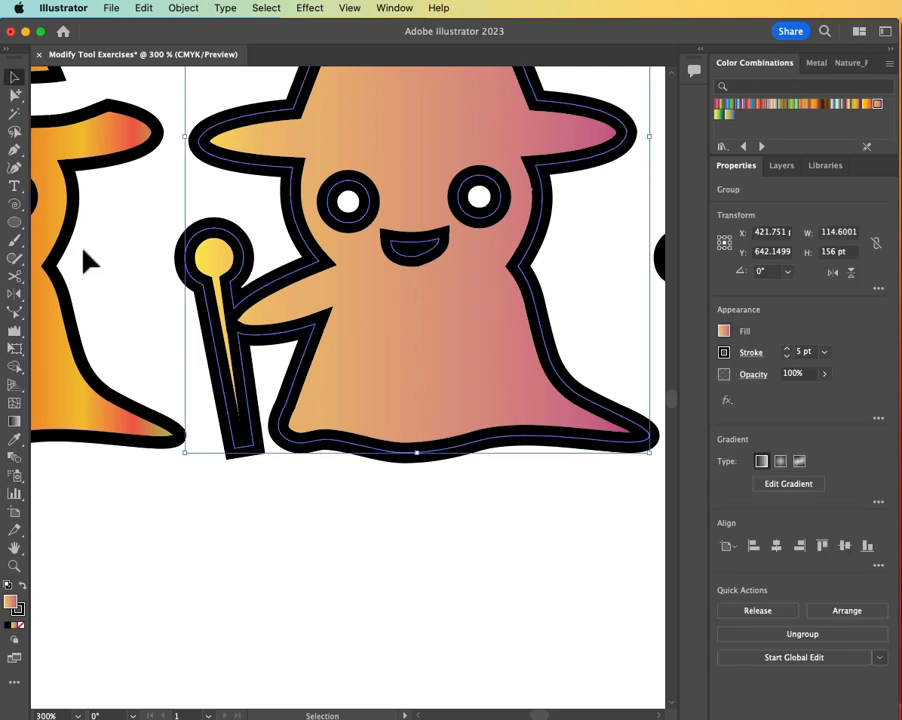
{"action": "left_click", "coordinate": [15, 275]}
{"action": "left_click", "coordinate": [338, 440]}
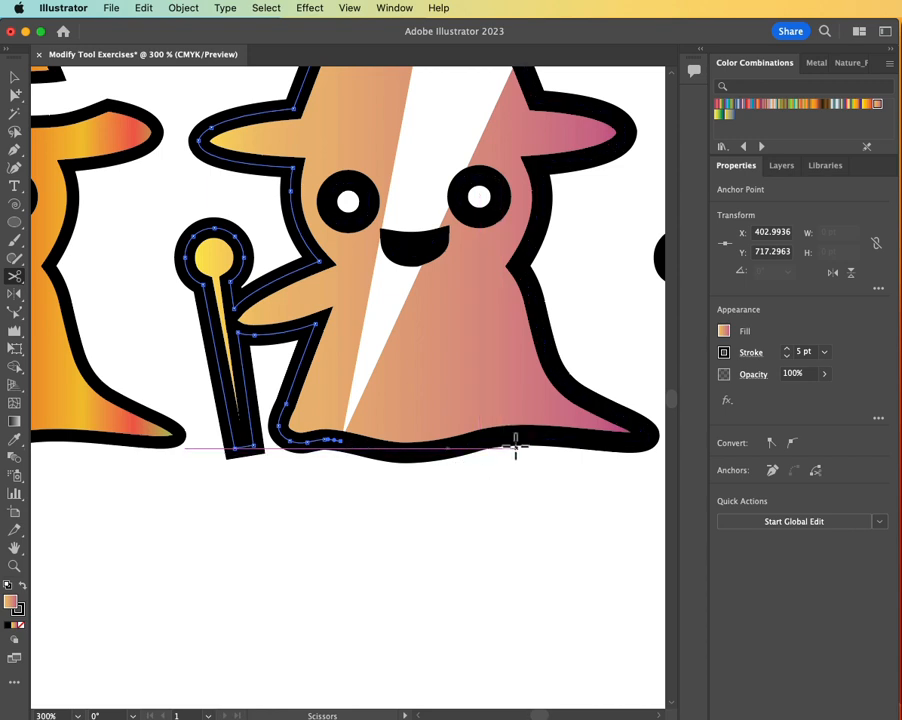
{"action": "left_click", "coordinate": [510, 435]}
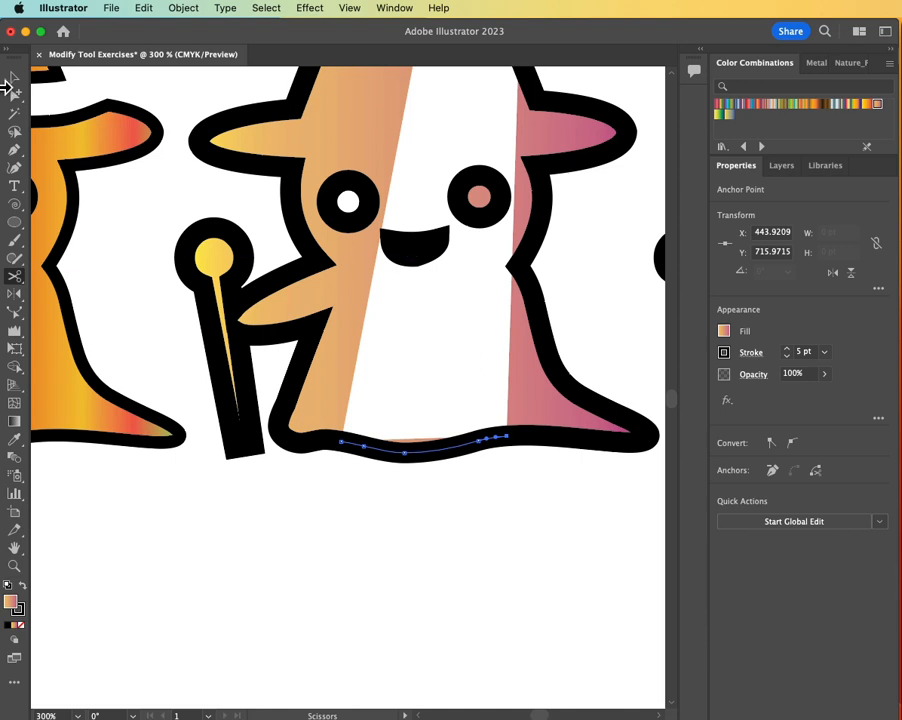
Set the fill of the fourth wizard with the cut hem to None.
{"action": "left_click", "coordinate": [14, 76]}
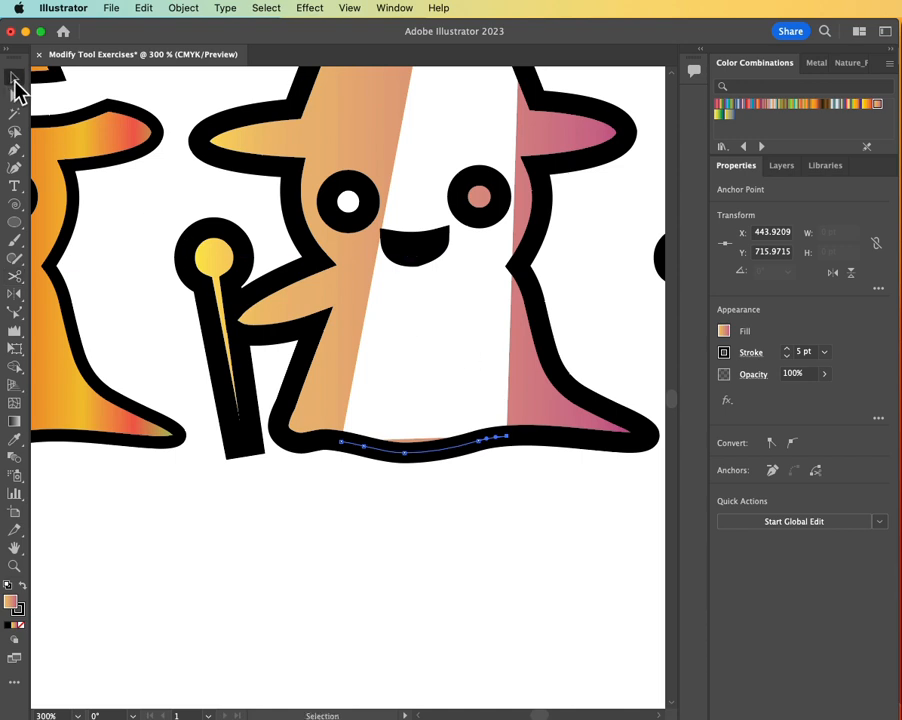
{"action": "left_click", "coordinate": [724, 332]}
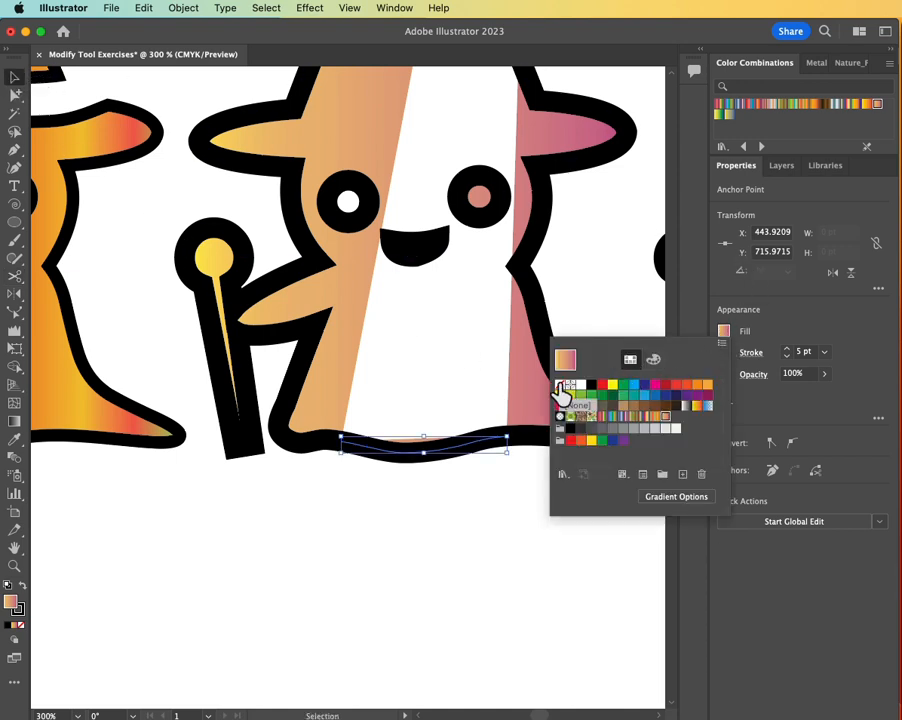
{"action": "left_click", "coordinate": [562, 388]}
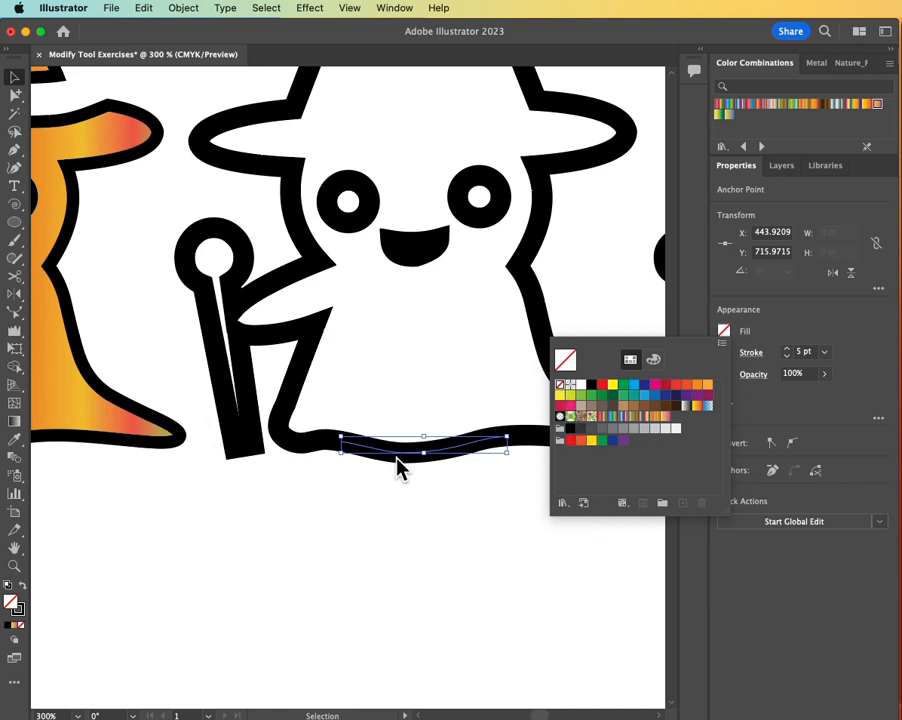
{"action": "left_click", "coordinate": [360, 418]}
Move the fourth wizard's cut hem segment down below its body with Group Selection, leaving a gap in the outline, and deselect it.
{"action": "left_click_drag", "start_coordinate": [410, 455], "coordinate": [404, 468]}
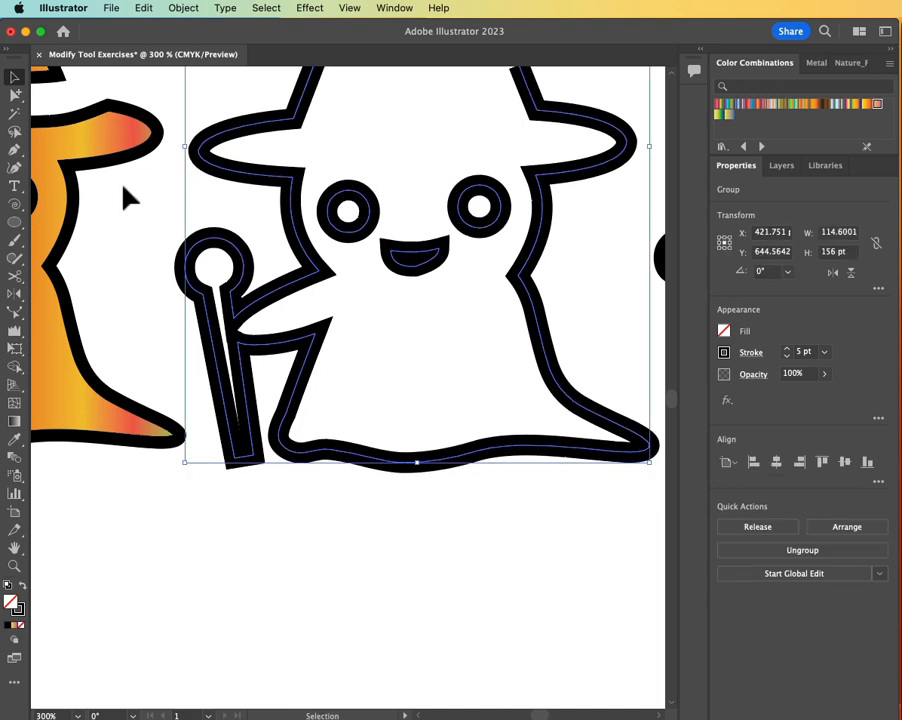
{"action": "left_click", "coordinate": [14, 95]}
{"action": "mouse_move", "coordinate": [416, 466]}
{"action": "left_mouse_down"}
{"action": "mouse_move", "coordinate": [418, 500]}
{"action": "mouse_move", "coordinate": [410, 480]}
{"action": "mouse_move", "coordinate": [404, 512]}
{"action": "mouse_move", "coordinate": [390, 514]}
{"action": "left_mouse_up"}
{"action": "left_click", "coordinate": [402, 492]}
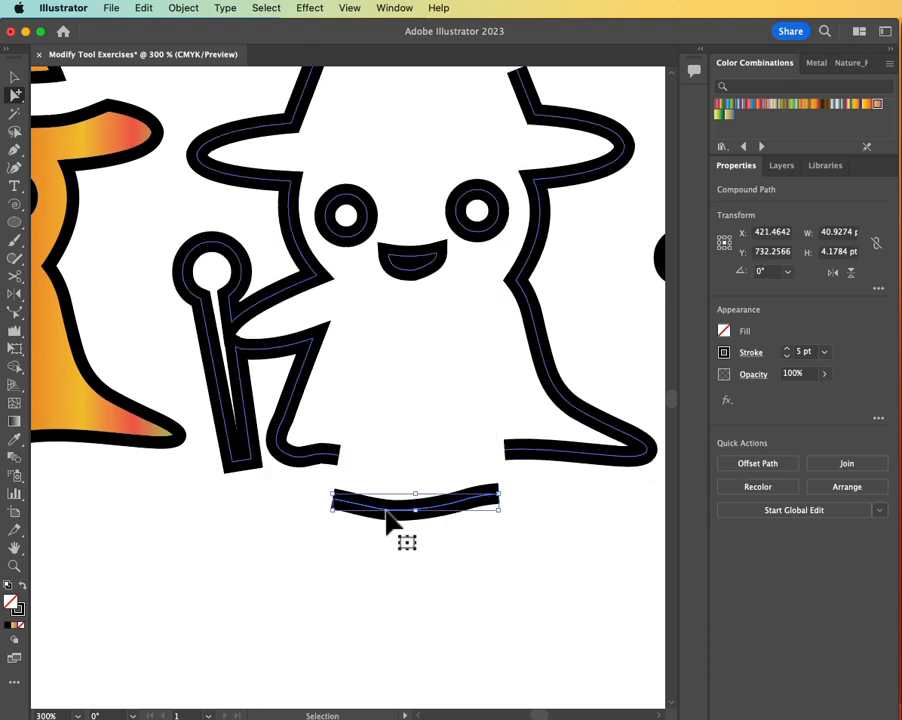
{"action": "key", "text": "super+0"}
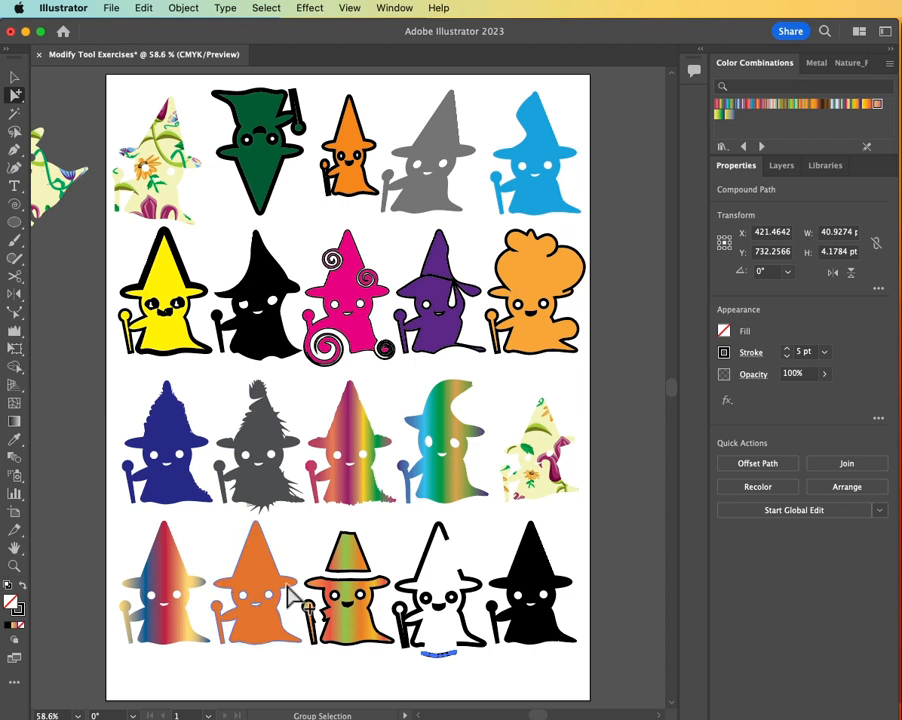
{"action": "left_click", "coordinate": [482, 540]}
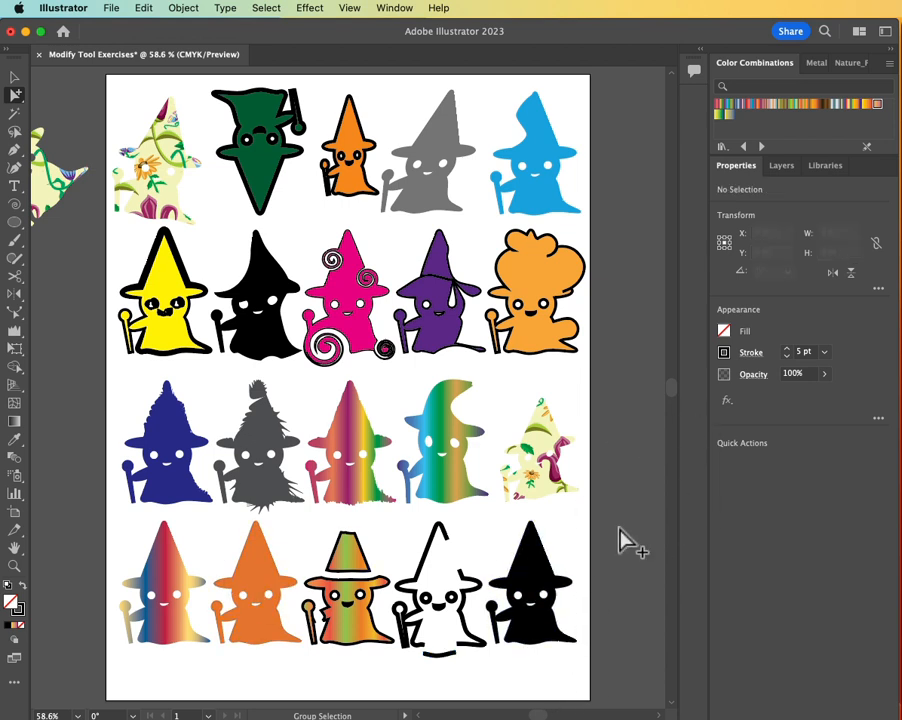
Select the black fifth wizard in the last row and set its fill to None.
{"action": "left_click", "coordinate": [14, 75]}
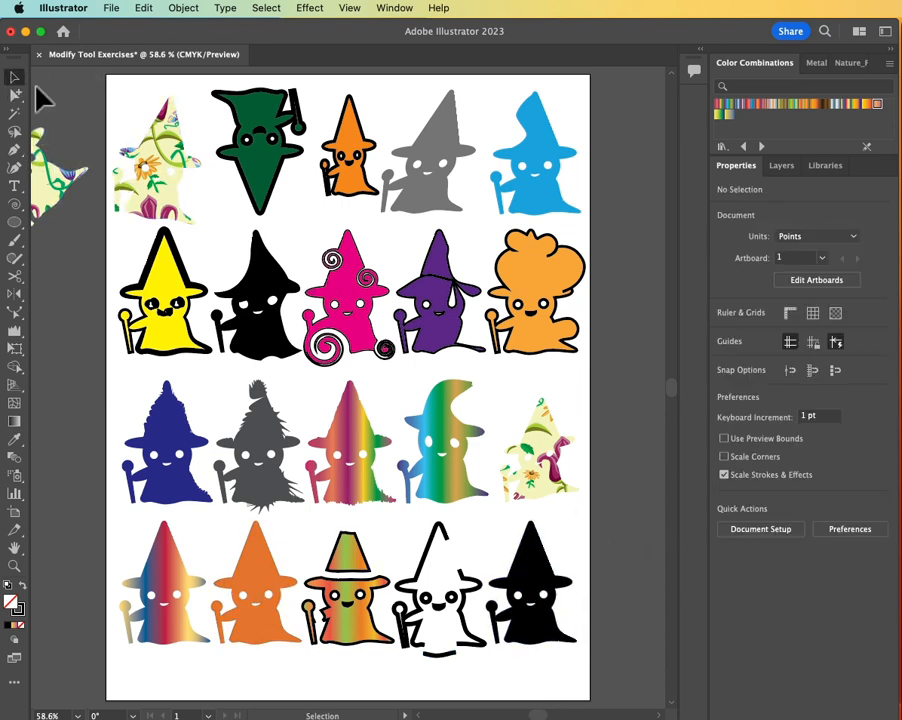
{"action": "left_click", "coordinate": [536, 574]}
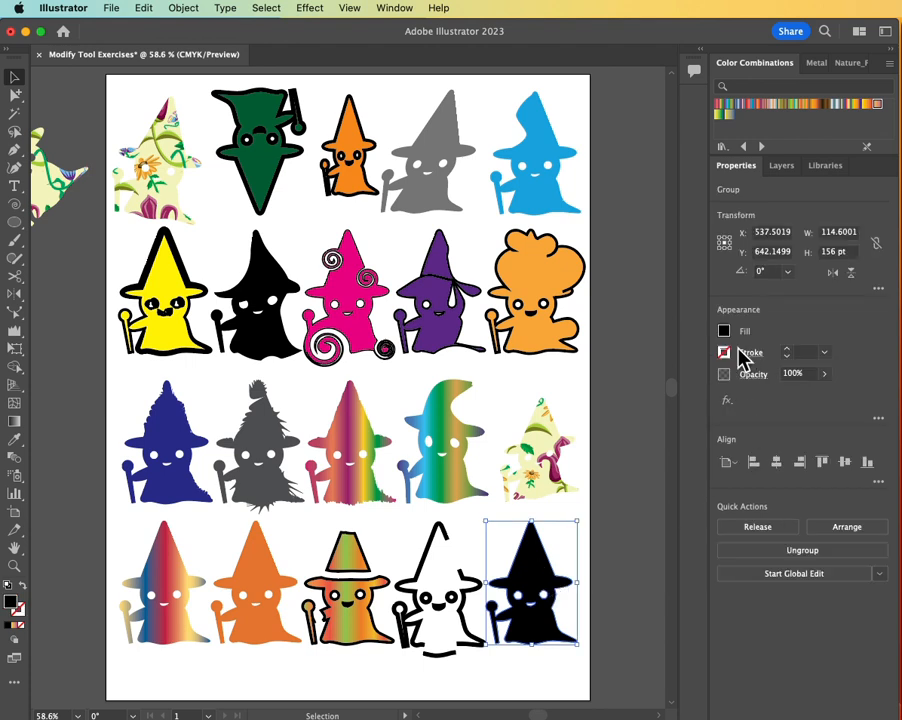
{"action": "left_click", "coordinate": [725, 333]}
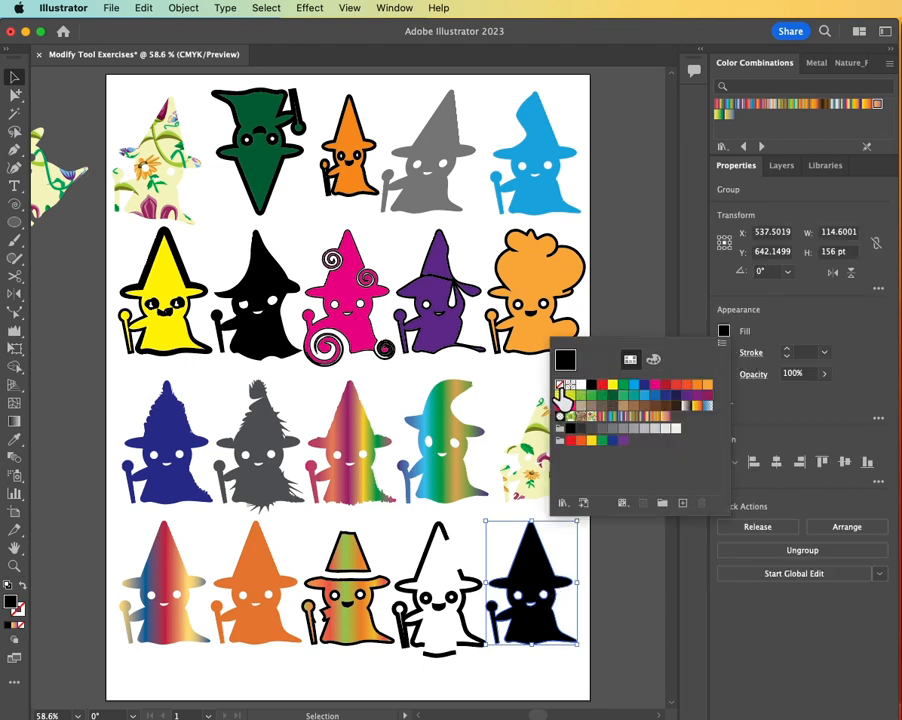
{"action": "left_click", "coordinate": [559, 385]}
Give the fifth wizard a blue, red and yellow gradient stroke with a weight of 5 pt.
{"action": "left_click", "coordinate": [724, 353]}
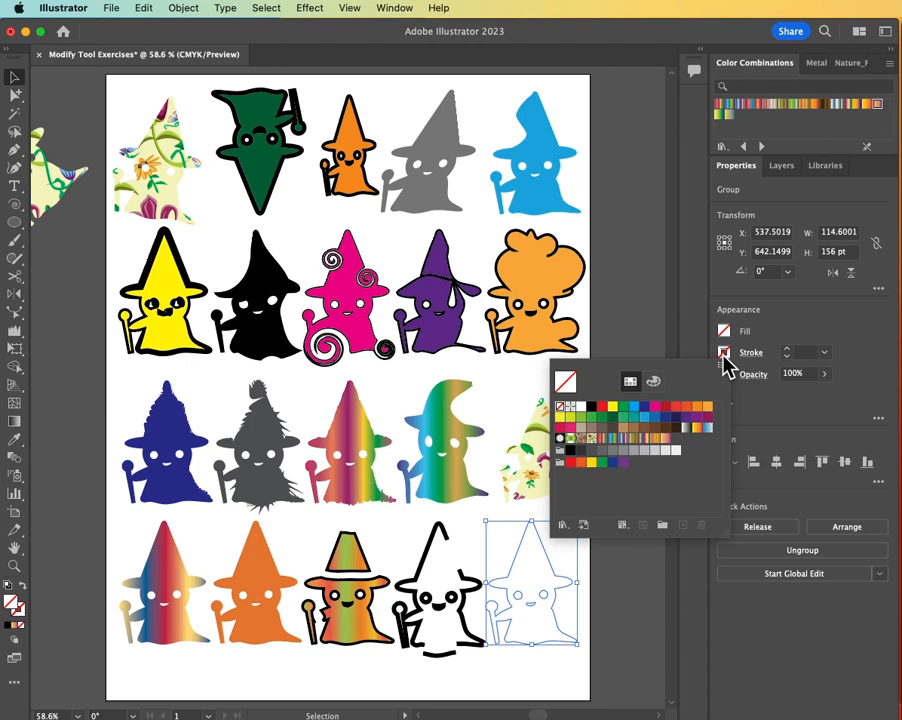
{"action": "left_click", "coordinate": [645, 440]}
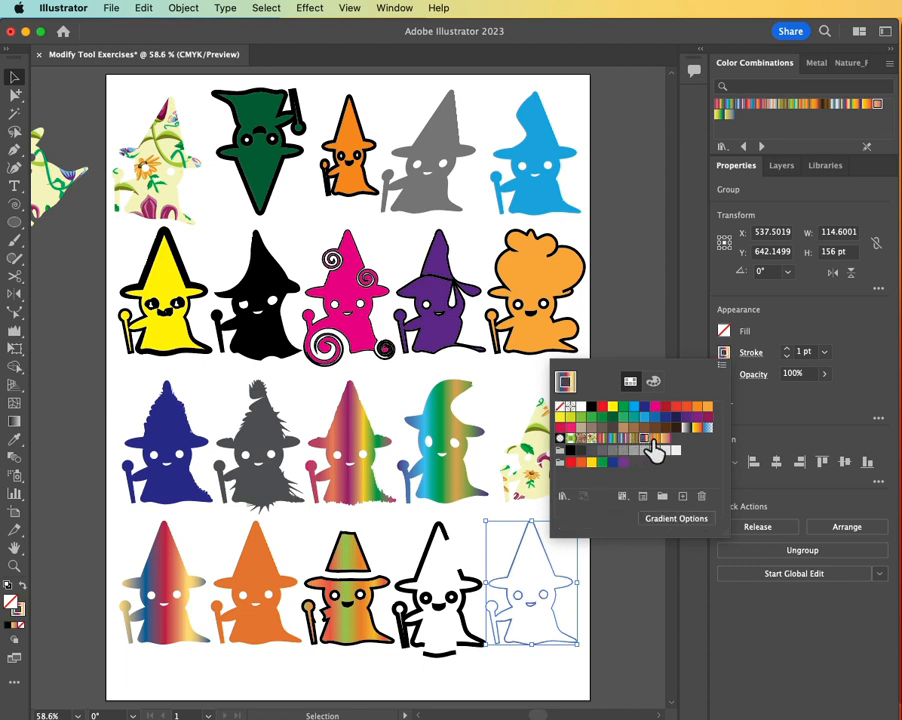
{"action": "left_click", "coordinate": [824, 351]}
{"action": "key", "text": "super+Tab"}
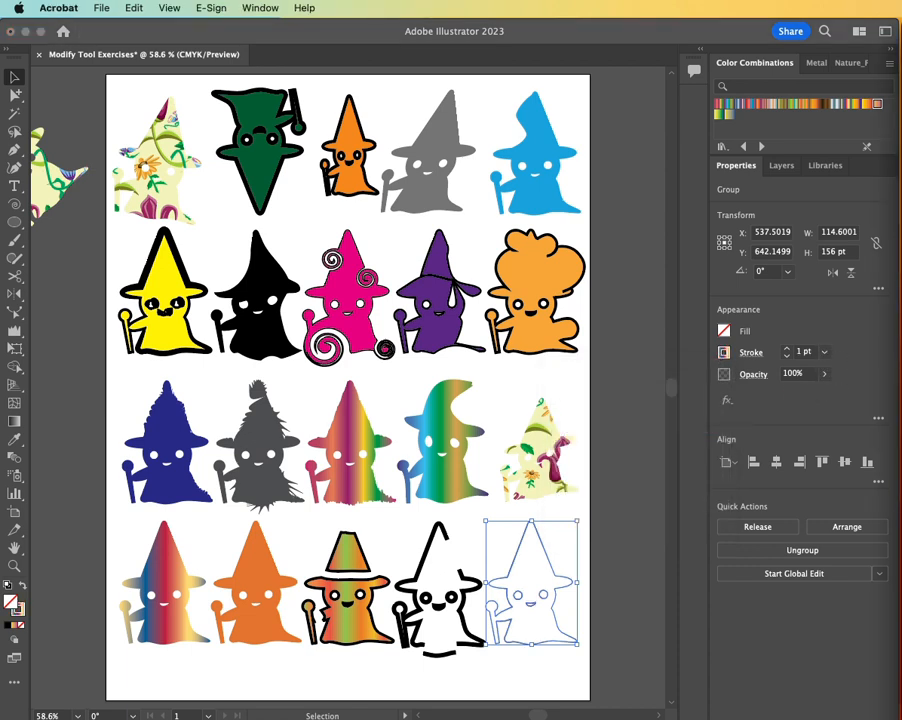
{"action": "left_click", "coordinate": [828, 358]}
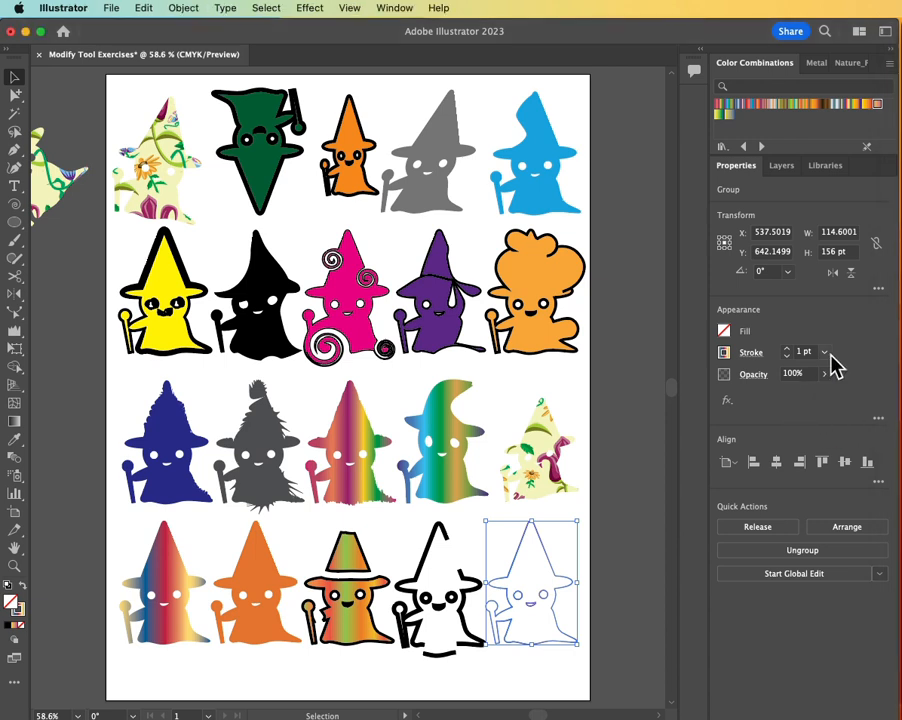
{"action": "left_click", "coordinate": [828, 358]}
{"action": "left_click", "coordinate": [831, 490]}
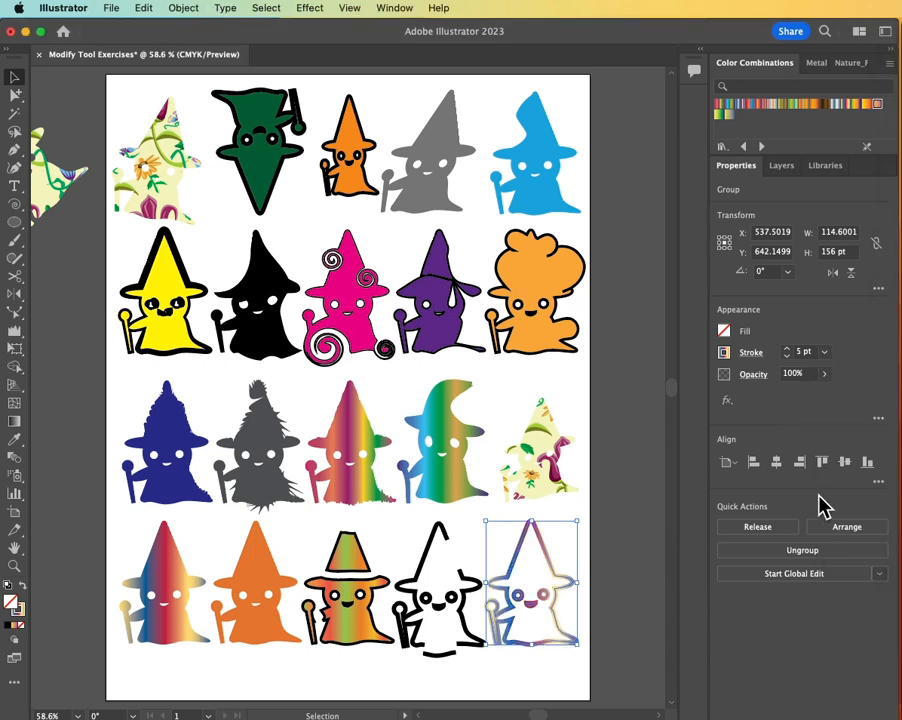
Slice the fifth wizard's hat cone from its brim with the Knife, using a downward-curving stroke between the two brim corners.
{"action": "key", "text": "super+equal"}
{"action": "key", "text": "super+equal"}
{"action": "key", "text": "super+equal"}
{"action": "key", "text": "super+equal"}
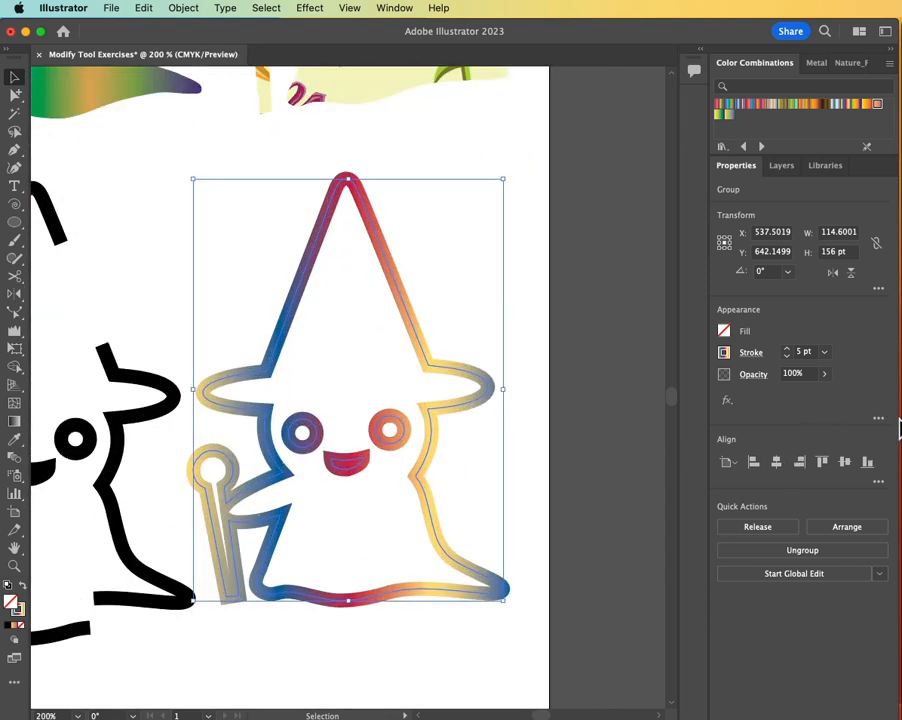
{"action": "left_click", "coordinate": [16, 277]}
{"action": "left_click", "coordinate": [22, 287]}
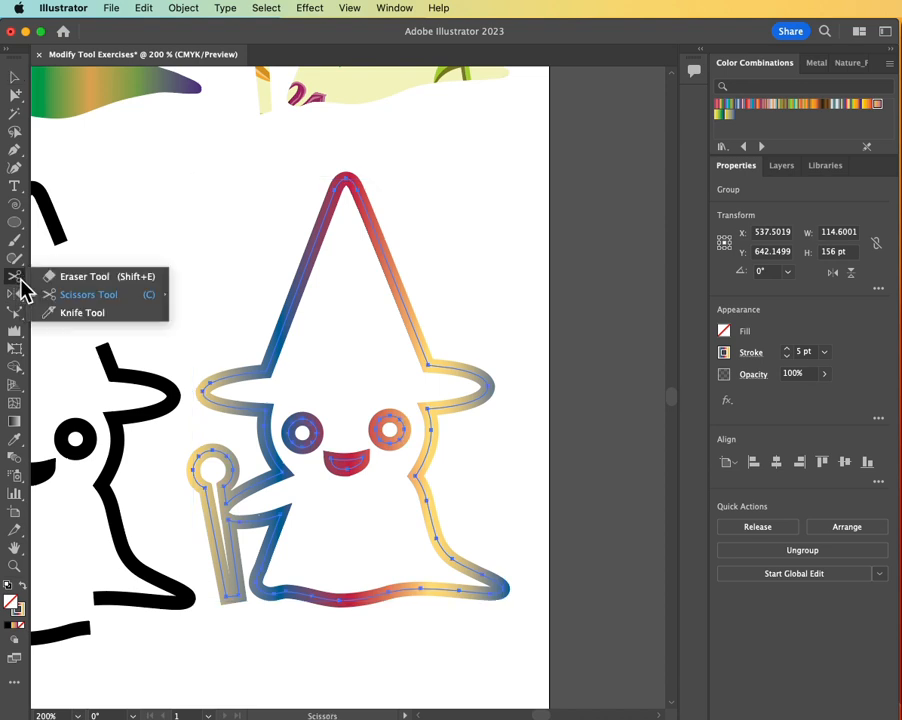
{"action": "left_click", "coordinate": [70, 313]}
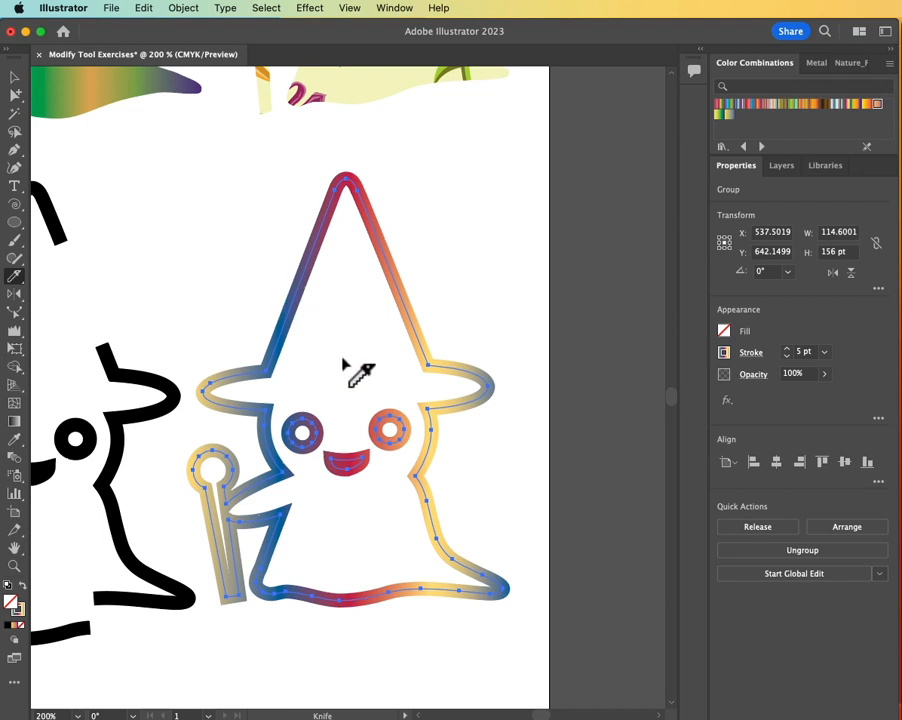
{"action": "left_click_drag", "start_coordinate": [281, 371], "coordinate": [267, 378]}
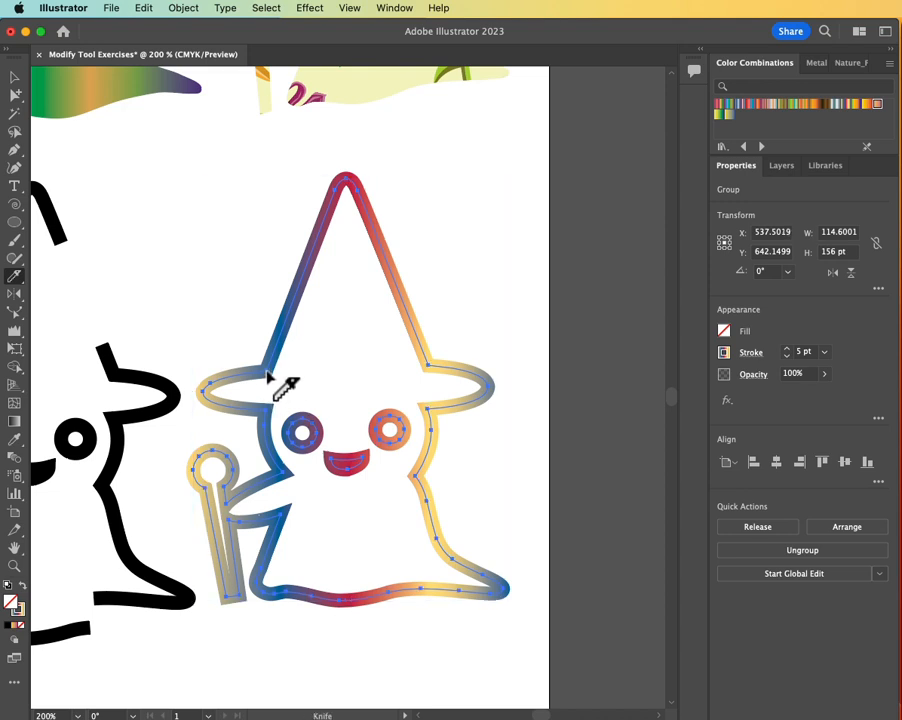
{"action": "mouse_move", "coordinate": [266, 373]}
{"action": "left_mouse_down"}
{"action": "mouse_move", "coordinate": [380, 386]}
{"action": "mouse_move", "coordinate": [434, 373]}
{"action": "left_mouse_up"}
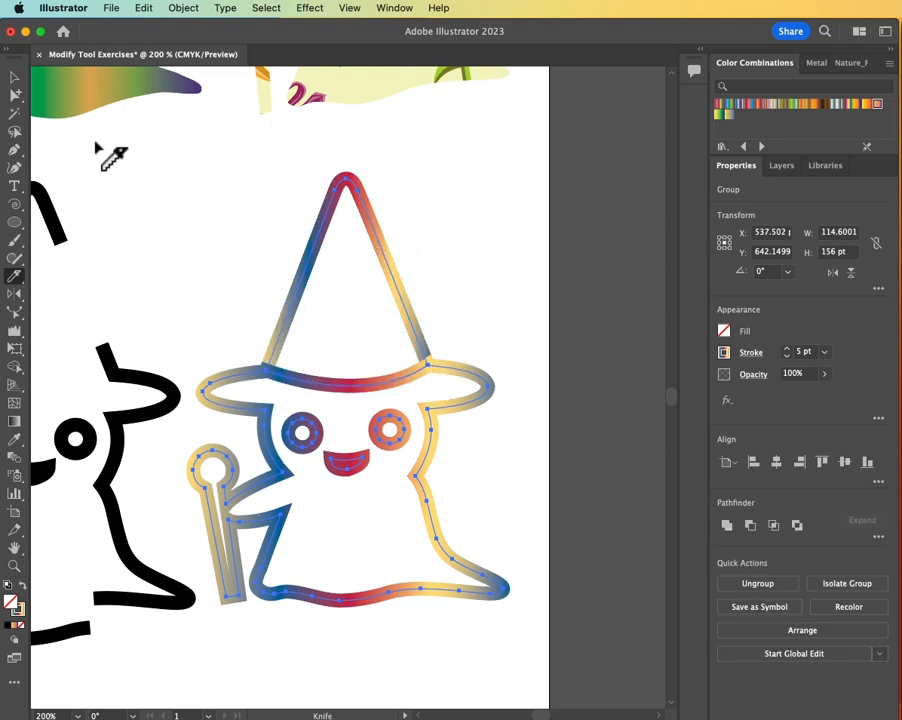
Move the fifth wizard's sliced hat cone slightly up from the brim with Group Selection, leaving a narrow gap.
{"action": "left_click", "coordinate": [14, 95]}
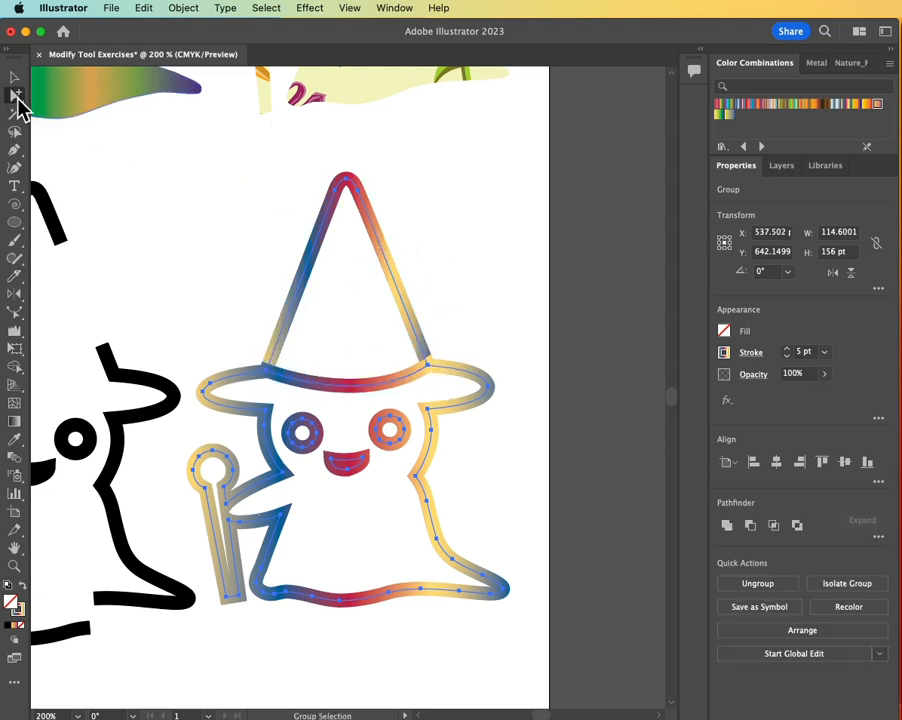
{"action": "left_click", "coordinate": [8, 95]}
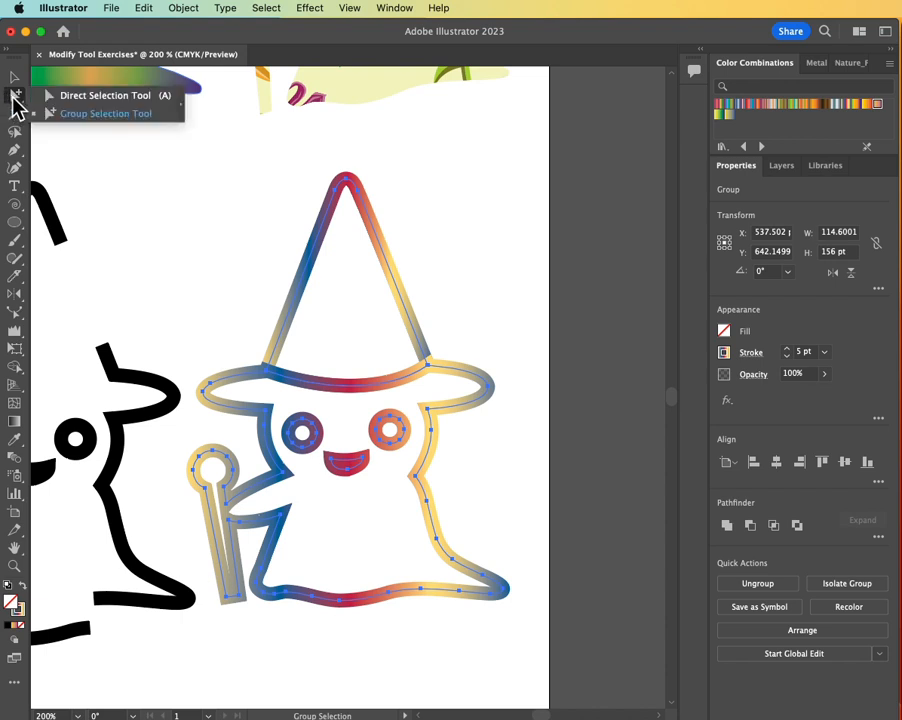
{"action": "left_click", "coordinate": [80, 114]}
{"action": "left_click", "coordinate": [236, 262]}
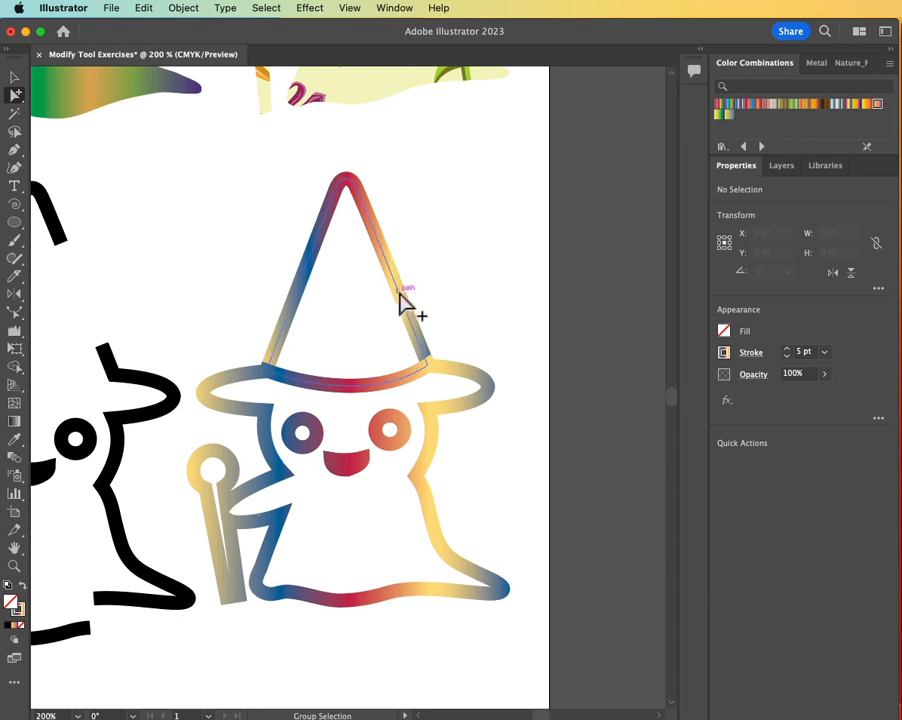
{"action": "left_click_drag", "start_coordinate": [402, 297], "coordinate": [407, 278]}
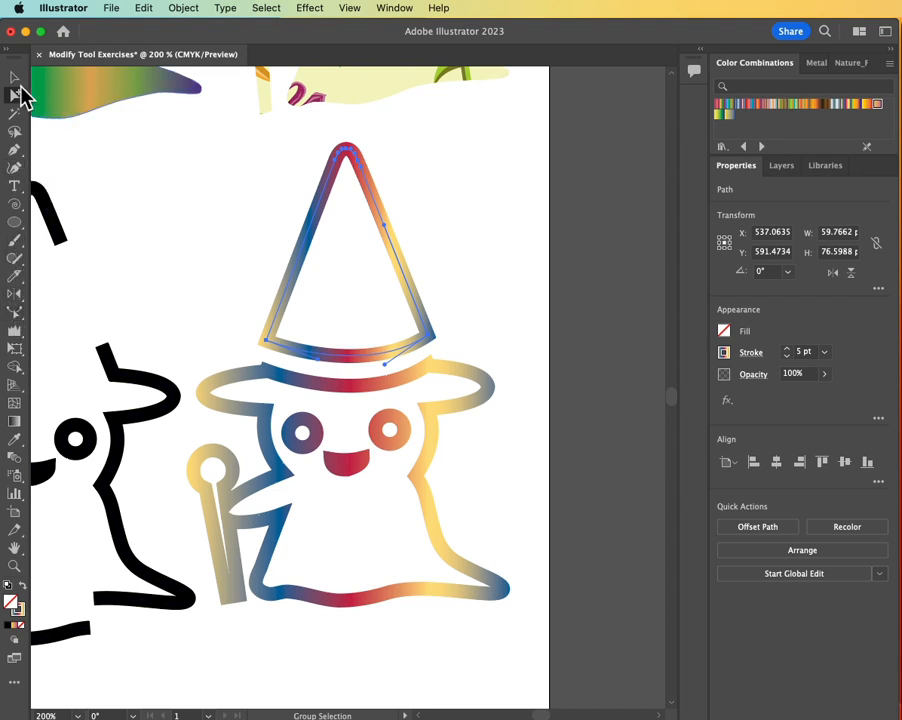
Select the entire fifth wizard group, including its separated hat cone.
{"action": "key", "text": "v"}
{"action": "left_click", "coordinate": [268, 432]}
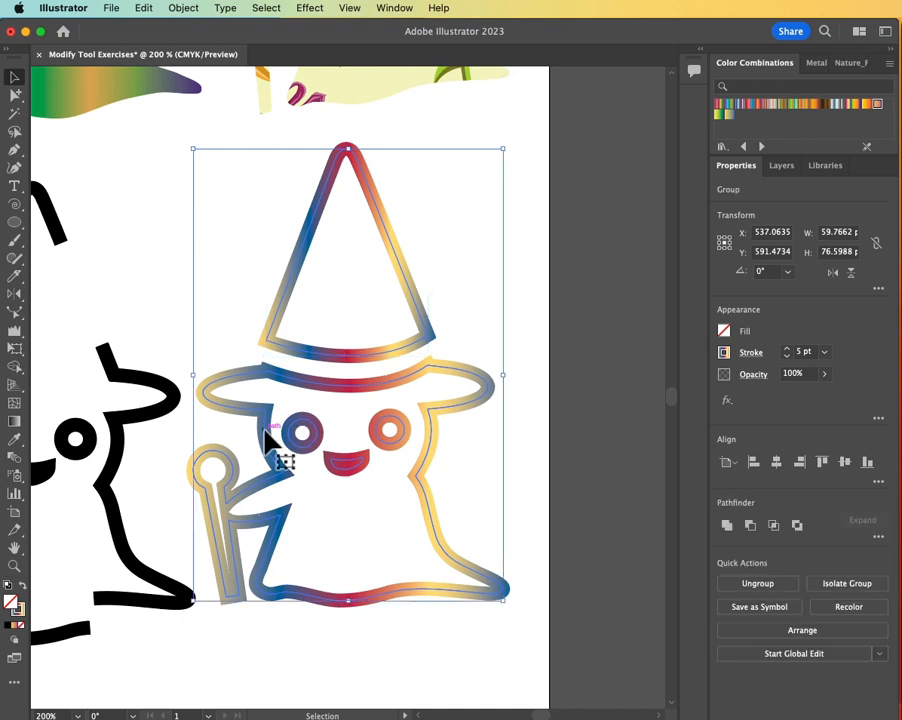
{"action": "left_click", "coordinate": [50, 254]}
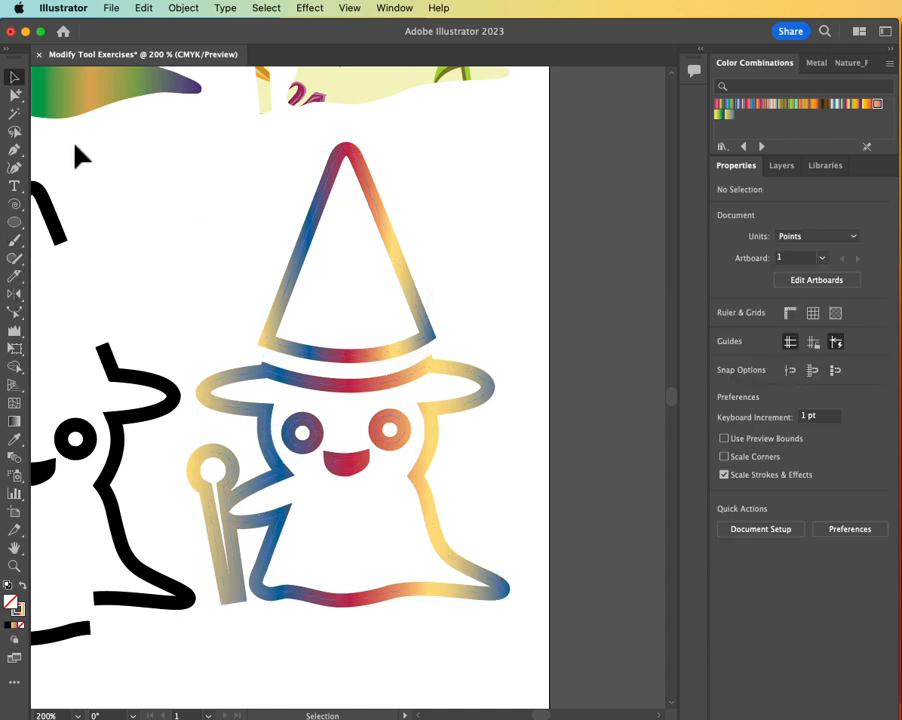
{"action": "left_click", "coordinate": [265, 435]}
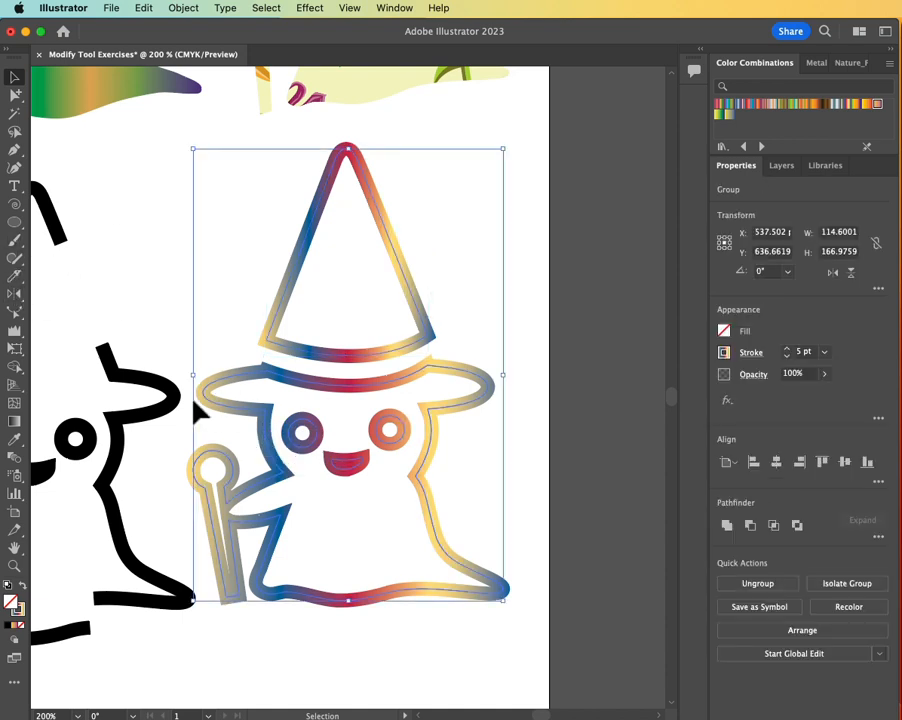
Try to slice the fifth wizard's head from its body using a downward-curving Knife stroke between the two neck corners.
{"action": "left_click", "coordinate": [14, 276]}
{"action": "mouse_move", "coordinate": [285, 478]}
{"action": "left_mouse_down"}
{"action": "mouse_move", "coordinate": [364, 507]}
{"action": "mouse_move", "coordinate": [416, 479]}
{"action": "left_mouse_up"}
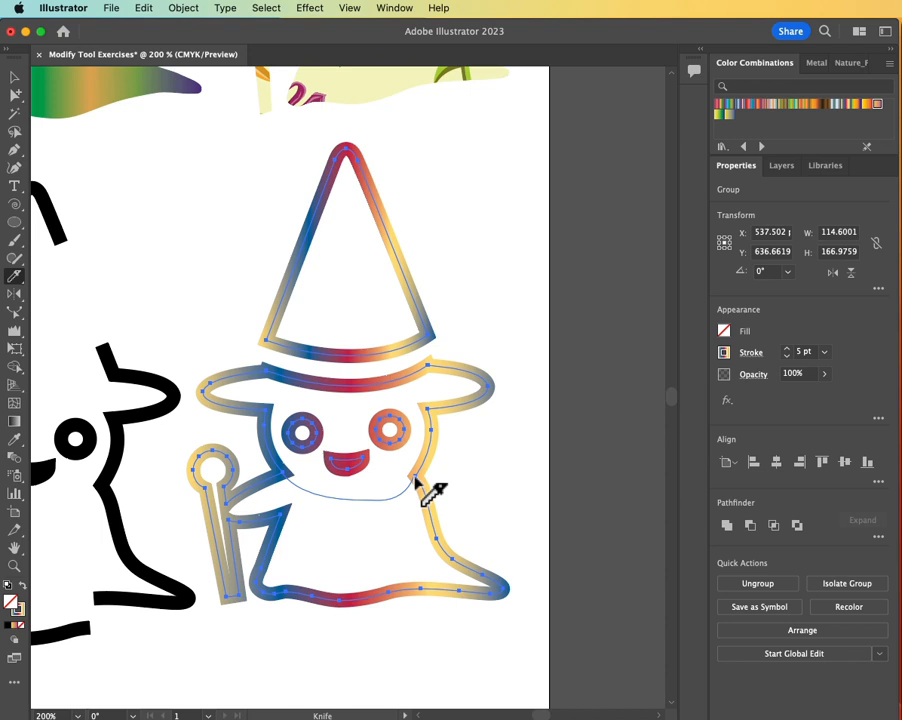
{"action": "left_click_drag", "start_coordinate": [416, 481], "coordinate": [416, 480]}
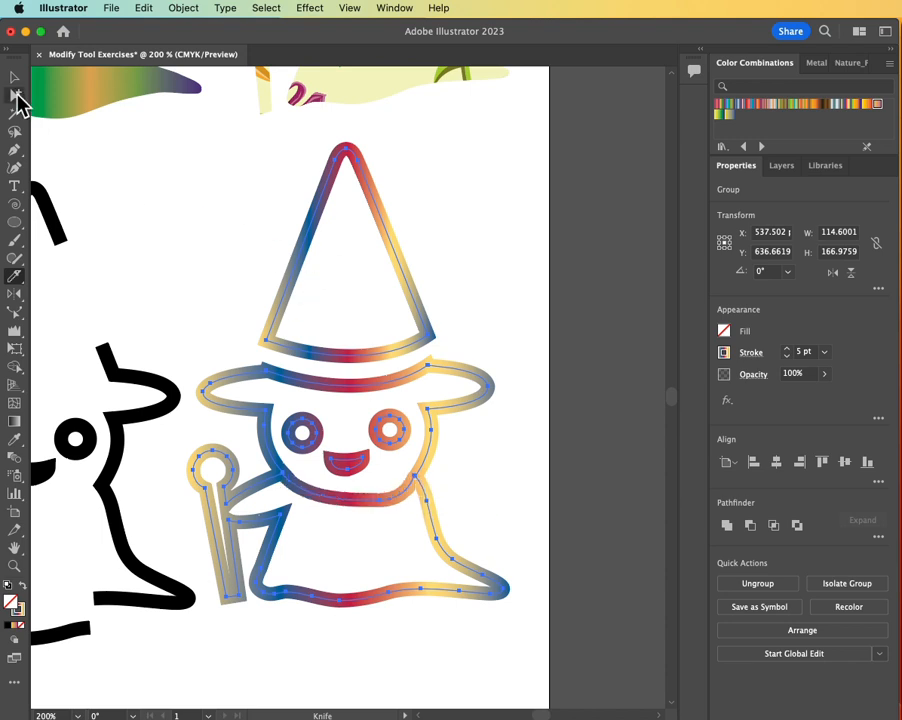
Try to pull the fifth wizard's lower body piece away from its head with Group Selection.
{"action": "left_click", "coordinate": [18, 100]}
{"action": "left_click", "coordinate": [250, 240]}
{"action": "mouse_move", "coordinate": [352, 605]}
{"action": "left_mouse_down"}
{"action": "mouse_move", "coordinate": [344, 624]}
{"action": "mouse_move", "coordinate": [344, 607]}
{"action": "left_mouse_up"}
{"action": "left_click", "coordinate": [354, 656]}
{"action": "left_click", "coordinate": [362, 652]}
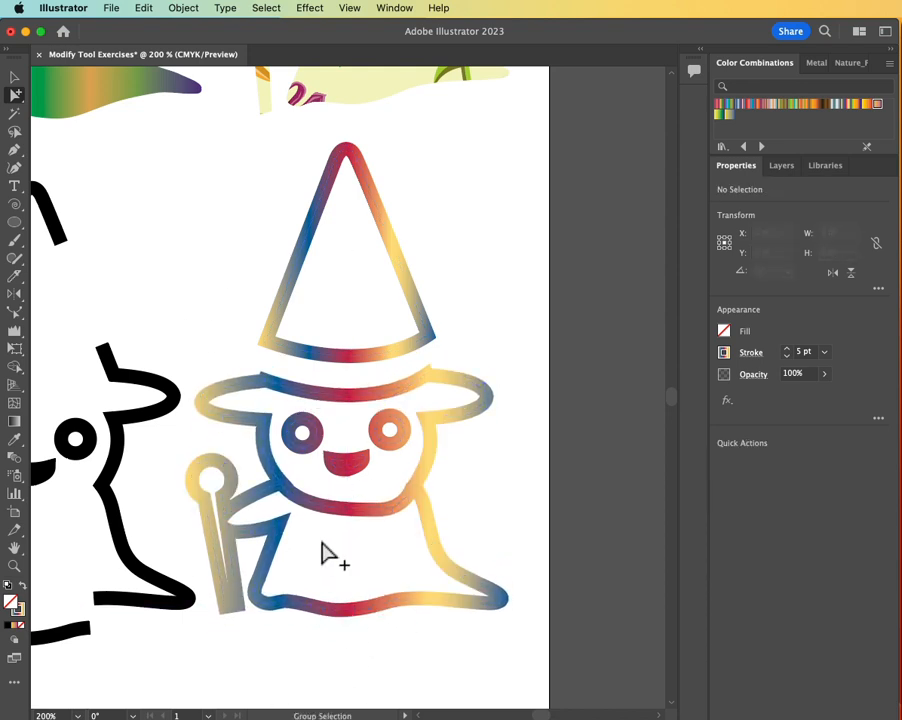
{"action": "left_click_drag", "start_coordinate": [348, 519], "coordinate": [355, 509]}
Undo the piece moves and the Knife cut under the fifth wizard's chin.
{"action": "key", "text": "super+z"}
{"action": "key", "text": "super+z"}
{"action": "key", "text": "super+z"}
{"action": "key", "text": "super+z"}
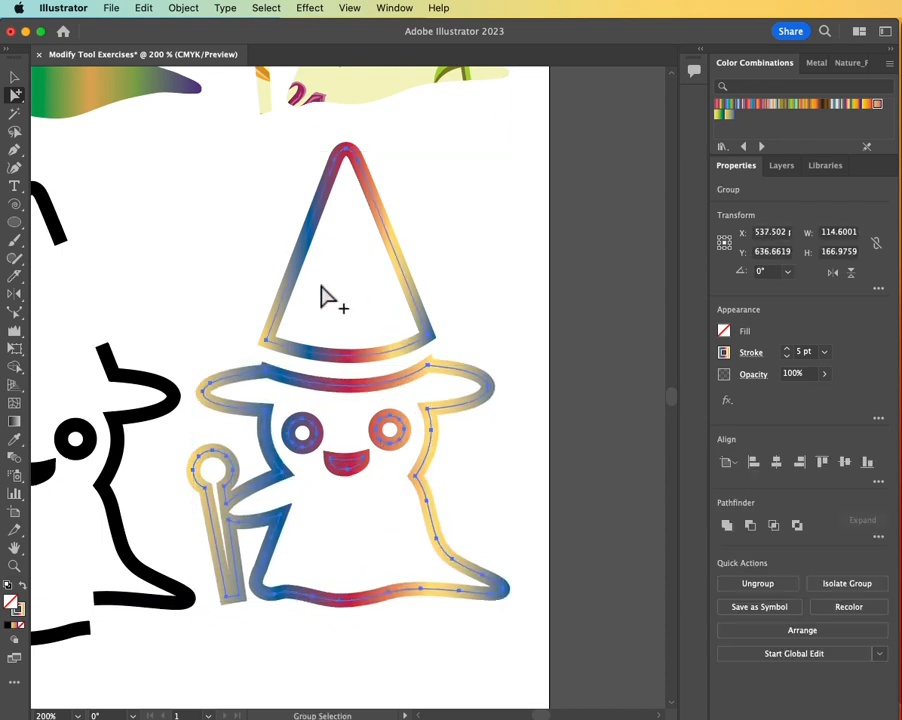
Slice the fifth wizard's head from its body with a curved Knife stroke under the chin and move the body slightly down with Group Selection.
{"action": "left_click", "coordinate": [14, 277]}
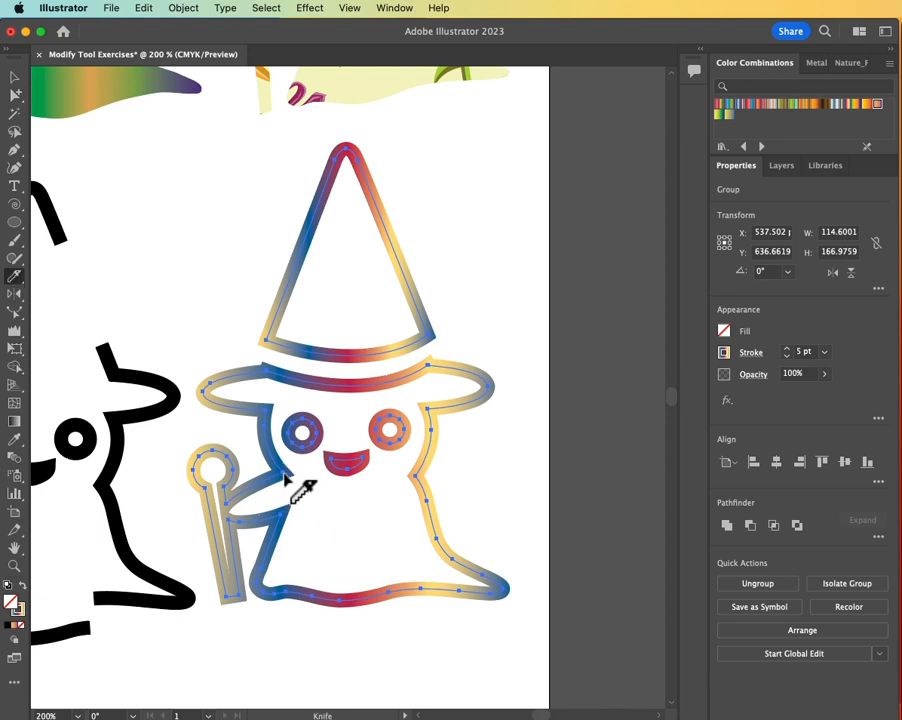
{"action": "mouse_move", "coordinate": [283, 477]}
{"action": "left_mouse_down"}
{"action": "mouse_move", "coordinate": [384, 498]}
{"action": "mouse_move", "coordinate": [416, 484]}
{"action": "left_mouse_up"}
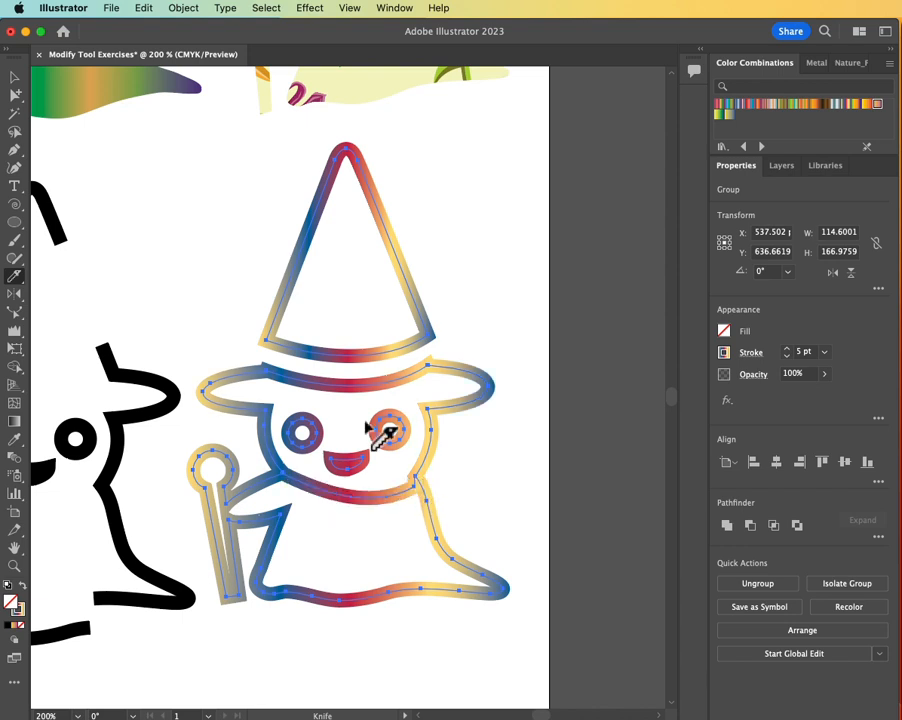
{"action": "left_click", "coordinate": [14, 94]}
{"action": "left_click", "coordinate": [188, 262]}
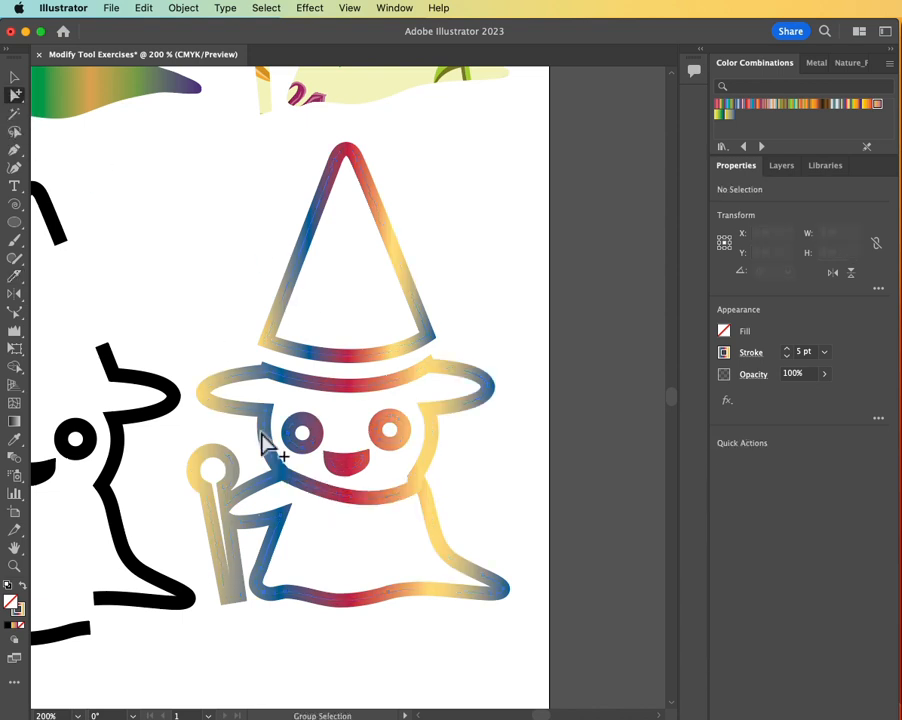
{"action": "left_click_drag", "start_coordinate": [354, 610], "coordinate": [354, 640]}
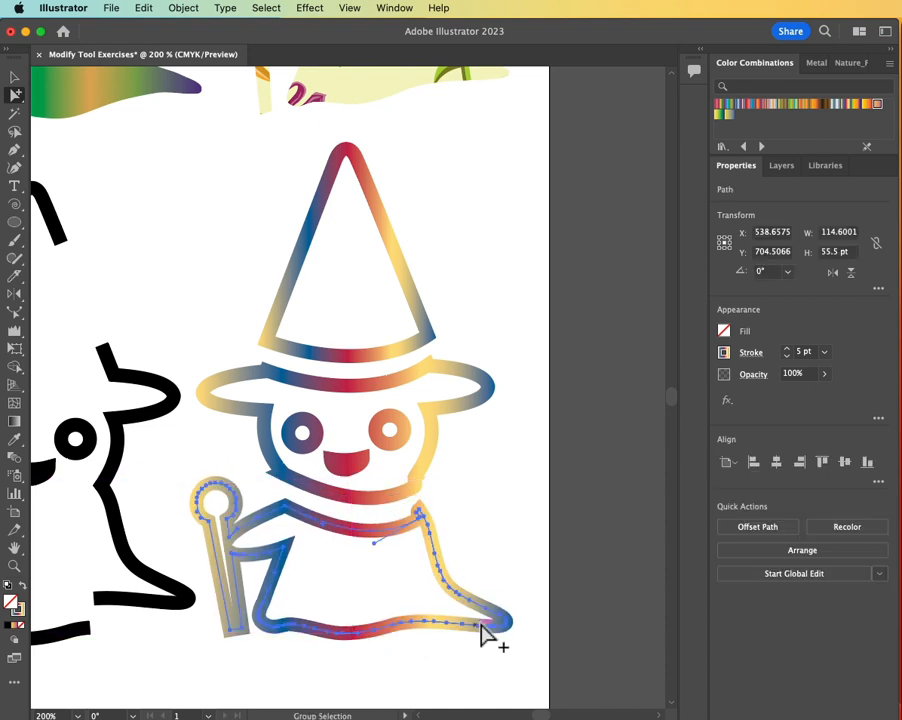
{"action": "left_click", "coordinate": [488, 550]}
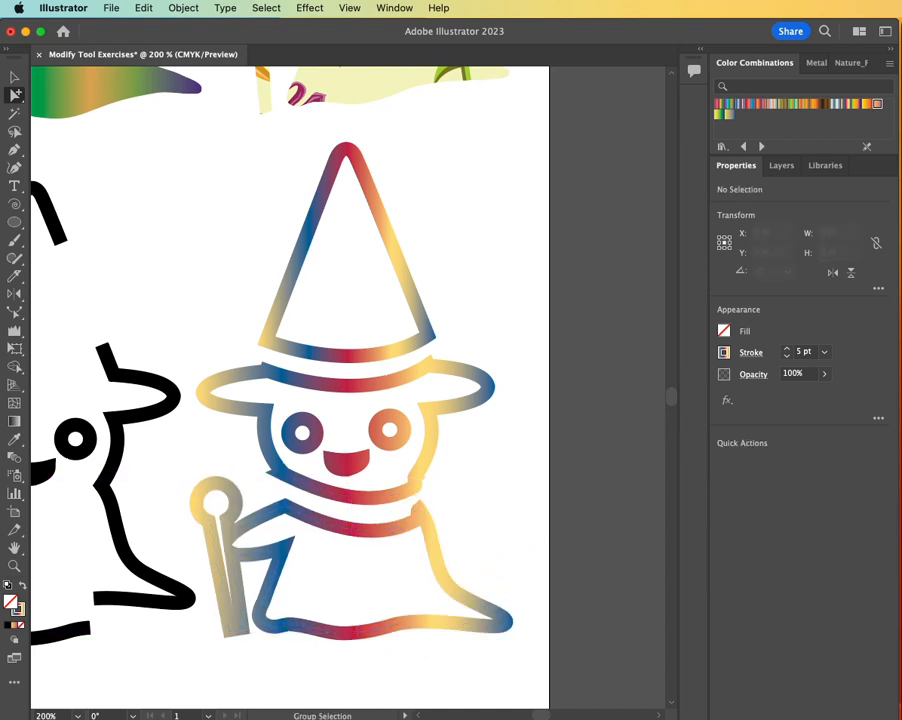
{"action": "key", "text": "super+0"}
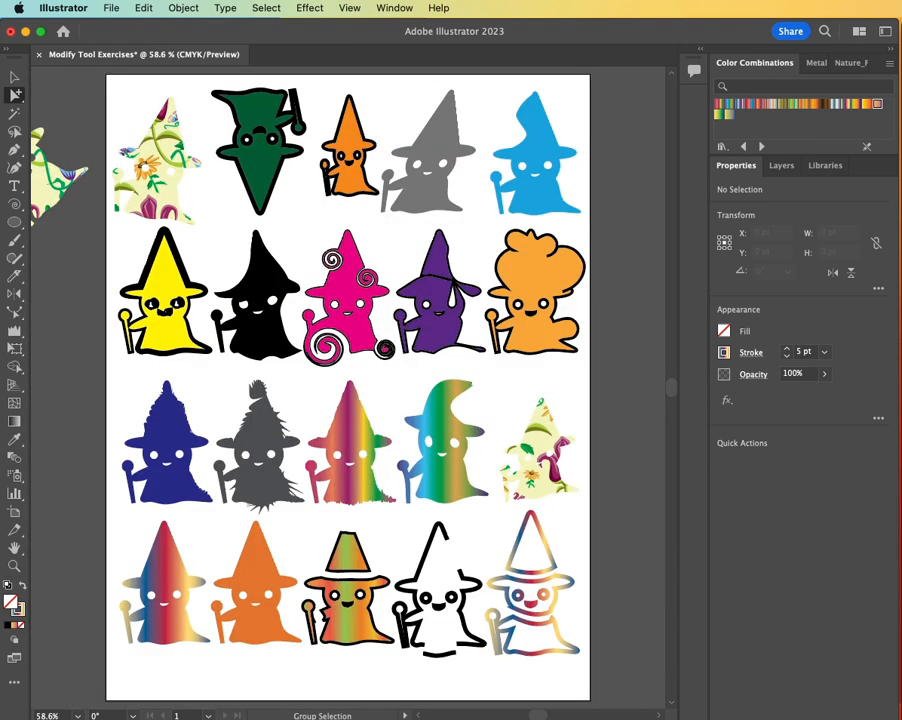